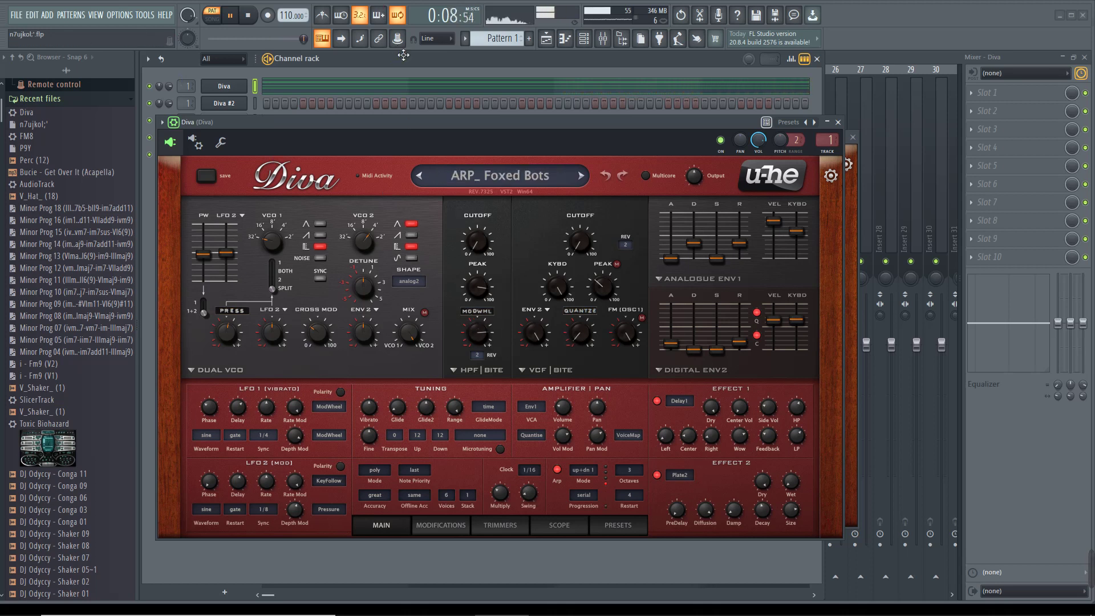
Step: Lower the mod wheel's modulation depth on Diva's high-pass filter cutoff to -32
drag(482, 333, 493, 353)
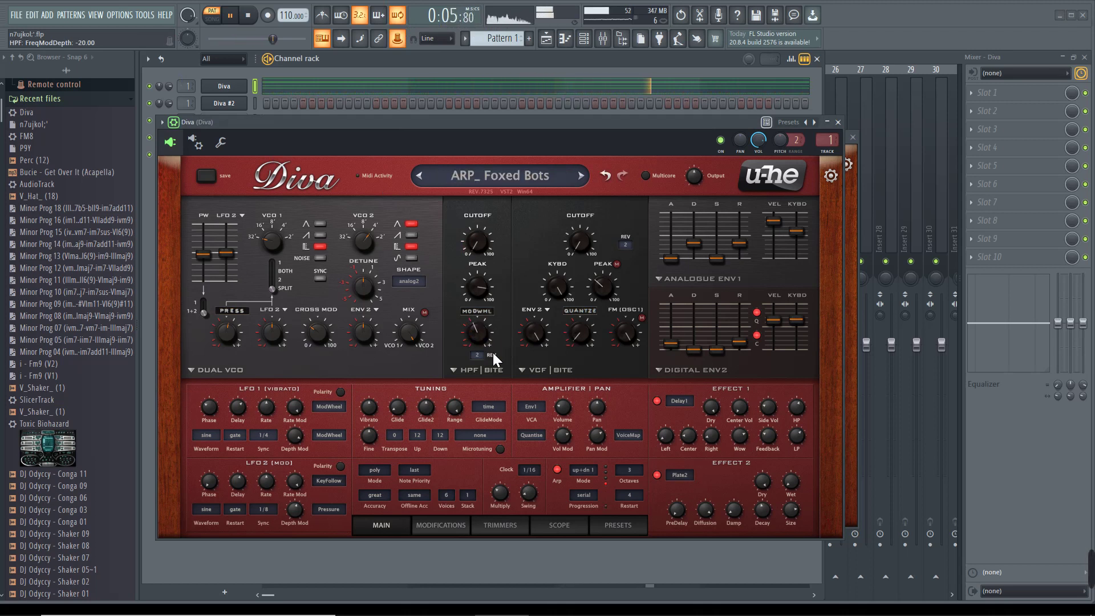
scroll(473, 338, down, 3)
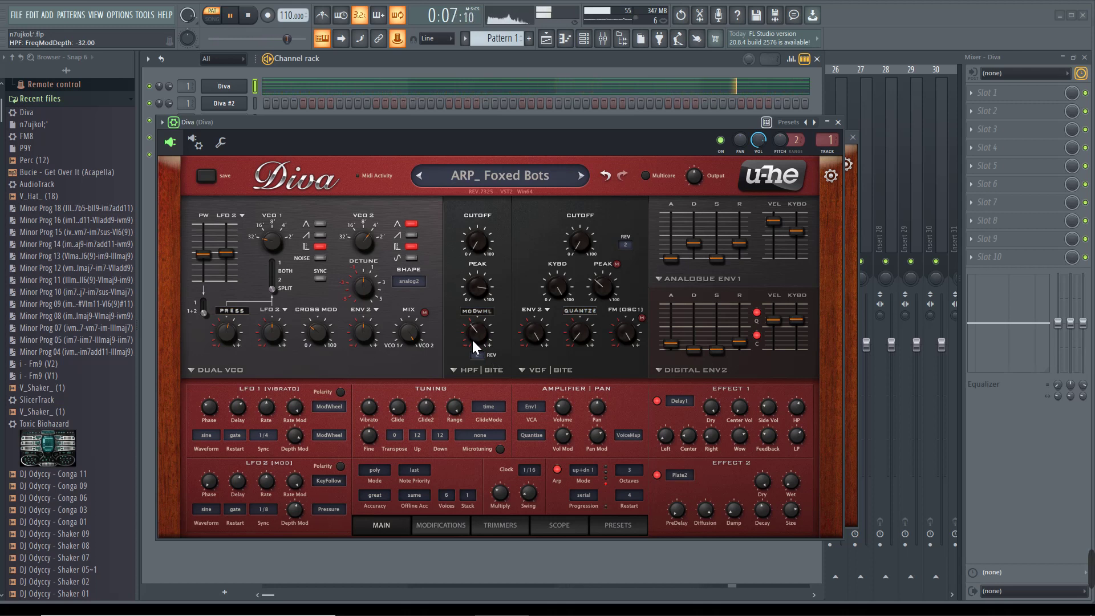
key(ctrl+j)
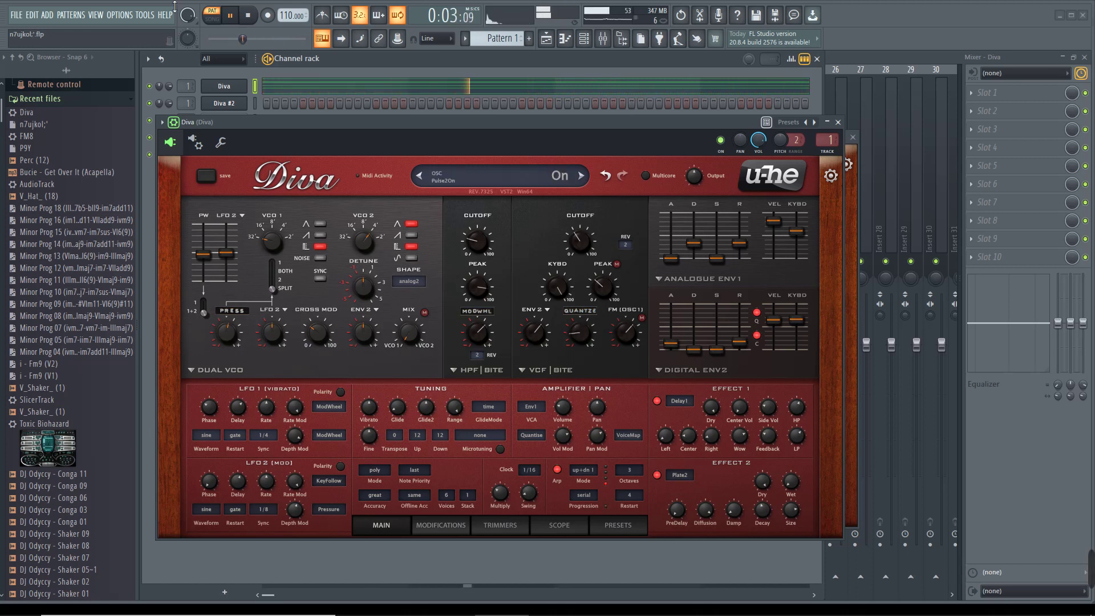
Step: Copy the note pattern from the Diva channel and paste it into the Diva #2 channel
right_click(242, 90)
click(376, 114)
right_click(243, 104)
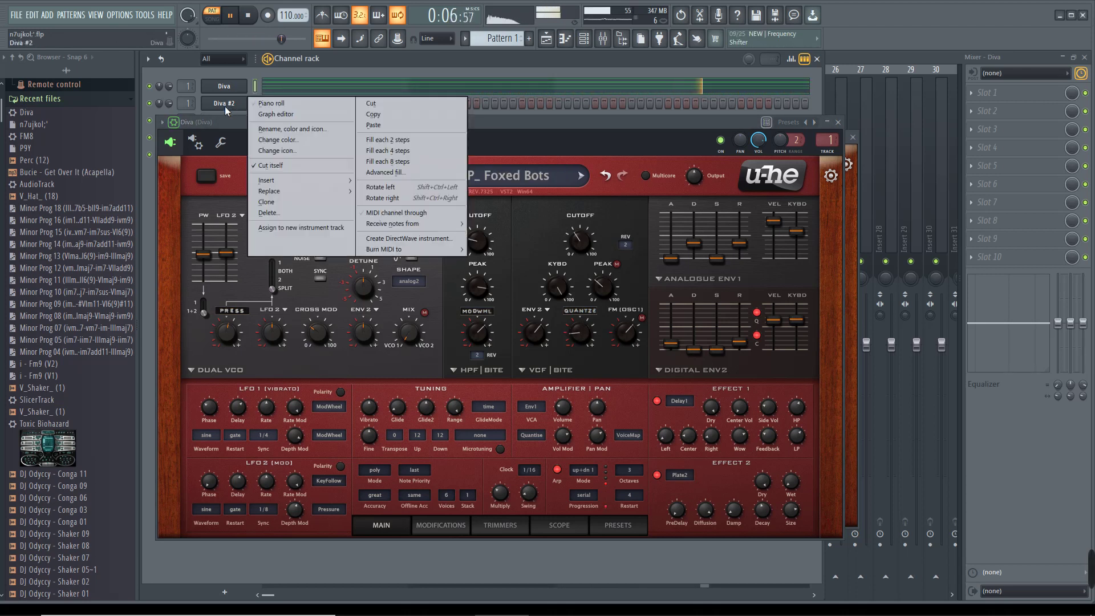
click(371, 125)
Step: Open Diva #2's preset browser and load the Black Orpheus preset
click(490, 165)
click(620, 194)
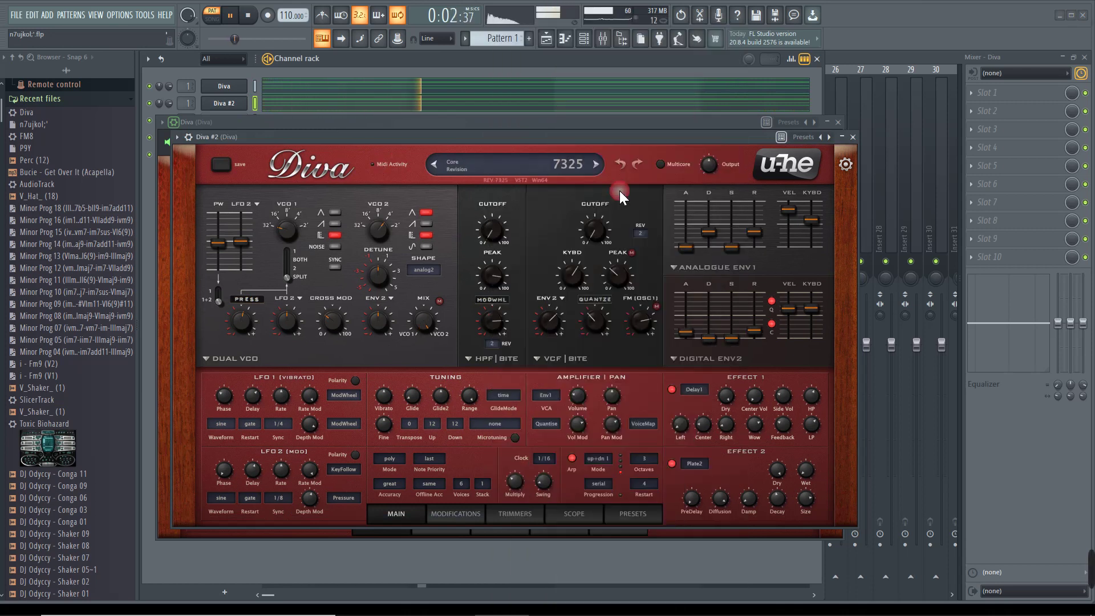
click(611, 502)
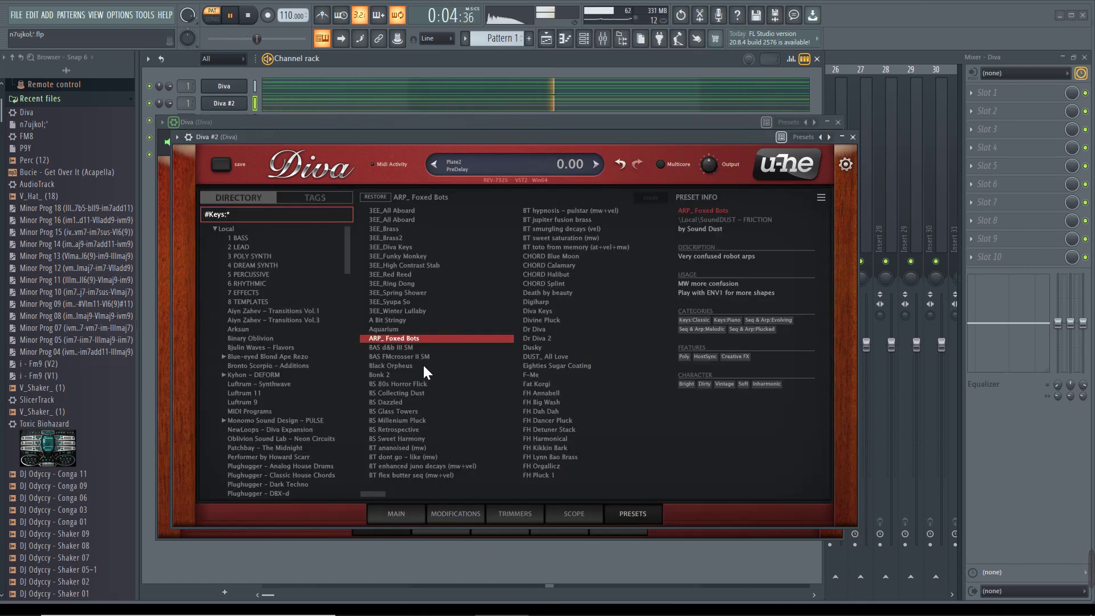
click(390, 366)
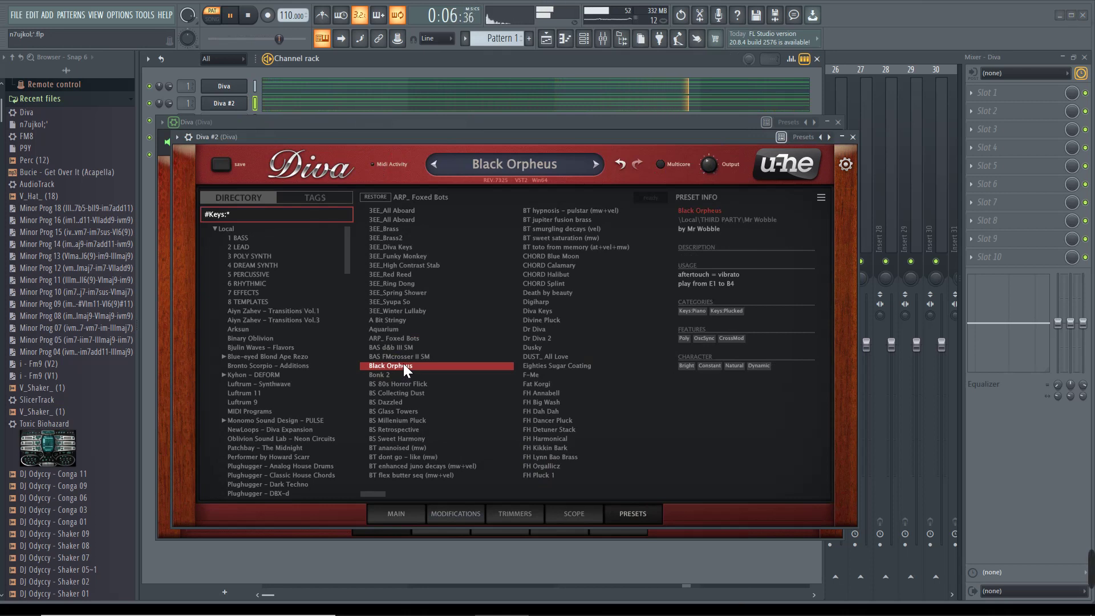
Step: Set the Diva #2 channel volume to 48% and load the BS 80s Horror Flick preset
drag(166, 100, 165, 112)
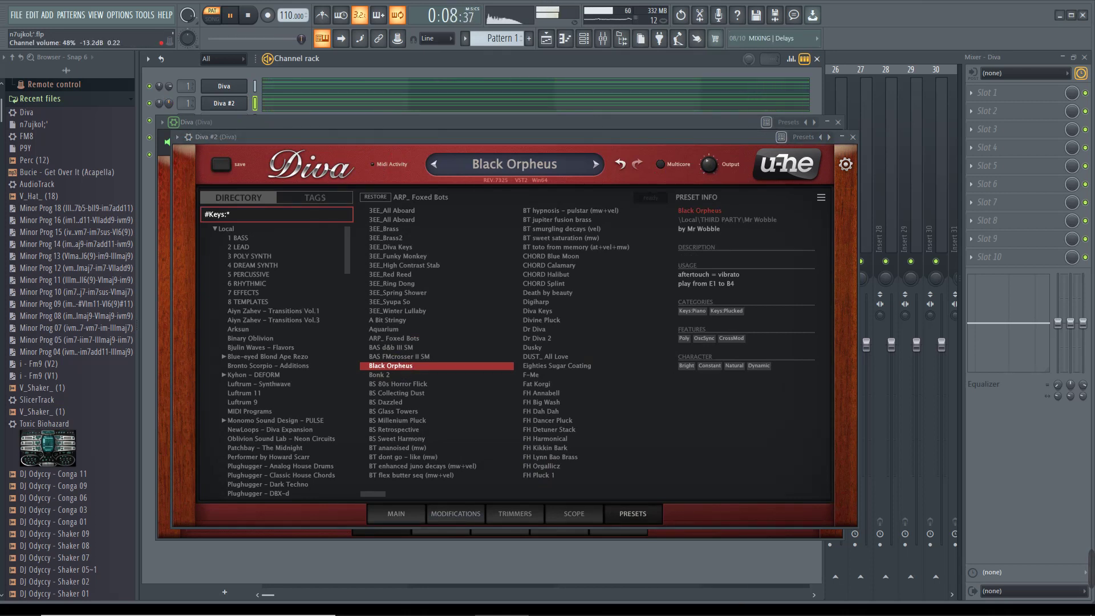
click(396, 384)
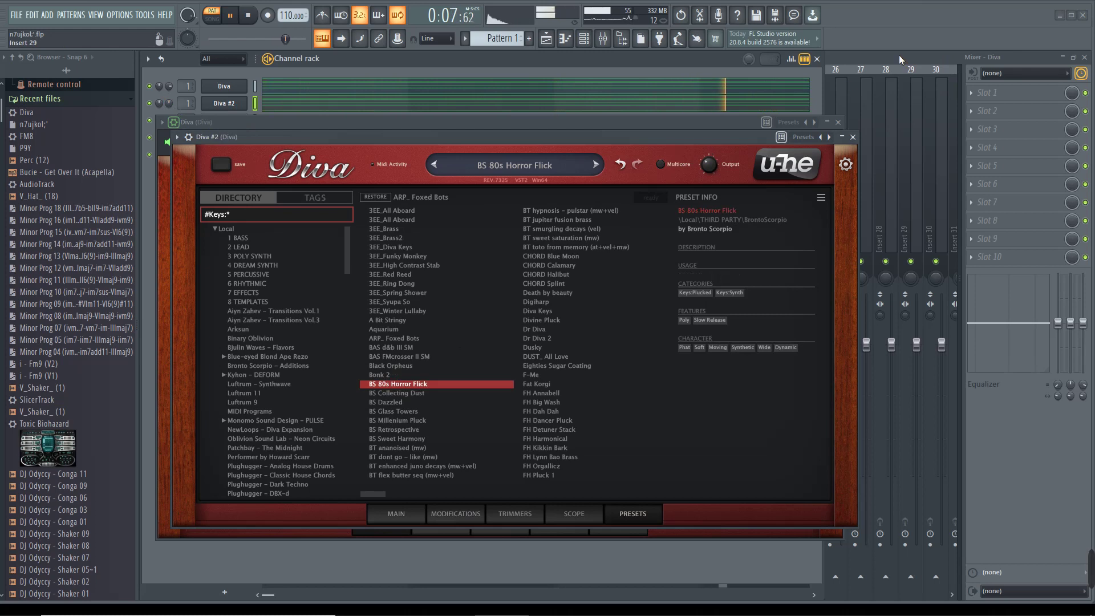
Step: Load the Effector plugin into the first effect slot of the Diva mixer track
key(F6)
click(987, 92)
mouse_move(980, 108)
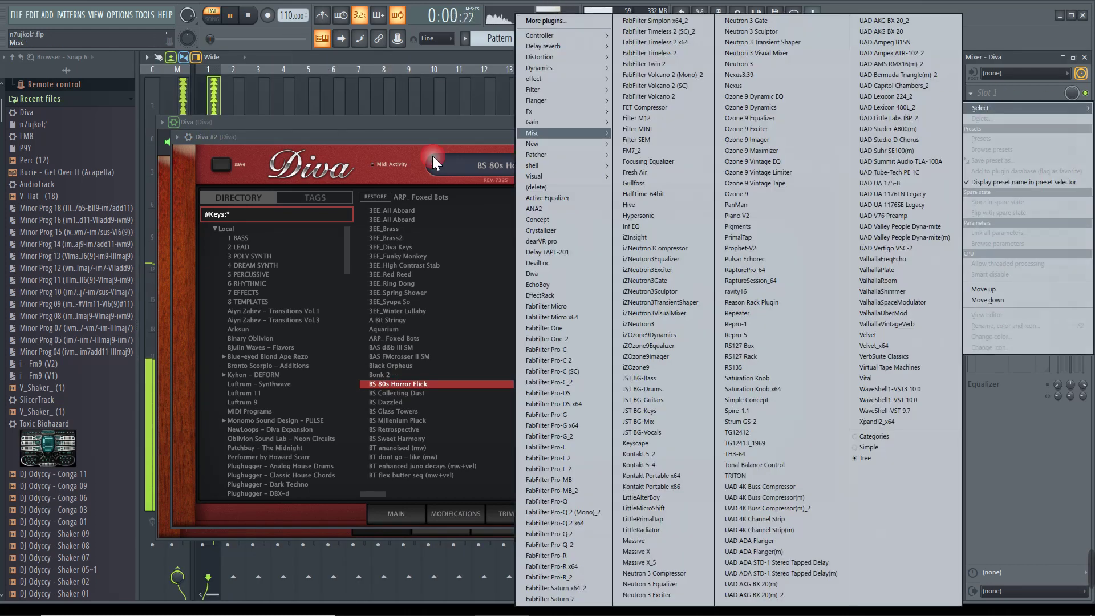
mouse_move(557, 165)
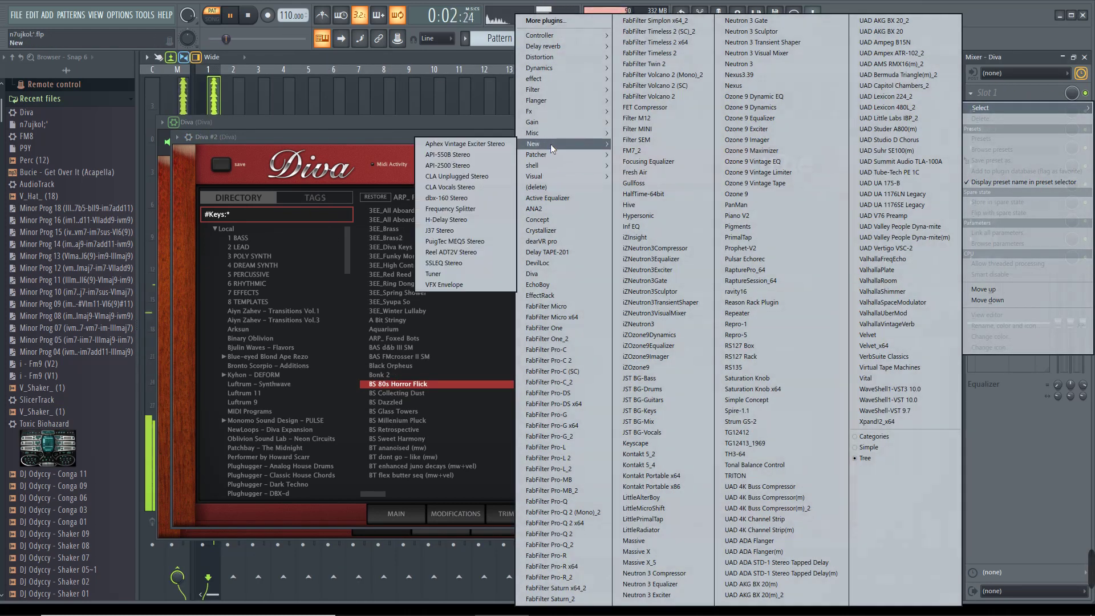
mouse_move(544, 120)
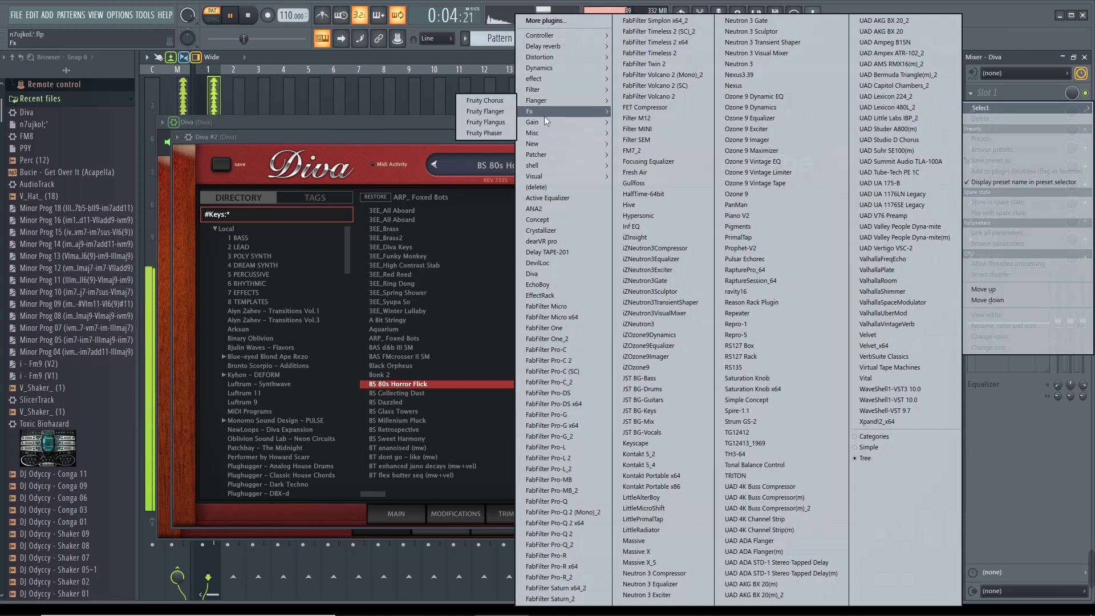
mouse_move(545, 101)
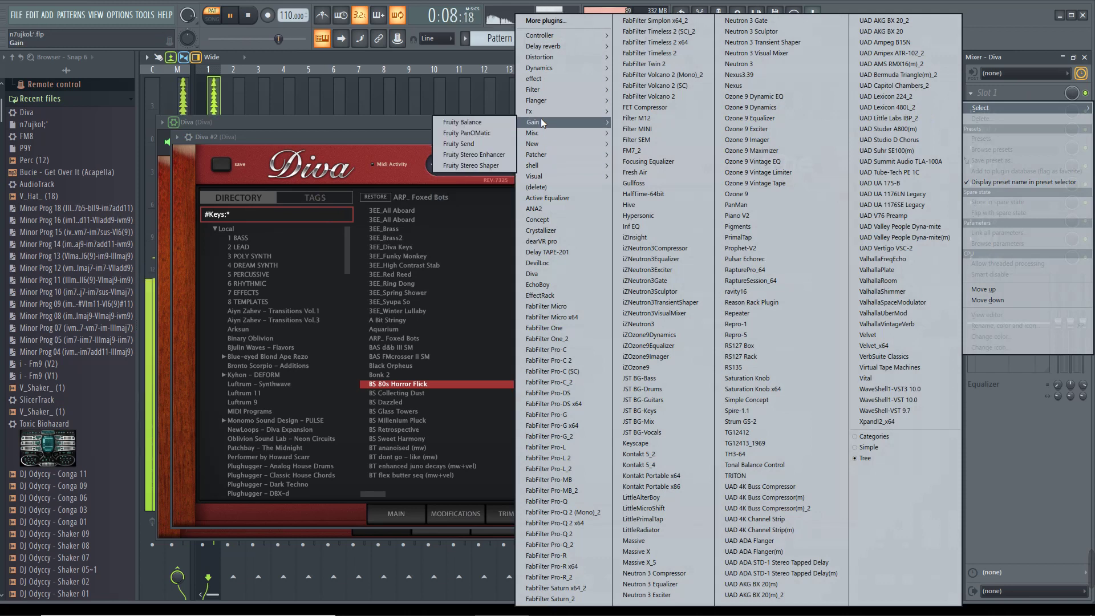
click(482, 145)
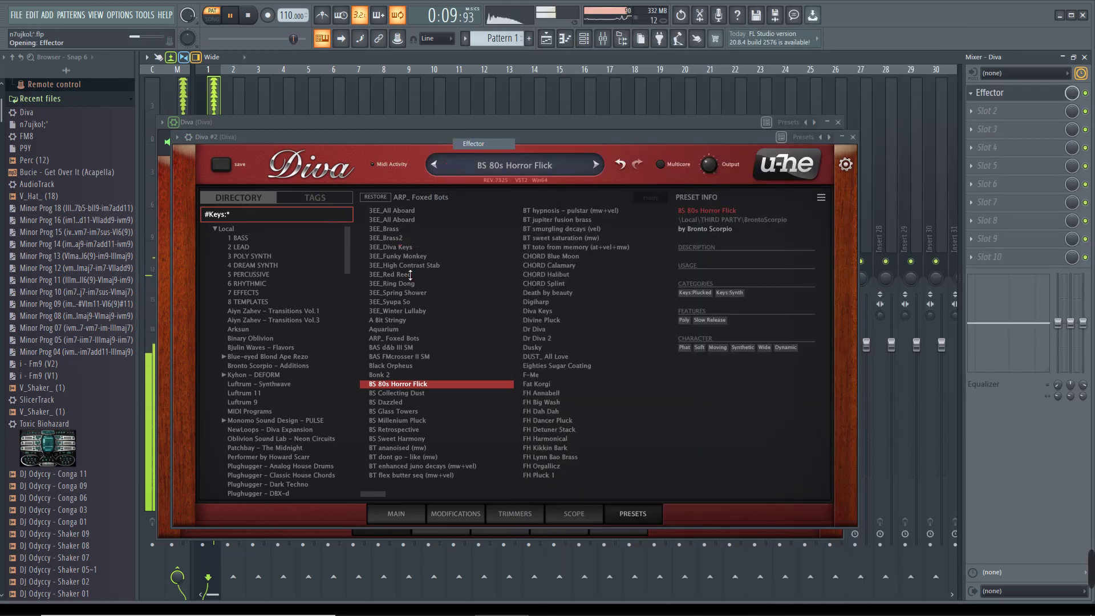
Step: Toggle Effector's bypass, choose the Trans effect with a 1/1 modulation rate, and return to the channel rack
click(241, 290)
click(97, 312)
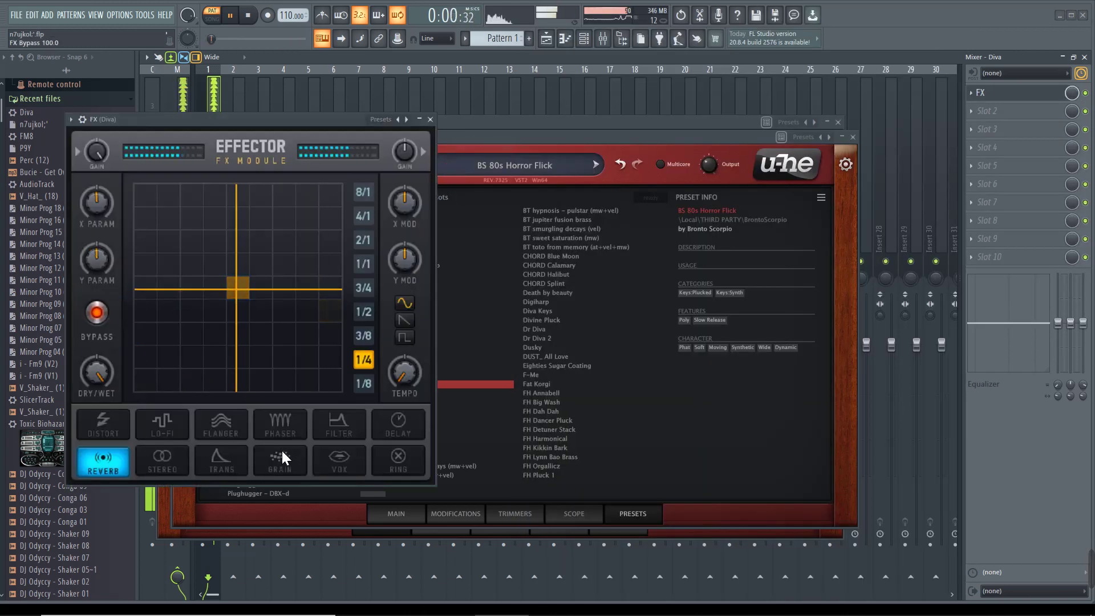
click(241, 459)
click(368, 261)
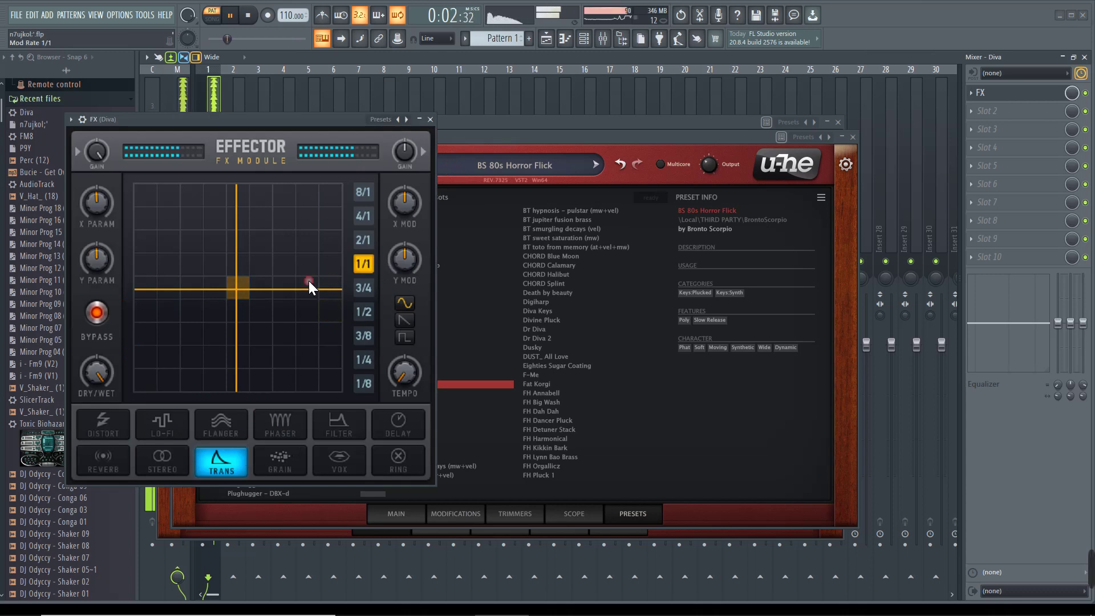
click(430, 120)
click(583, 38)
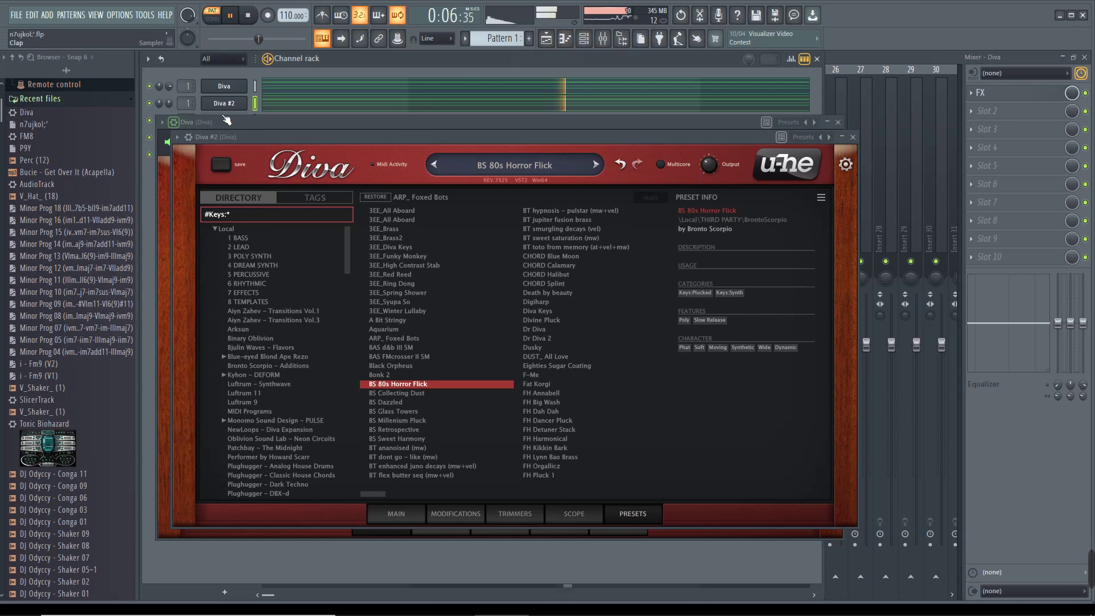
Step: Reopen Diva #2, try the BS Glass Towers preset, and settle on BS Millenium Pluck
click(317, 129)
click(224, 103)
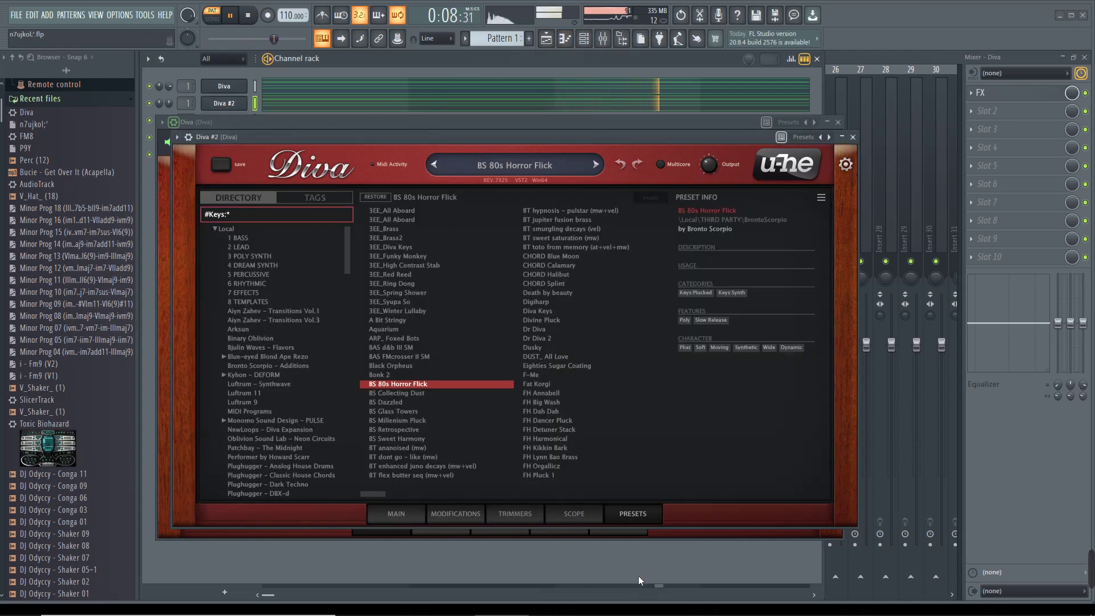
click(403, 409)
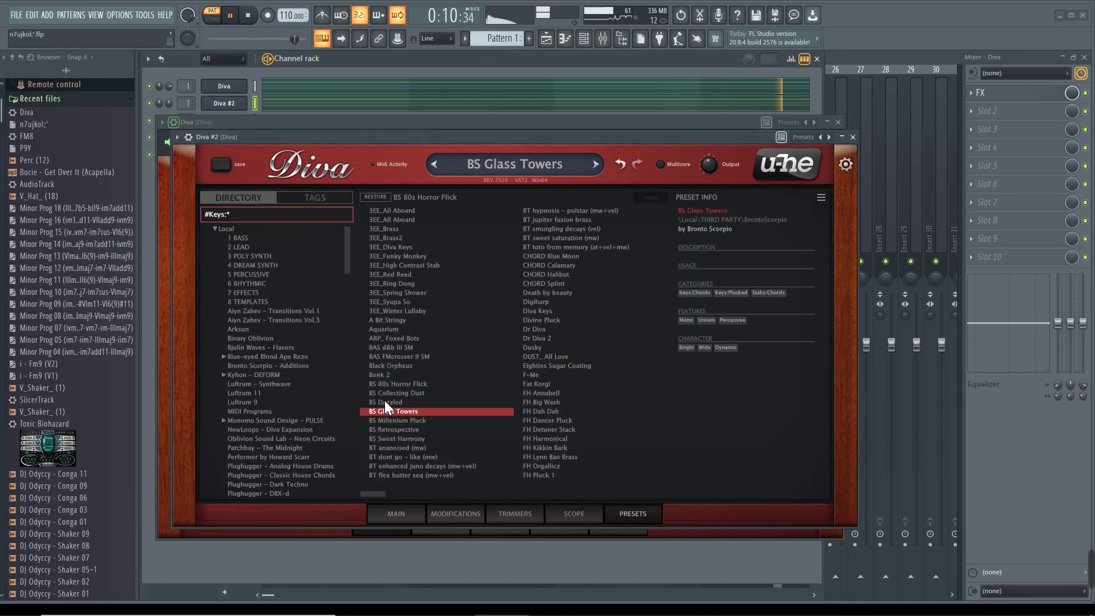
key(space)
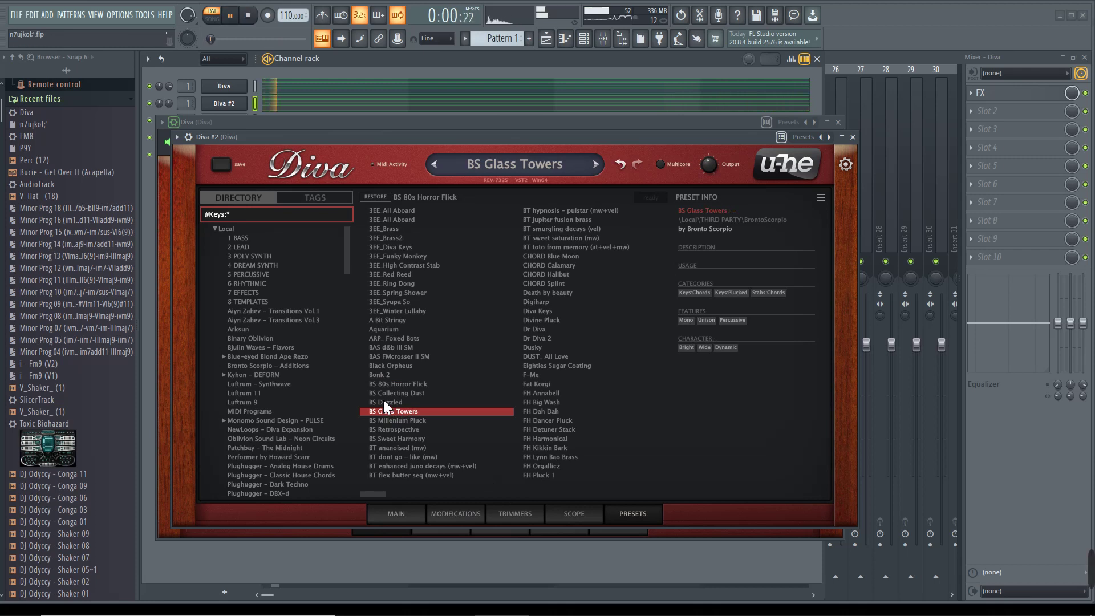
click(389, 421)
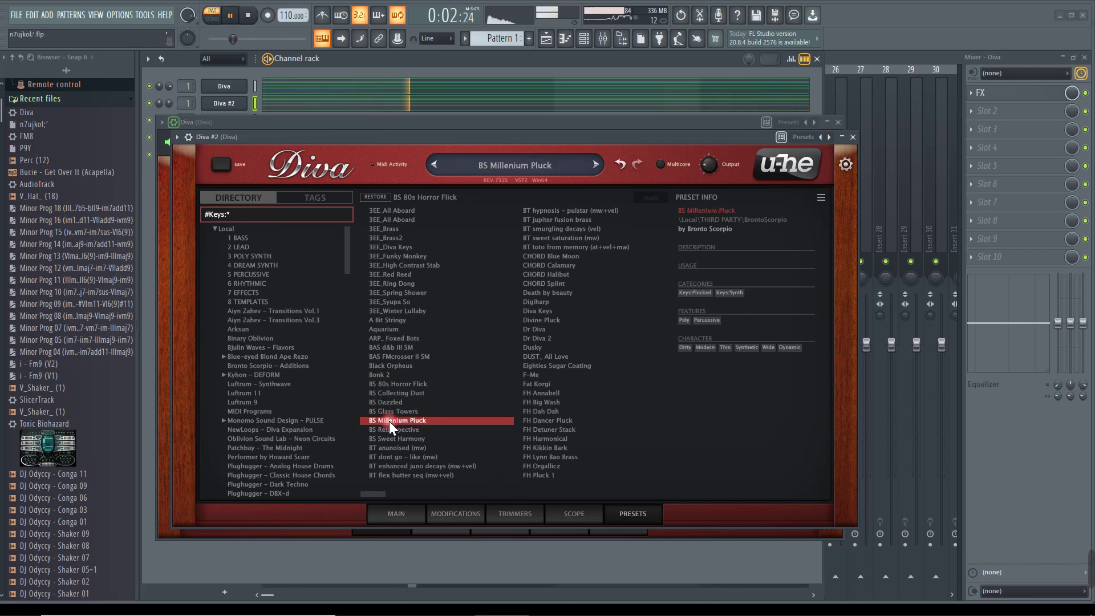
key(space)
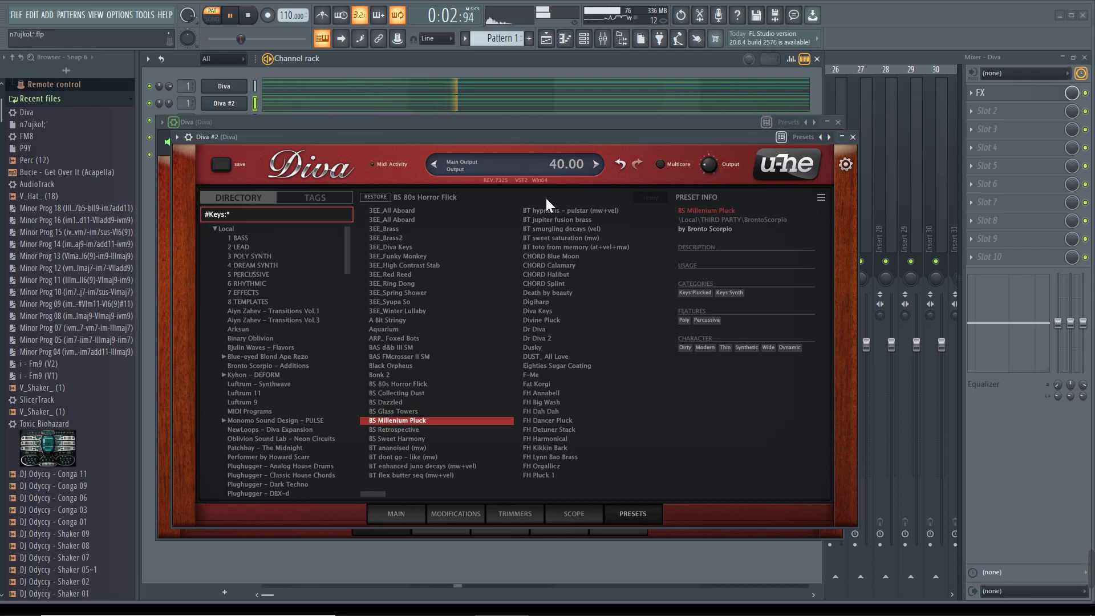
Step: Raise Diva #2's main output to 140 and lower its channel volume to about 64%
drag(169, 103, 169, 108)
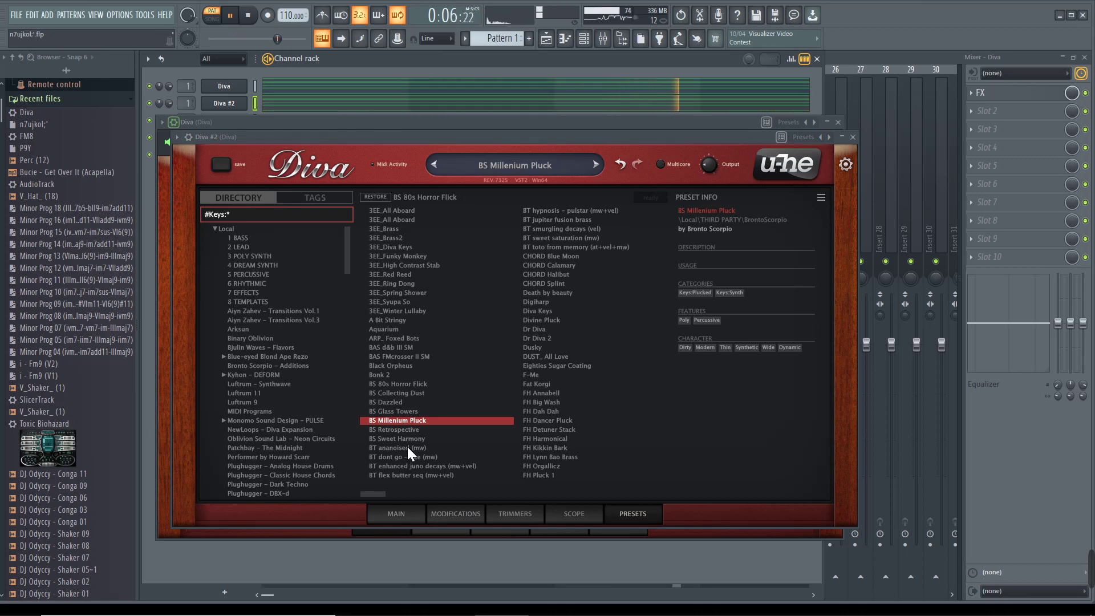
drag(709, 165, 713, 156)
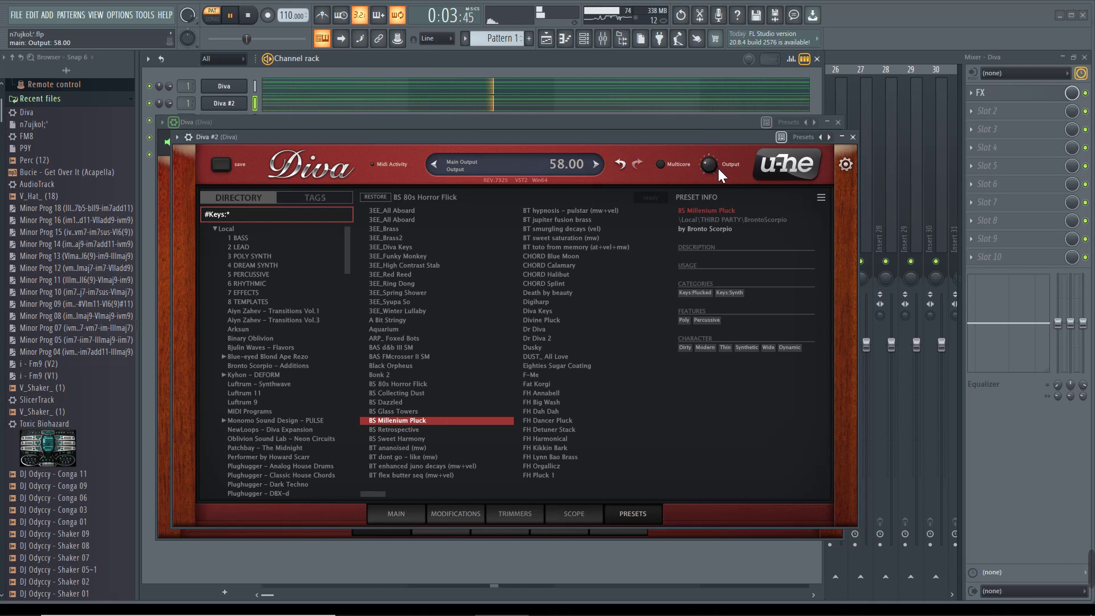
drag(713, 169, 712, 158)
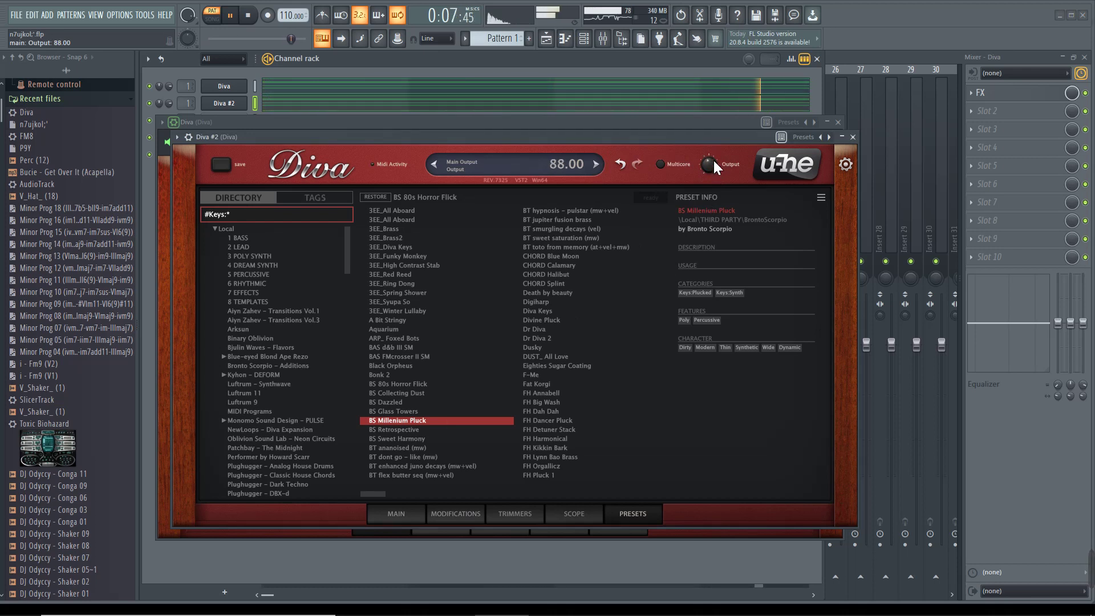
drag(712, 159, 715, 151)
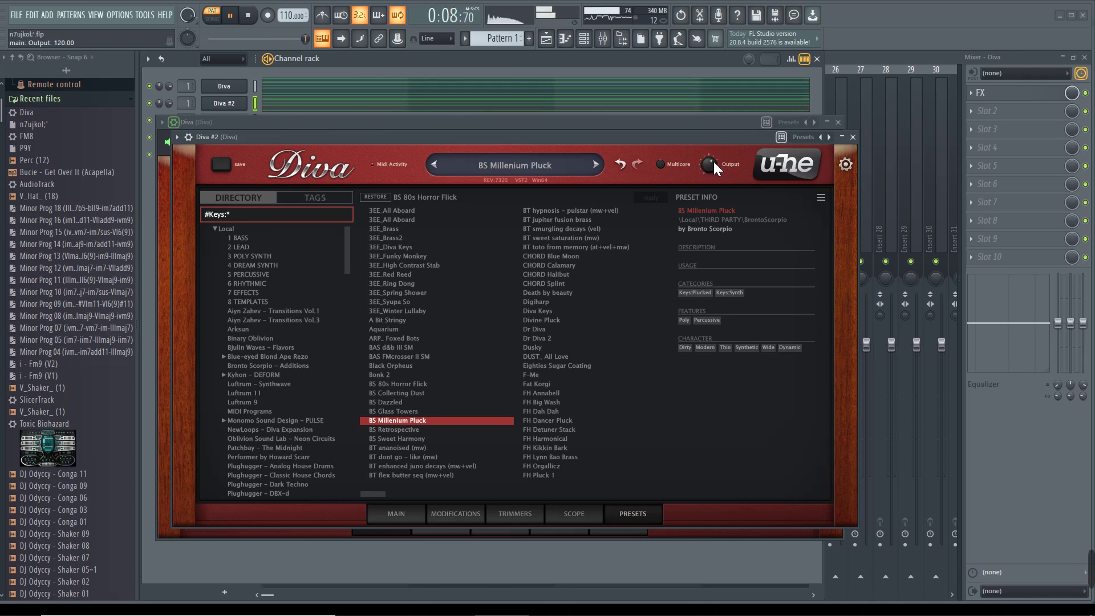
scroll(713, 160, up, 5)
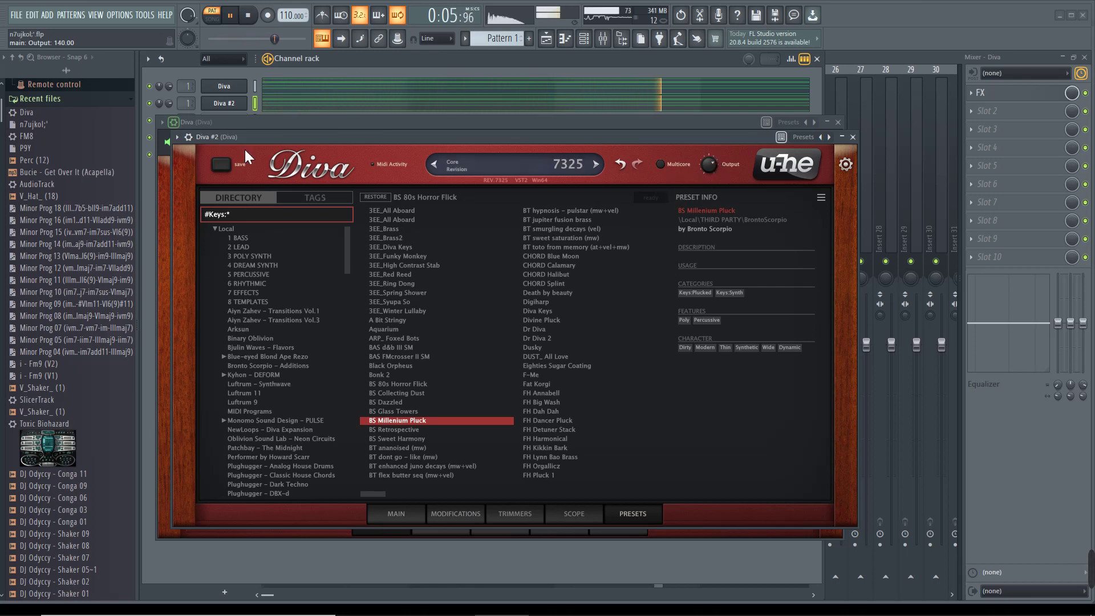
scroll(170, 87, down, 4)
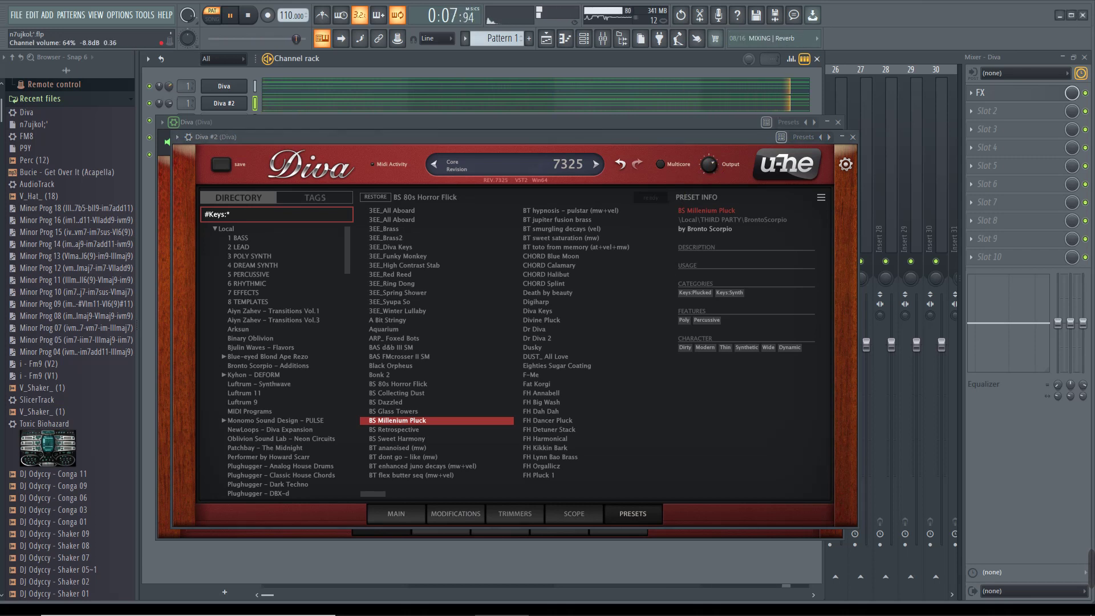
scroll(170, 86, down, 2)
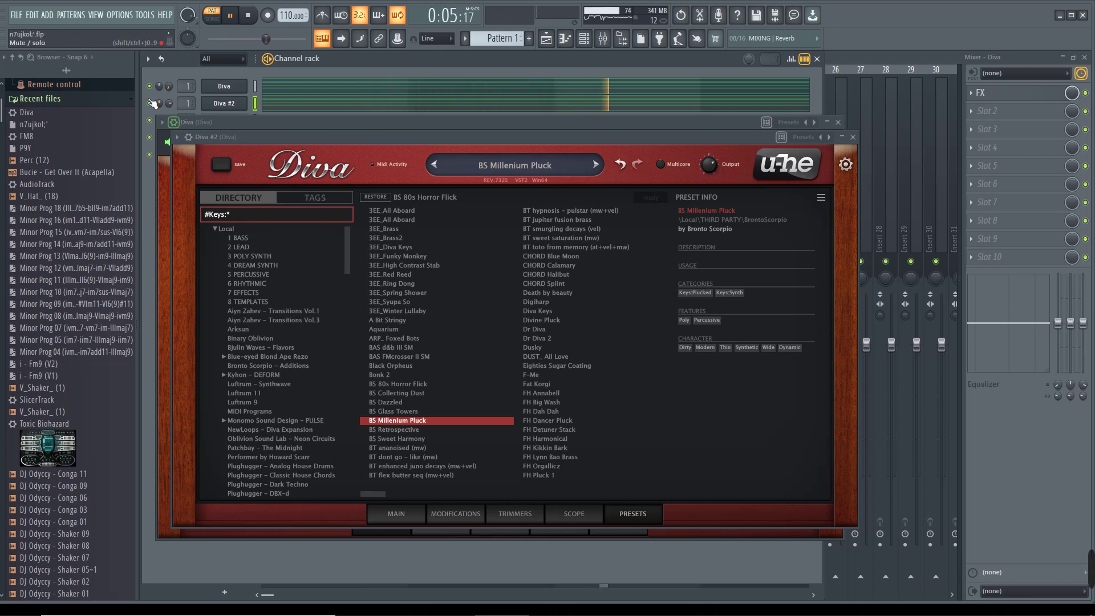
Step: Move both Diva windows clear of the channel rack and insert an FM8 channel above Diva #2
drag(358, 129, 354, 241)
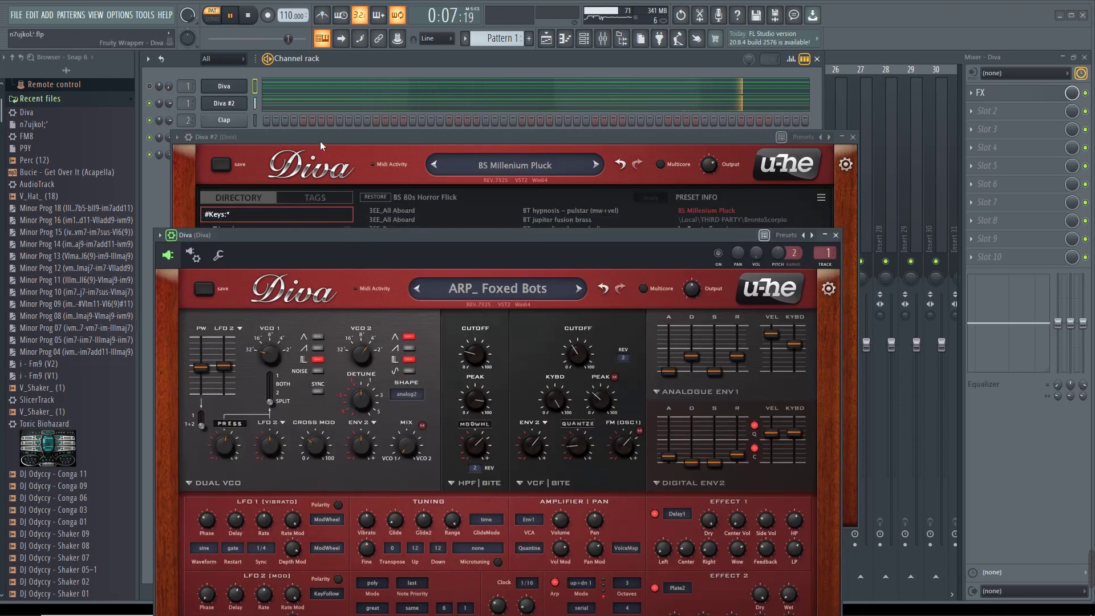
drag(320, 141, 313, 300)
right_click(229, 106)
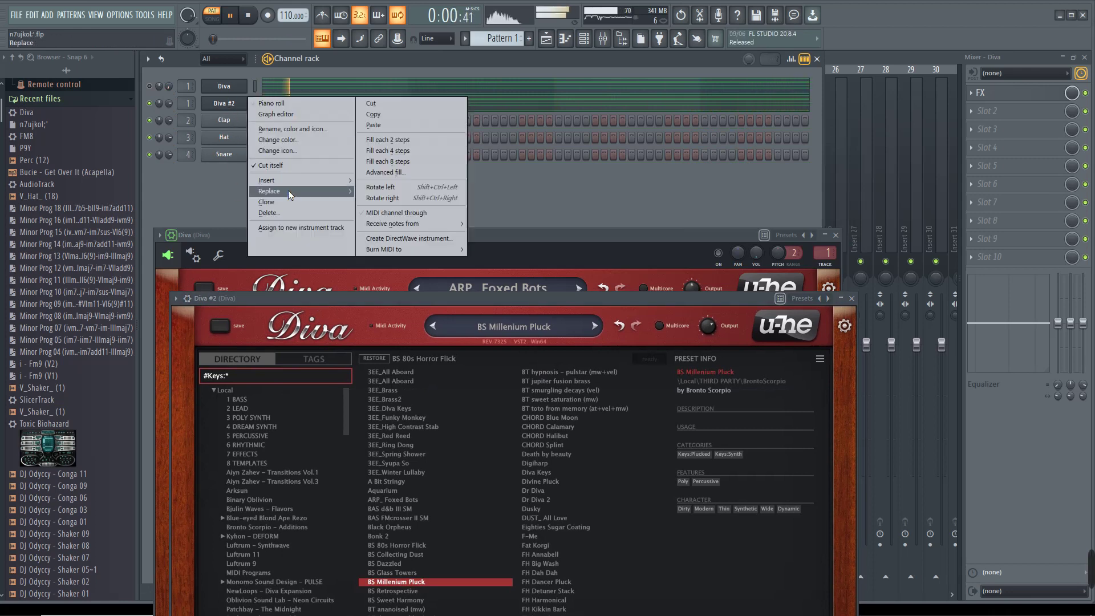
mouse_move(293, 183)
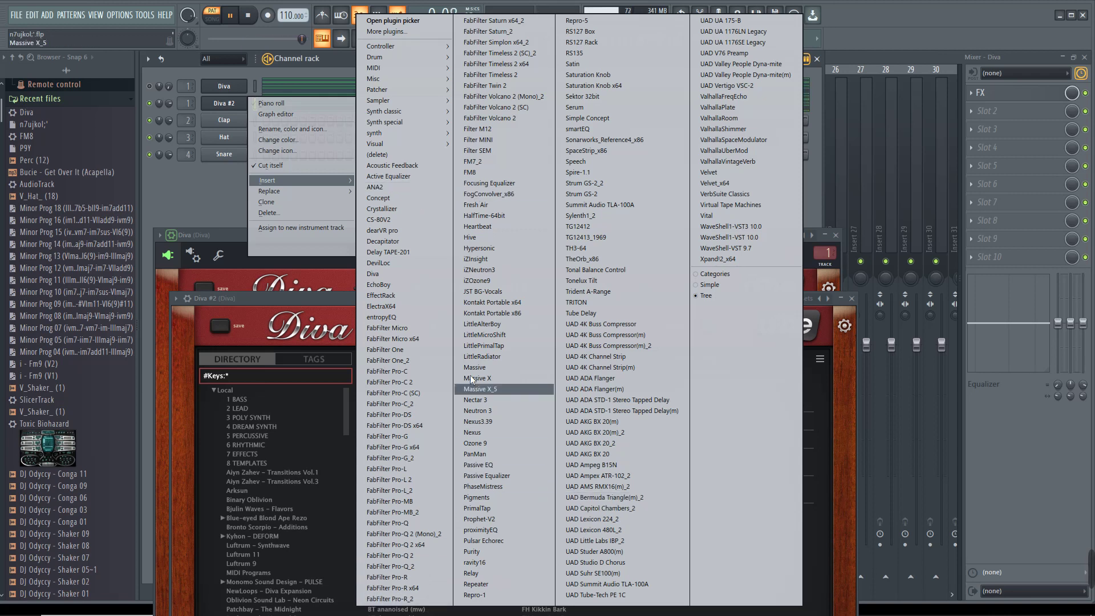
click(483, 172)
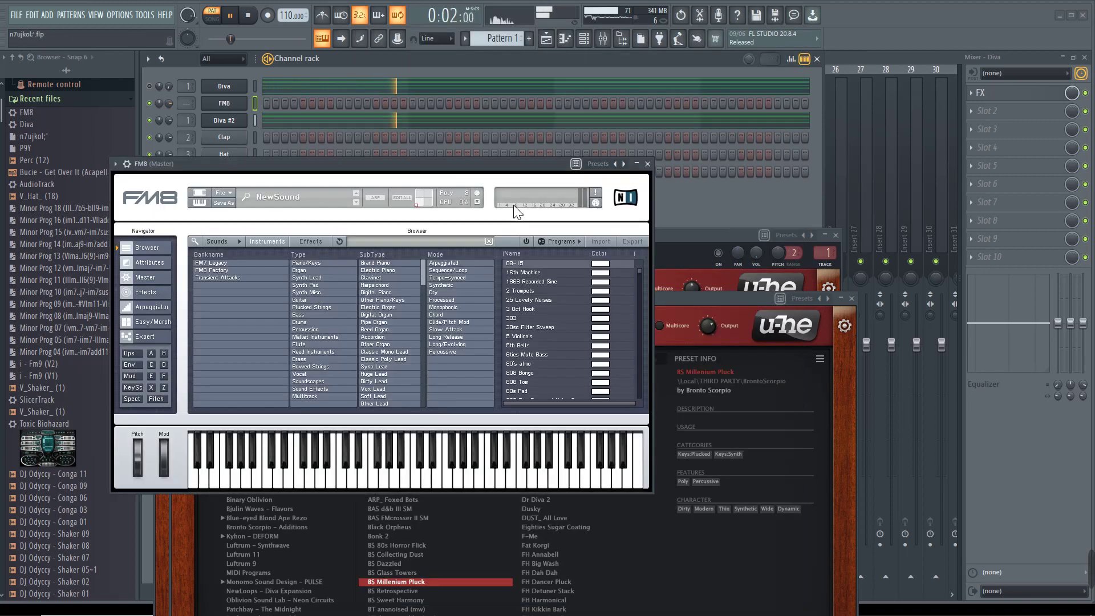
Step: Filter the FM8 instruments to the Piano/Keys type and load the Crystal sound
click(309, 262)
scroll(538, 331, down, 1)
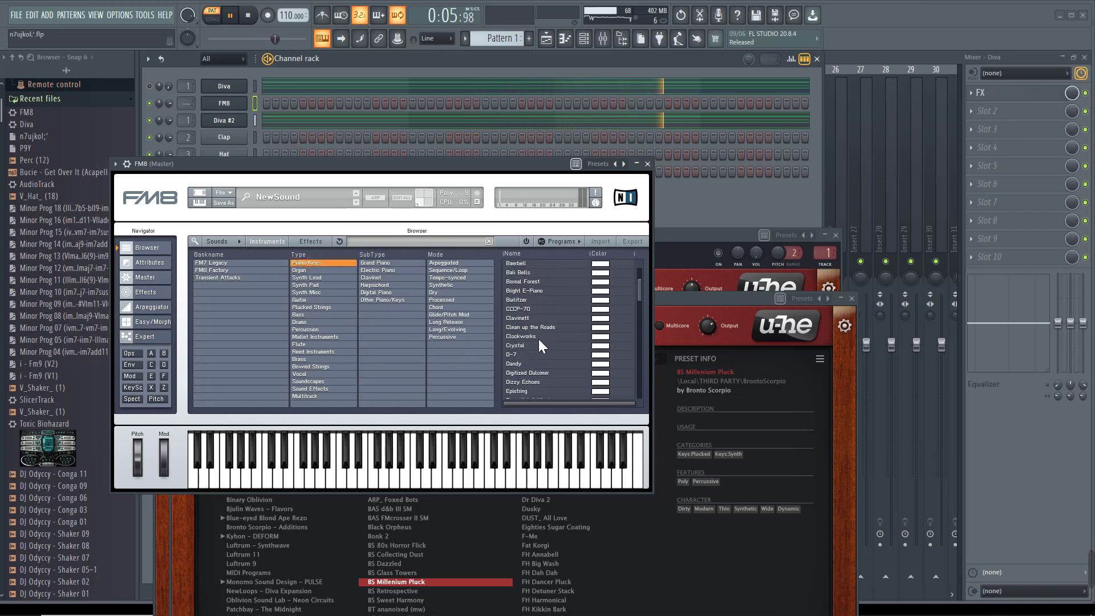
click(522, 345)
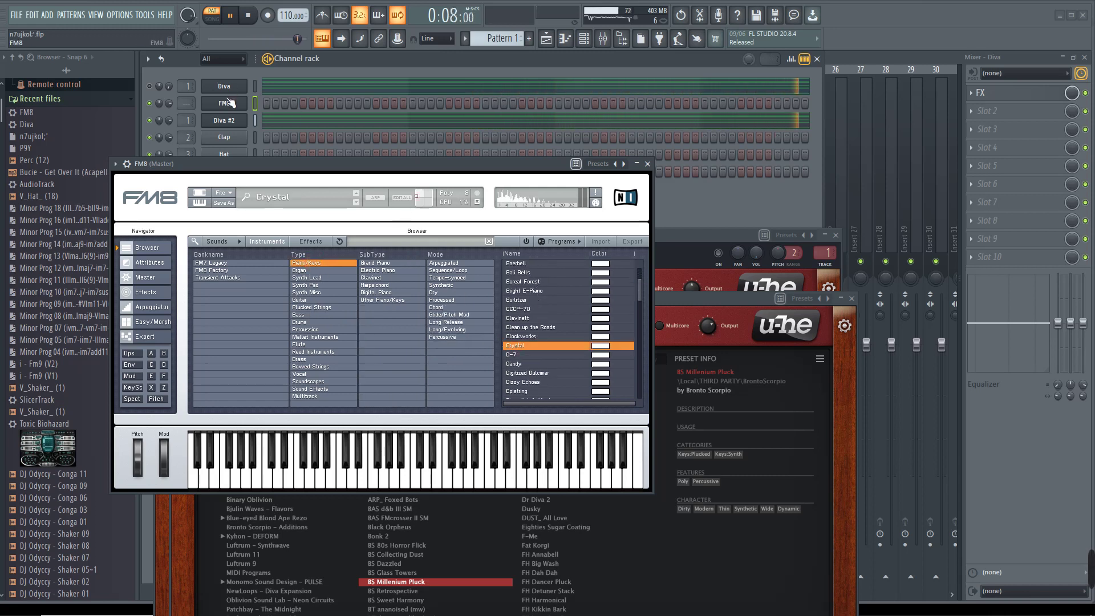
Step: Copy the Diva channel's notes and paste them into the FM8 channel
right_click(245, 83)
click(378, 101)
right_click(245, 96)
click(376, 121)
Step: Set FM8's channel volume to about 80%, switch its sound to Dandy, and close the plugin window
drag(169, 102, 170, 117)
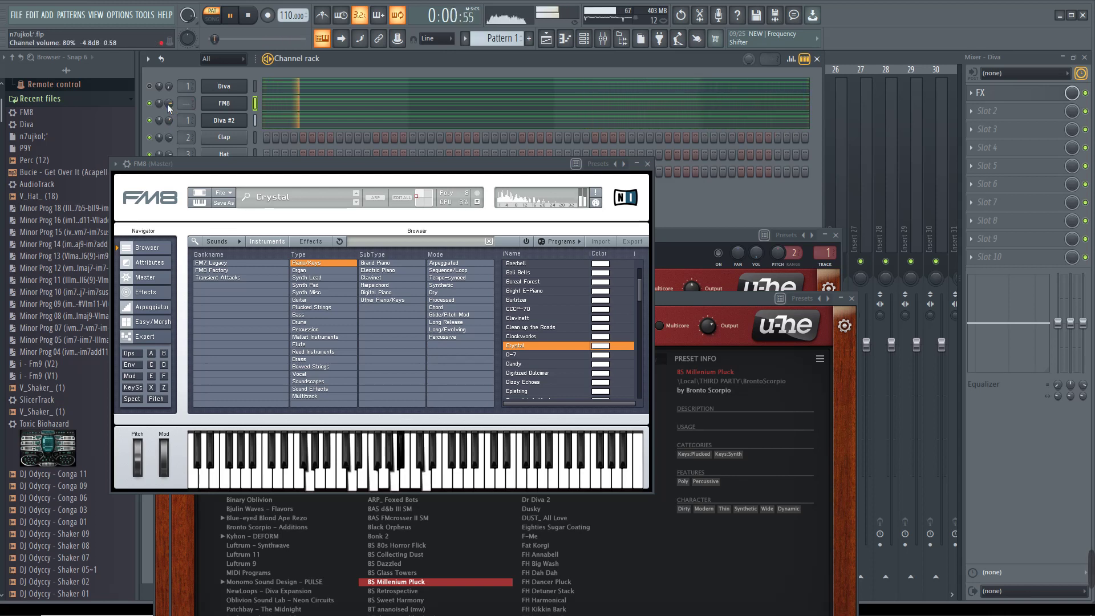
click(521, 362)
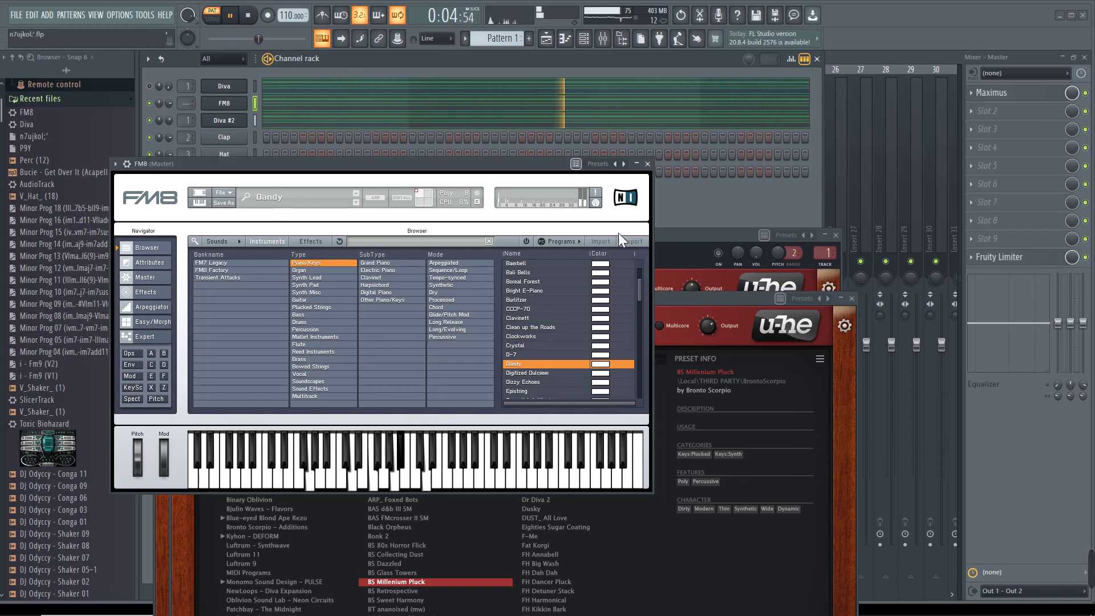
click(647, 164)
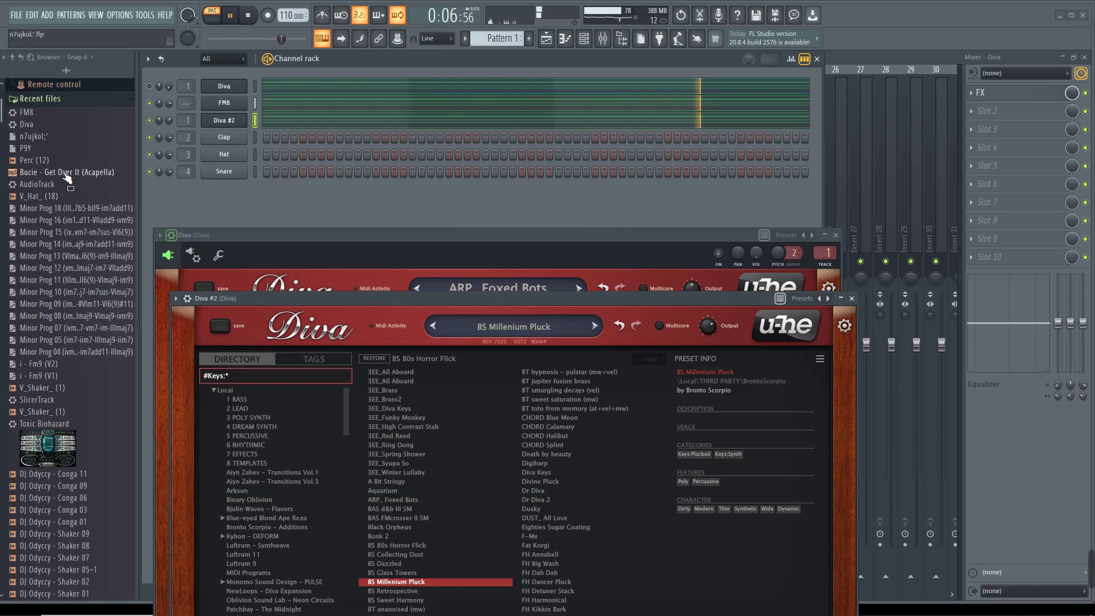
Step: Replace the Clap channel's sample with Perc (12) from the recent files and place hits on steps 3 and 7
scroll(40, 241, down, 3)
scroll(68, 297, up, 3)
drag(34, 160, 235, 141)
click(284, 138)
click(321, 137)
Step: Set the FL Studio ASIO buffer length to 2048 in the audio settings and close the dialogs
click(120, 15)
click(158, 50)
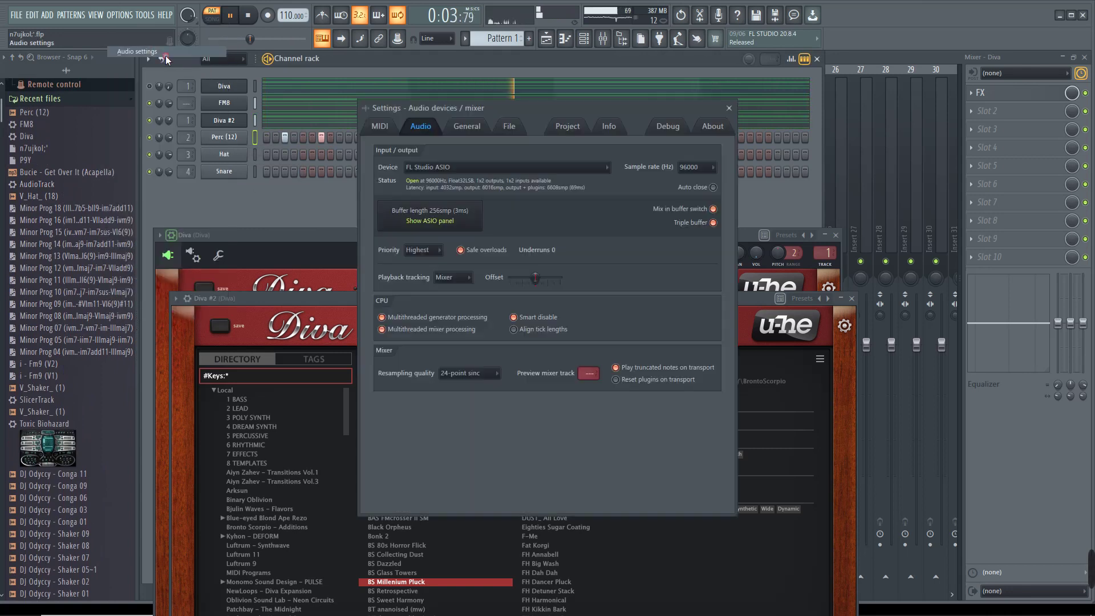
click(455, 216)
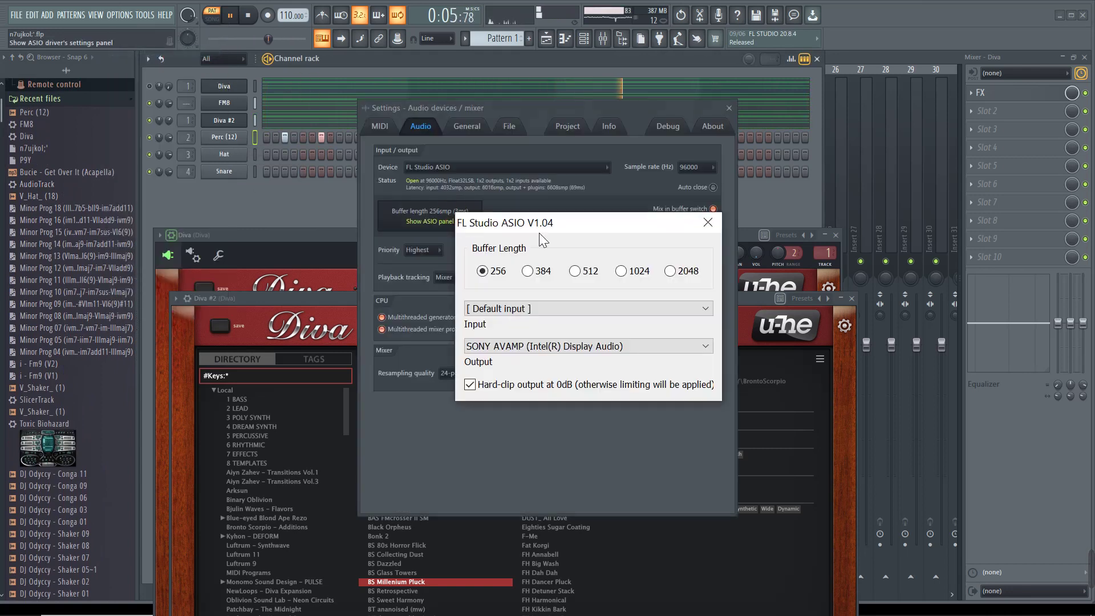
click(684, 269)
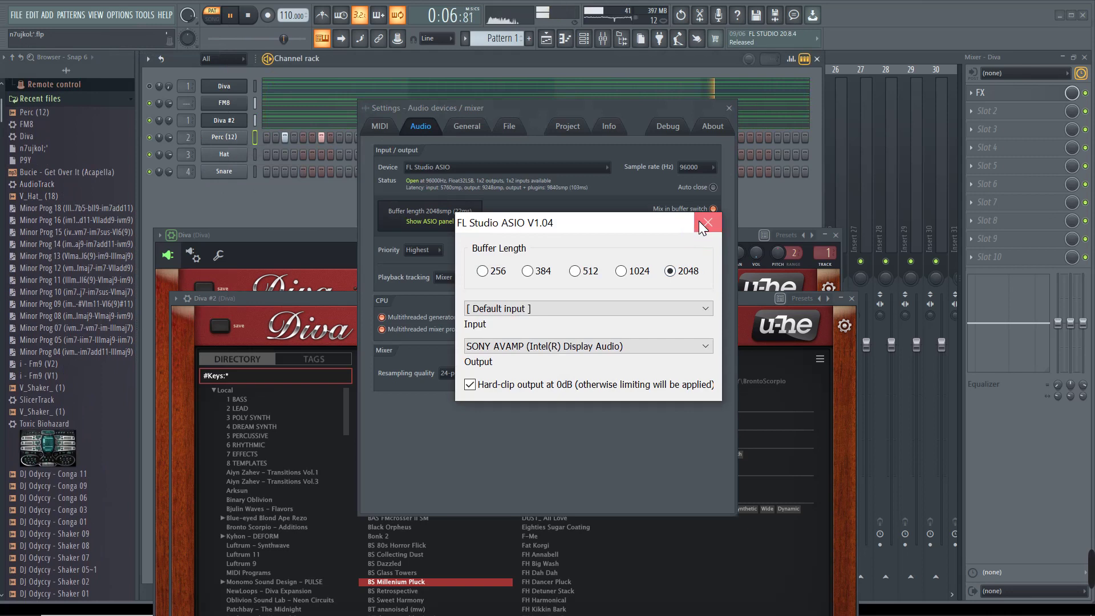
click(706, 224)
click(728, 108)
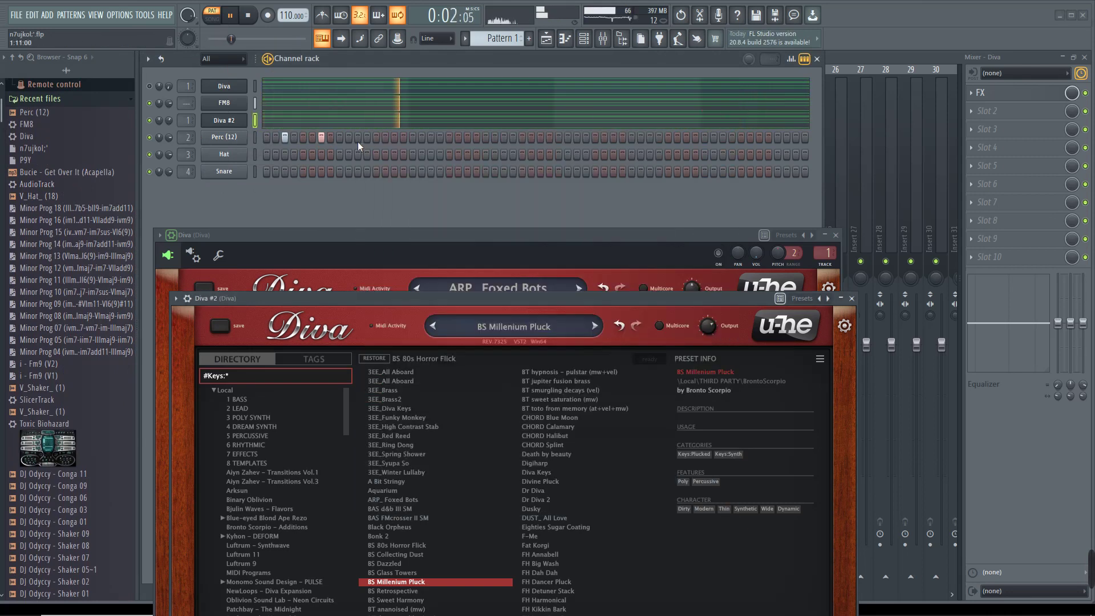
Step: Enable step looping with advanced looping in the channel rack and add Perc (12) hits on steps 11 and 15
click(147, 59)
click(148, 58)
click(168, 61)
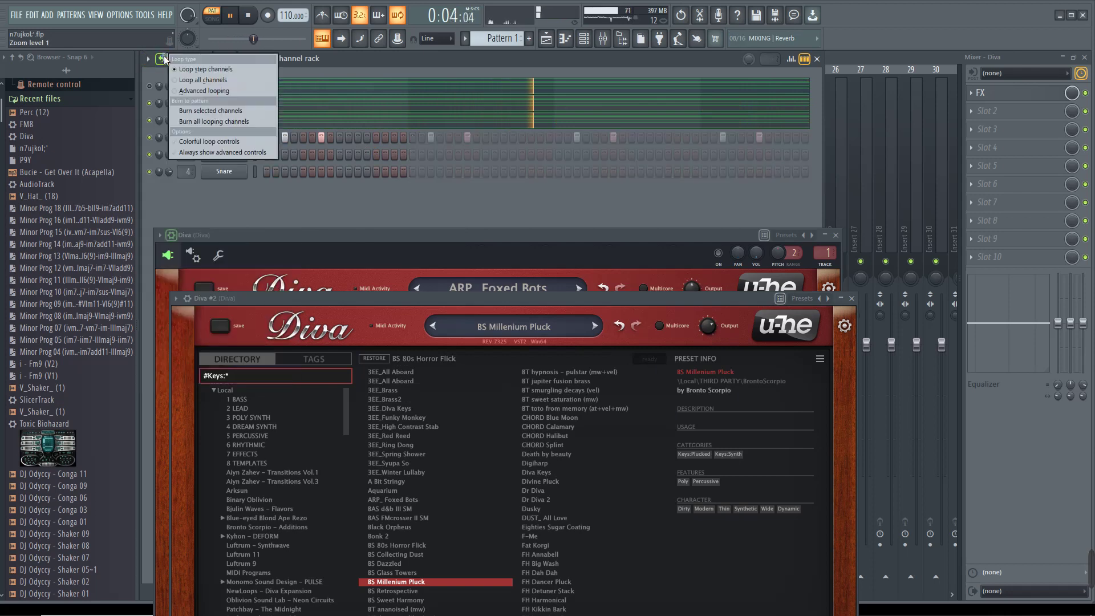
click(191, 89)
click(358, 138)
click(394, 137)
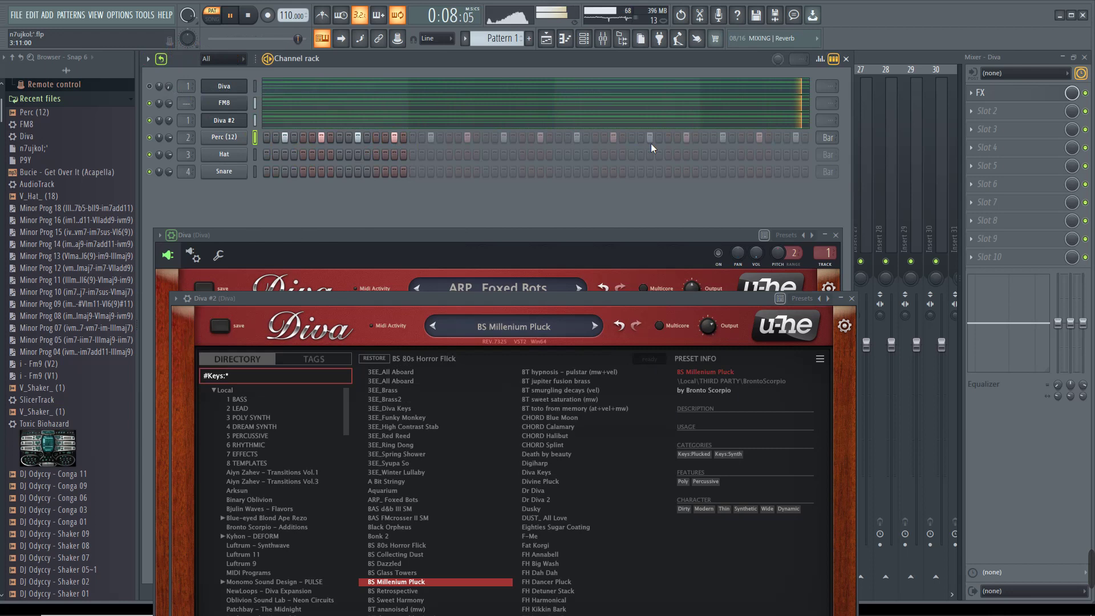
Step: Adjust Perc (12)'s channel volume and rebalance the Diva channel's volume to about 89%
drag(169, 138, 169, 145)
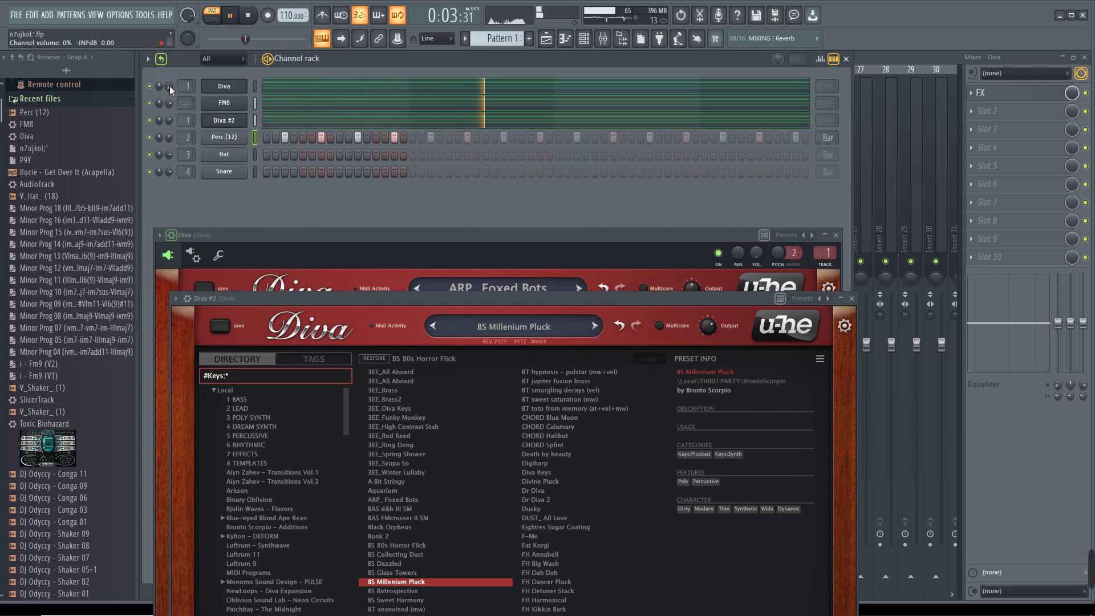
mouse_move(169, 86)
mouse_down()
mouse_move(168, 102)
mouse_move(169, 92)
mouse_up()
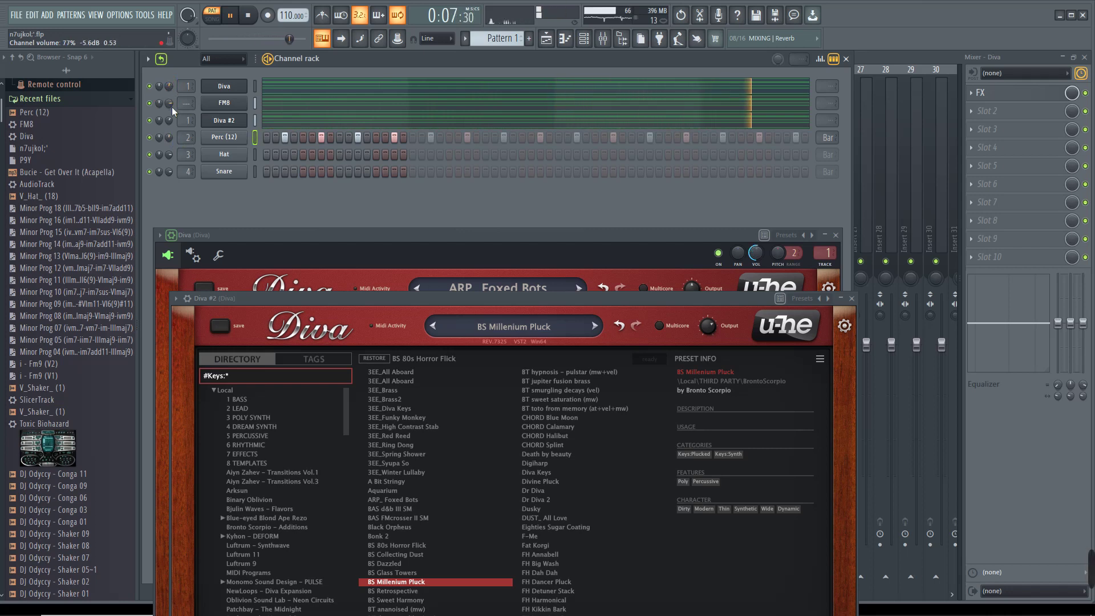
drag(169, 91, 168, 79)
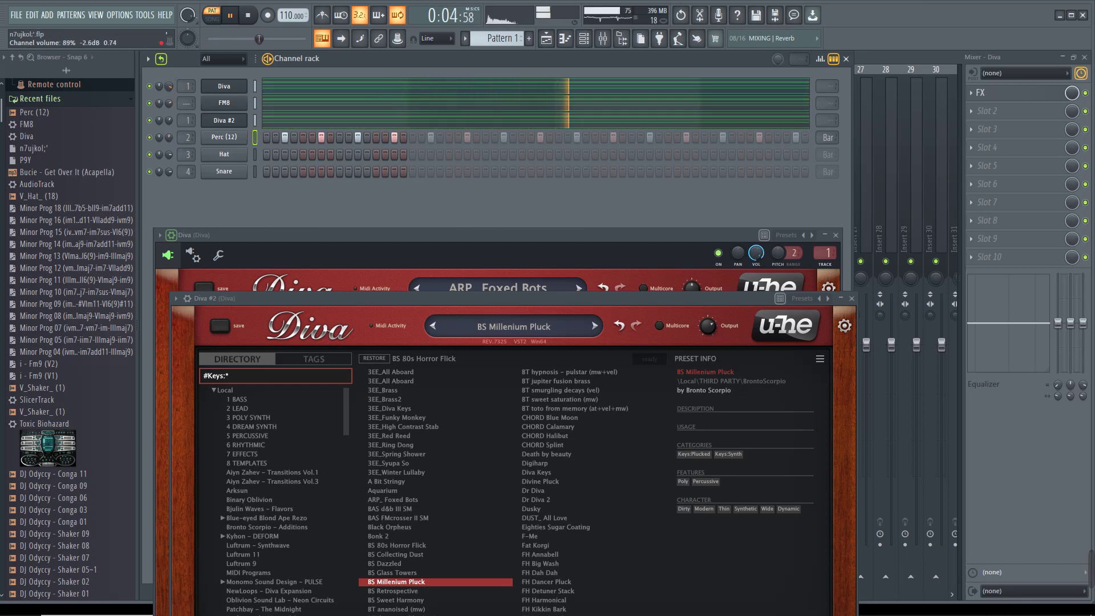
Step: Bring the first Diva's window to the front and set Diva #2's channel volume to about 80%
click(224, 87)
click(222, 92)
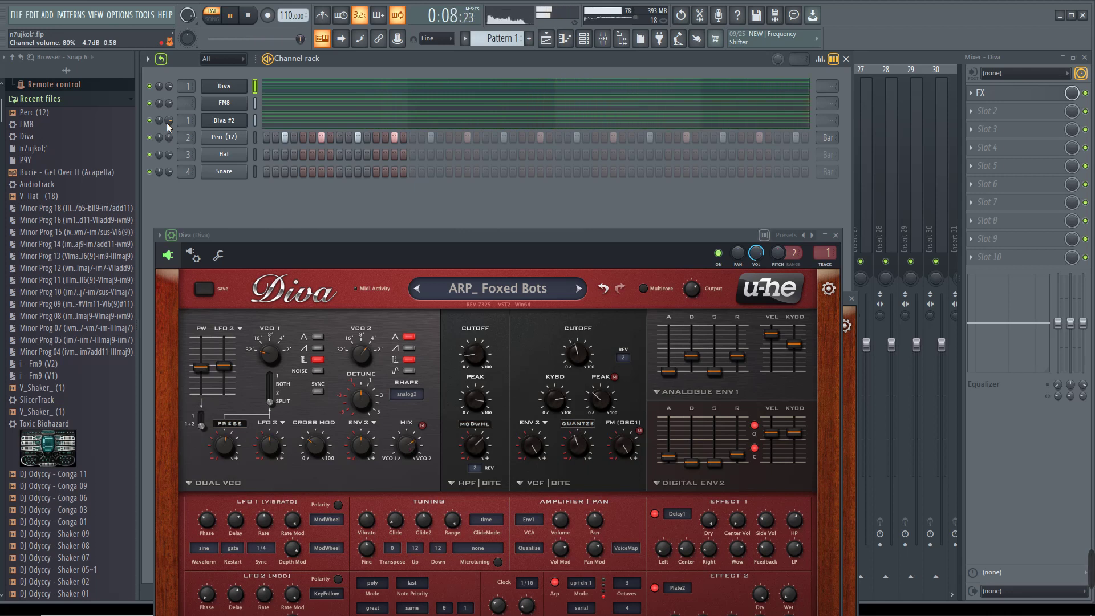
scroll(169, 120, up, 1)
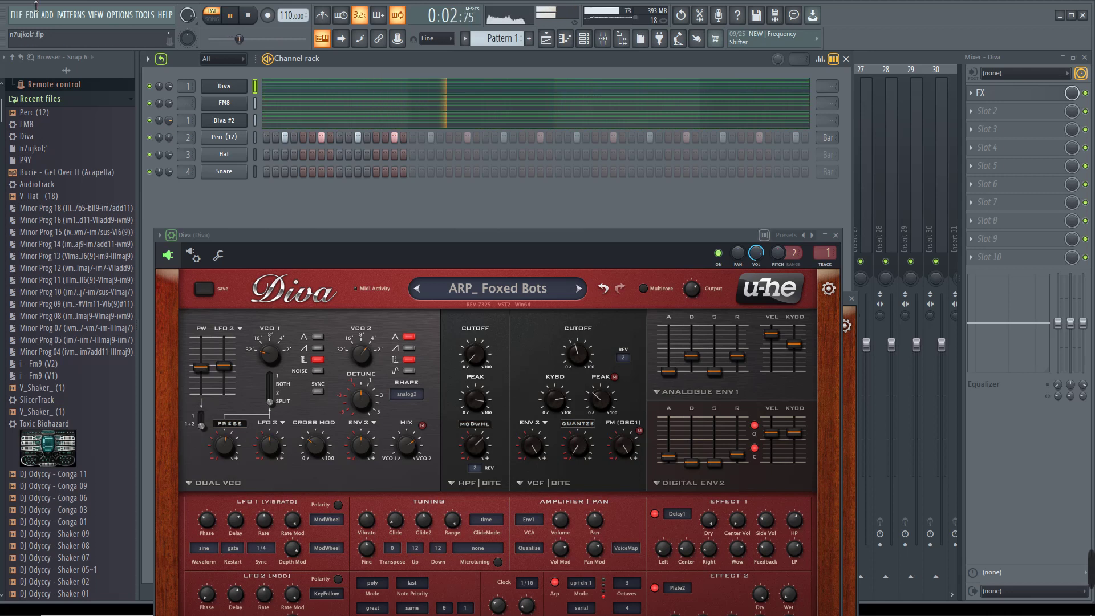
Step: Replace the Hat channel's sample with V_Hat_ (18) from the recent files and place a hit on step 5
scroll(67, 225, down, 4)
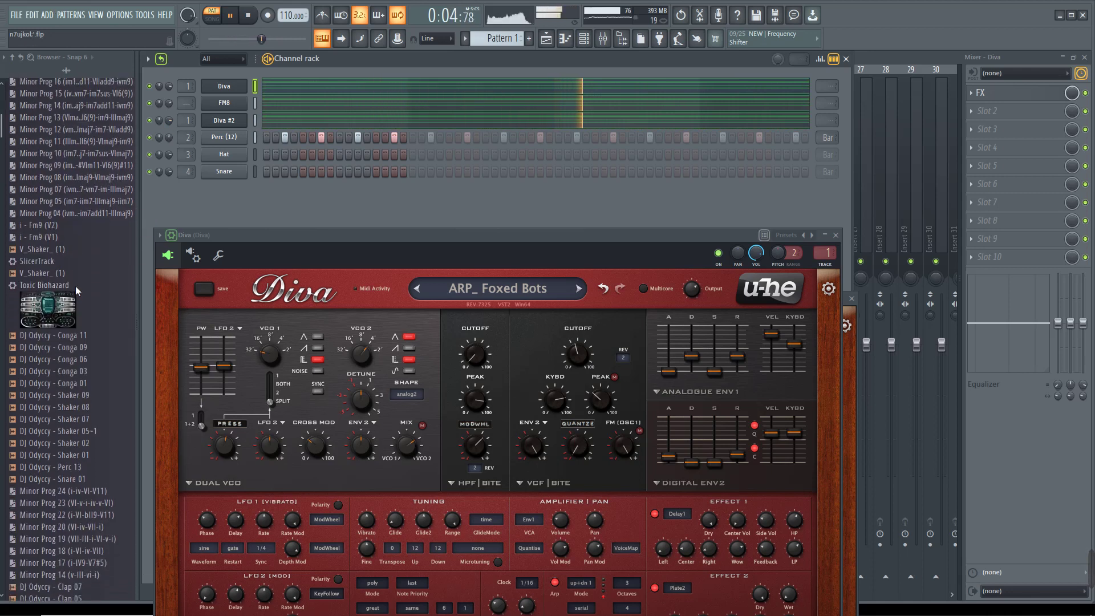
scroll(68, 330, up, 4)
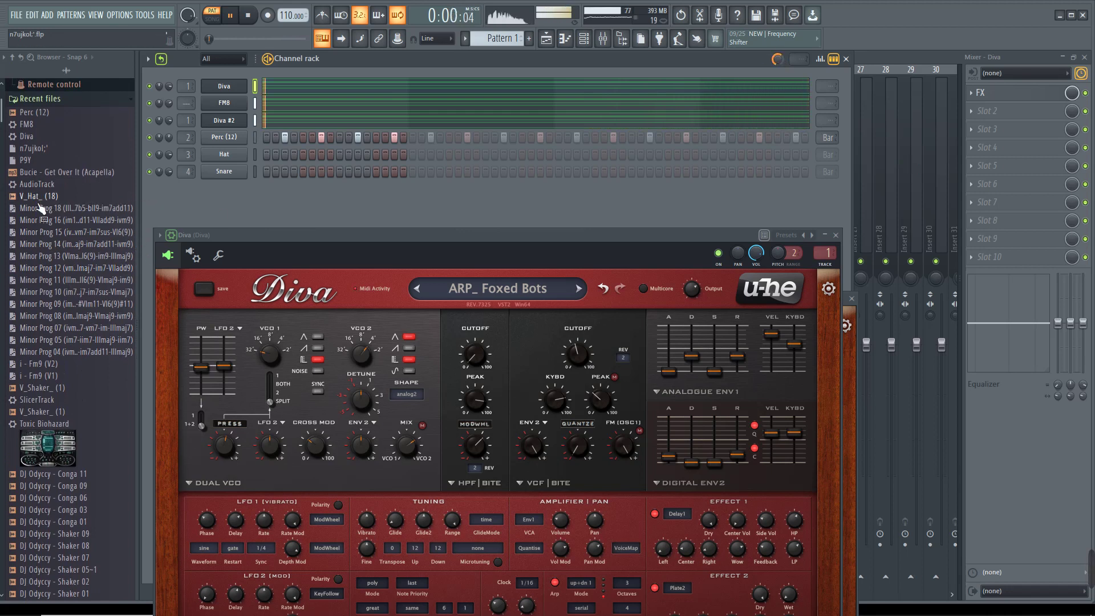
click(60, 195)
drag(63, 200, 239, 157)
click(303, 157)
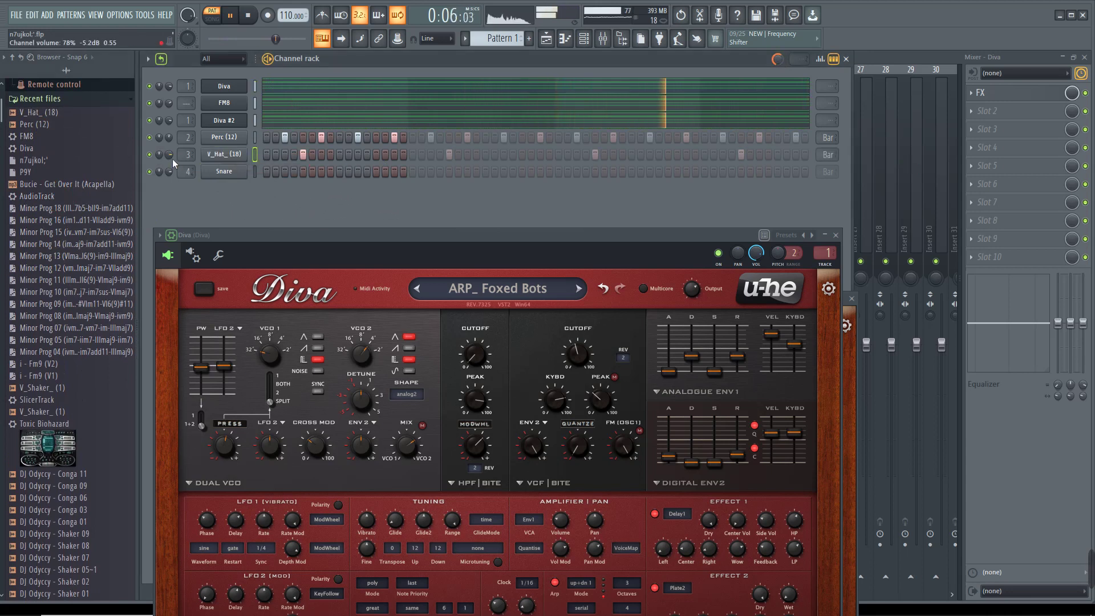
Step: Preview both V_Shaker_ (1) loops in the recent files, load one into a new Fruity Slicer channel, and close its window
scroll(50, 420, down, 1)
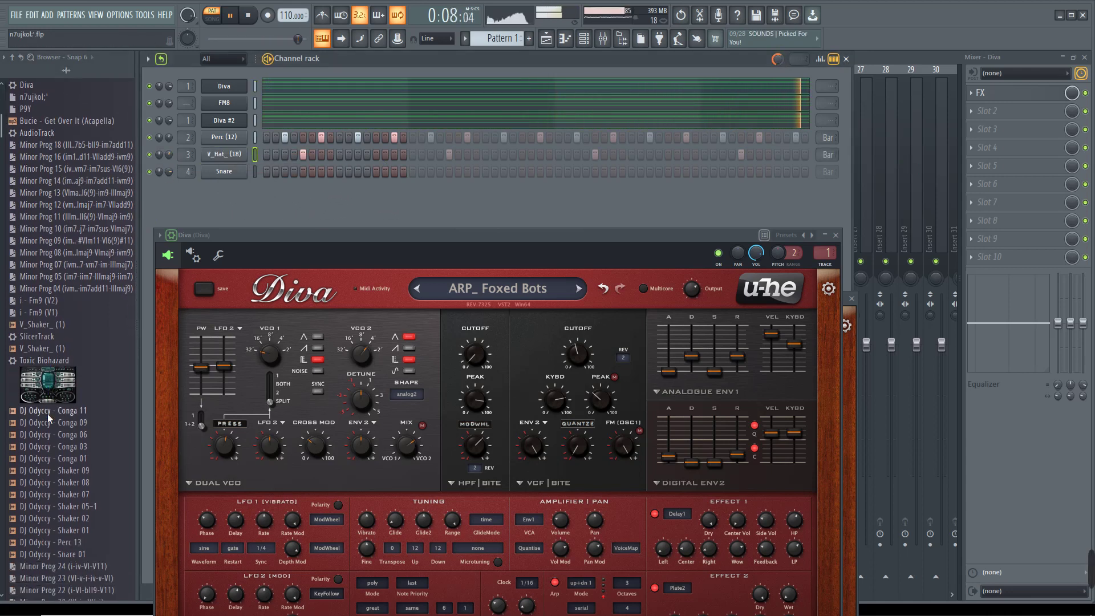
scroll(75, 347, down, 3)
click(45, 244)
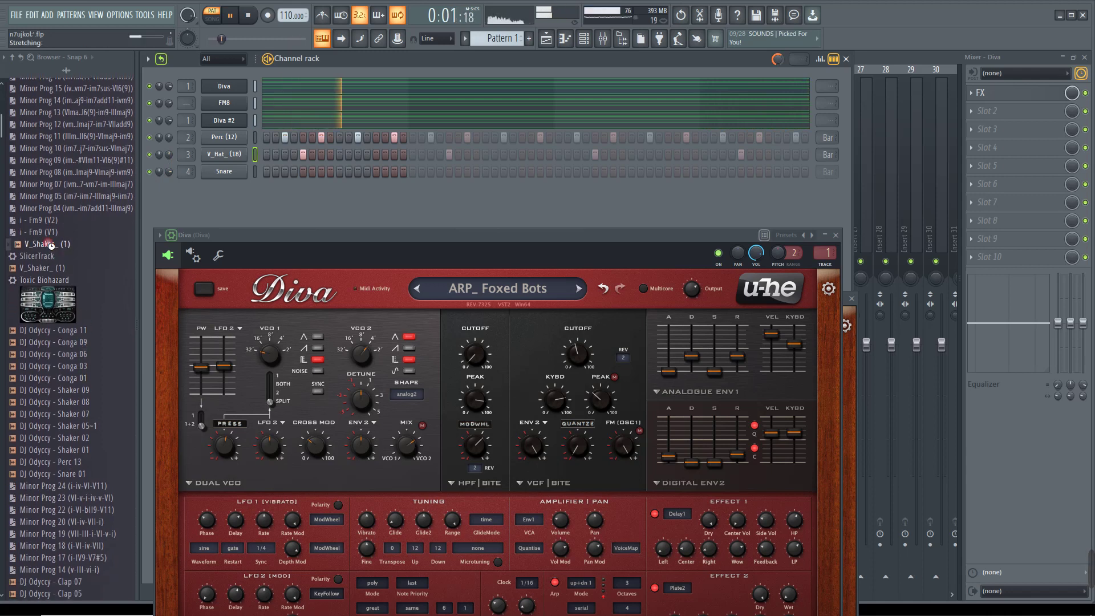
click(45, 267)
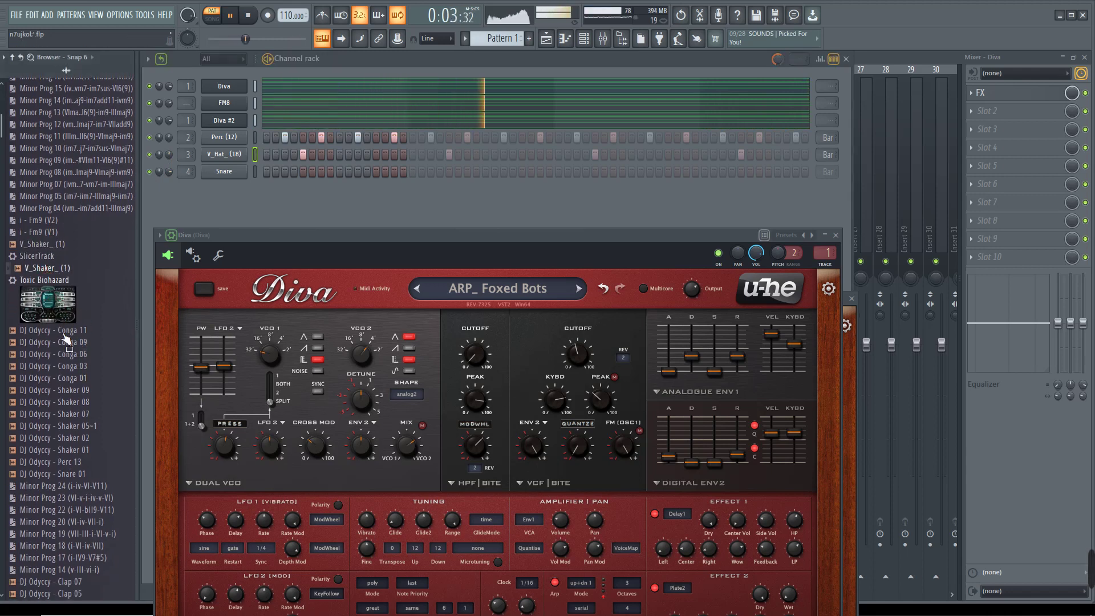
right_click(44, 268)
click(106, 352)
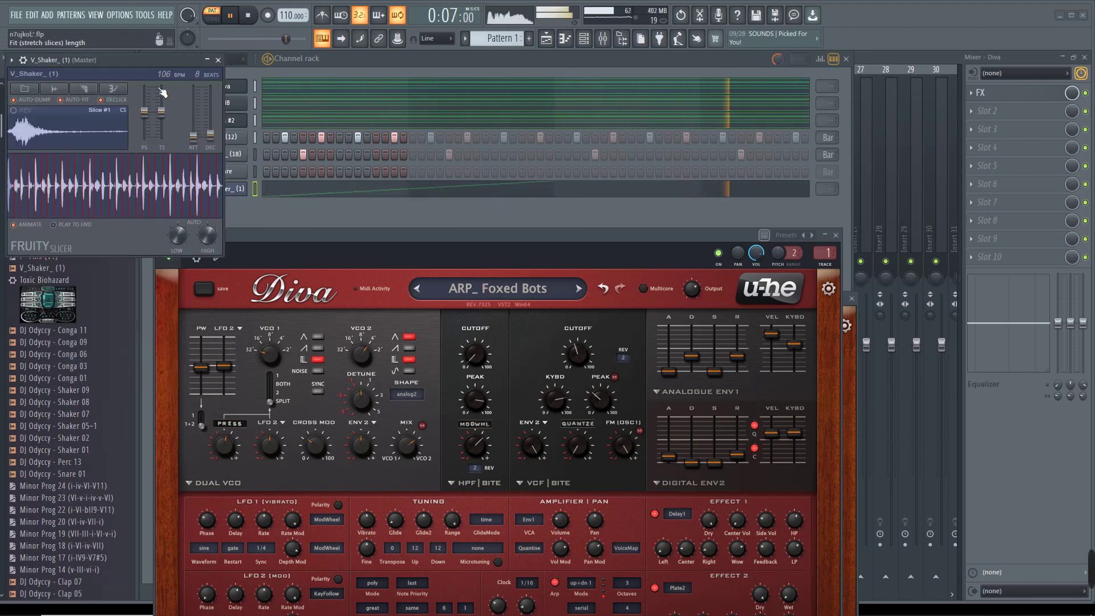
click(70, 80)
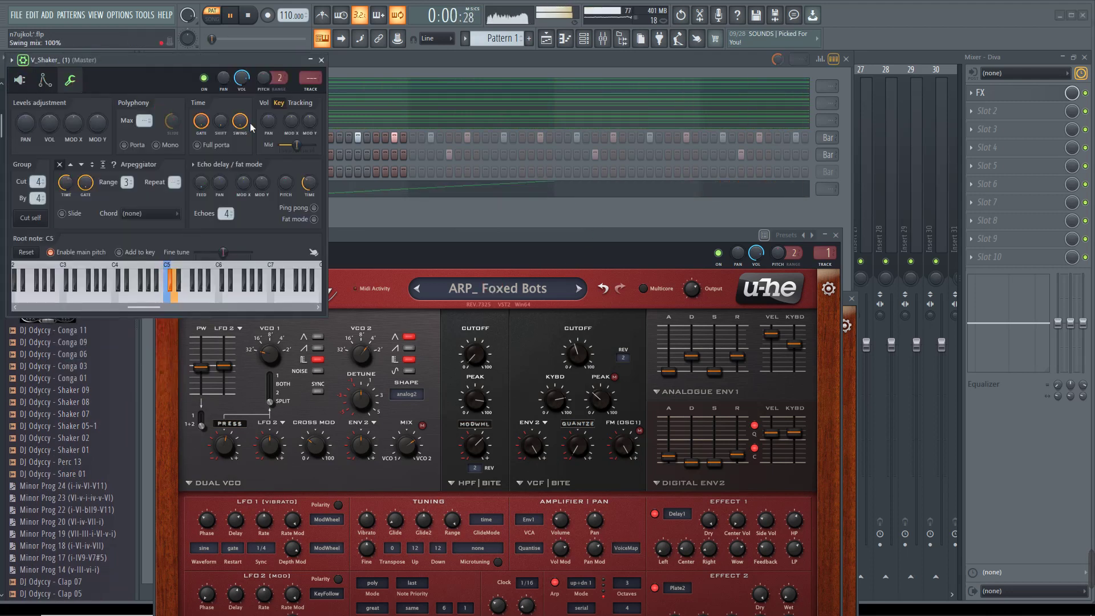
click(321, 59)
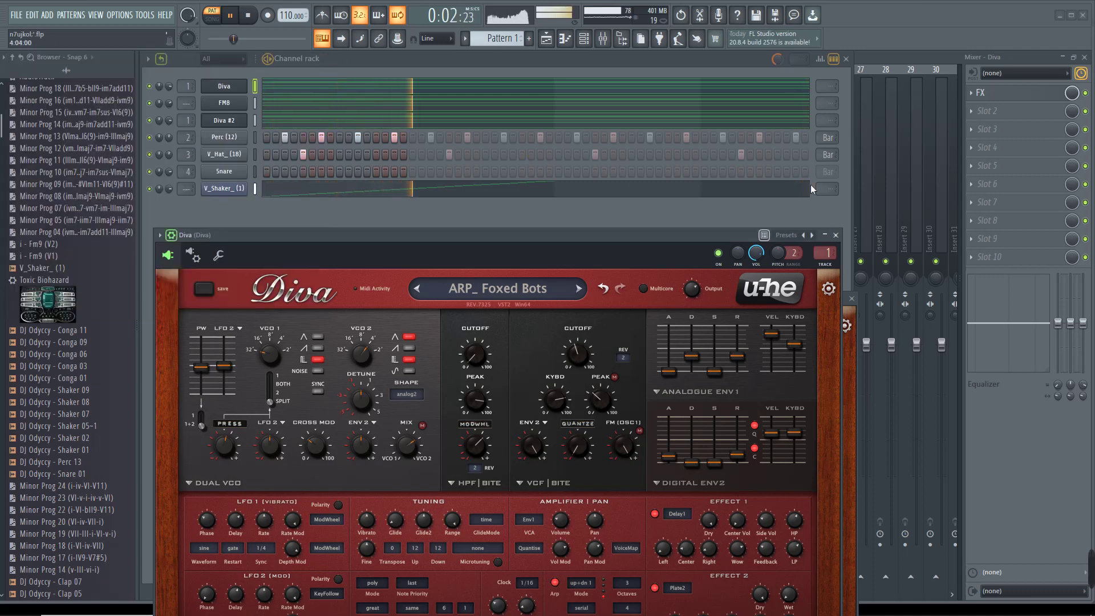
Step: Set the V_Shaker_ (1) channel's loop point to 32 steps
scroll(824, 196, up, 13)
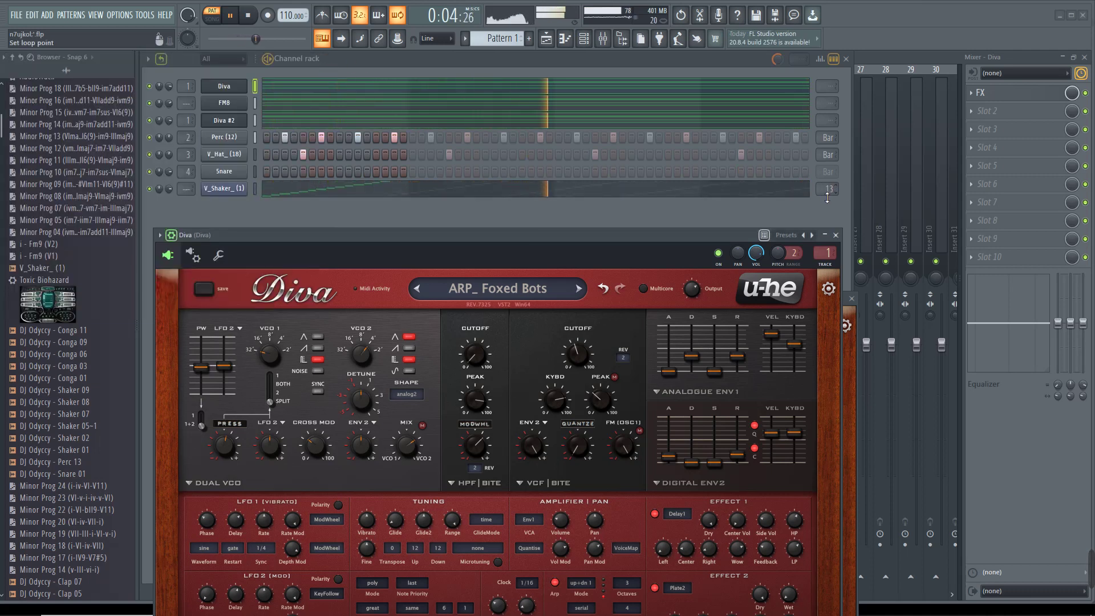
scroll(823, 194, up, 3)
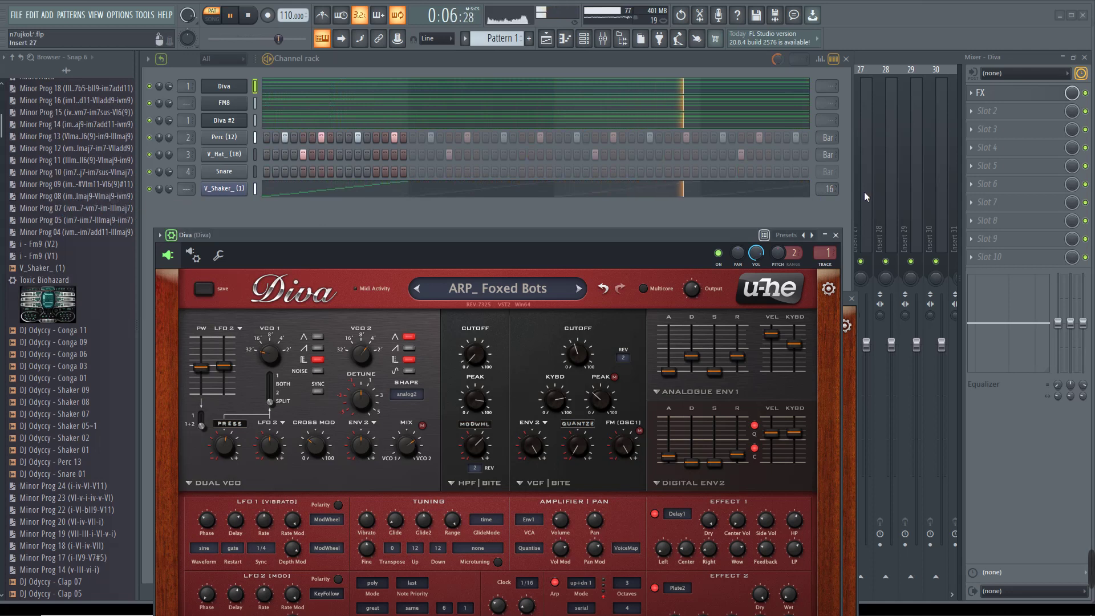
scroll(827, 193, up, 7)
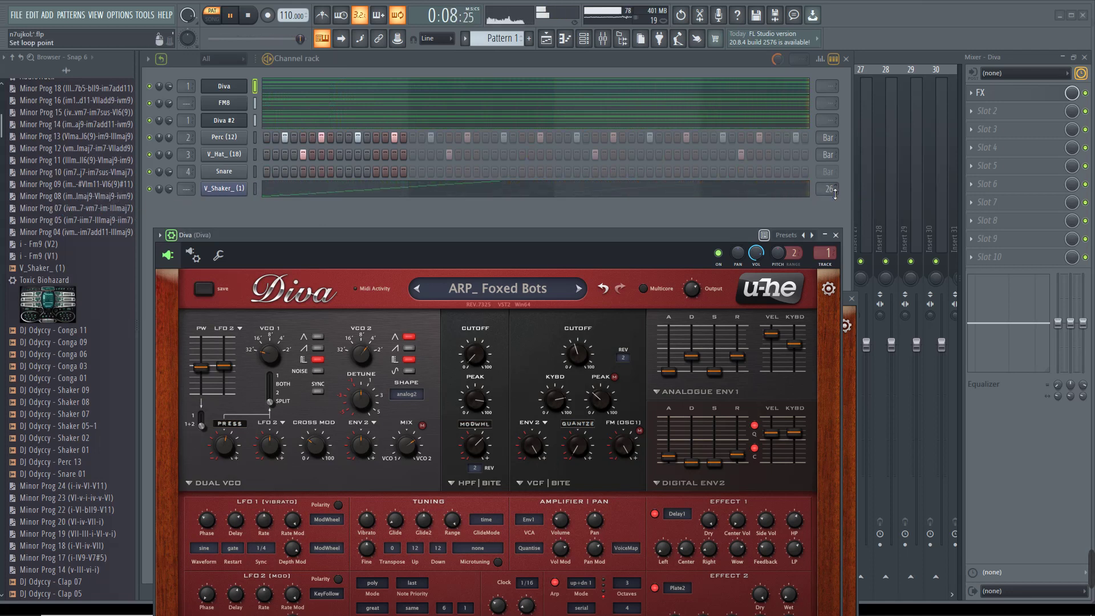
scroll(828, 192, up, 3)
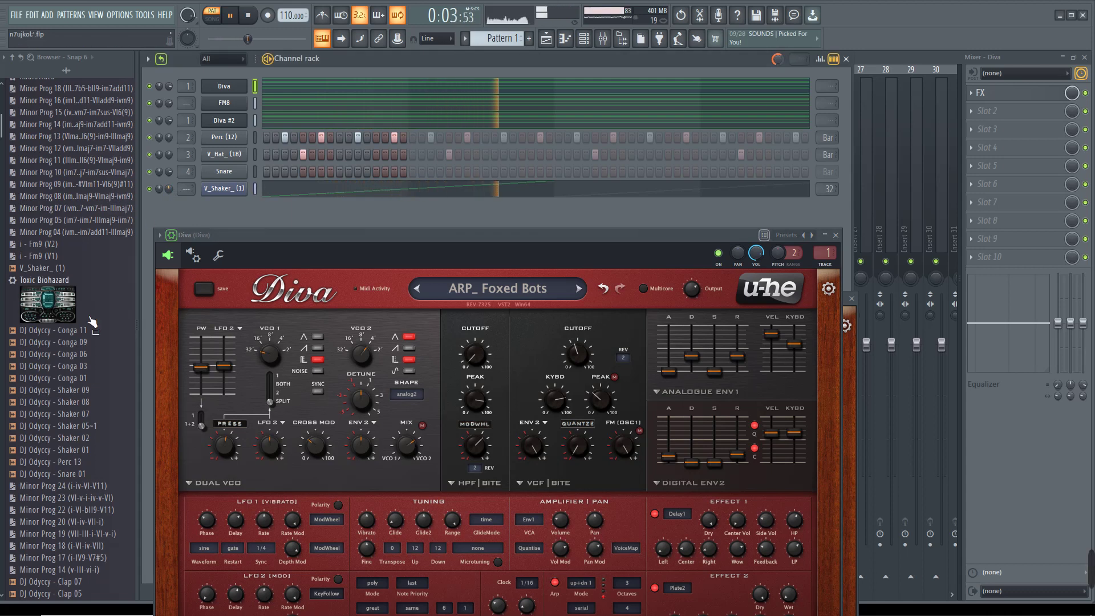
Step: Add the DJ Odyccy - Shaker 02 sample as a new channel below V_Shaker_ (1)
scroll(90, 331, down, 4)
drag(85, 295, 233, 208)
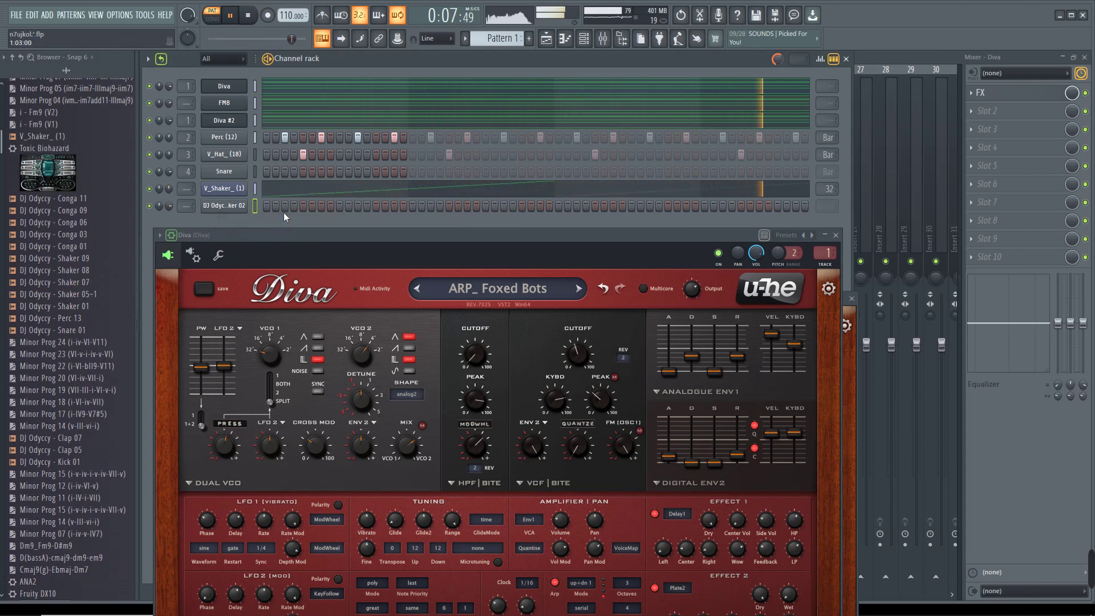
Step: Copy the Perc (12) steps and fill each 4 steps on the DJ Odyccy - Shaker 02 channel
right_click(238, 142)
click(377, 149)
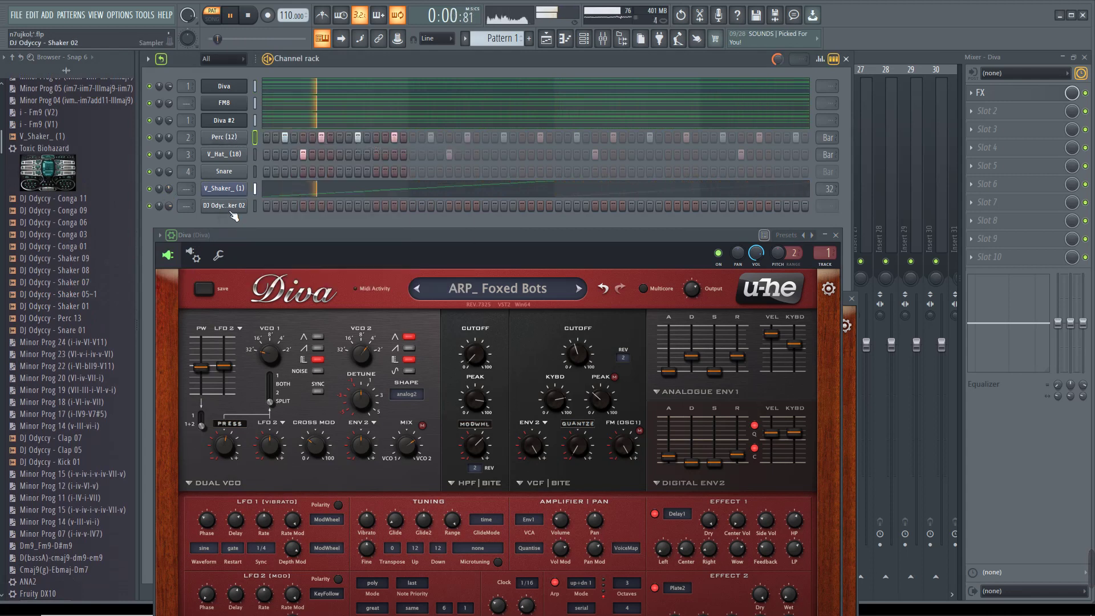
right_click(234, 206)
click(385, 256)
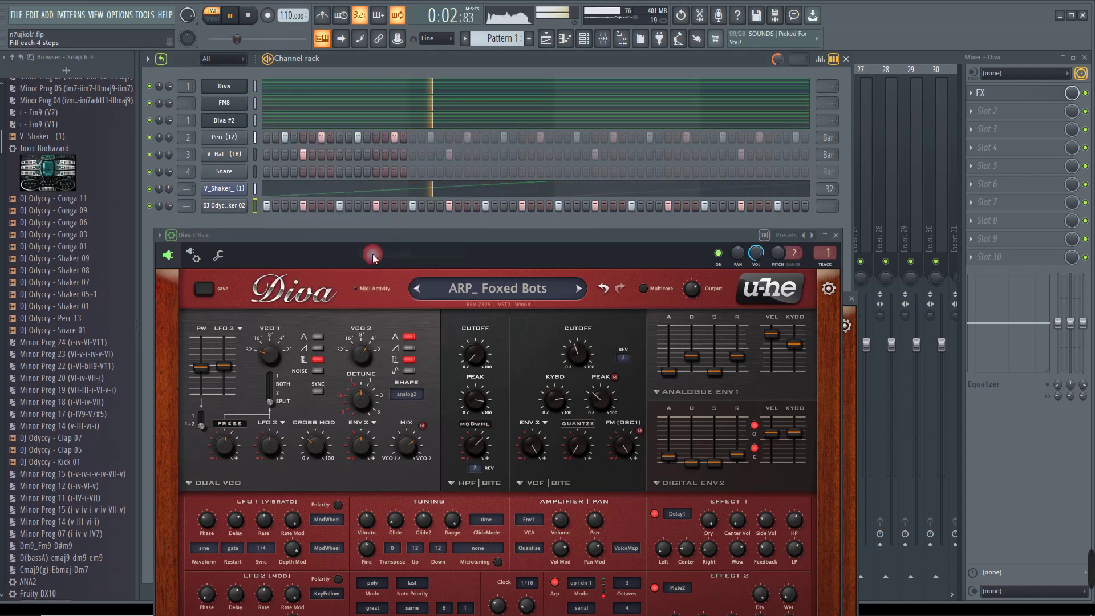
Step: Copy Perc (12)'s looped step pattern and paste it into the DJ Odyccy - Shaker 02 channel
right_click(238, 144)
click(359, 150)
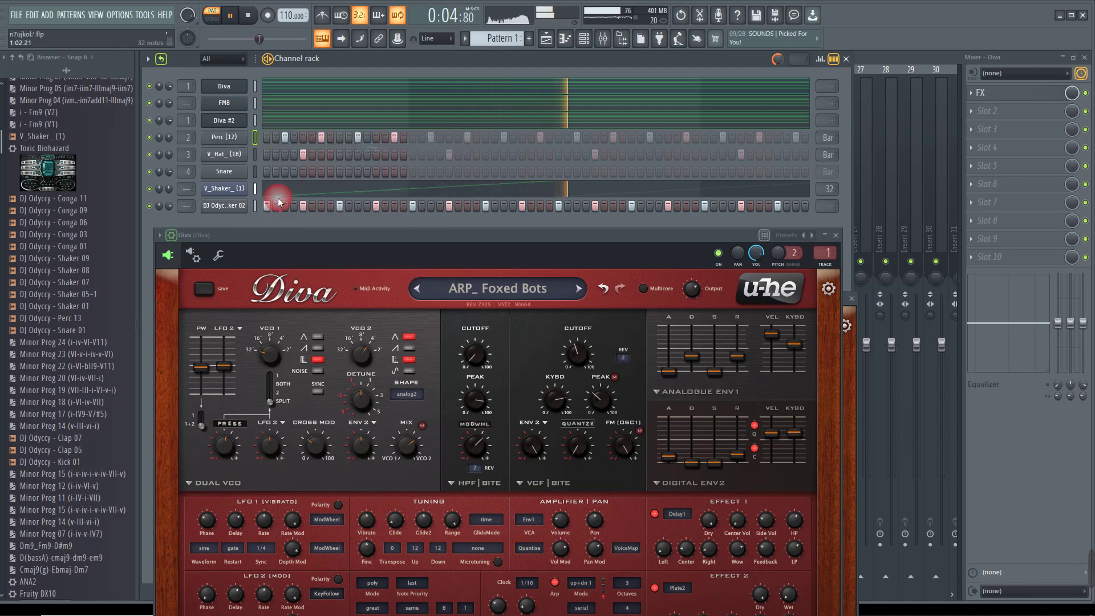
right_click(234, 207)
click(374, 228)
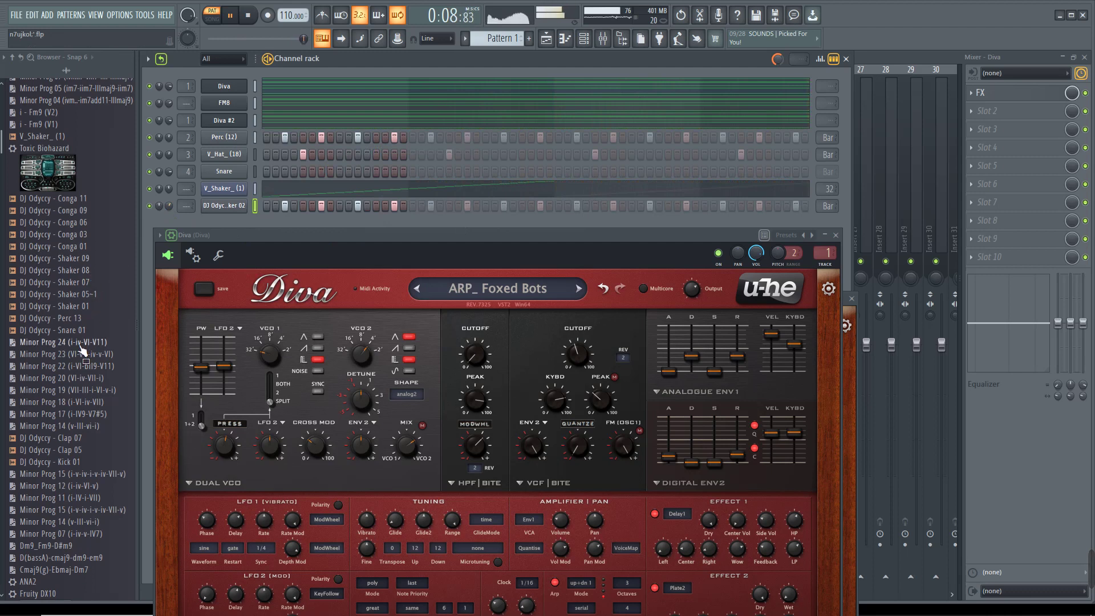
Step: Preview DJ Odyccy - Perc 13, add it as a new channel below Shaker 02, and place a hit on step 5
click(73, 317)
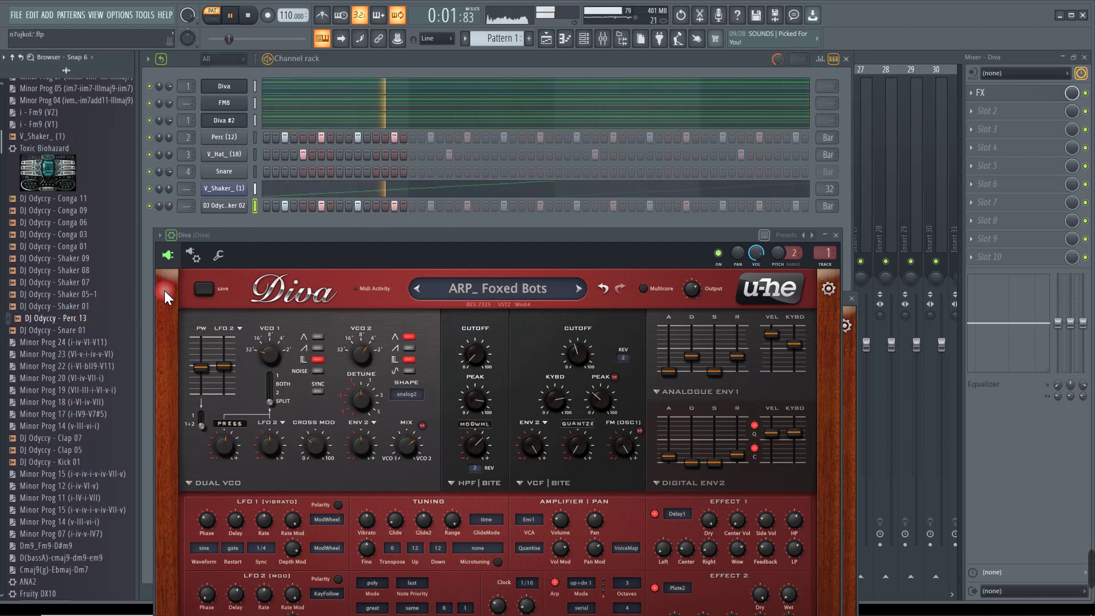
drag(255, 252, 254, 252)
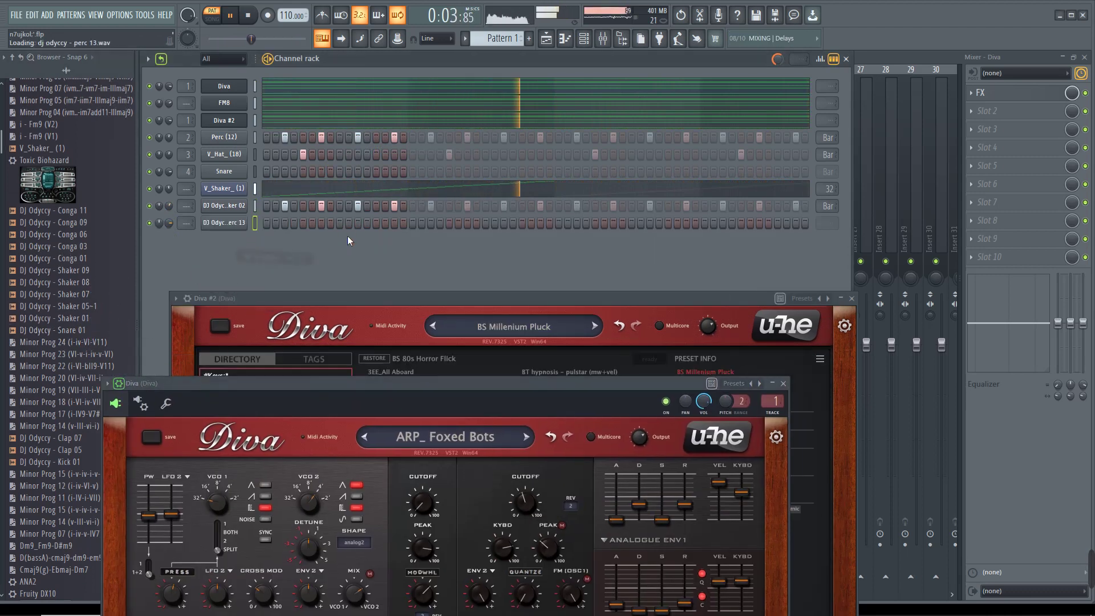
click(303, 222)
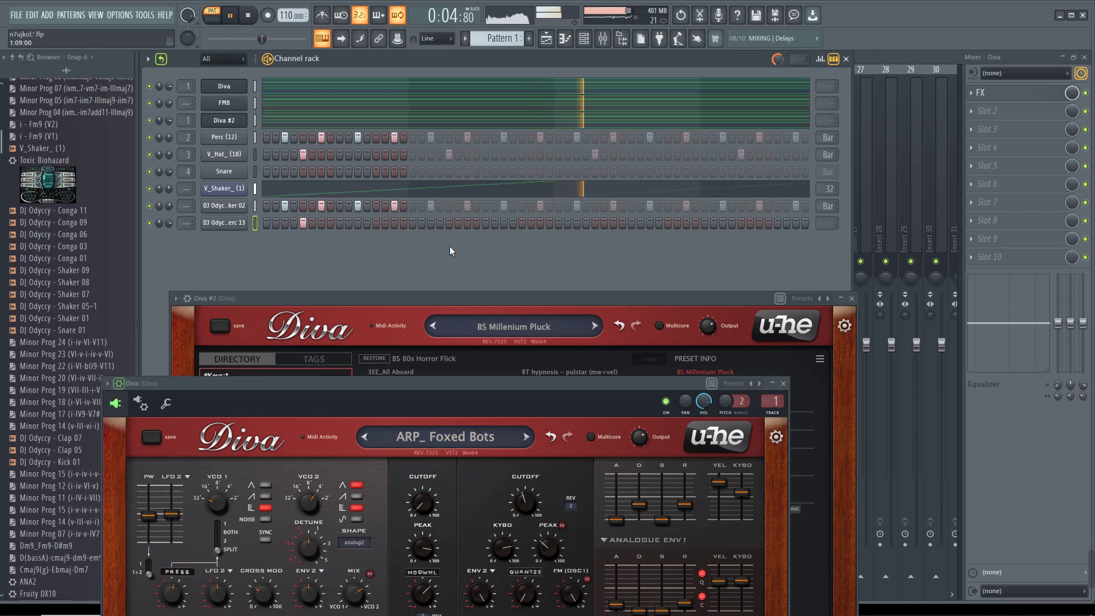
Step: Place hits on steps 13, 21 and 29 of the DJ Odyccy - Perc 13 channel and loop it at 32 steps
click(376, 222)
drag(834, 223, 838, 235)
scroll(838, 234, up, 10)
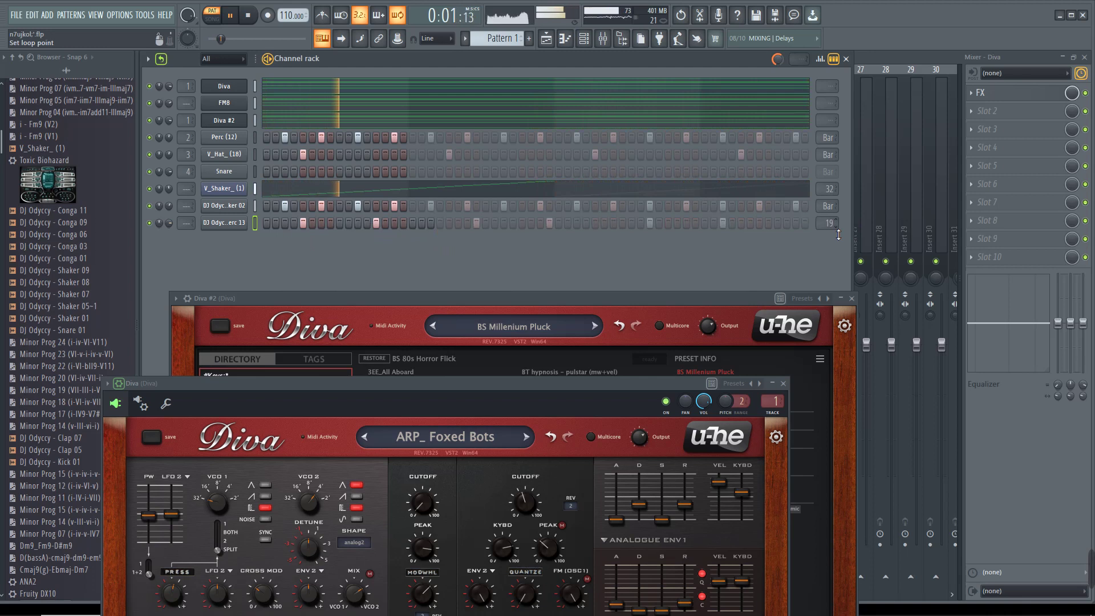
scroll(838, 234, up, 5)
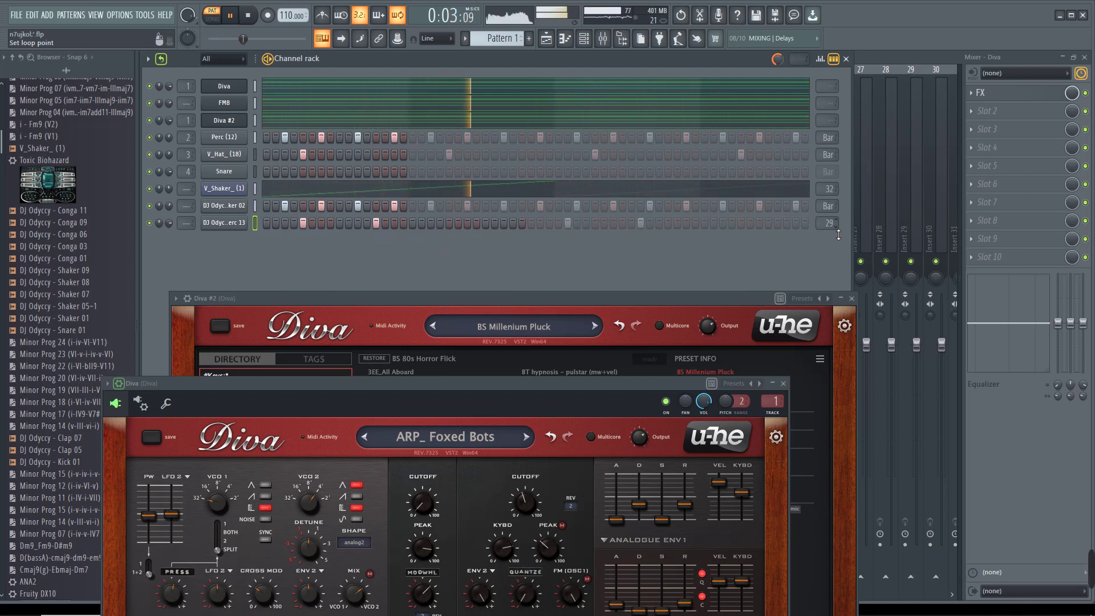
click(448, 223)
click(522, 223)
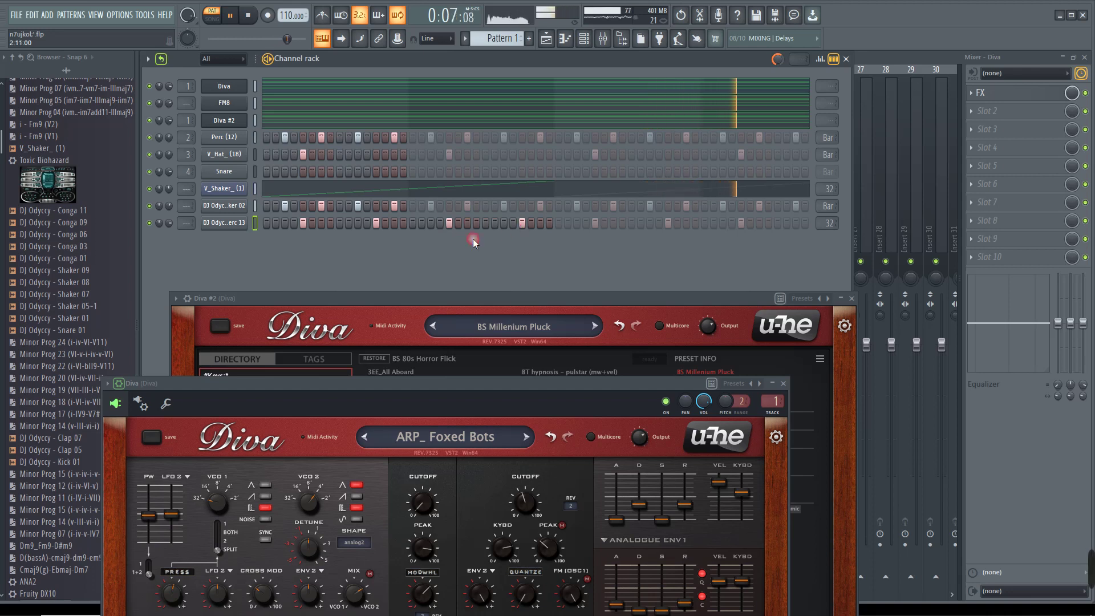
Step: Raise the DJ Odyccy - Perc 13 channel's volume multiplier to about 123% and close its settings
click(224, 222)
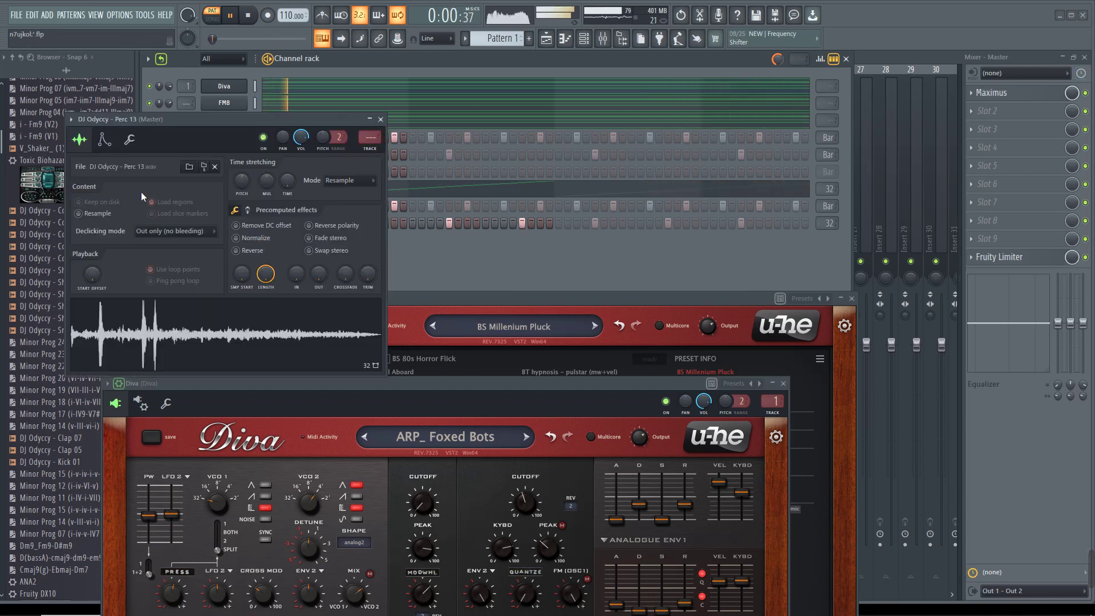
click(129, 139)
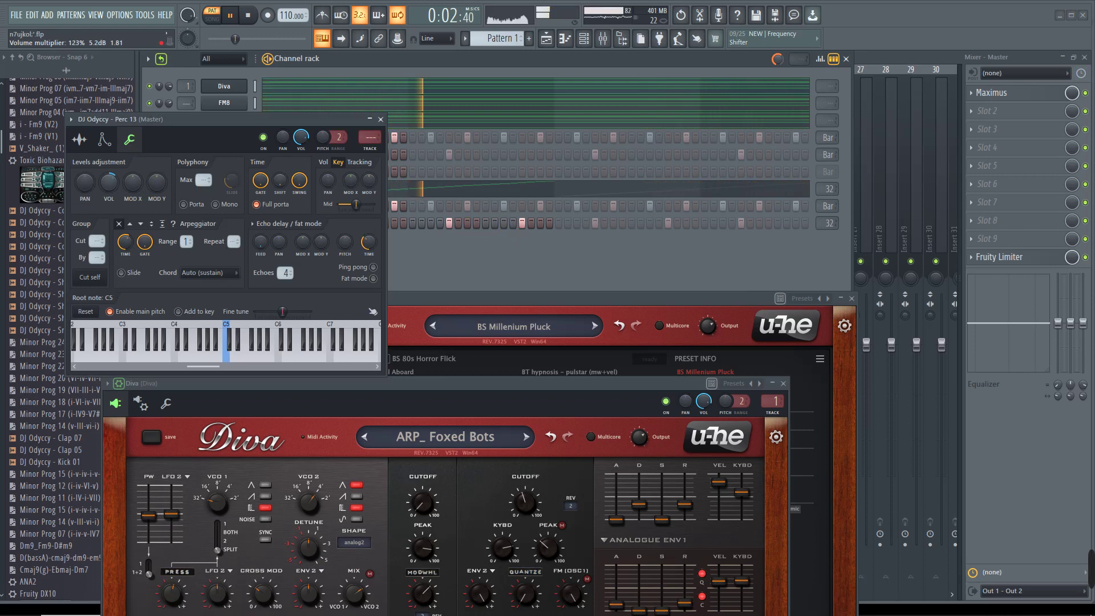
key(Escape)
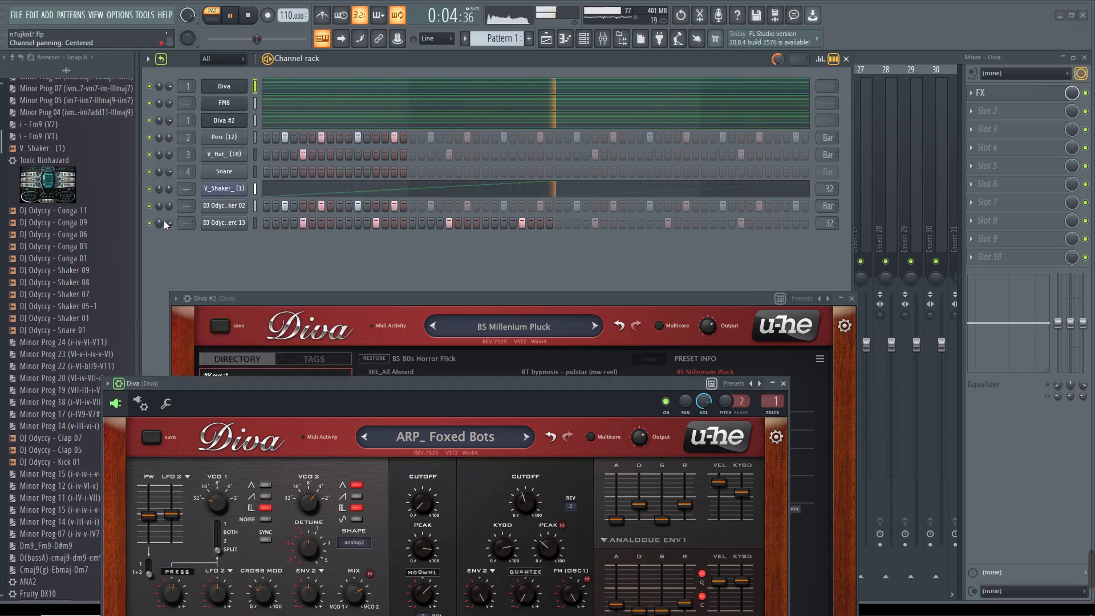
Step: Preview the Clap 05 and Clap 07 samples, add DJ Odyccy - Clap 07 as a new channel below Perc 13, and place a hit on step 5
scroll(81, 351, down, 6)
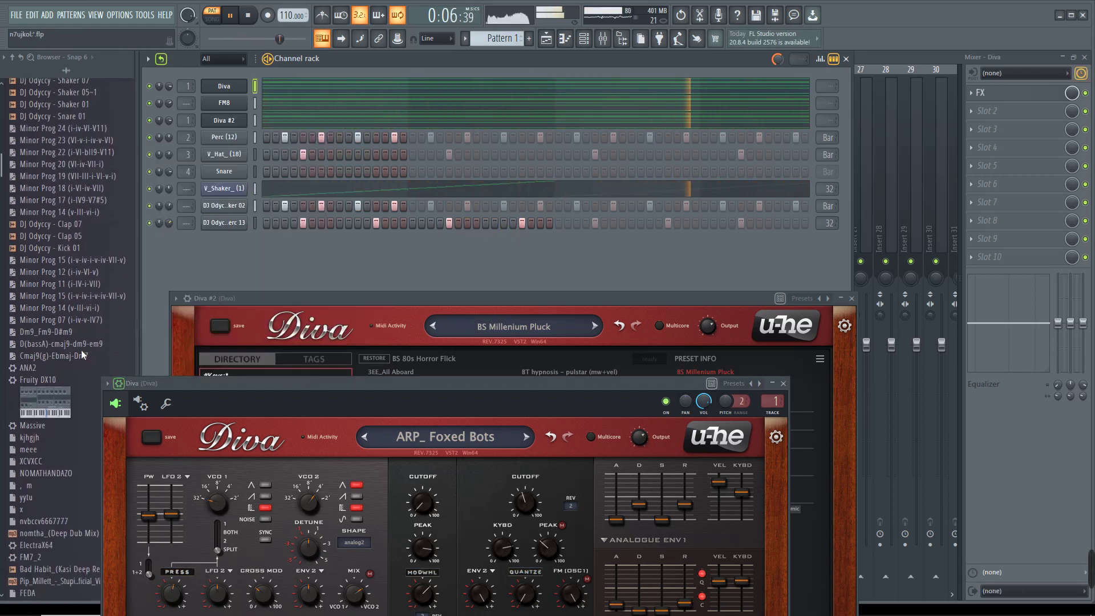
click(76, 235)
click(76, 222)
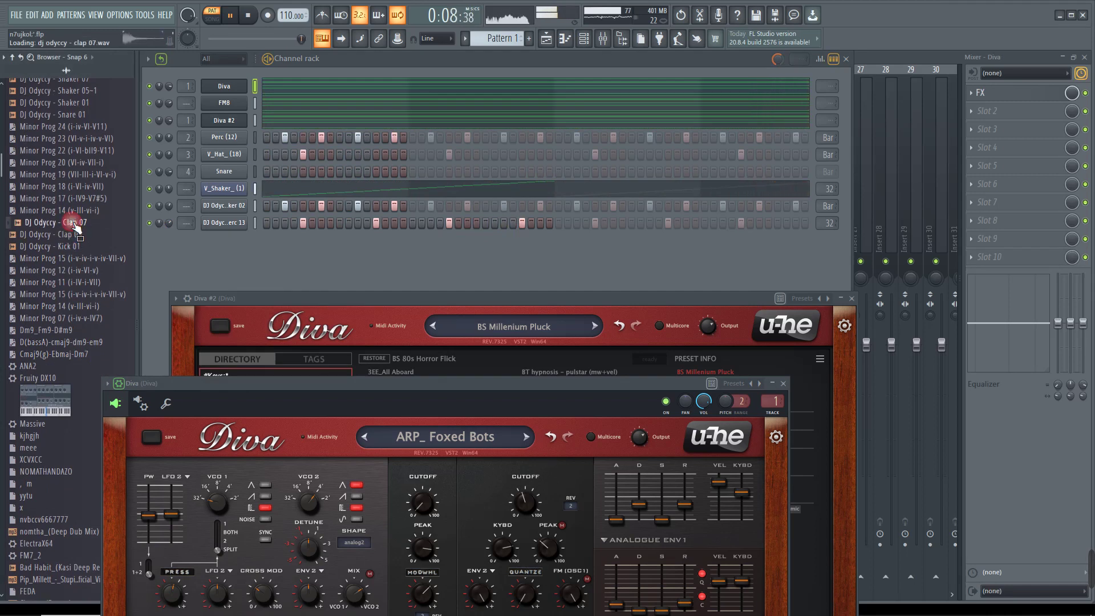
drag(76, 227, 301, 248)
click(301, 243)
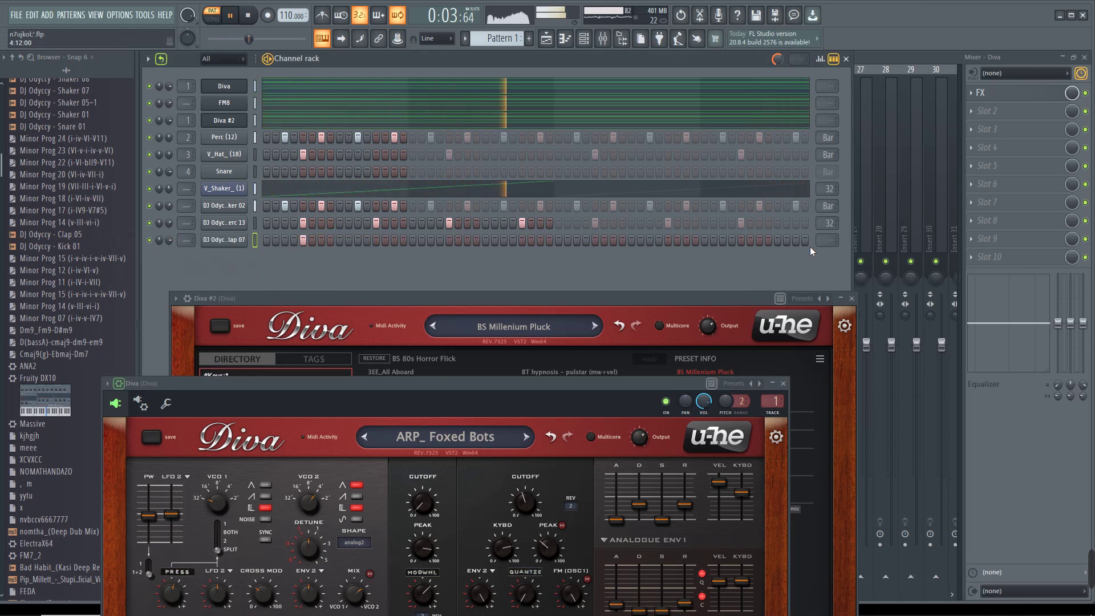
Step: Loop the DJ Odyccy - Clap 07 channel at 32 steps and add a hit on step 21
right_click(822, 234)
click(713, 296)
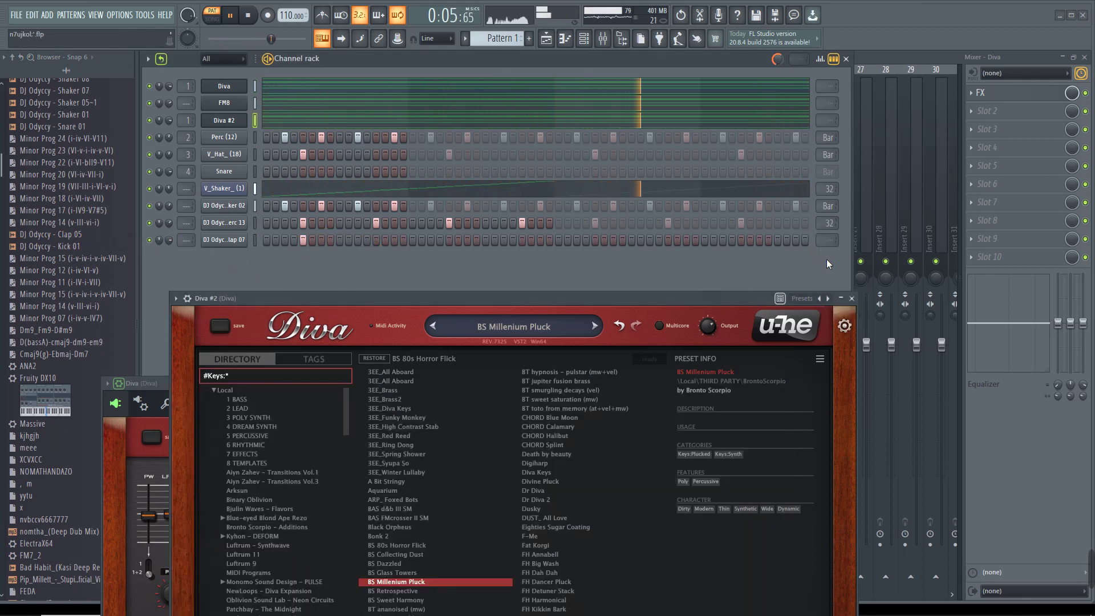
drag(831, 242, 822, 248)
scroll(825, 246, up, 8)
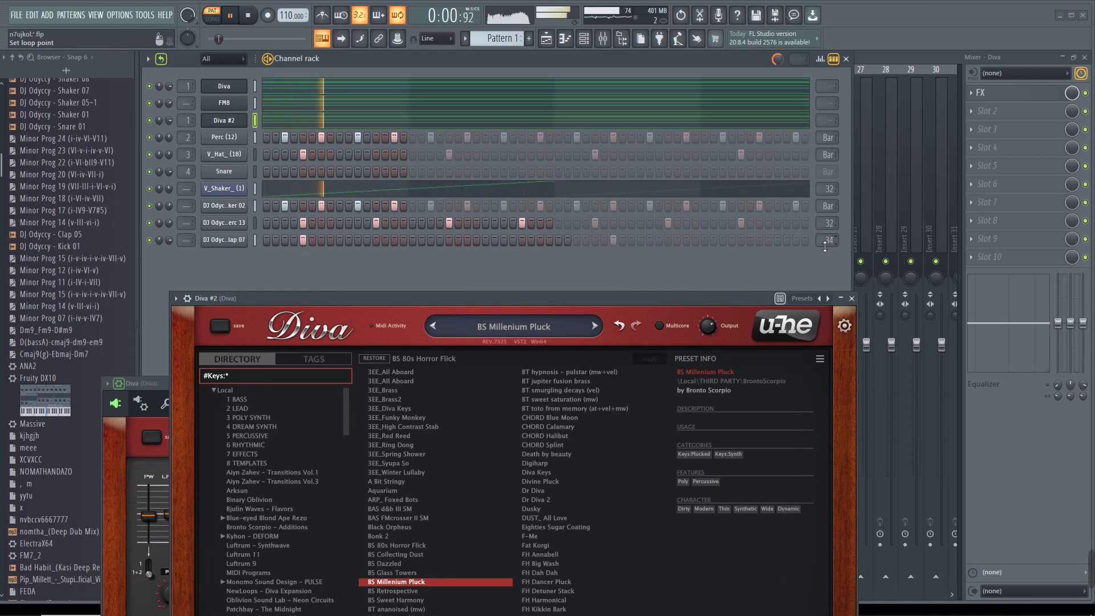
scroll(824, 247, up, 1)
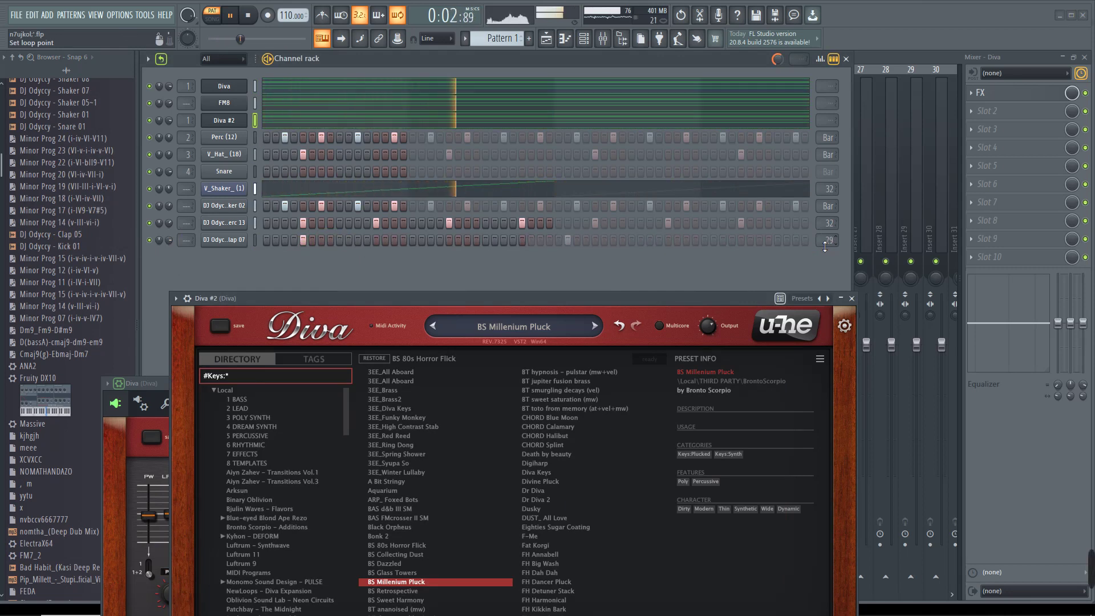
scroll(824, 247, up, 1)
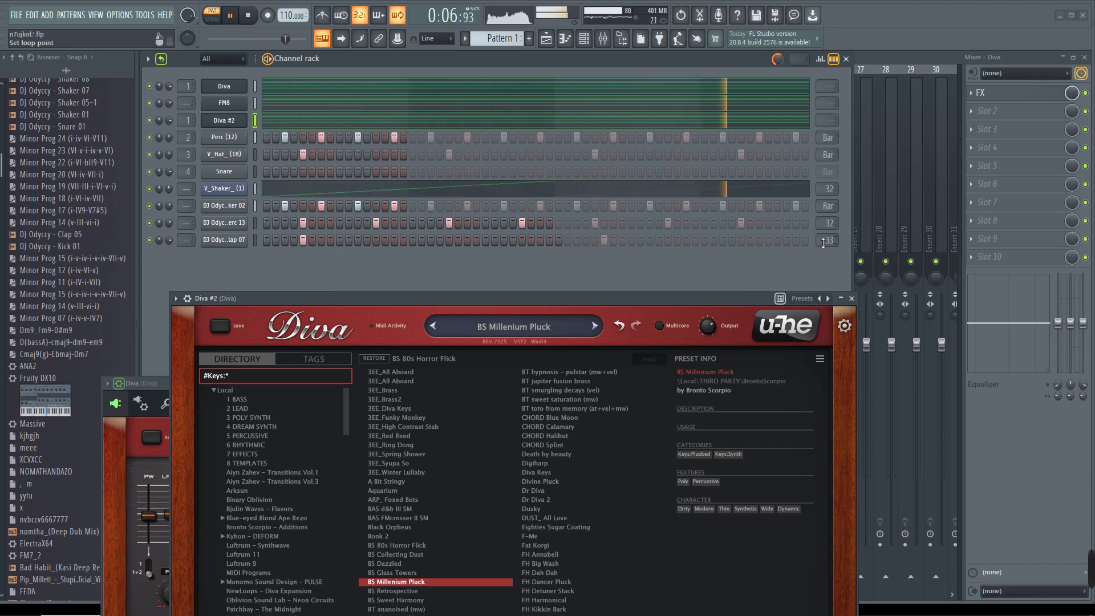
scroll(821, 245, down, 1)
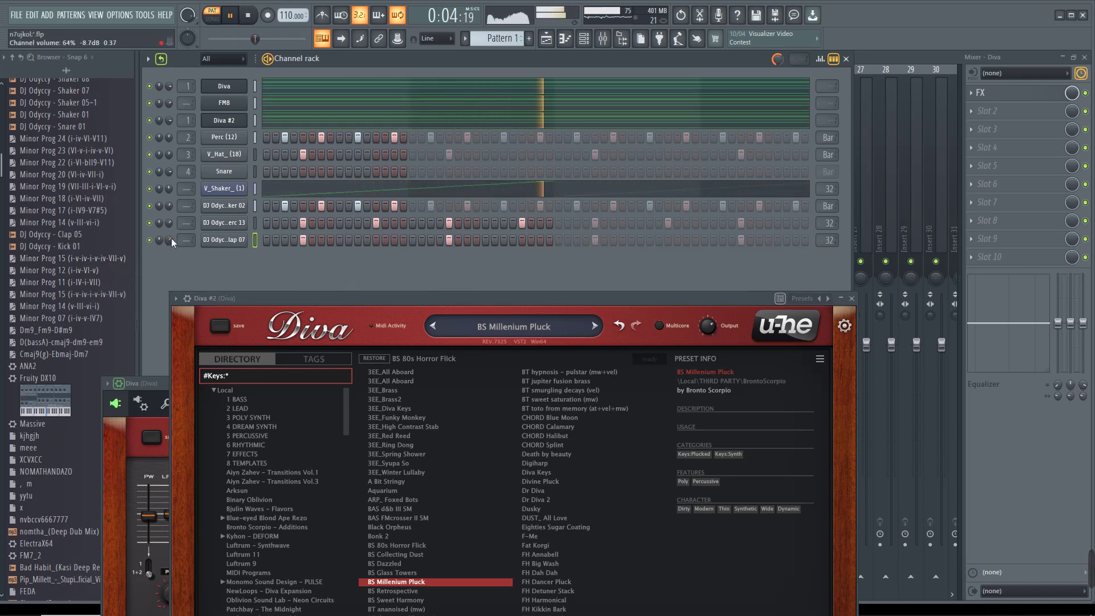
Step: Clone the FM8 channel and try the FM Rhodes 2 and FM Rhodes presets from Piano/Keys, Electric Piano in the clone
right_click(233, 118)
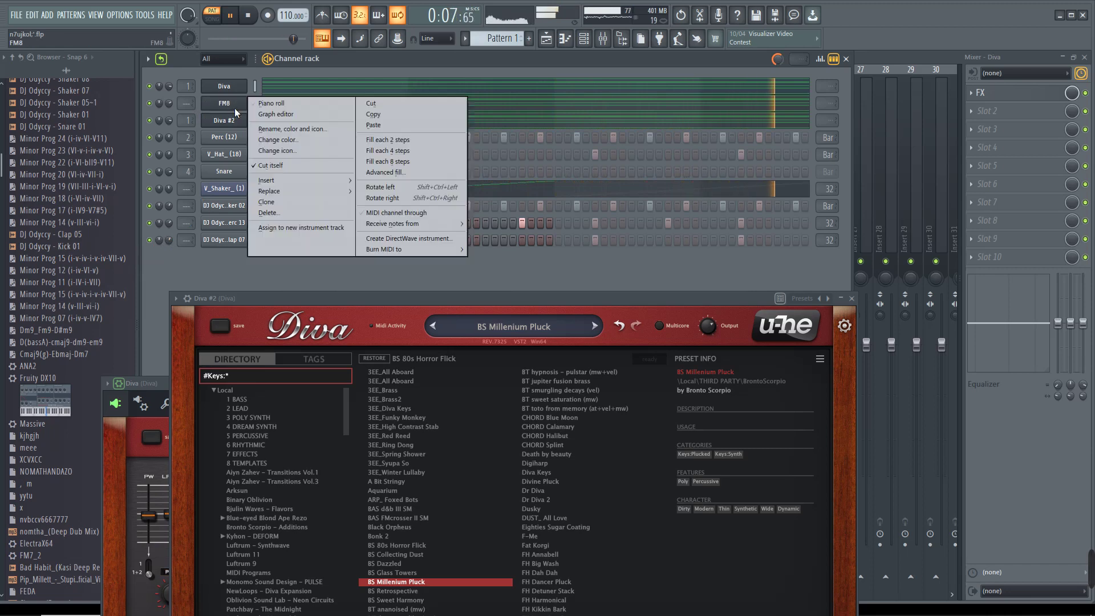
click(297, 204)
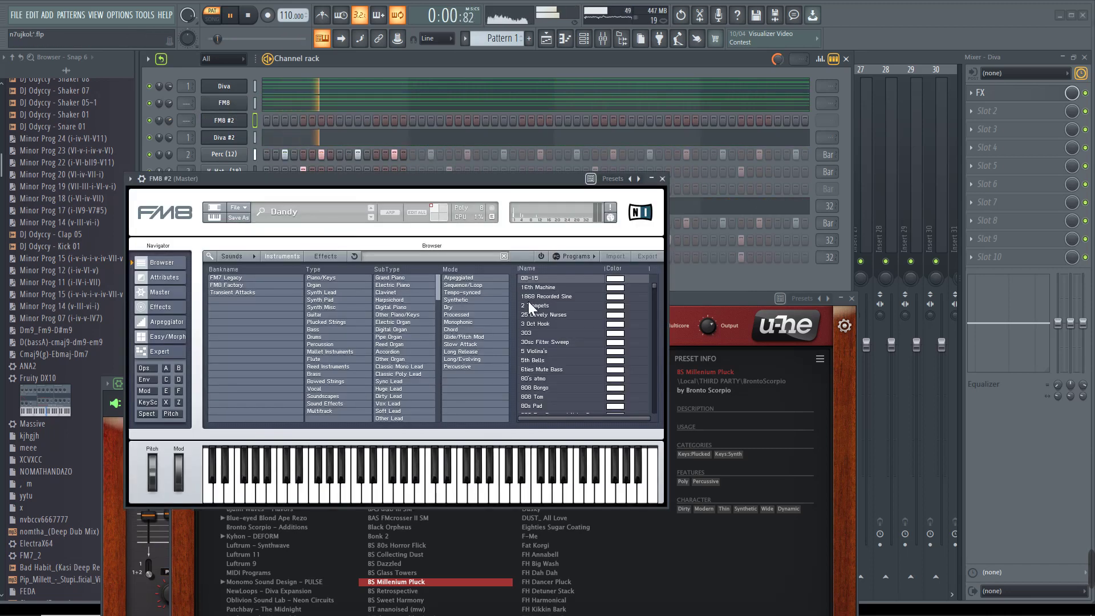
click(311, 276)
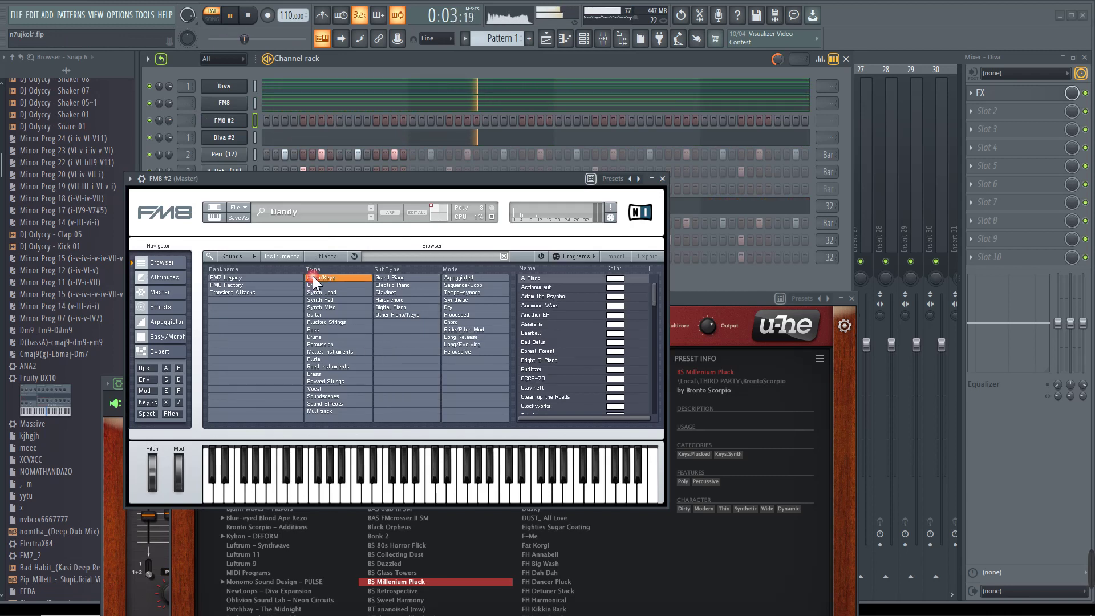
click(382, 279)
click(384, 284)
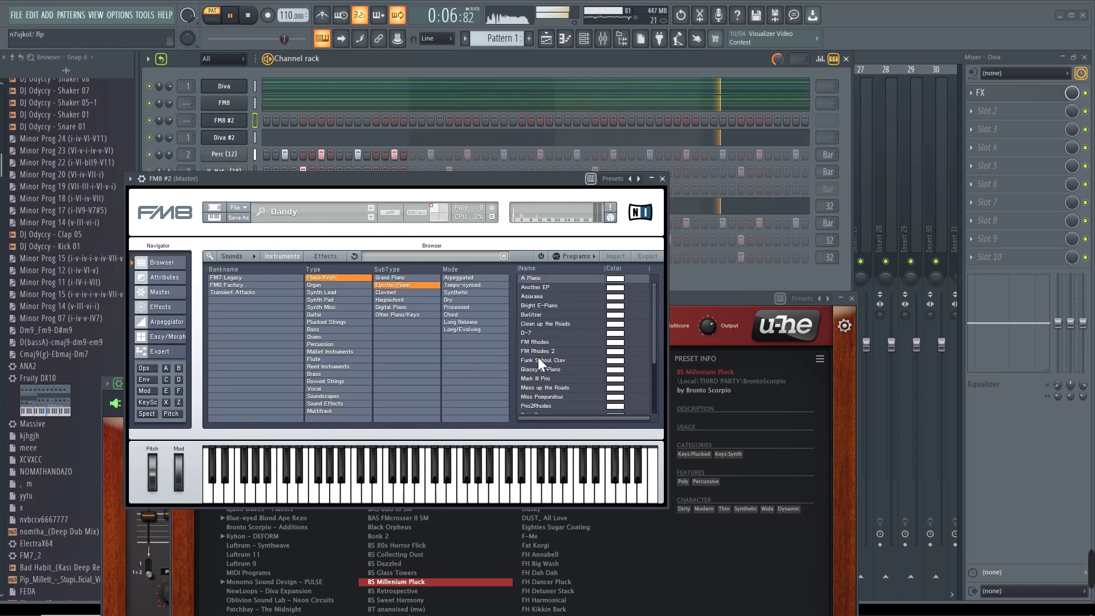
click(533, 360)
click(540, 350)
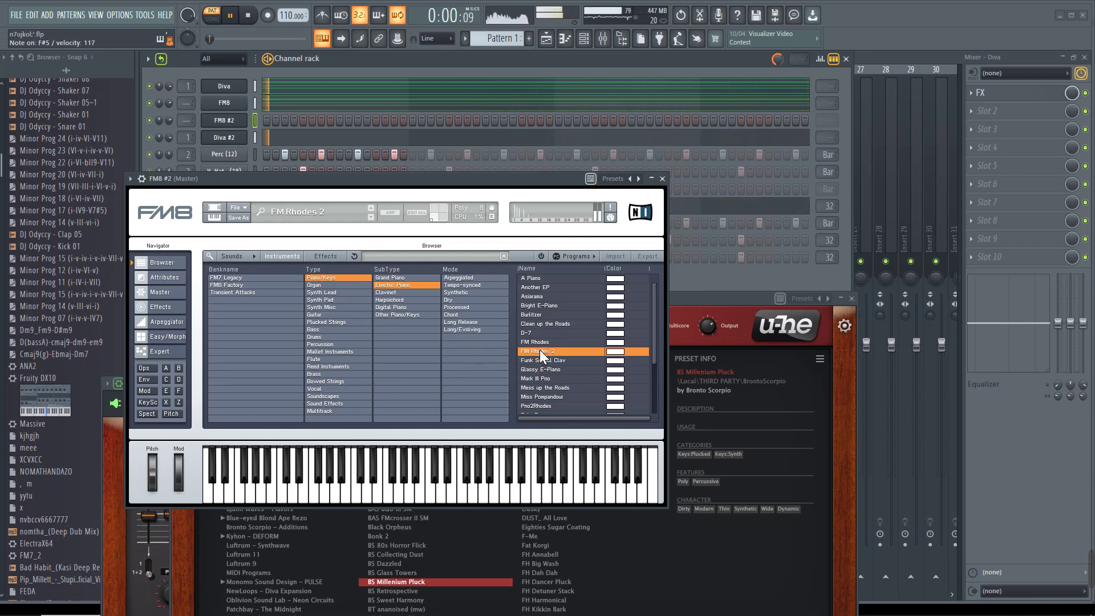
click(545, 339)
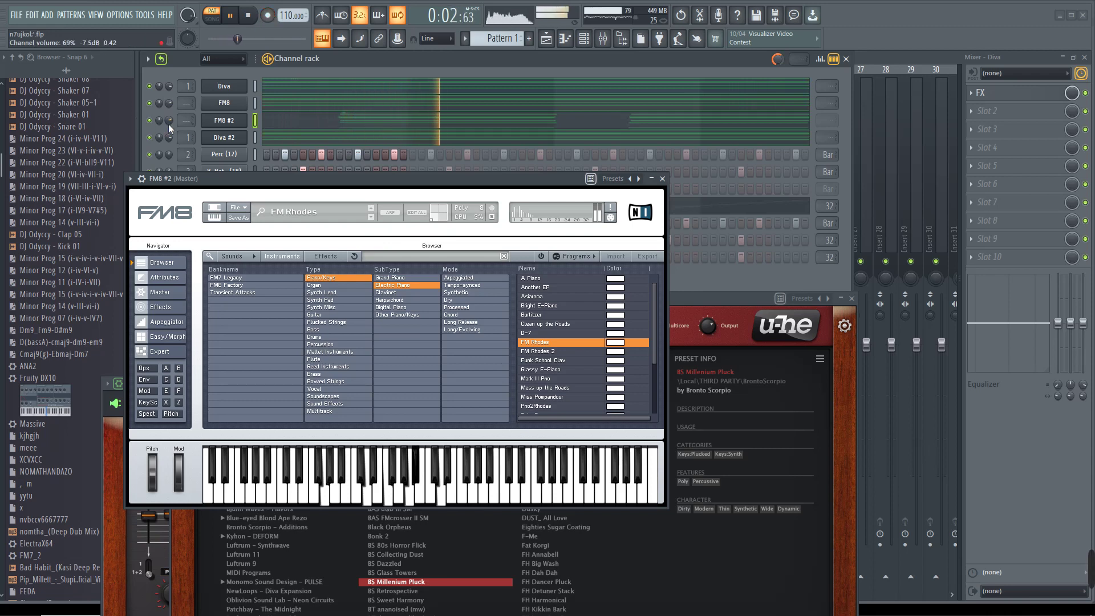
Step: Clear the notes from the FM8 #2 channel and load the Mark III Pno preset in it
right_click(258, 121)
click(389, 120)
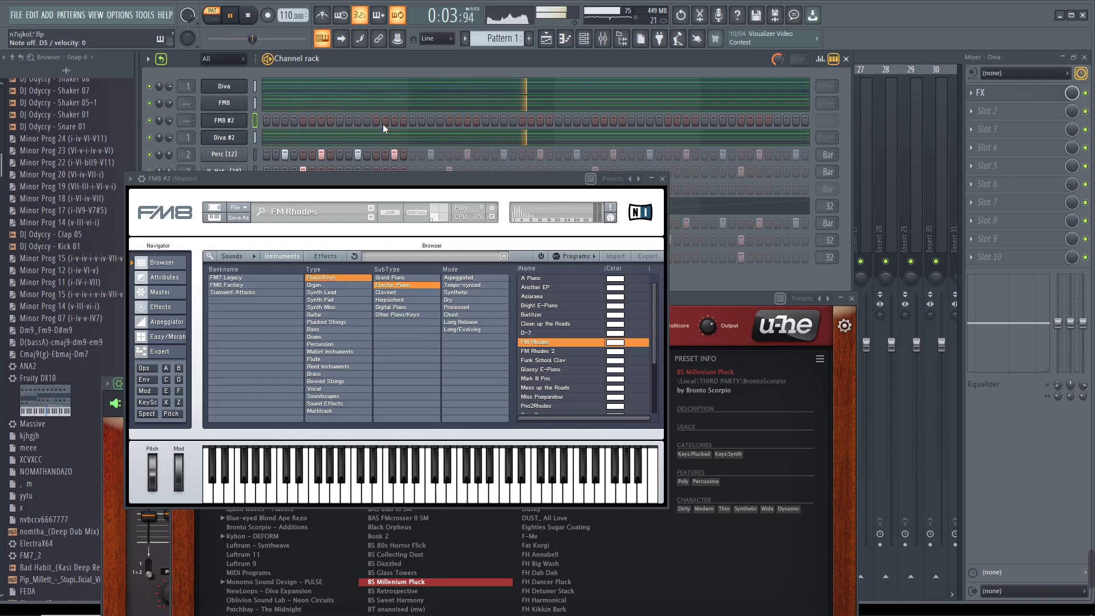
click(536, 368)
click(535, 378)
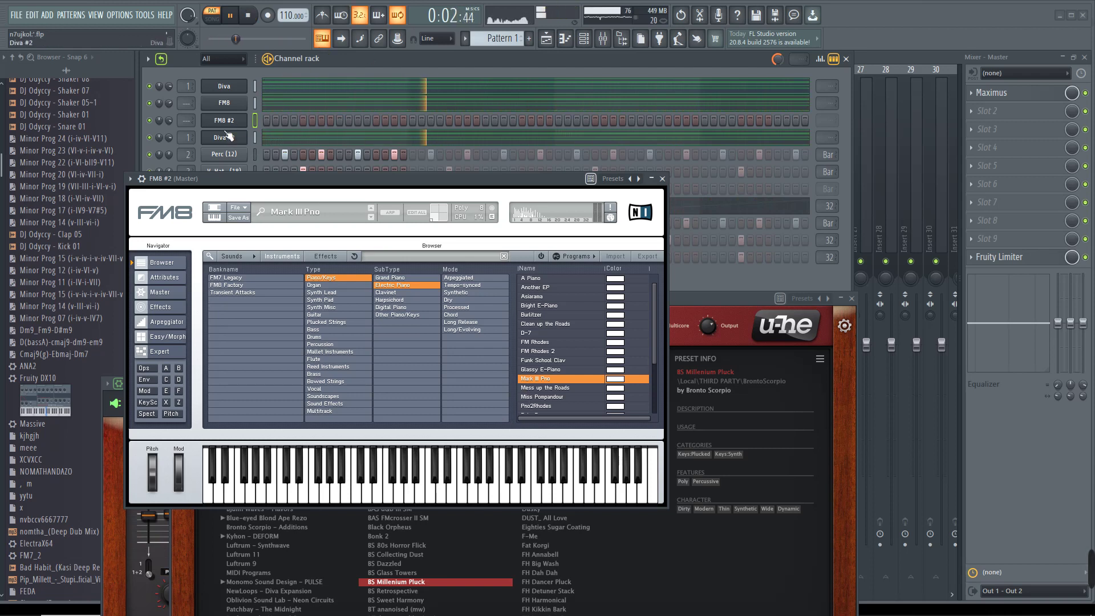
Step: Clone the first Diva channel and close the FM8 #2 plugin window
right_click(224, 90)
click(264, 196)
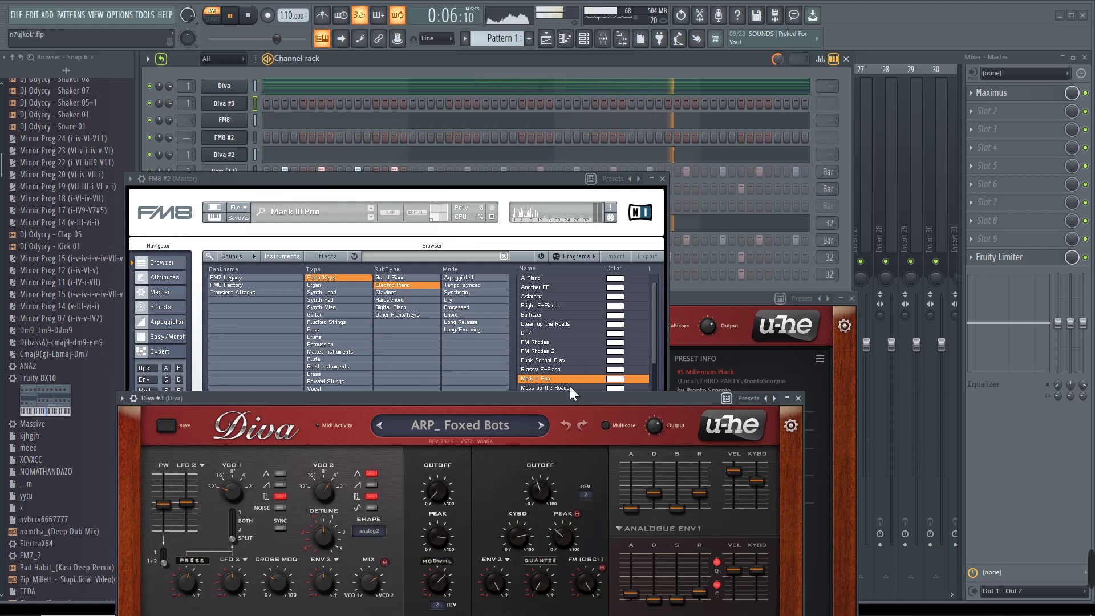
click(569, 386)
key(Escape)
Step: Open the piano roll for Diva #3 and show the preset browser in its plugin window
drag(489, 426, 462, 275)
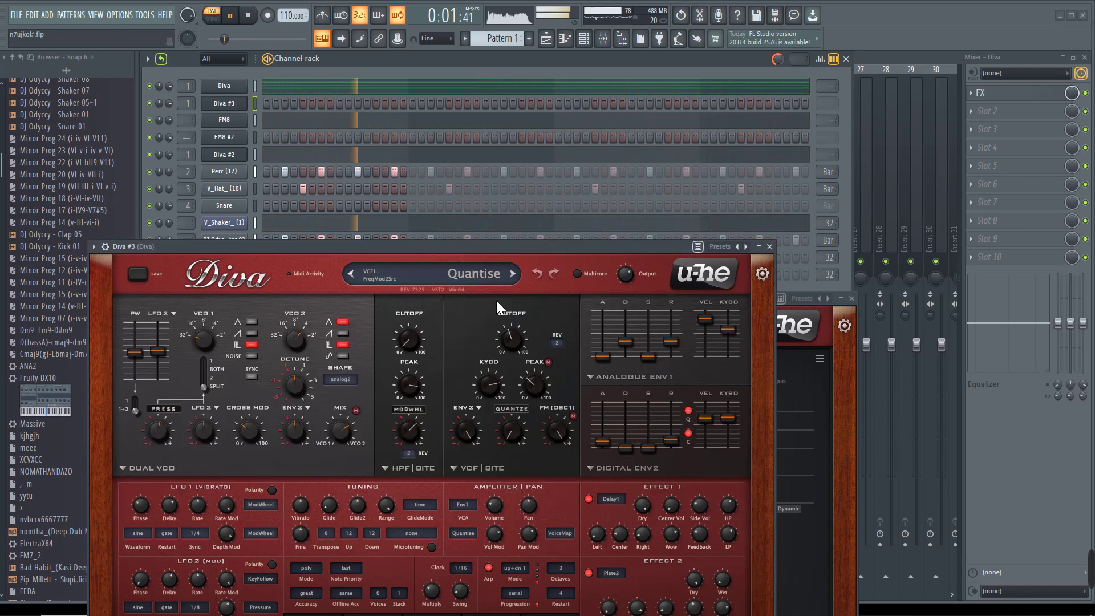
key(F7)
drag(490, 247, 482, 189)
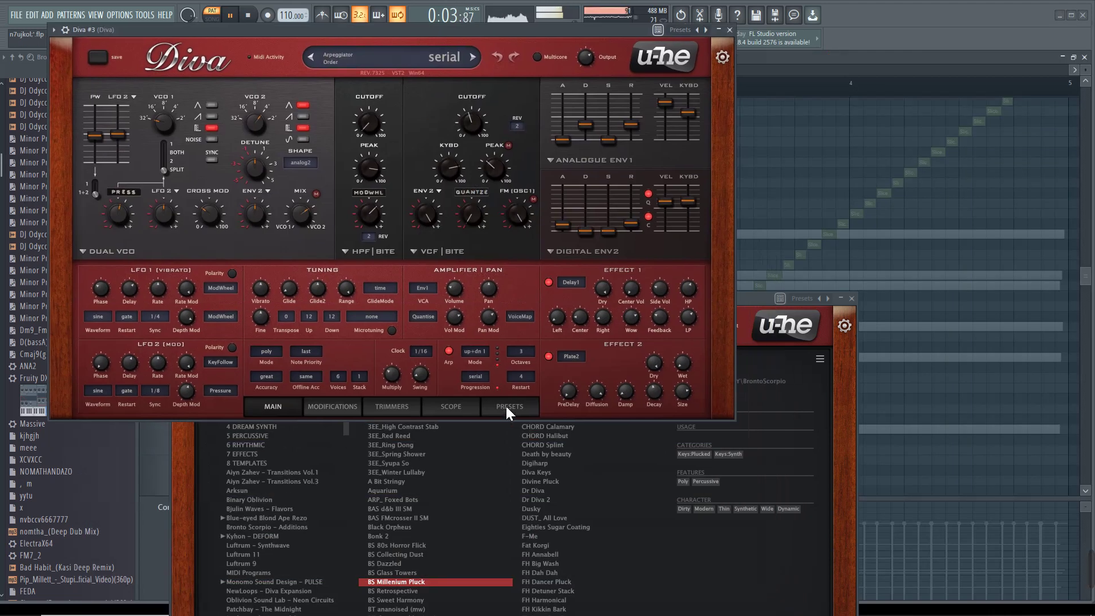
click(503, 402)
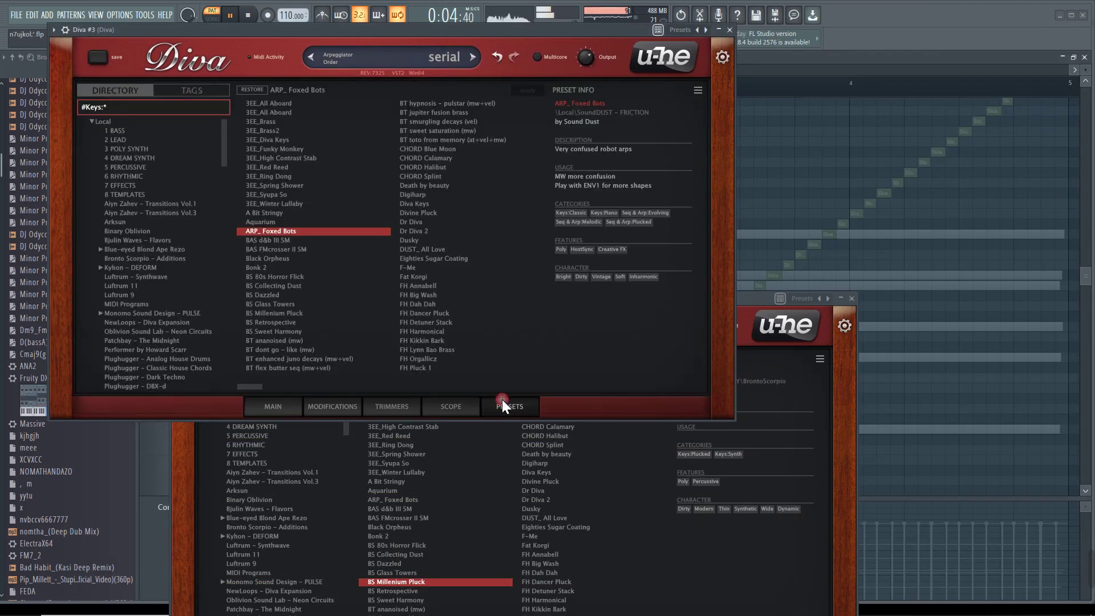
Step: Audition Diva #3 presets such as Bonk 2, BS Glass Towers, BS Retrospective, BT dont go - like (mw) and CHORD Calamary, then load Diva Keys
click(293, 268)
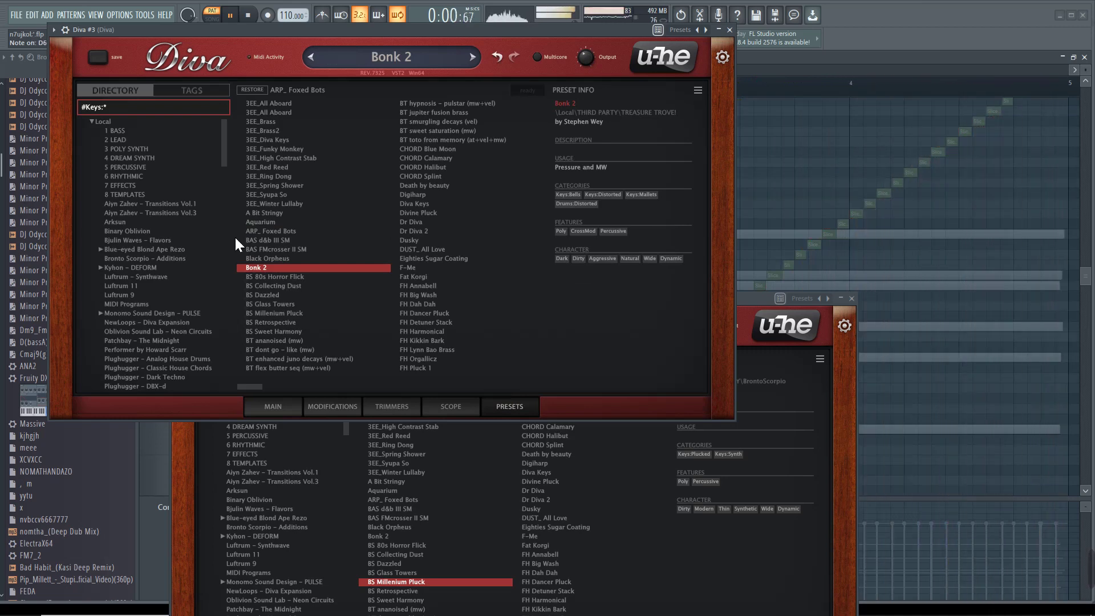
click(304, 277)
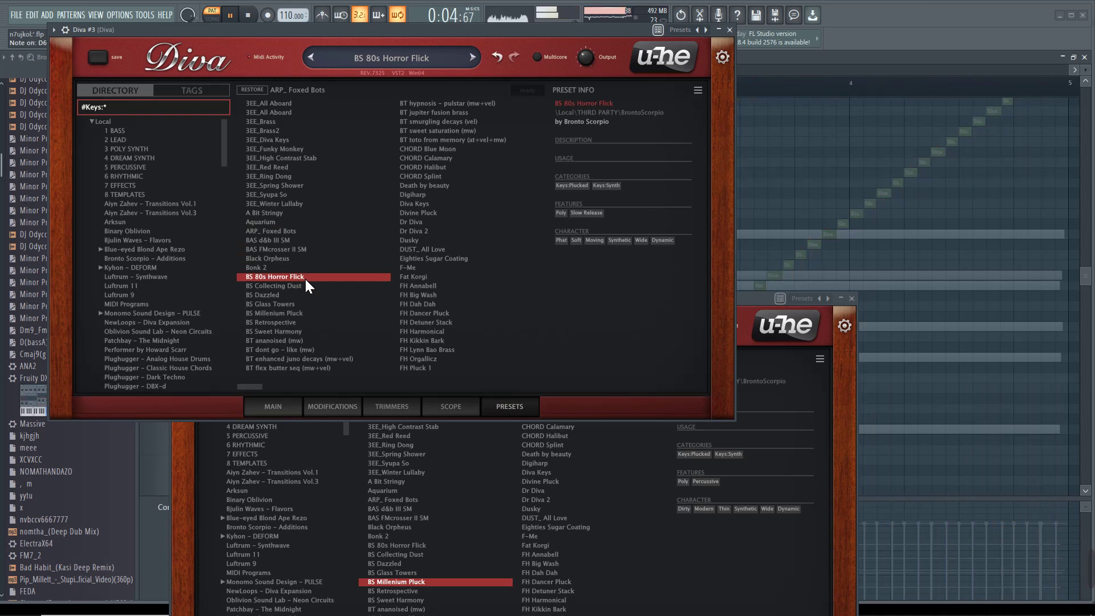
click(259, 307)
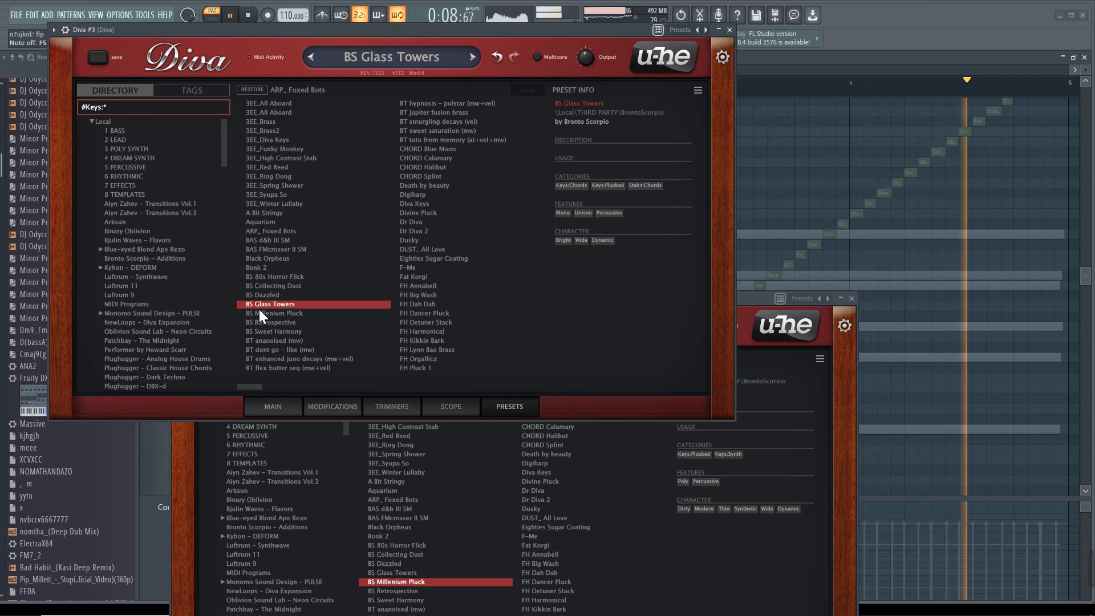
click(254, 323)
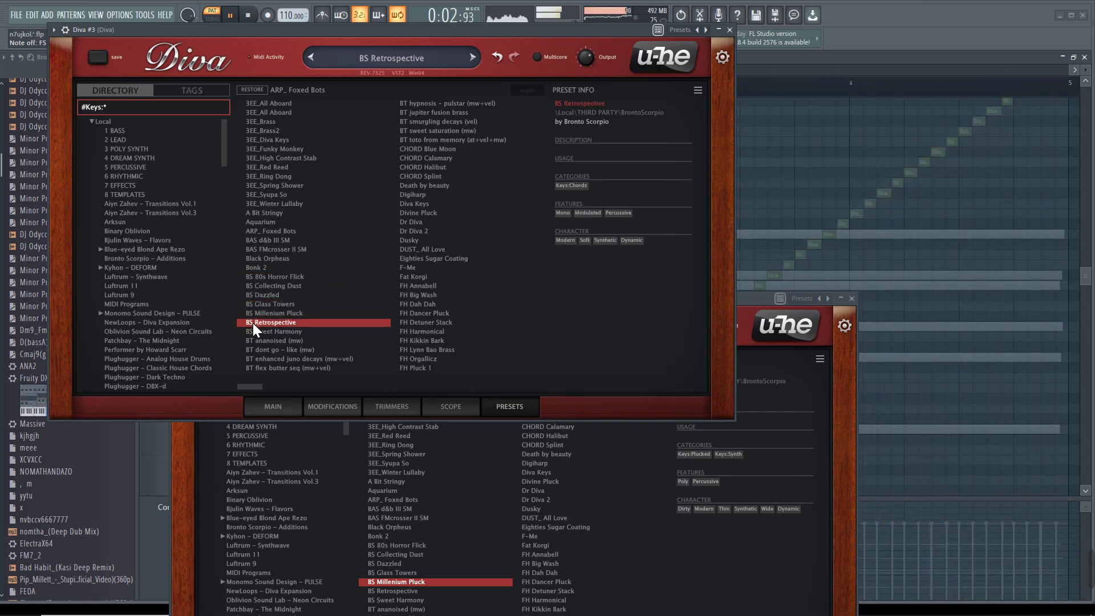
click(302, 341)
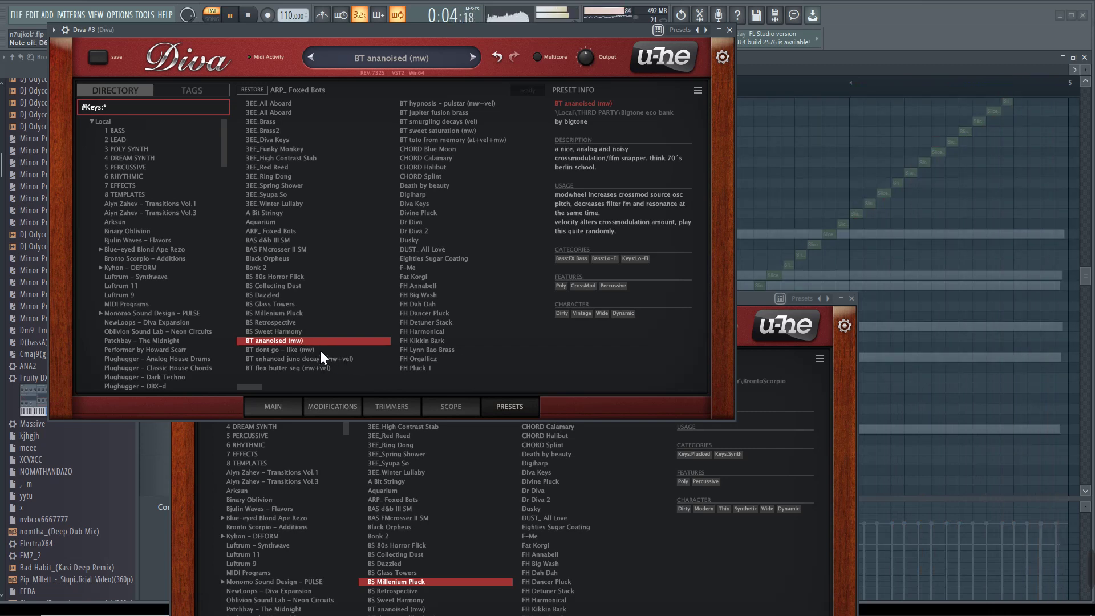
click(317, 350)
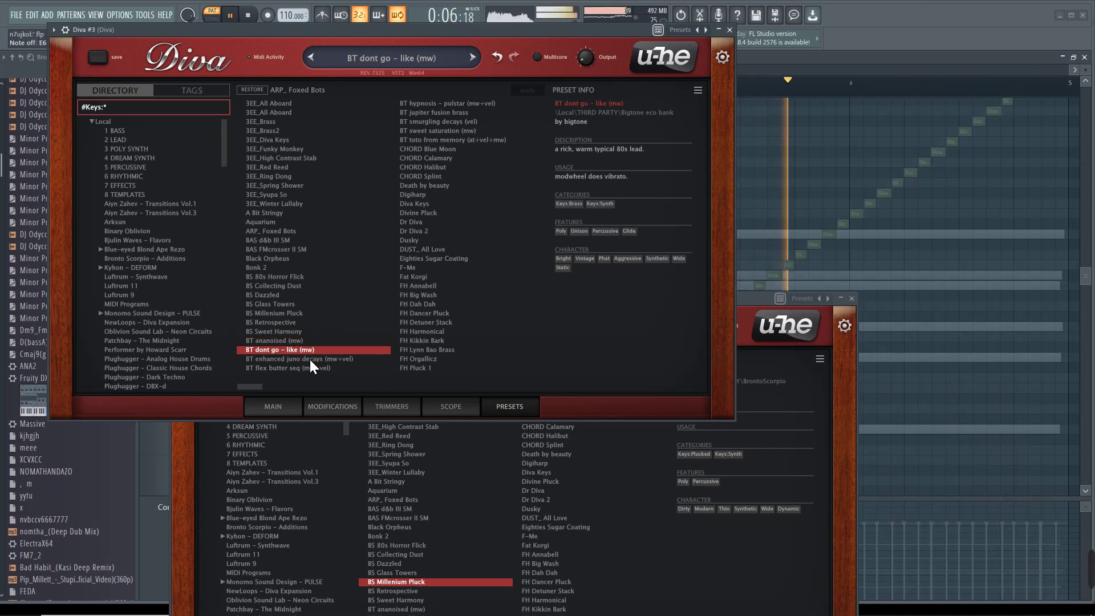
click(304, 367)
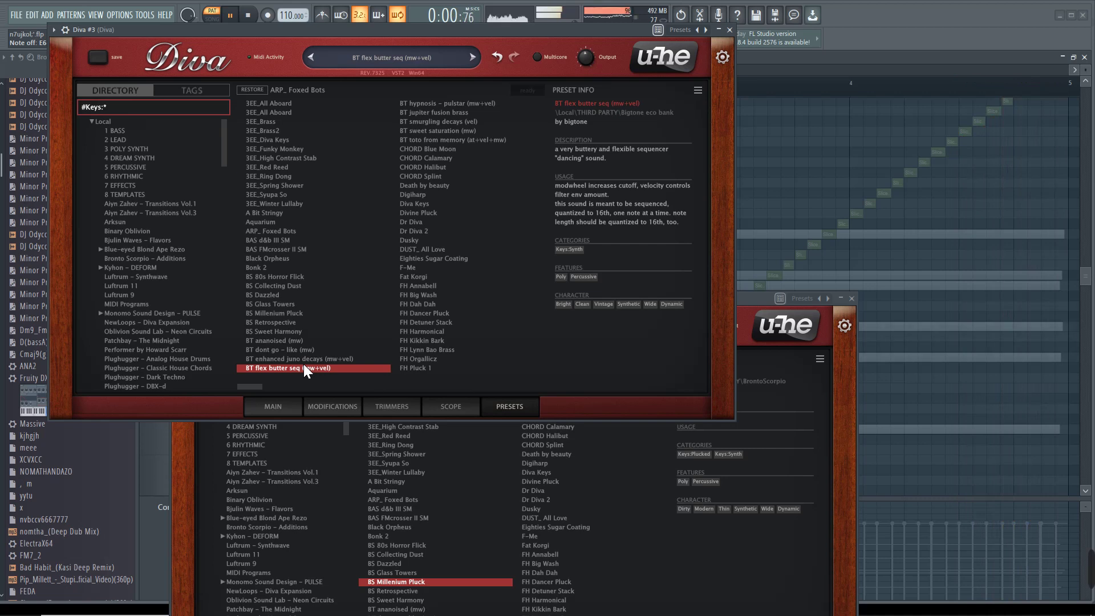
click(437, 161)
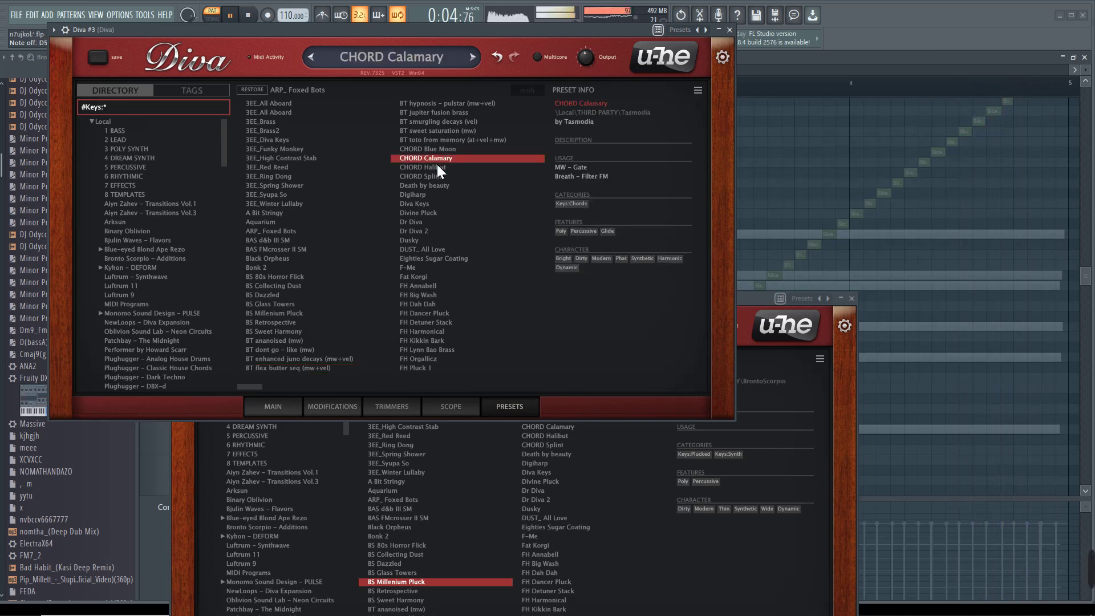
click(418, 203)
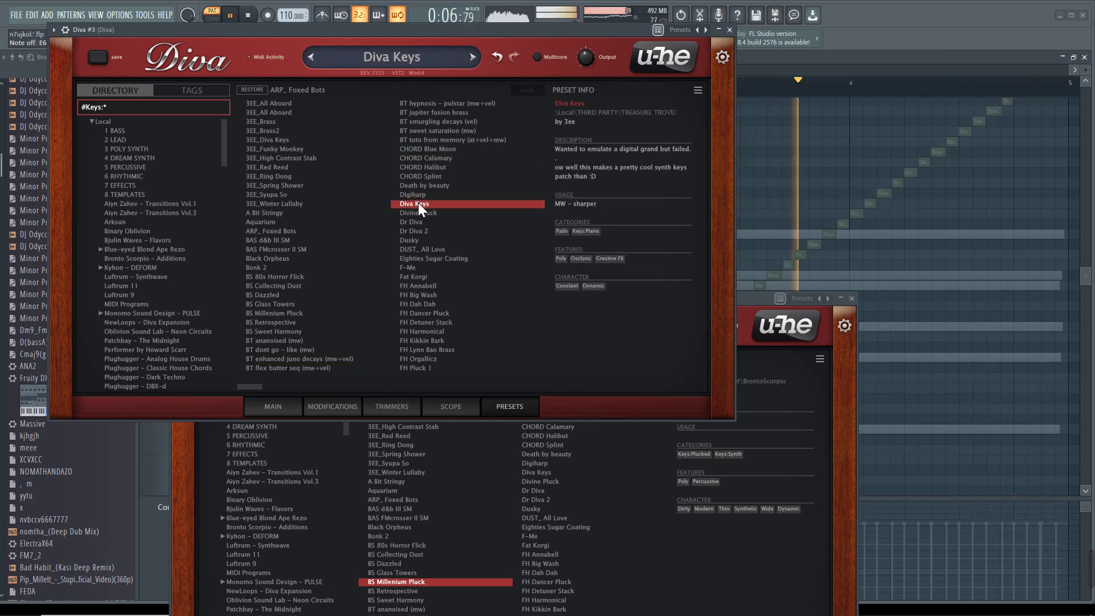
Step: Audition the Diva #3 presets Divine Pluck, Dr Diva, Dr Diva 2, Dusky, DUST_ All Love, Eighties Sugar Coating and F-Me
click(424, 213)
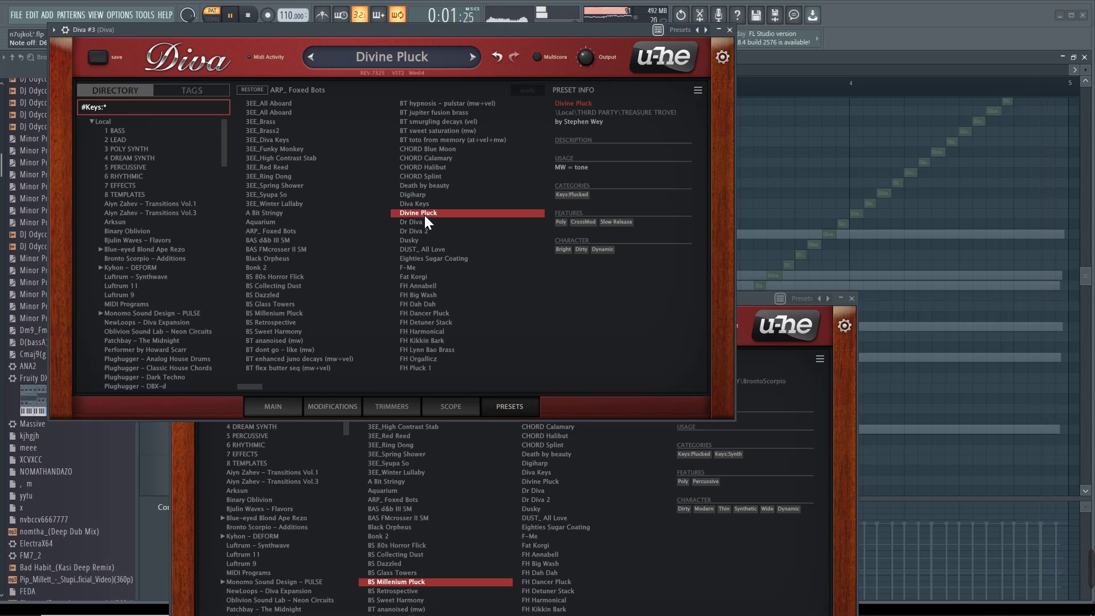
click(406, 221)
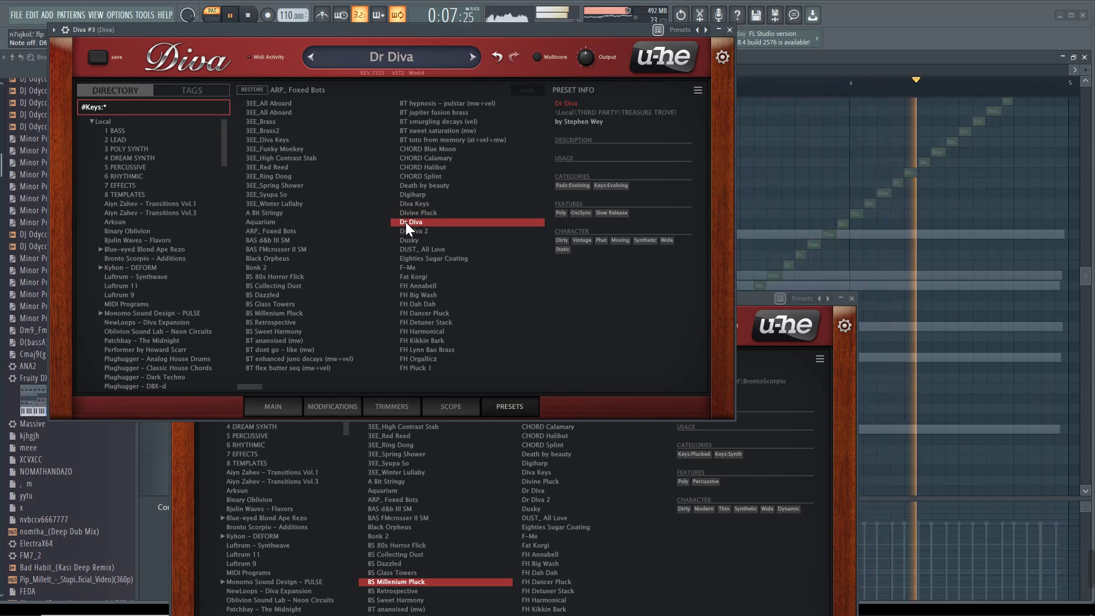
click(429, 240)
click(427, 230)
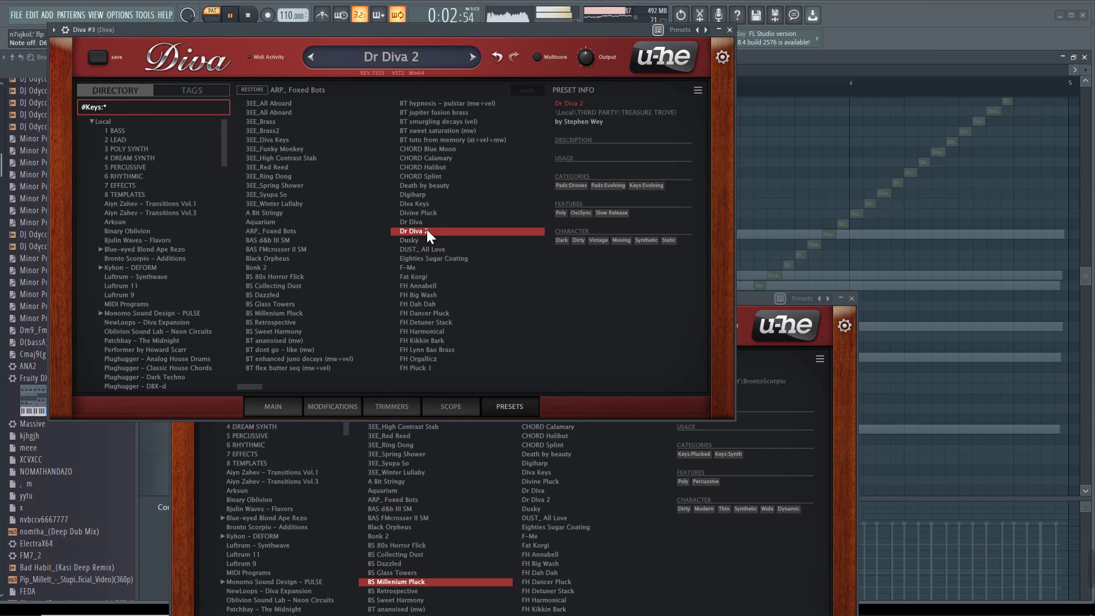
click(428, 240)
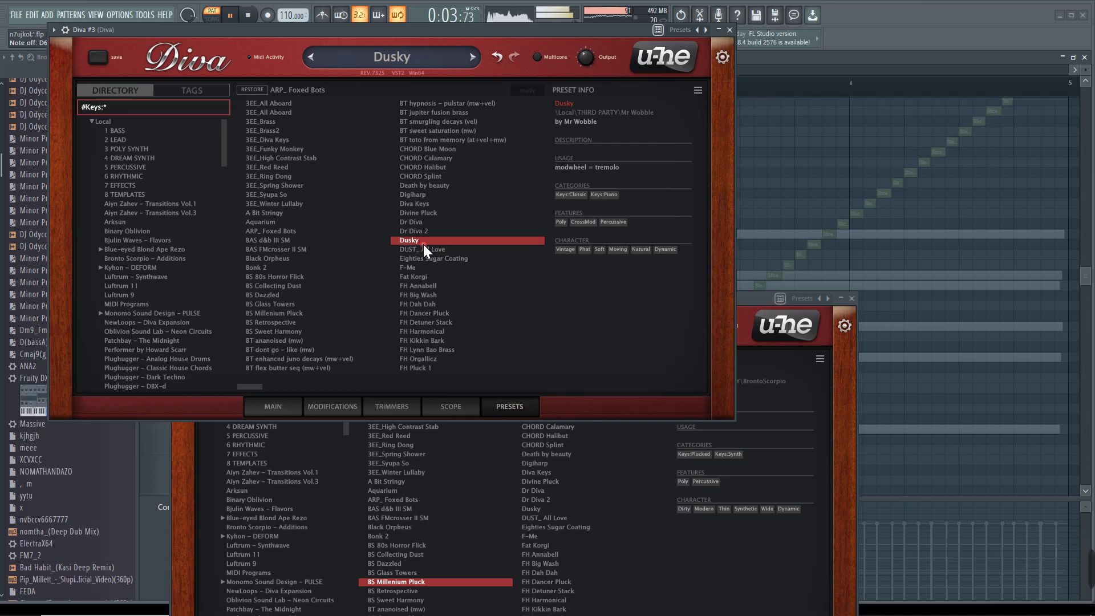
click(424, 249)
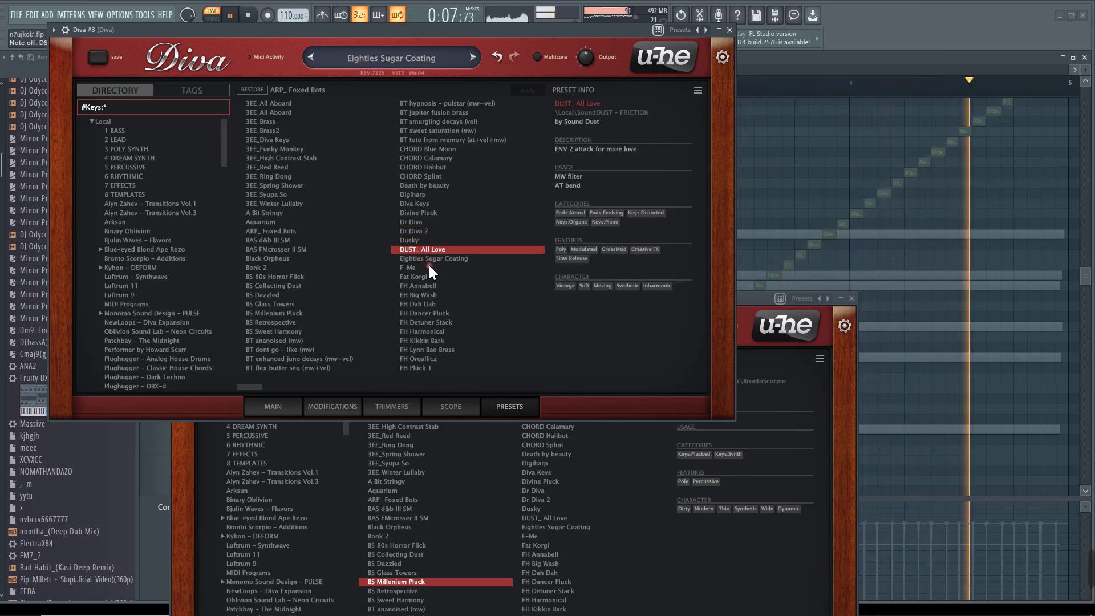
key(Down)
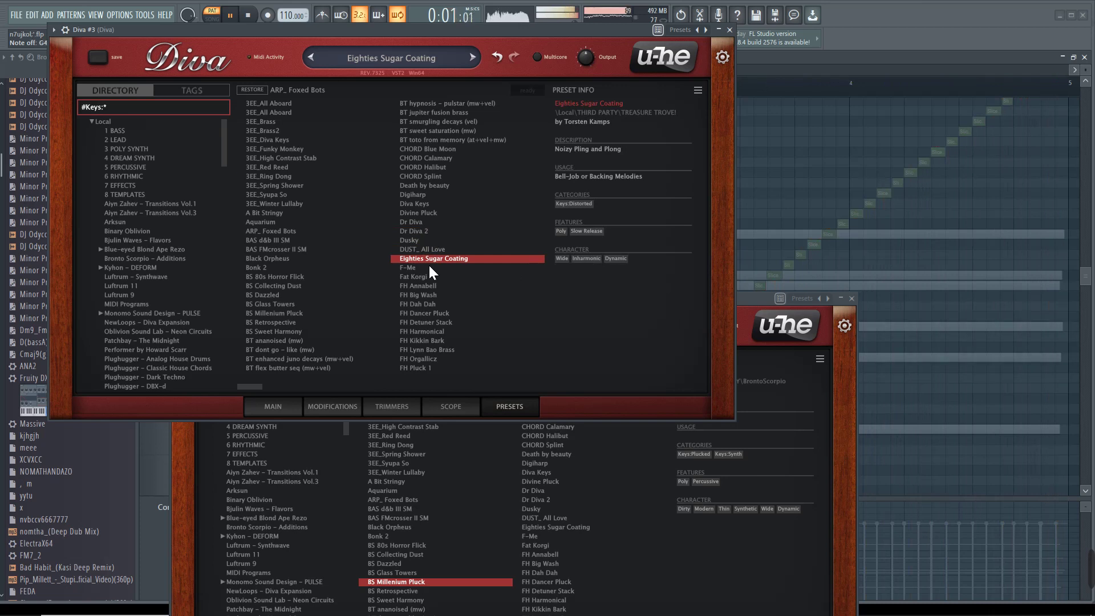
click(415, 268)
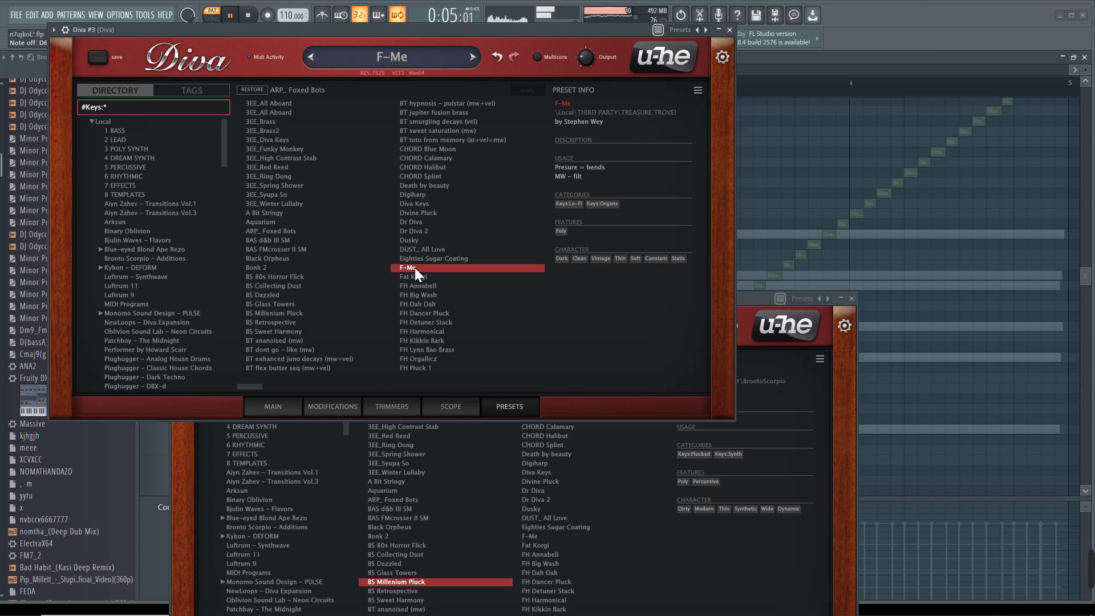
Step: Close the Diva #3 window and replace the Diva #3 channel's instrument with Hive
key(Escape)
key(F6)
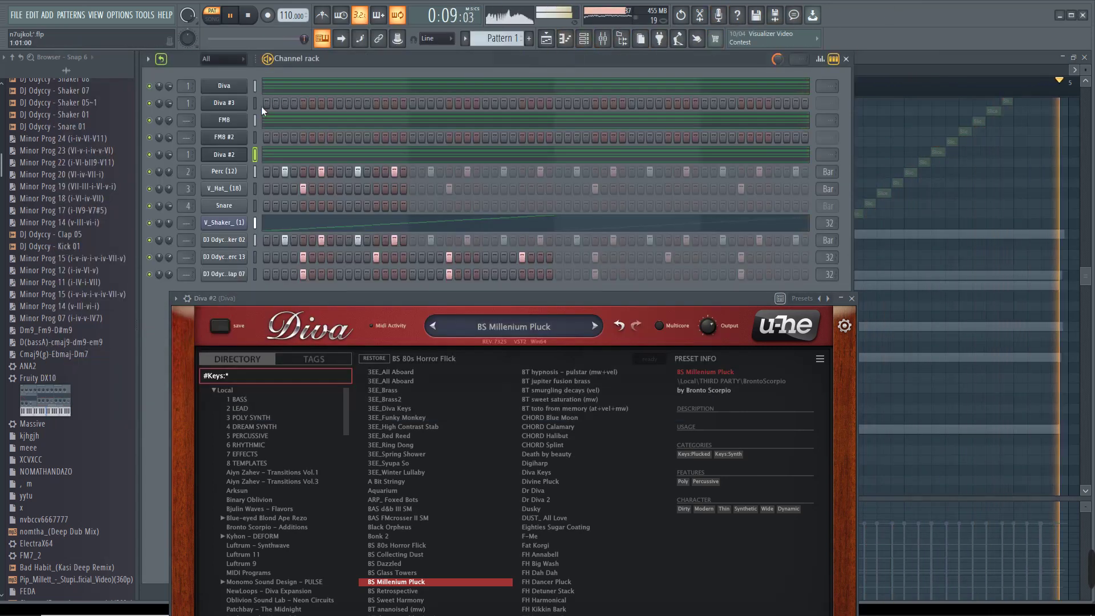
right_click(216, 101)
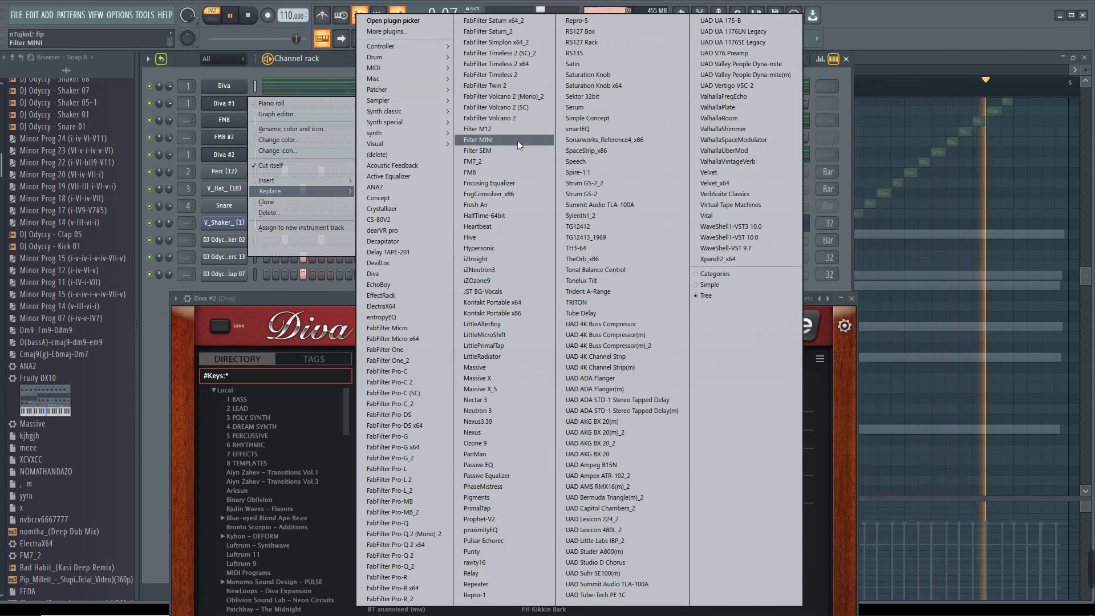
click(493, 242)
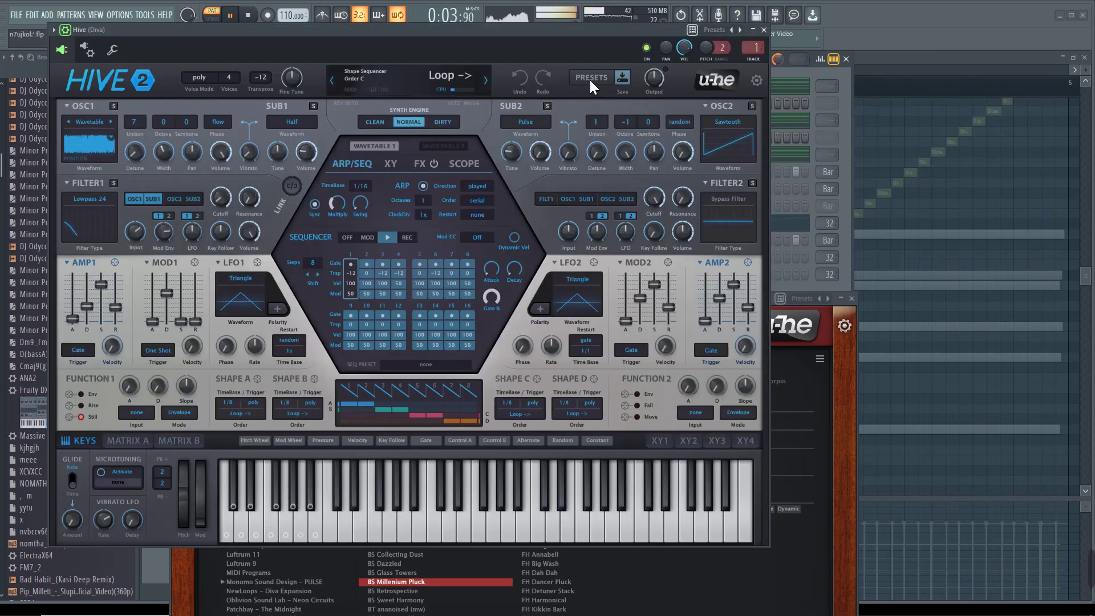
Step: Show Hive's preset browser and filter the presets by the Keys category tag
click(591, 77)
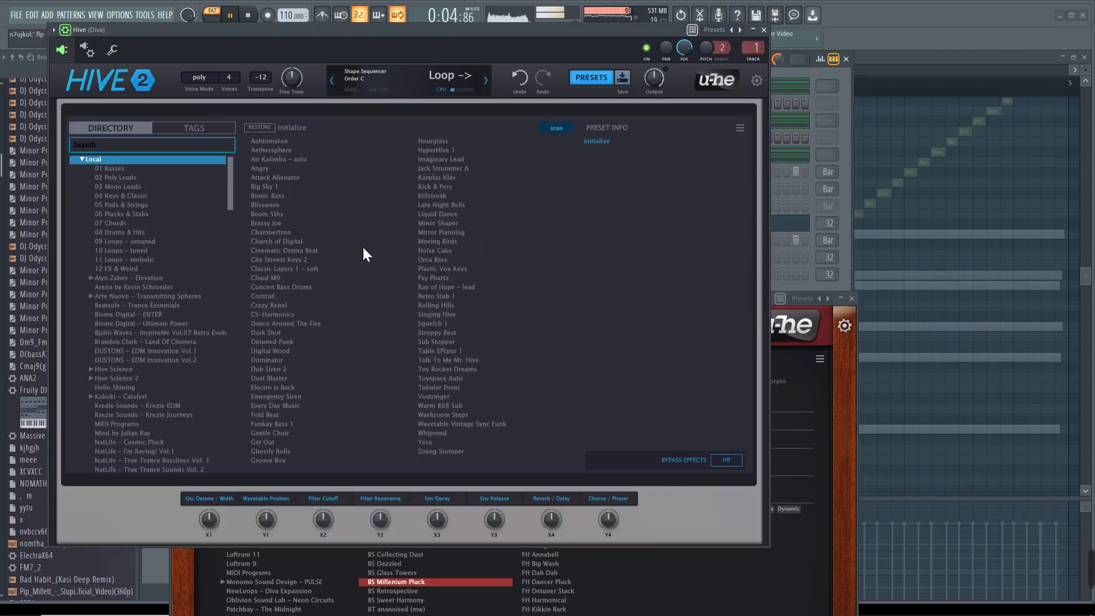
click(188, 128)
click(124, 168)
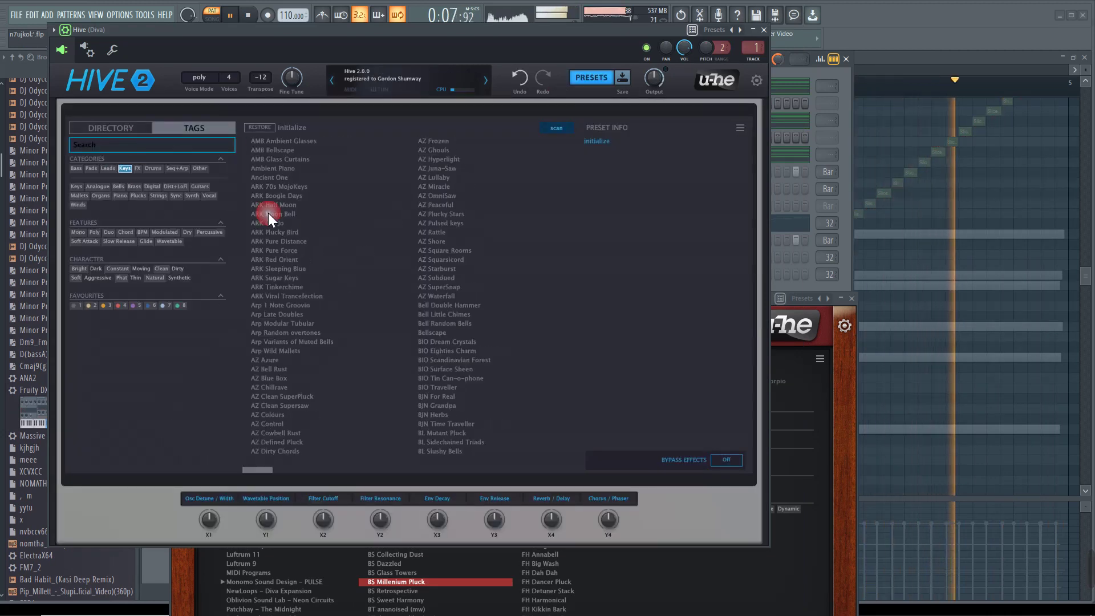
Step: Audition Hive keys presets such as AZ Blue Box, ETE Lounge Chord, ETE Eighty Key and ETE Organsine, and load ETE Pulsa Keys
click(293, 378)
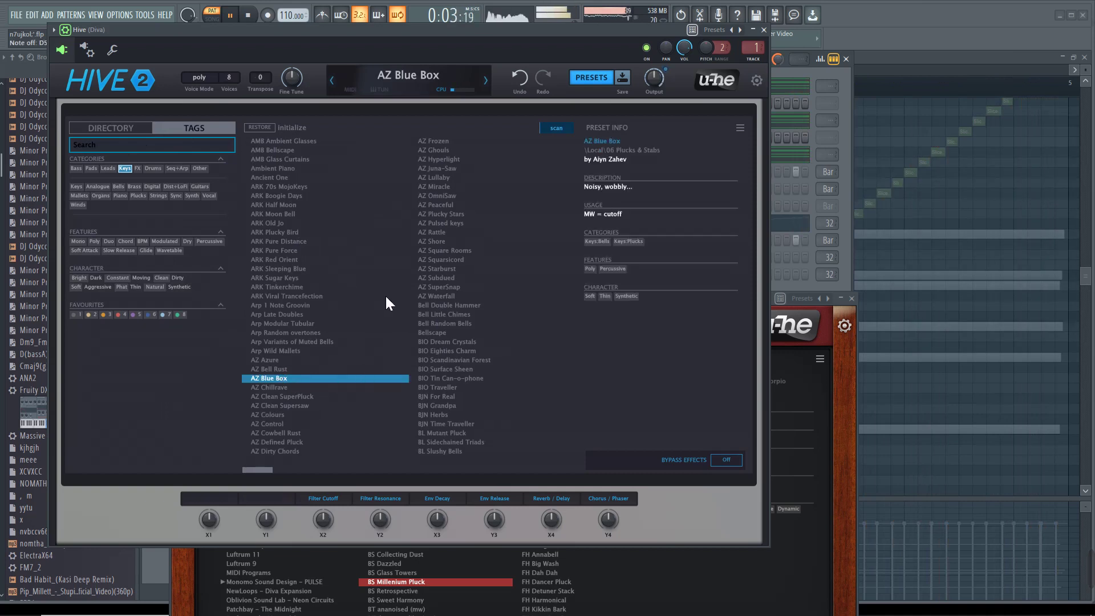
scroll(455, 299, down, 5)
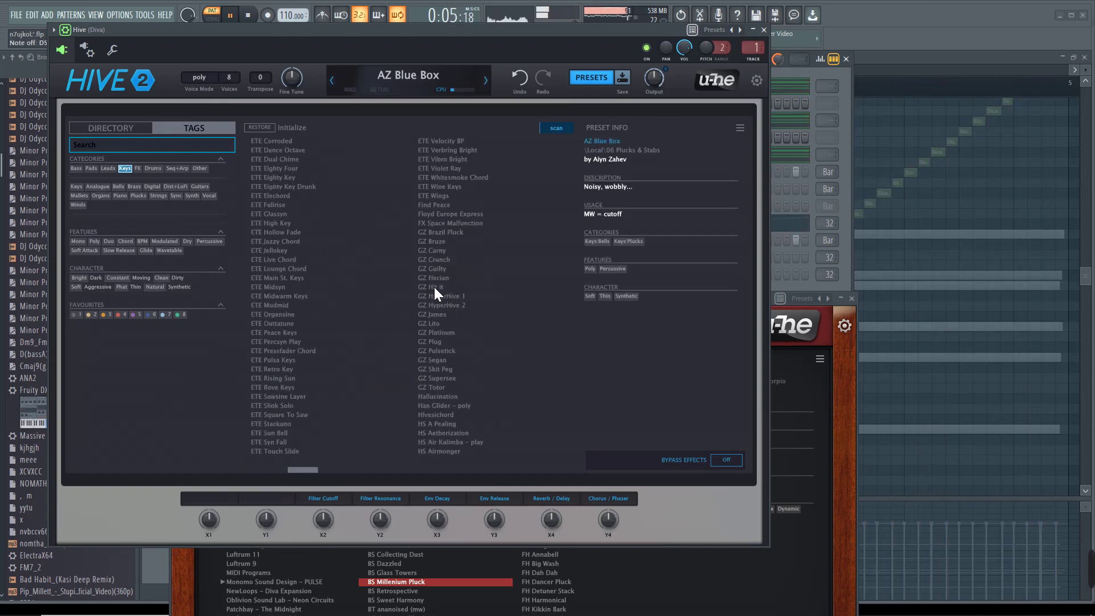
click(433, 287)
click(298, 271)
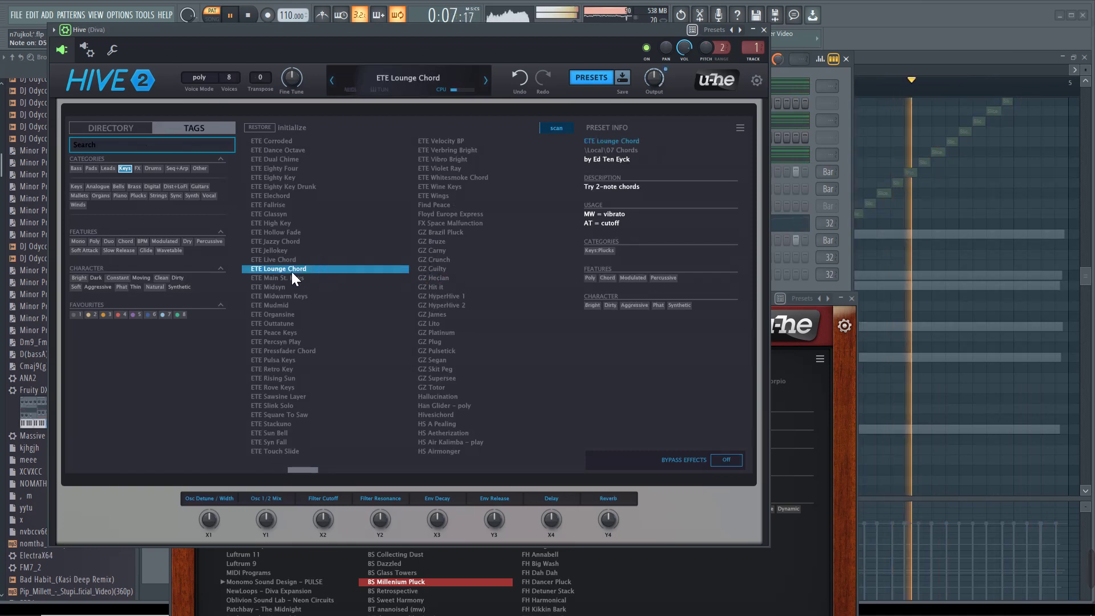
click(284, 250)
click(282, 177)
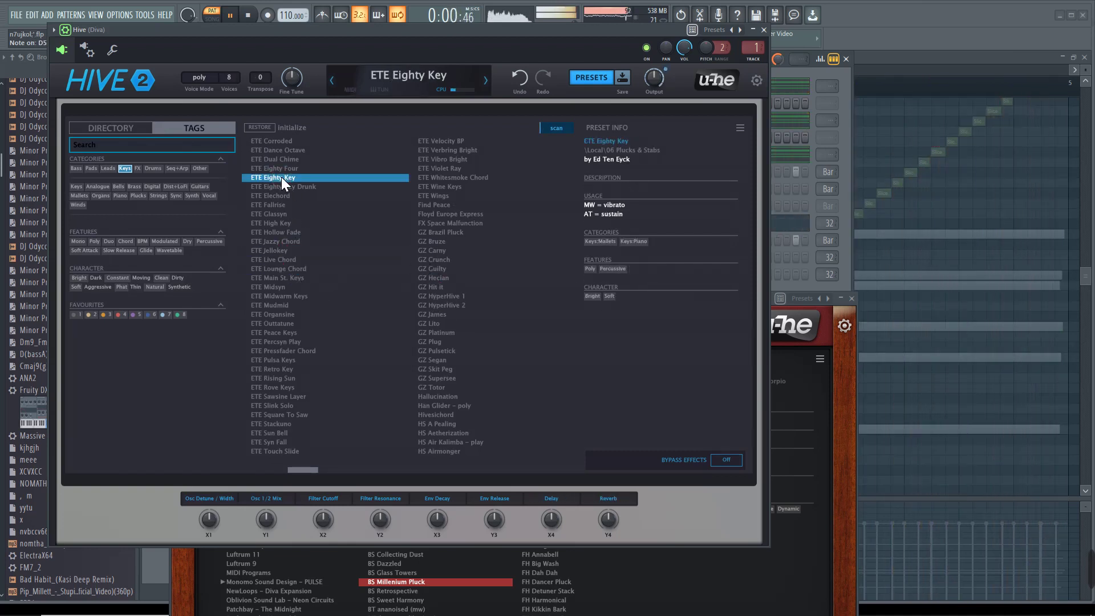
click(285, 314)
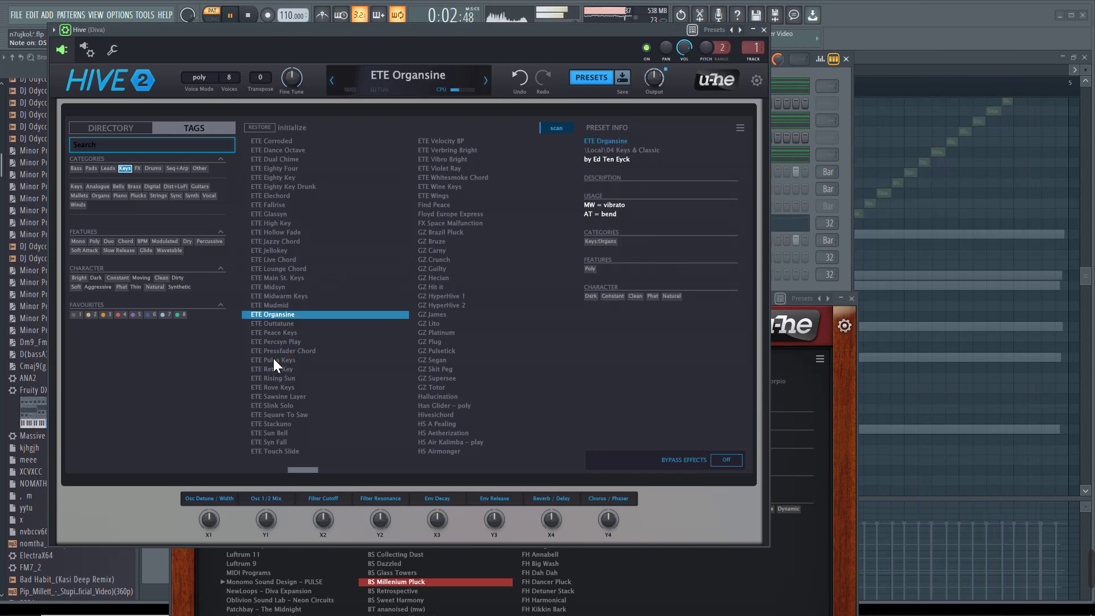
click(271, 361)
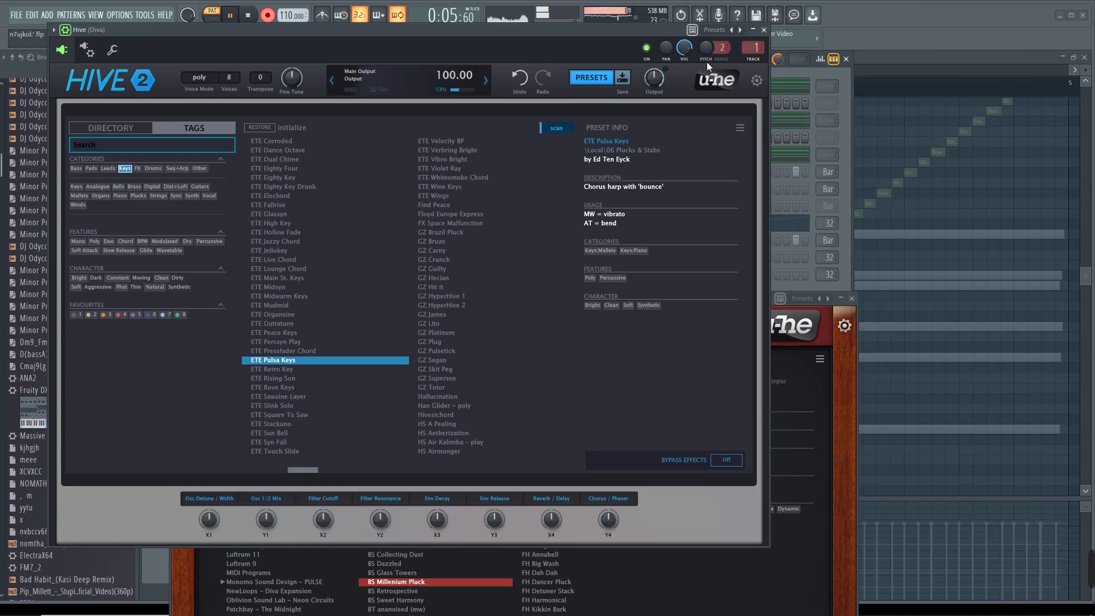
Step: Close the Hive window and cut the notes from the FM8 #2 channel
click(764, 31)
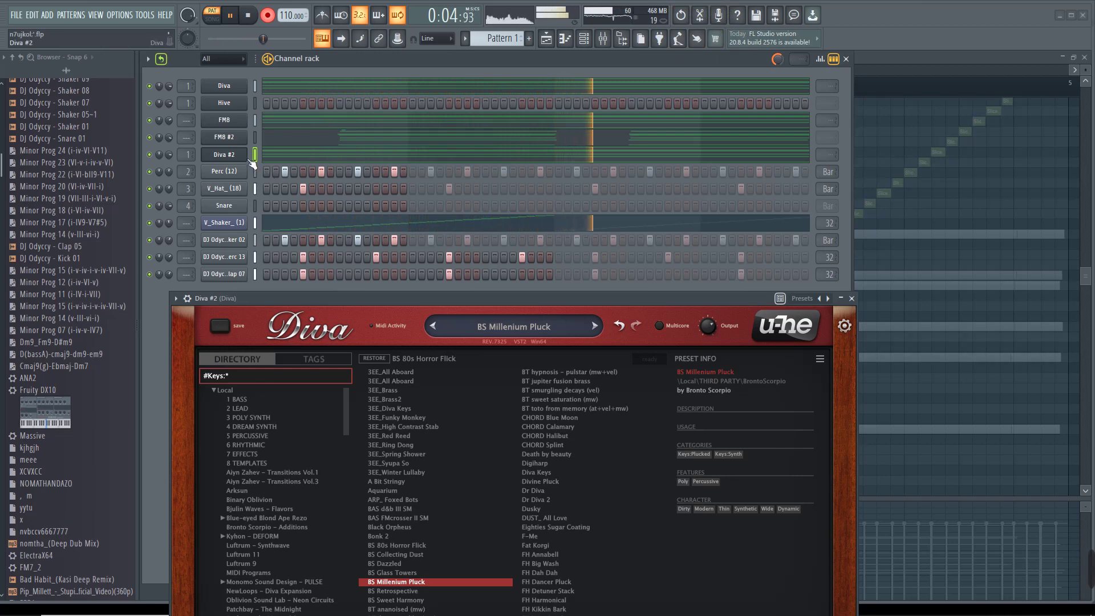
right_click(230, 139)
click(389, 137)
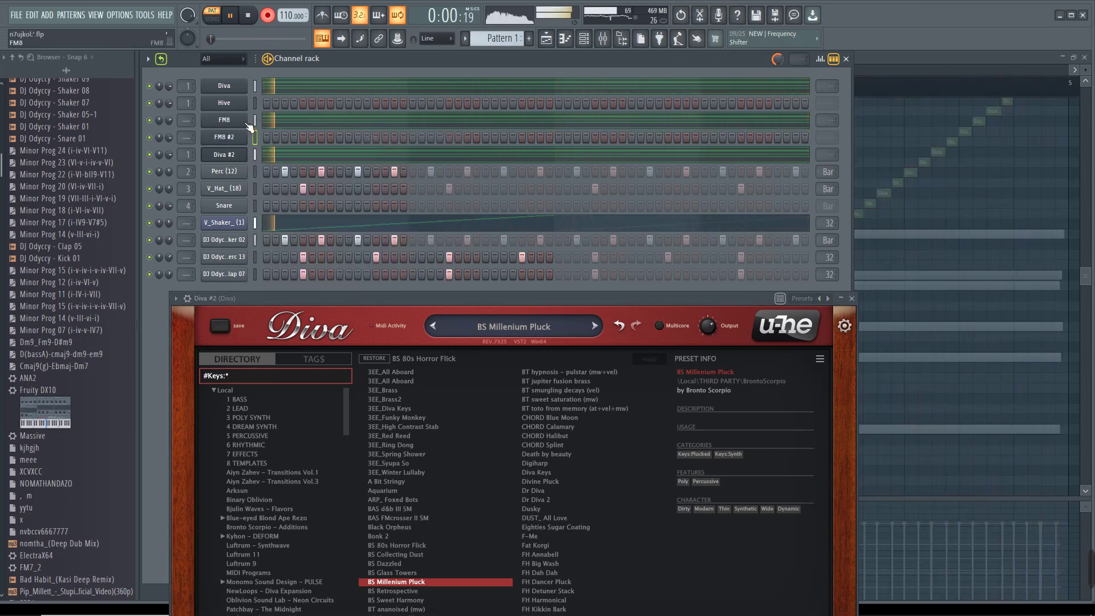
right_click(244, 155)
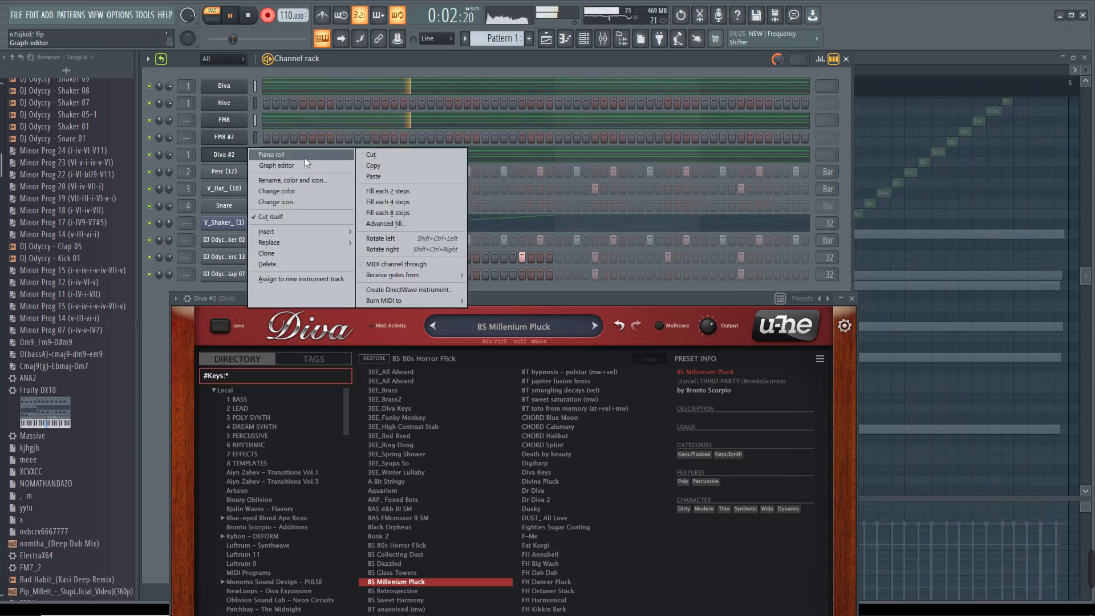
Step: Switch off recording mode and undo the last two changes
click(268, 15)
click(268, 15)
key(ctrl+z)
key(ctrl+z)
Step: Record a part of four chord phrases into the Hive channel over the loop and restart playback
click(255, 104)
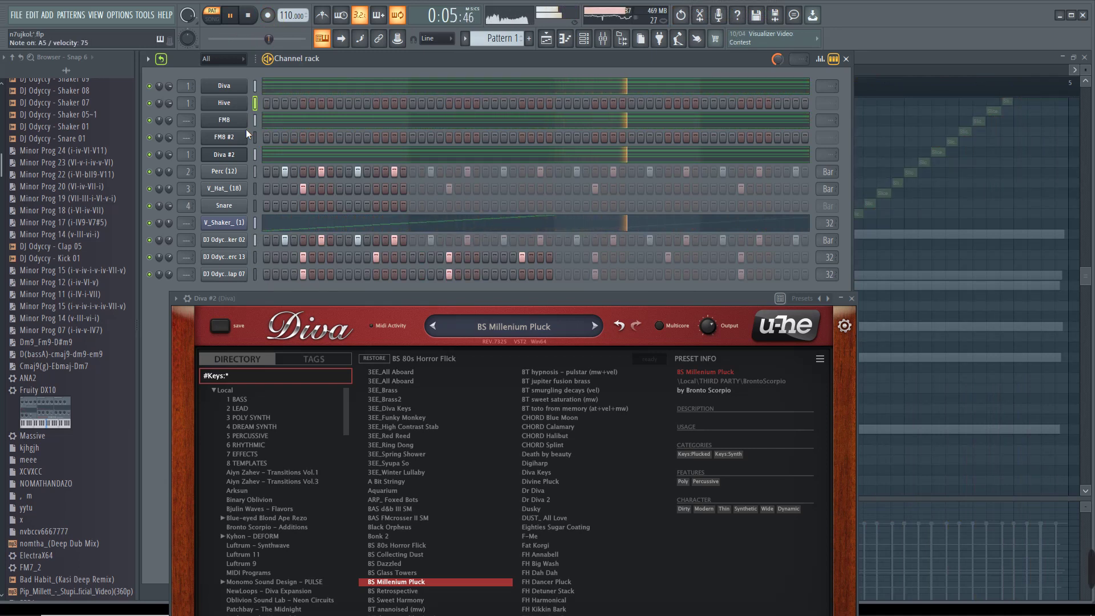
key(r)
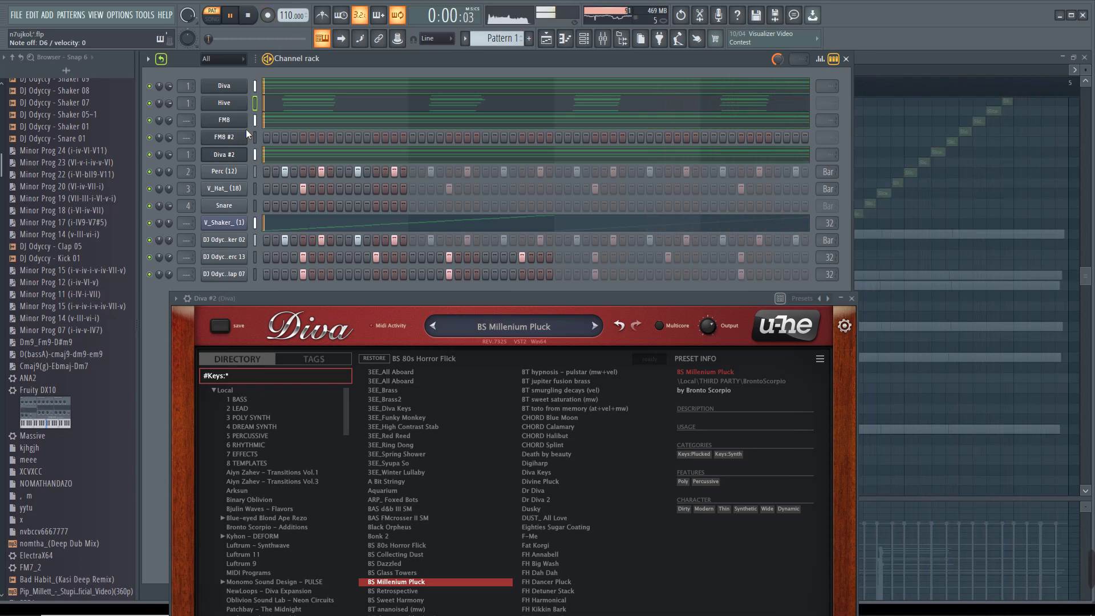
key(space)
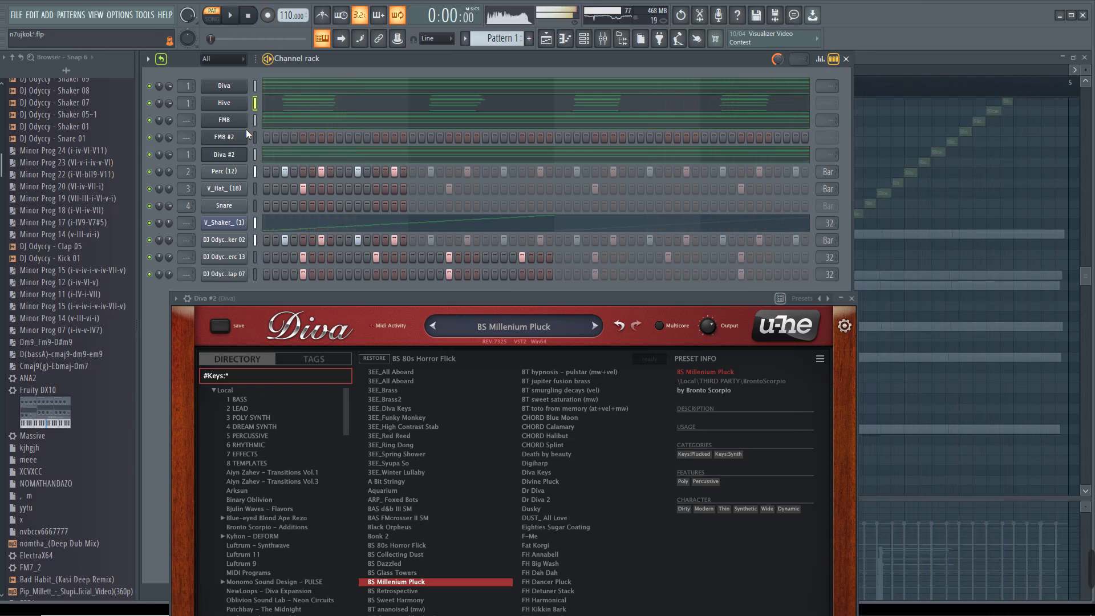
key(space)
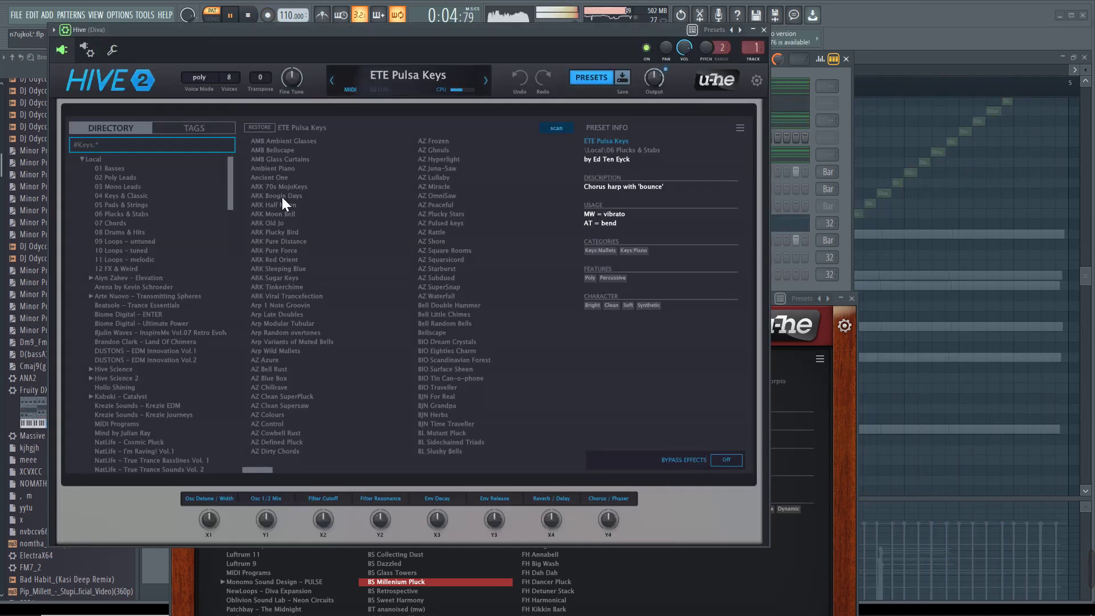
Step: Reopen Hive lower on the screen, try the Arp Modular Tubular preset and dismiss its missing wavetable messages
click(272, 240)
drag(334, 27, 405, 161)
click(336, 456)
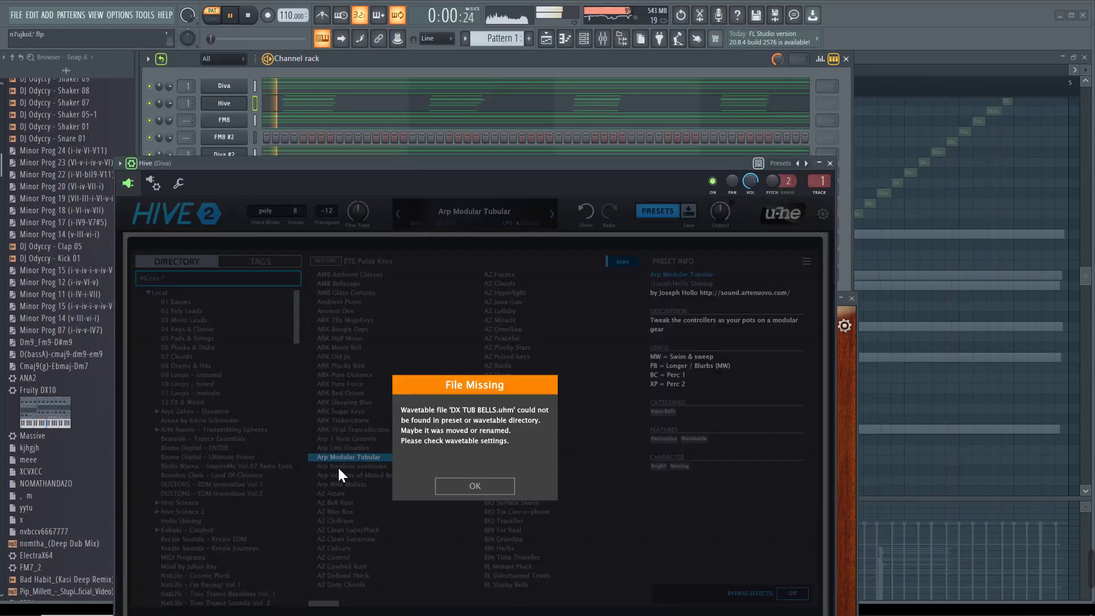
key(Return)
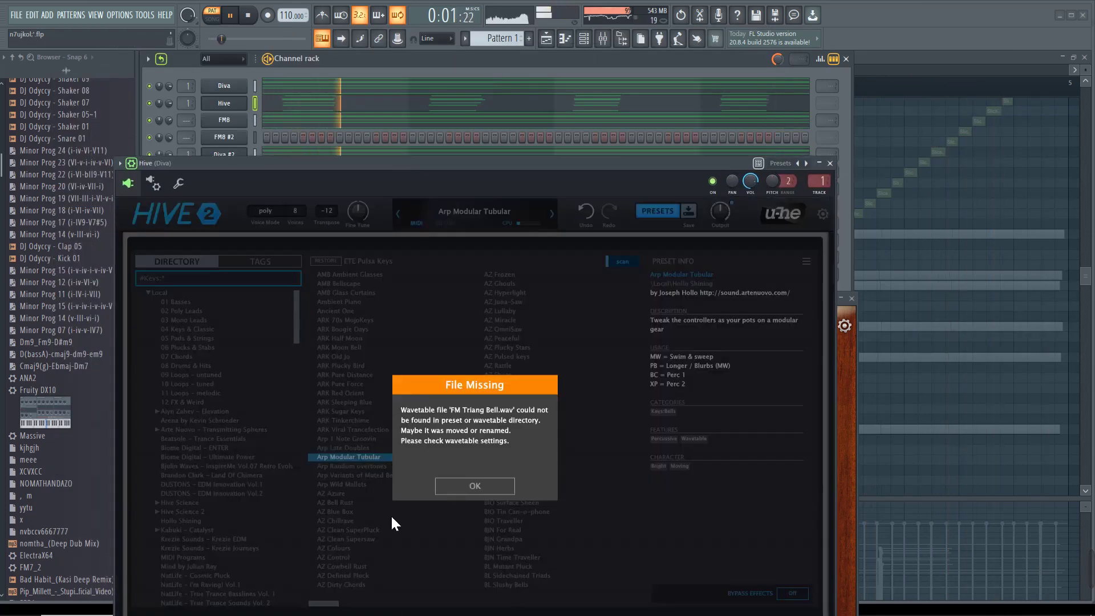
click(449, 488)
Step: Audition AZ Colours, AZ Cowbell Rust, AZ Defined Pluck, AZ OmniSaw, AZ Lullaby and ETE Mudmid in Hive, and load ETE Midwarm Keys
click(354, 547)
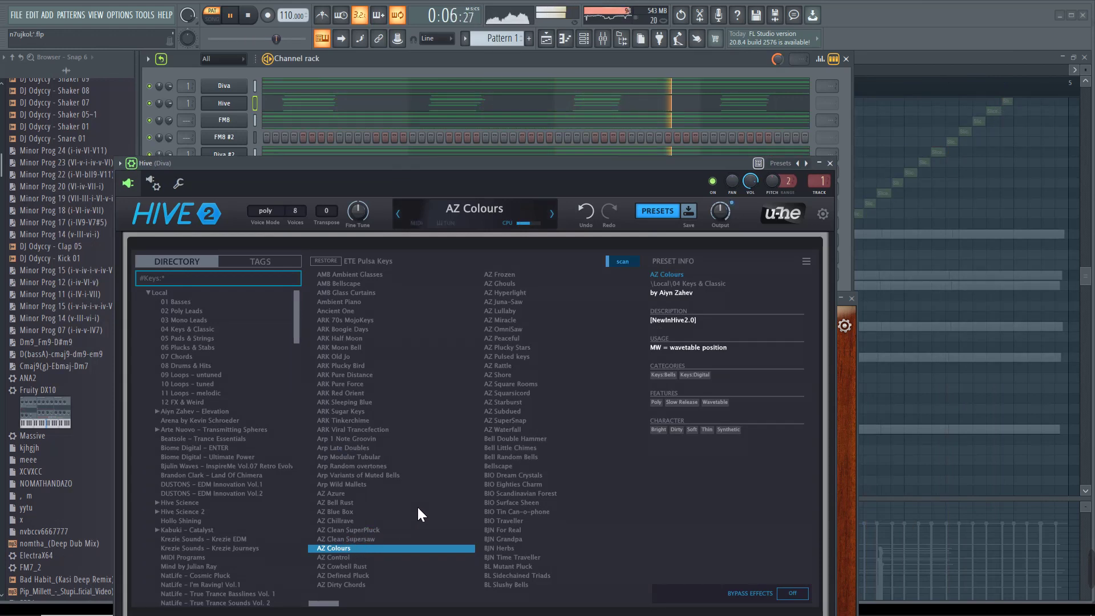
click(348, 566)
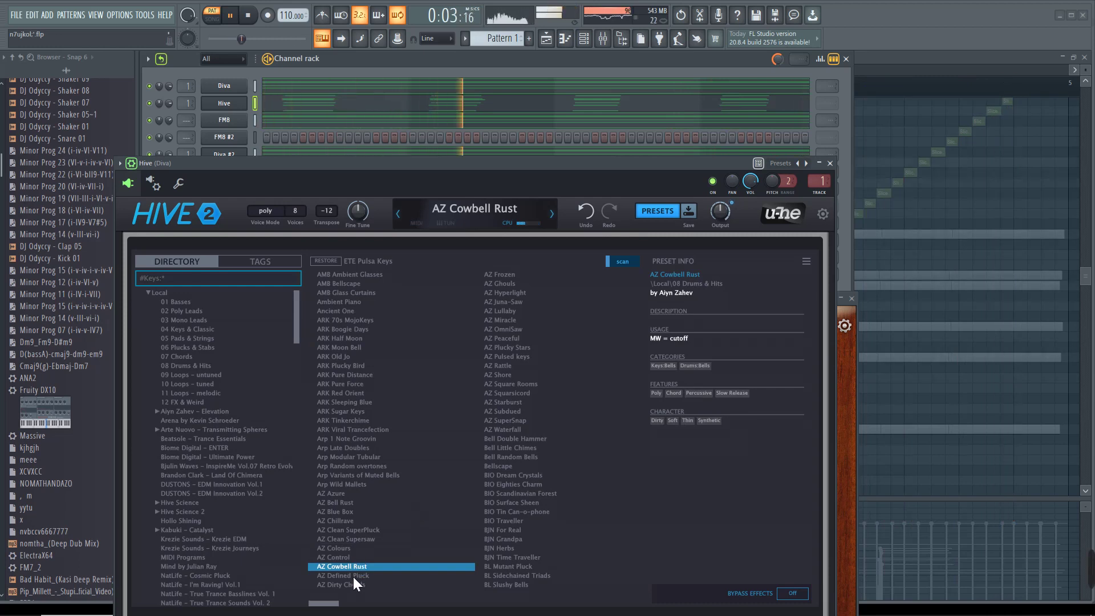
click(353, 577)
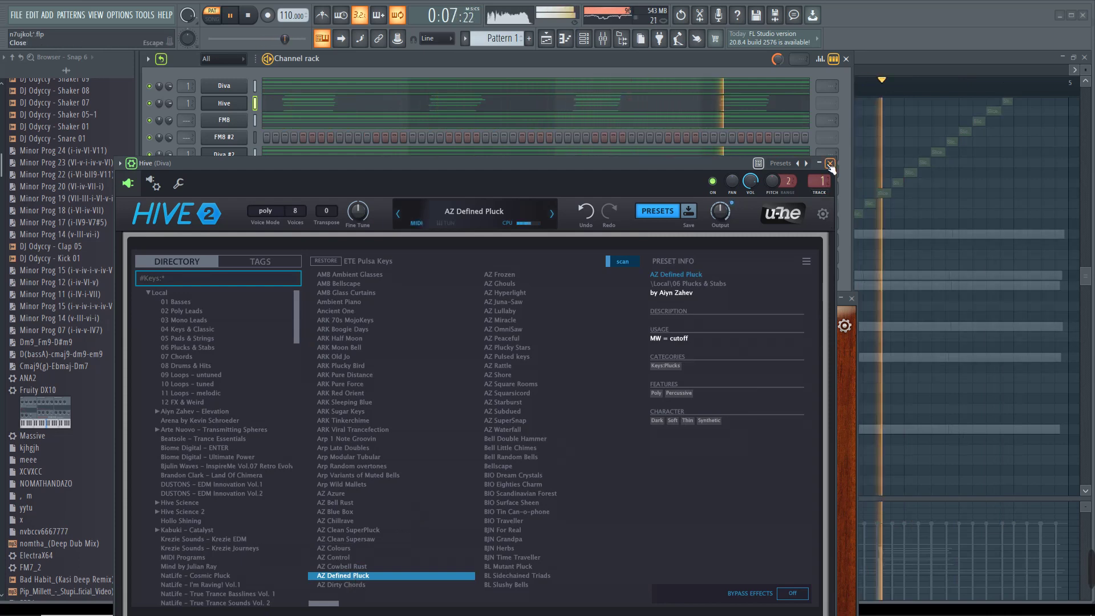
click(504, 329)
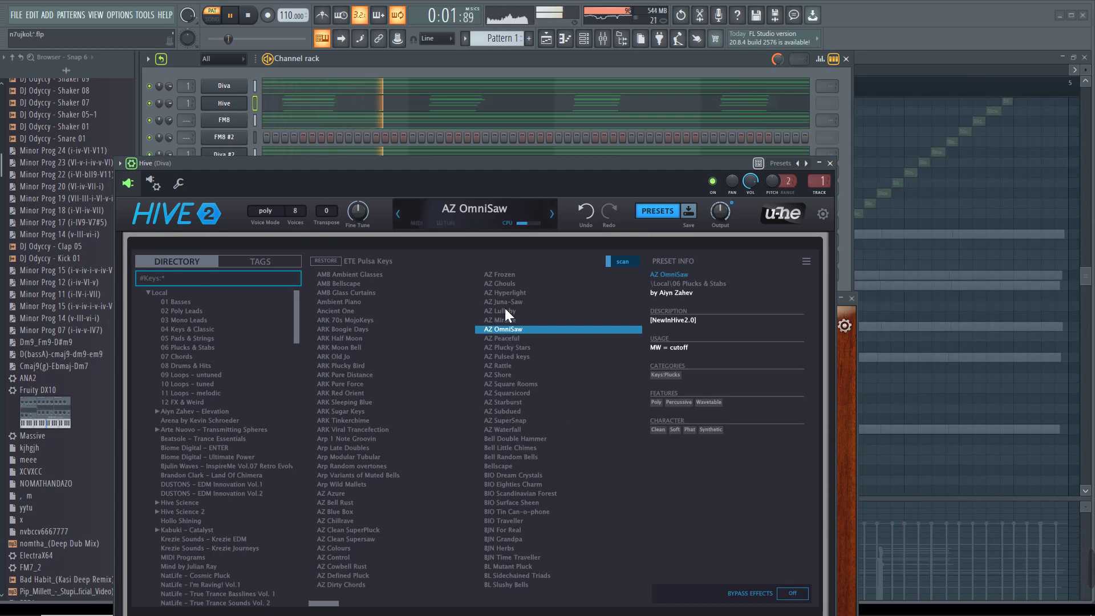
click(503, 311)
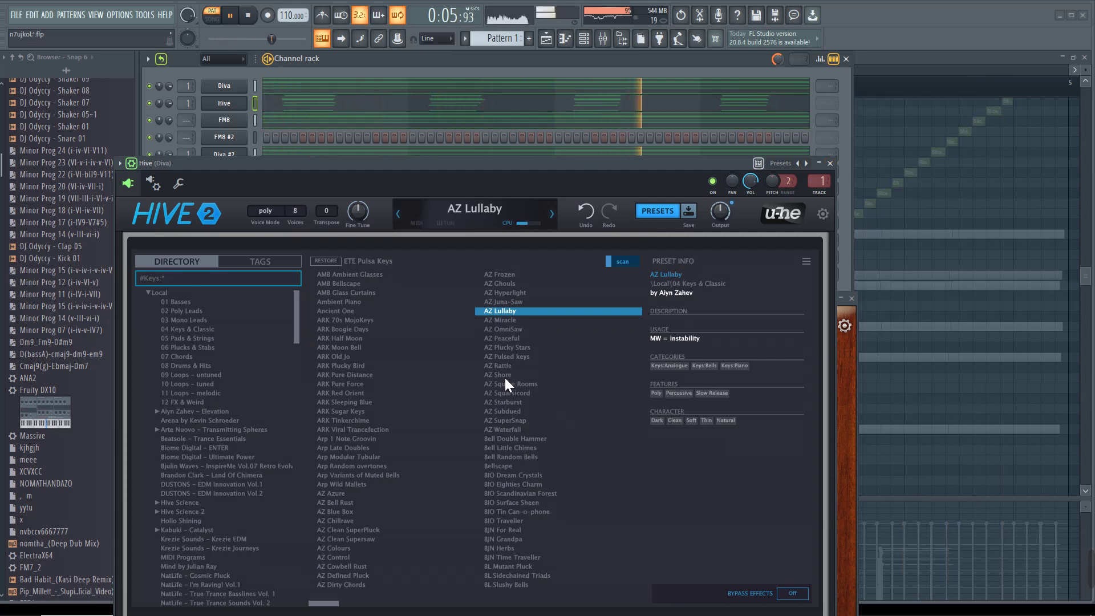
scroll(422, 399, down, 5)
click(403, 437)
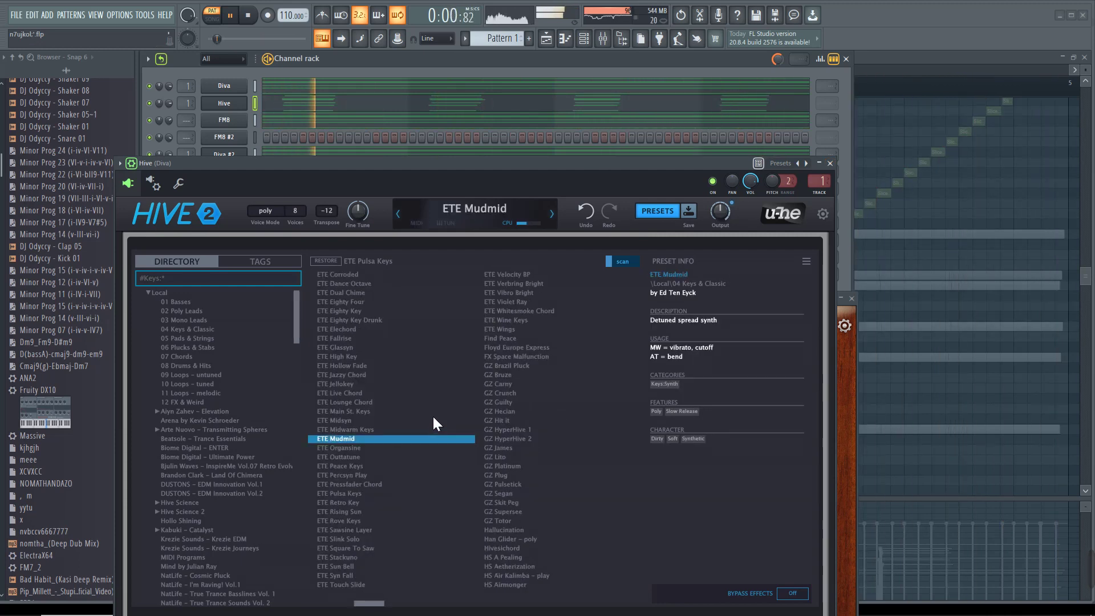
click(354, 429)
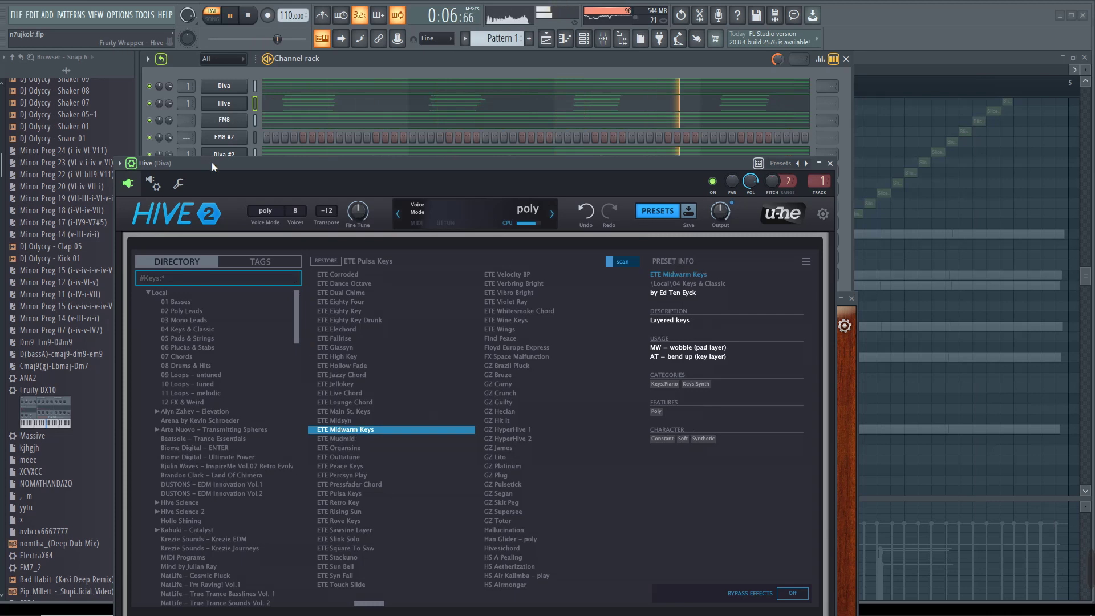
Step: Move the Hive window clear of the channel rack and mute the Diva and Diva #2 channels
drag(210, 161, 212, 236)
click(150, 154)
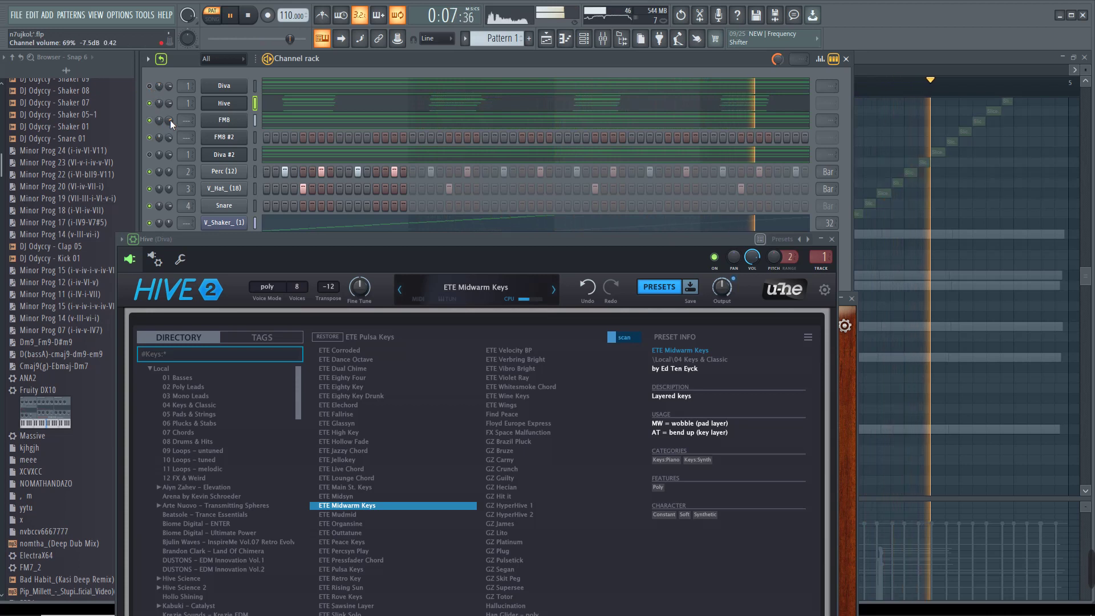
Step: Lower the Hive channel's volume to 67% and clone the Hive channel
drag(170, 120, 170, 105)
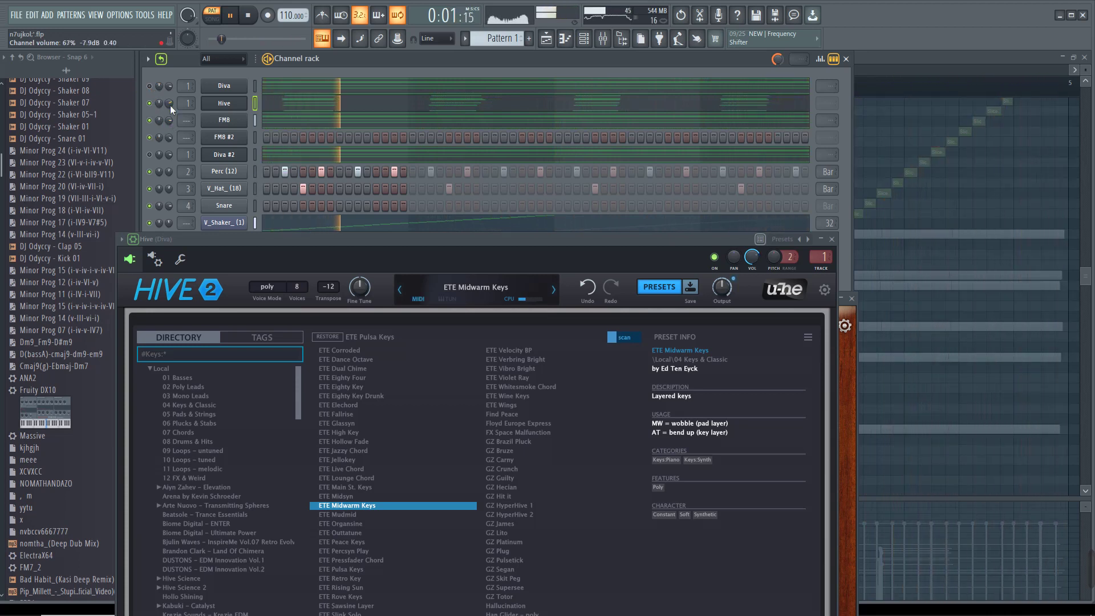
right_click(238, 107)
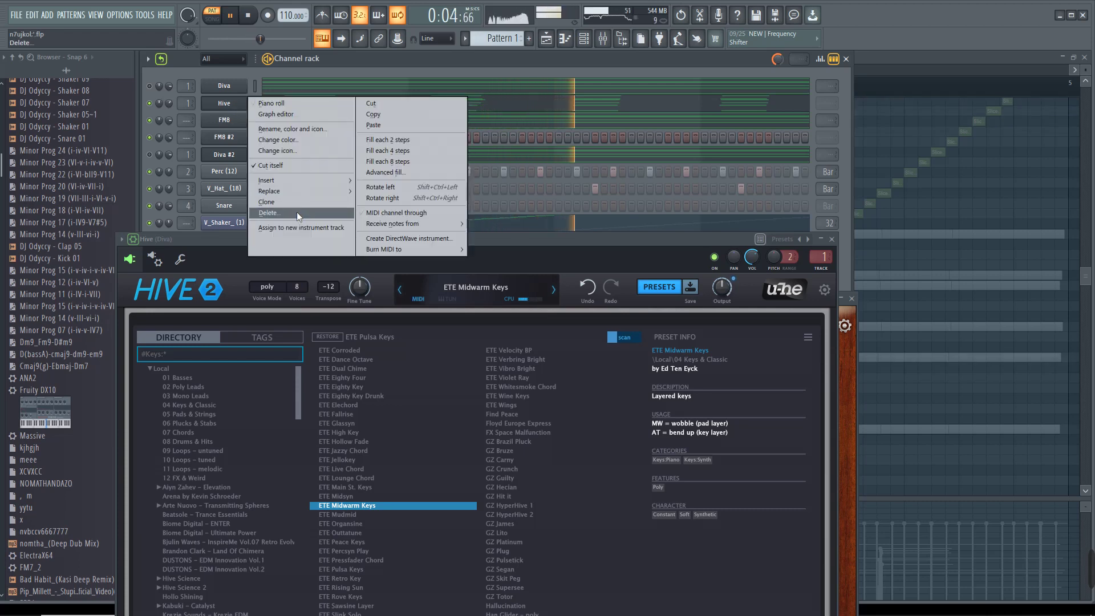
click(288, 201)
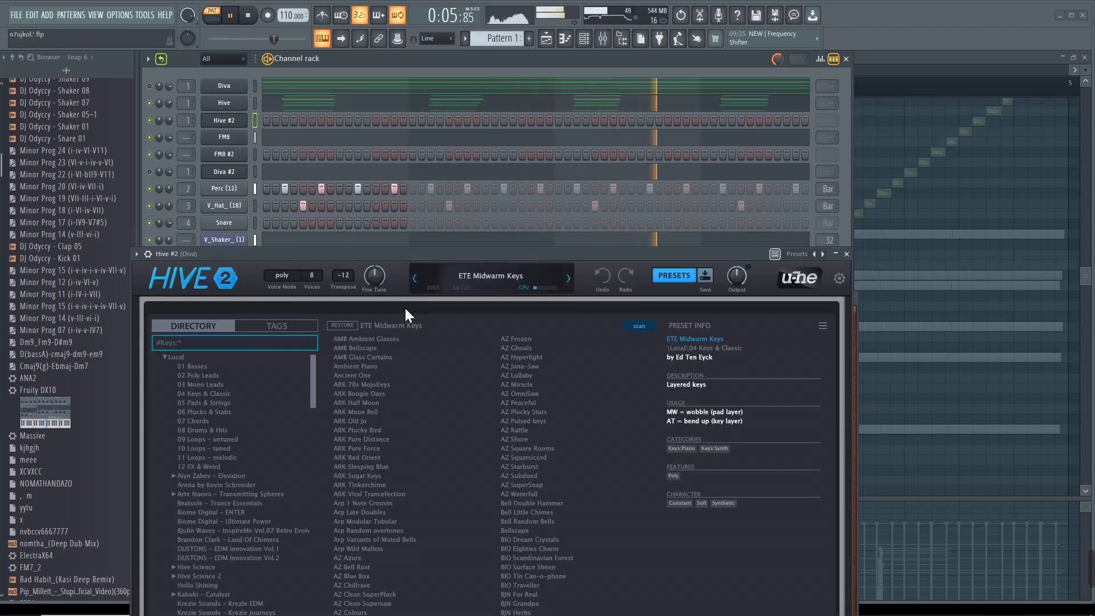
Step: Filter the Hive #2 presets to the Bass category, try ARK Satans Rave Bass and load AZ Controlled
click(250, 327)
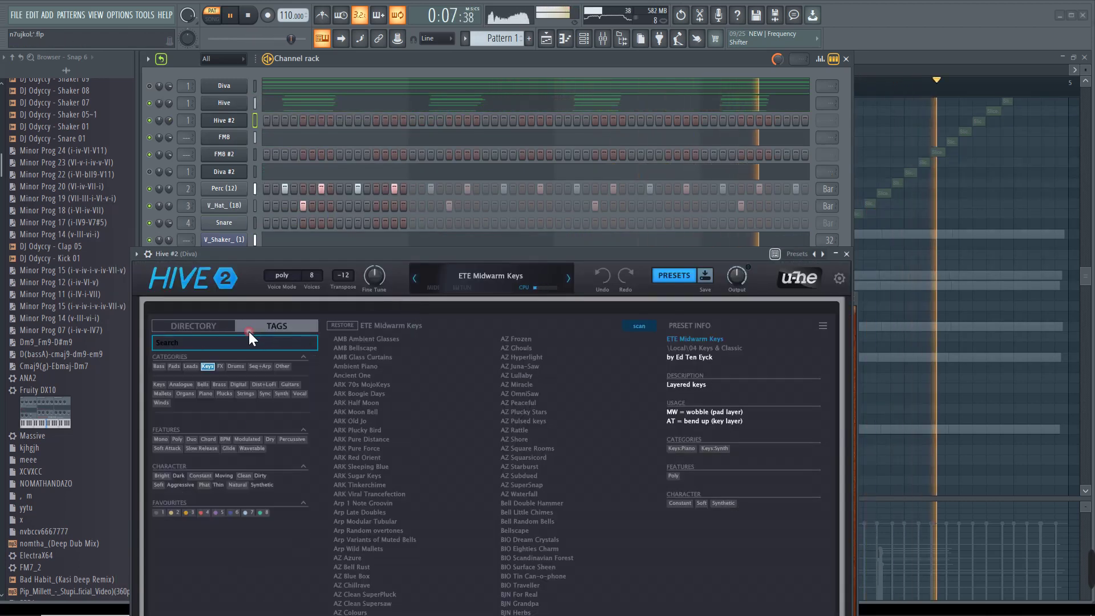
click(159, 366)
click(364, 385)
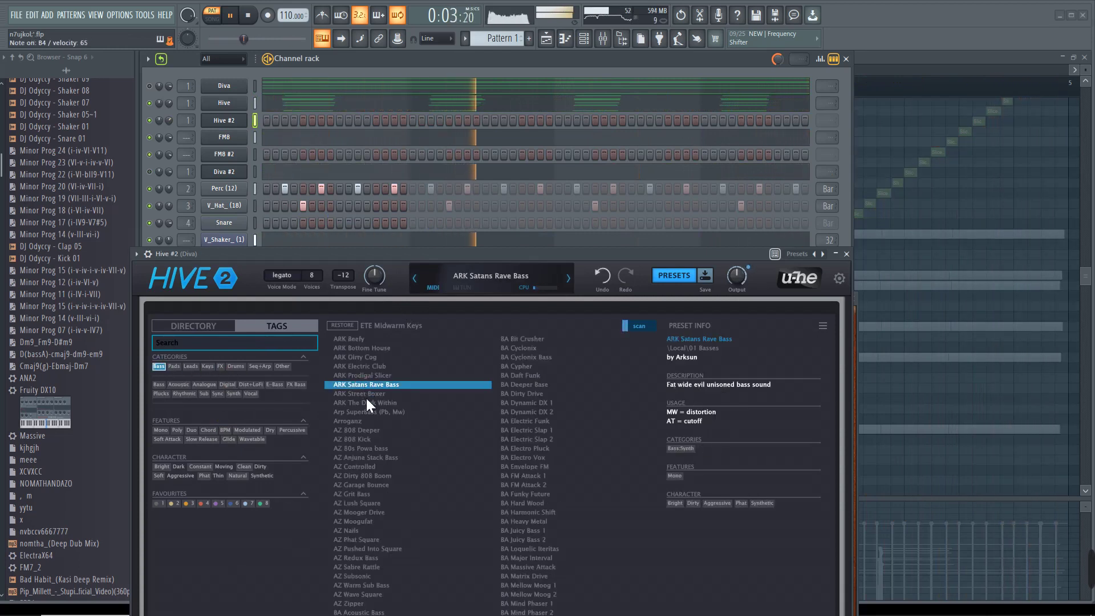
click(370, 469)
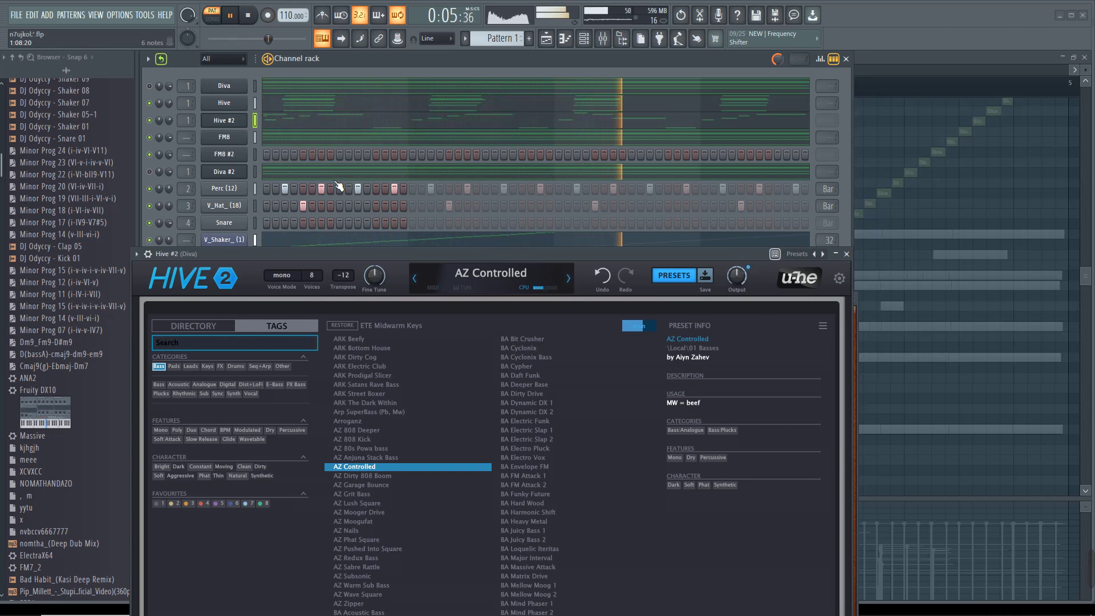
Step: Delete the stray C6 and A#5 notes at the start of the Hive #2 bass line and quantize its remaining notes
click(263, 118)
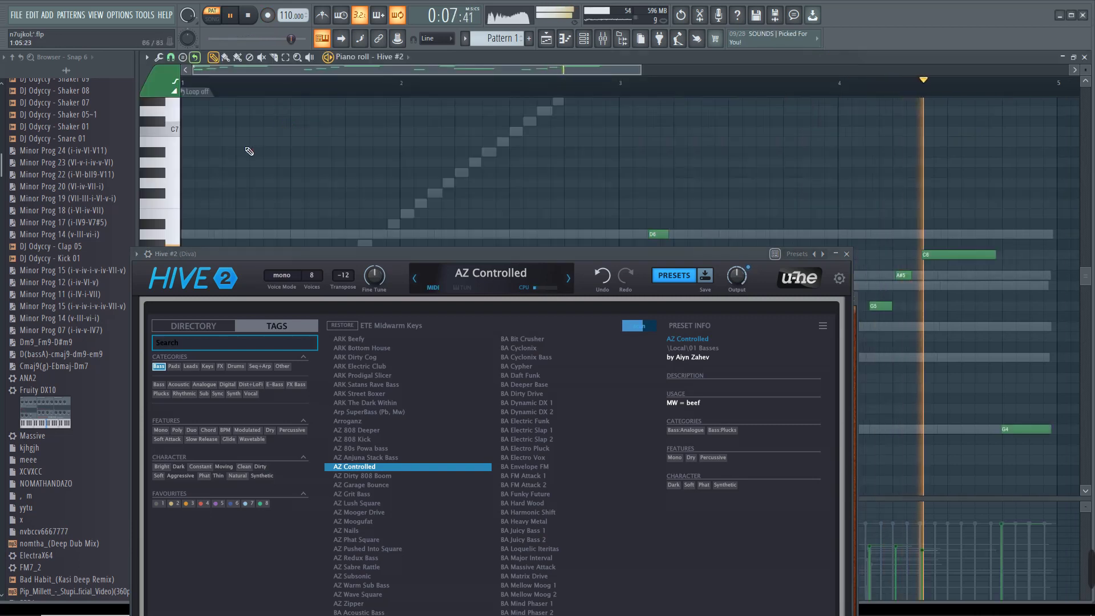
click(384, 254)
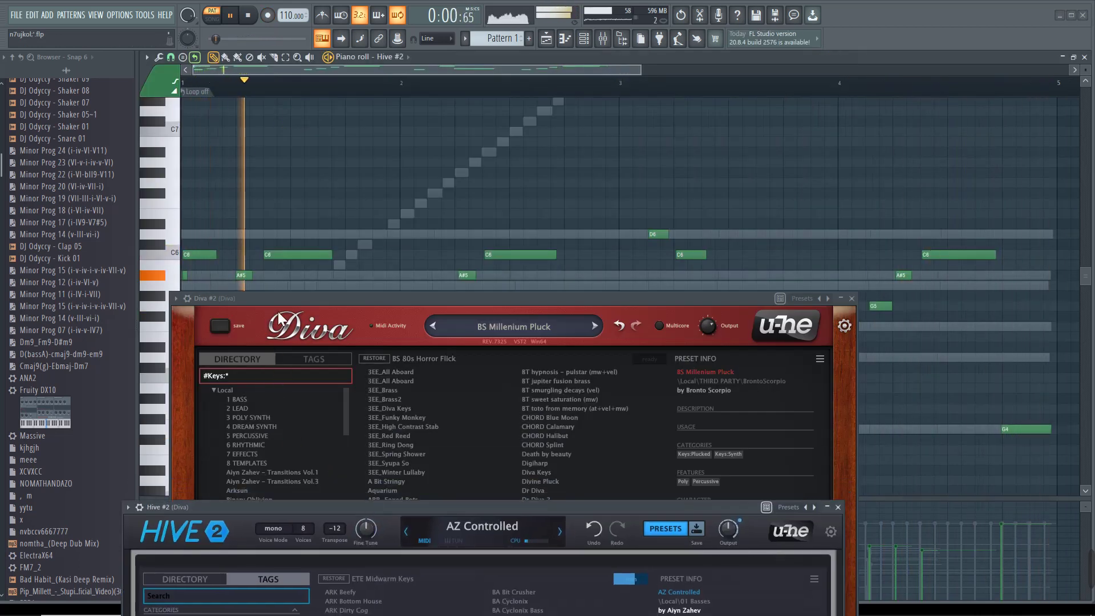
right_click(194, 254)
right_click(184, 275)
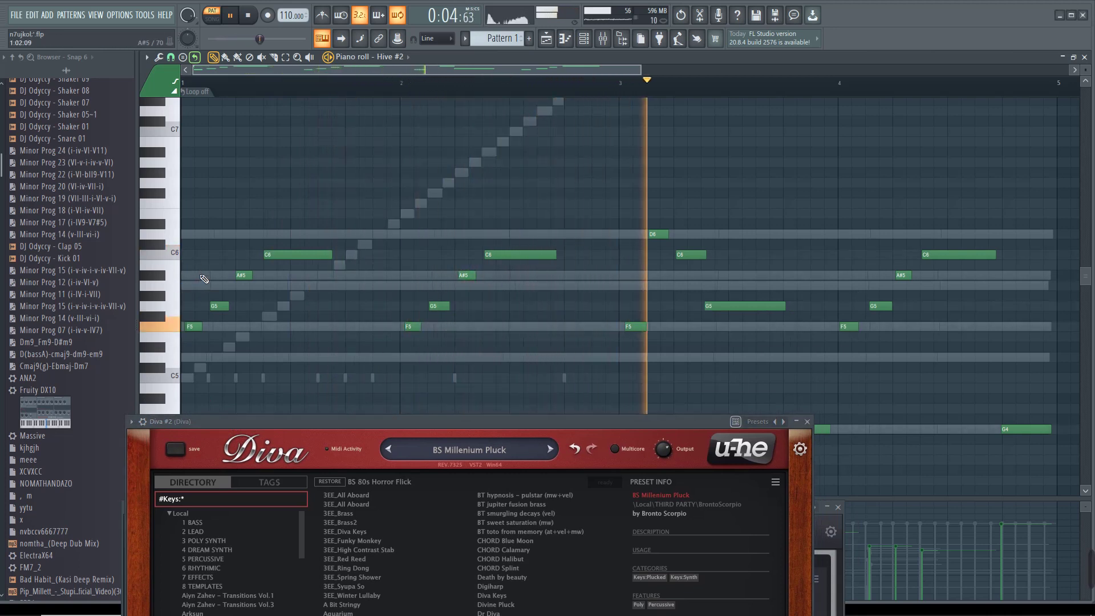
key(ctrl+q)
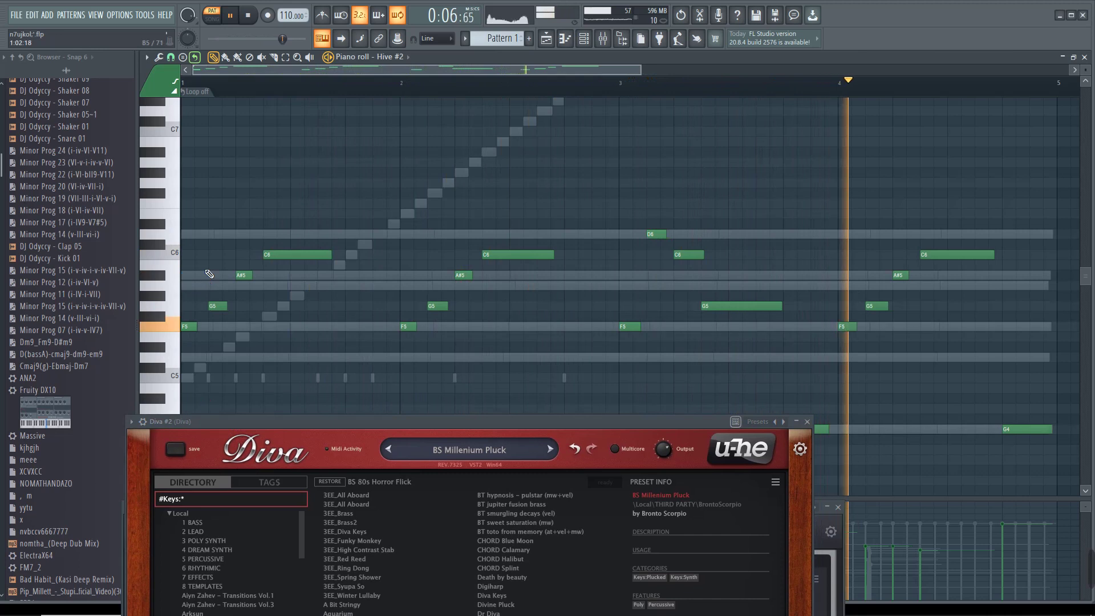
Step: Return to the channel rack, record a part into the FM8 #2 channel over the loop and restart playback
key(F7)
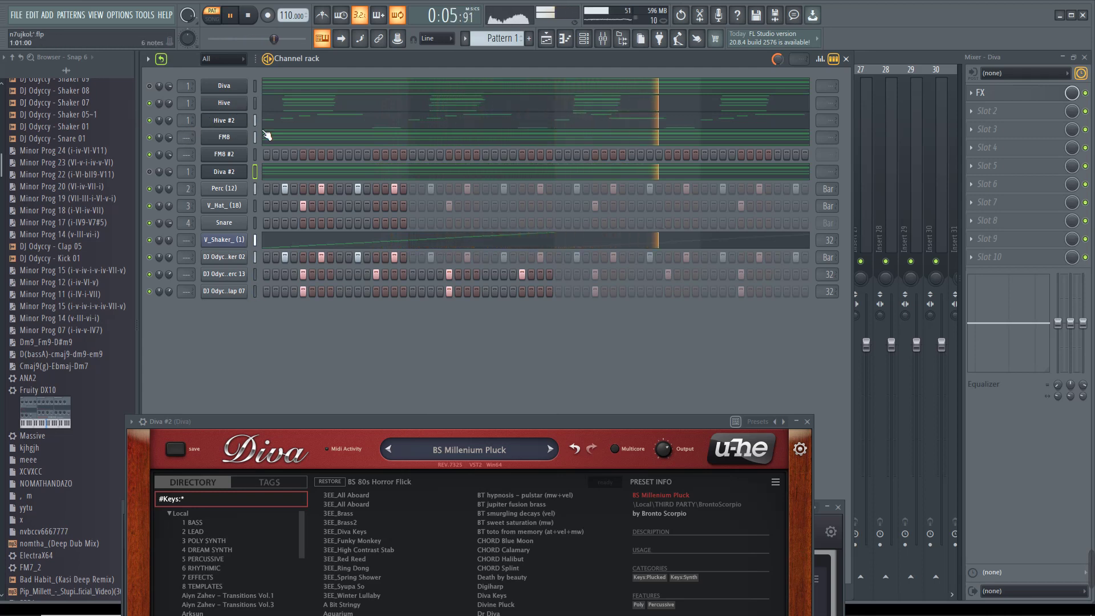
click(255, 154)
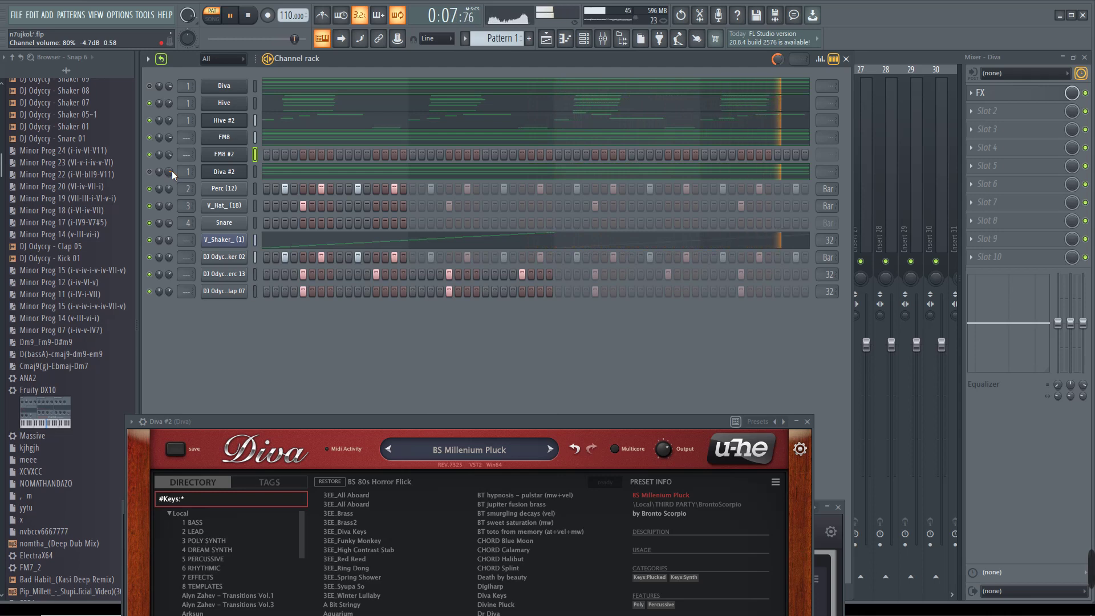
key(r)
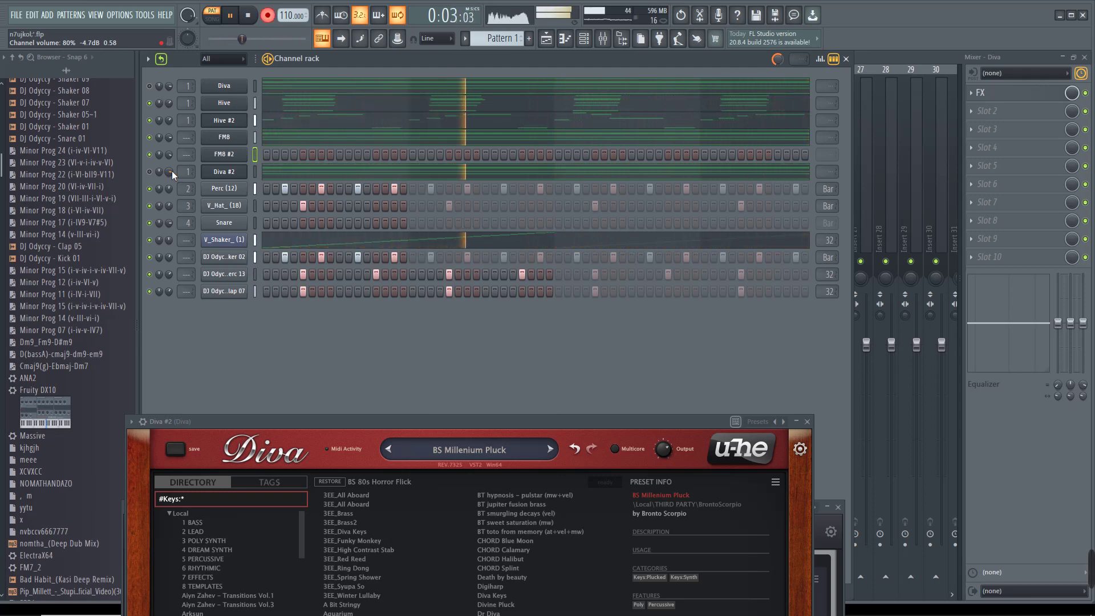
key(z)
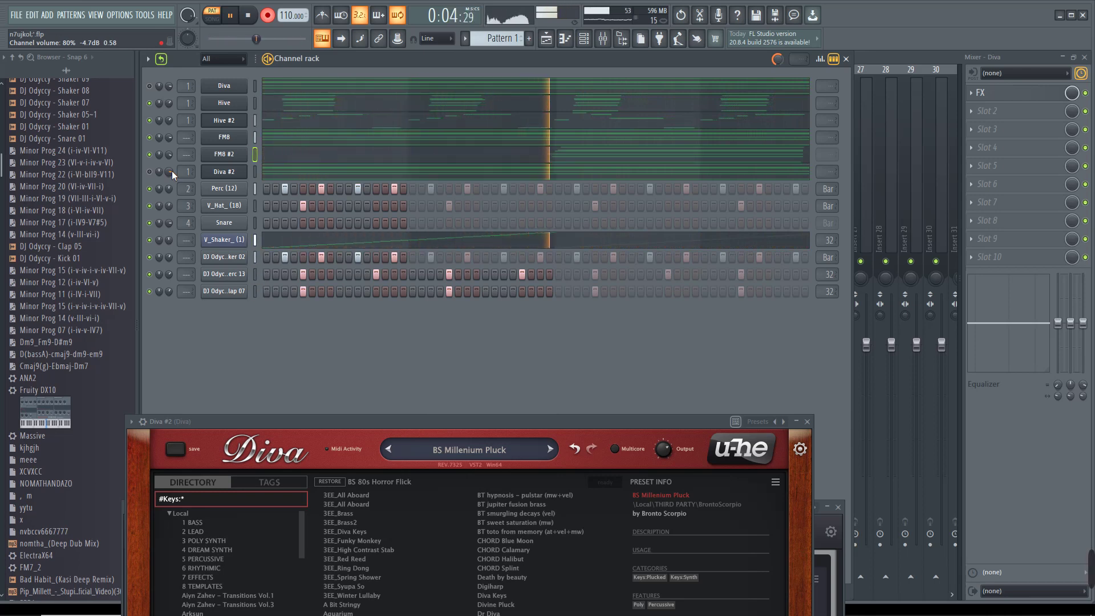
key(space)
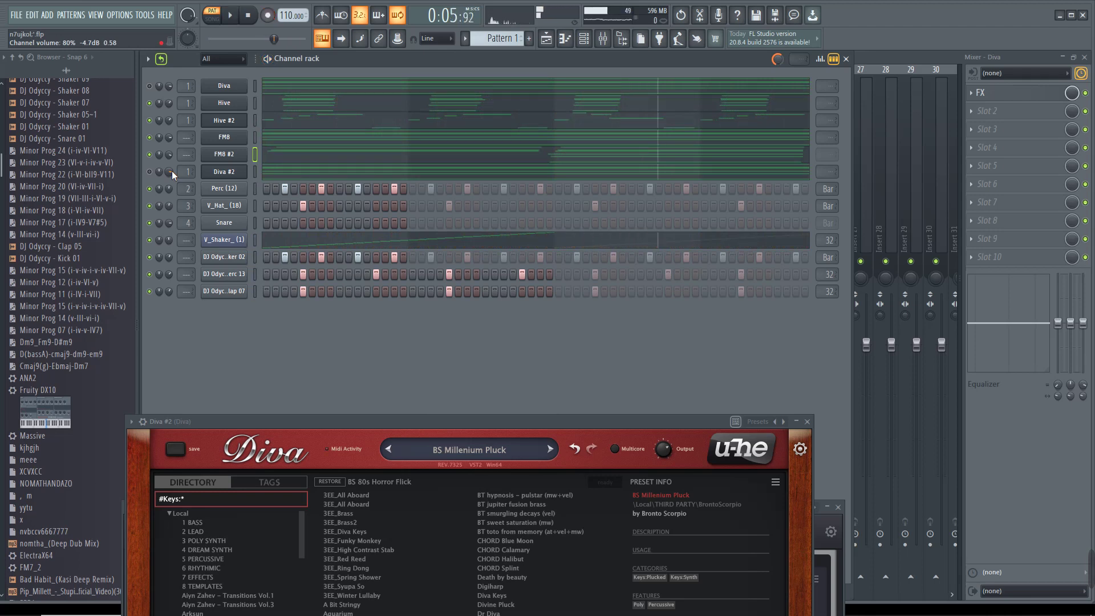
key(space)
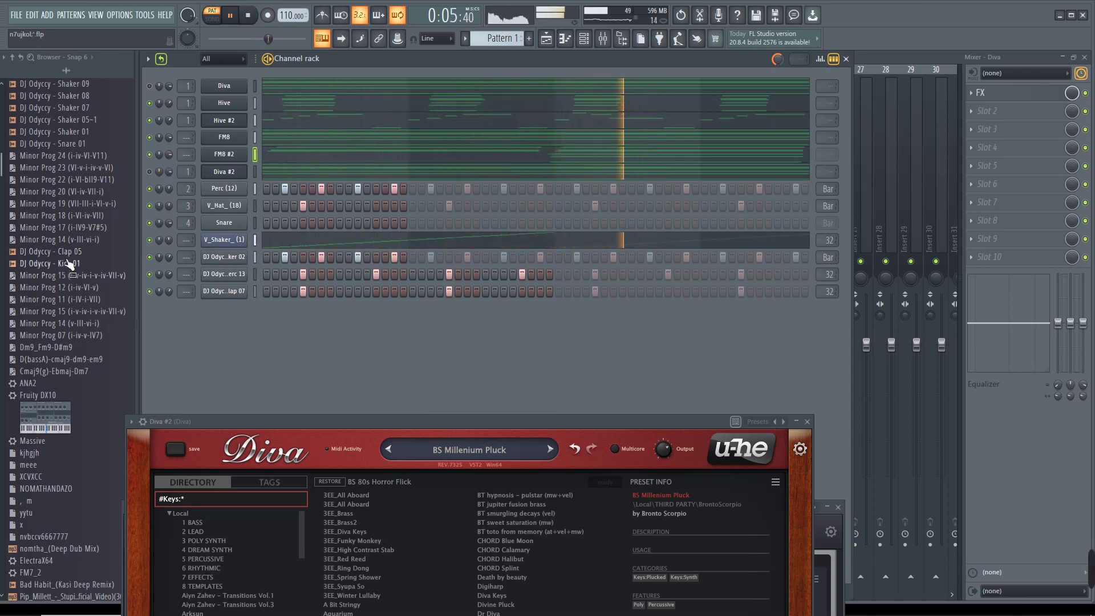
Step: Add the DJ Odyccy - Kick 01 sample as a new channel and move it up to sit directly above Perc (12)
drag(69, 263, 227, 332)
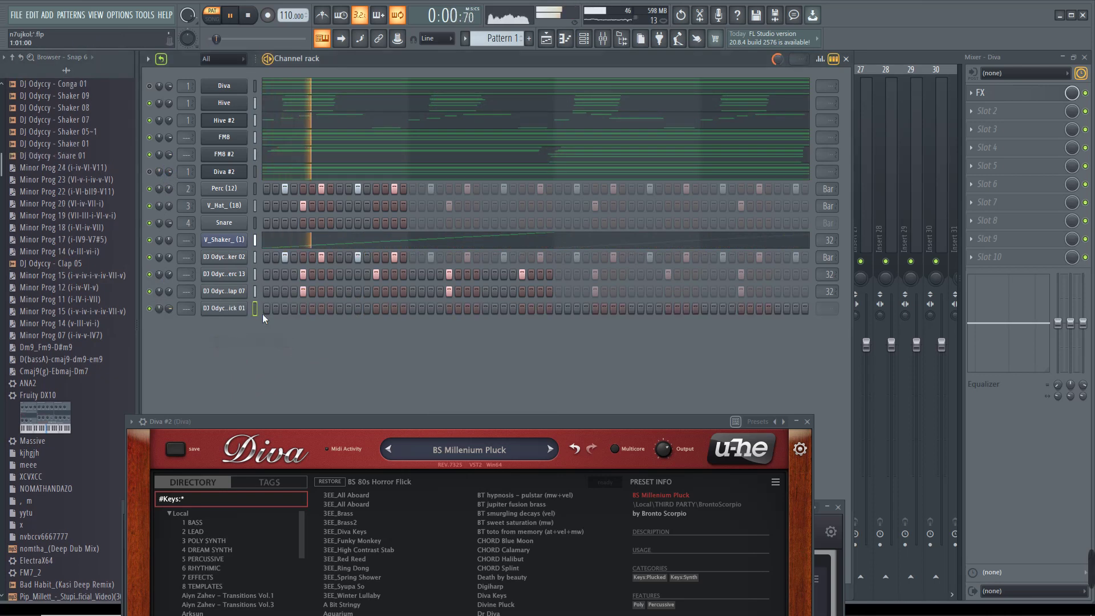
key(alt+Up)
key(alt+Up)
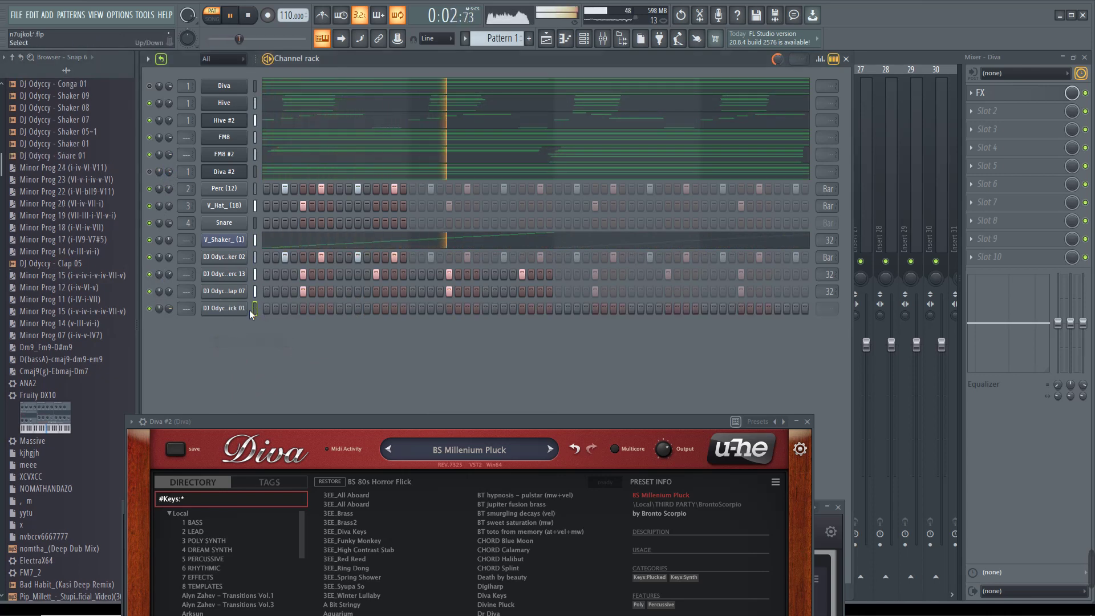
key(alt+Up)
key(alt+Up)
key(alt+Up)
key(alt+Up)
key(alt+Up)
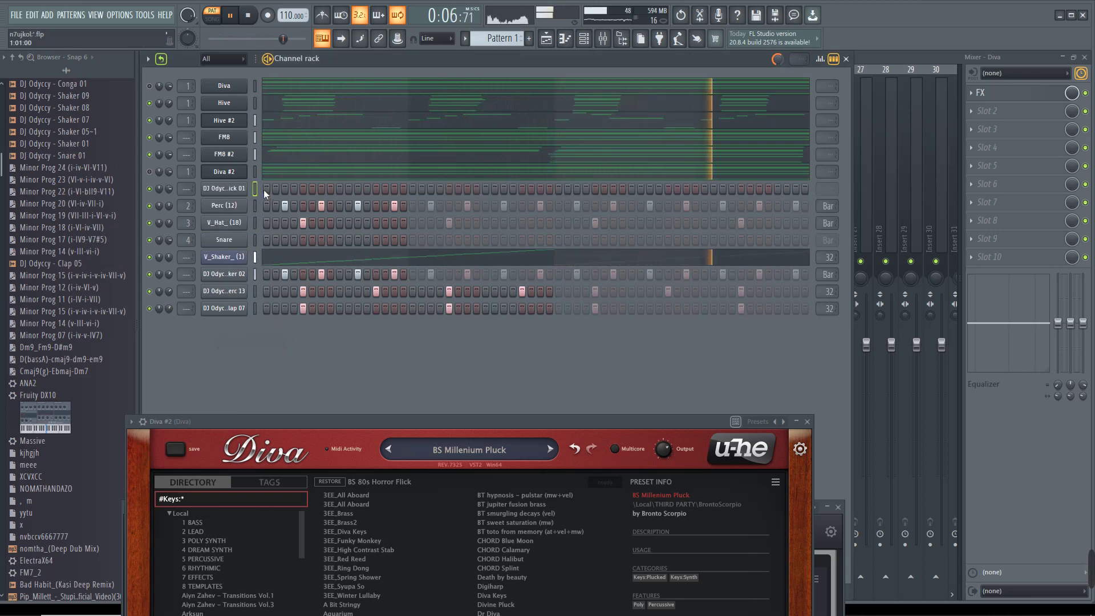
Step: Program kick hits on steps 1, 17, 33, 49, 56, 58 and 59 of the Kick 01 channel
click(266, 189)
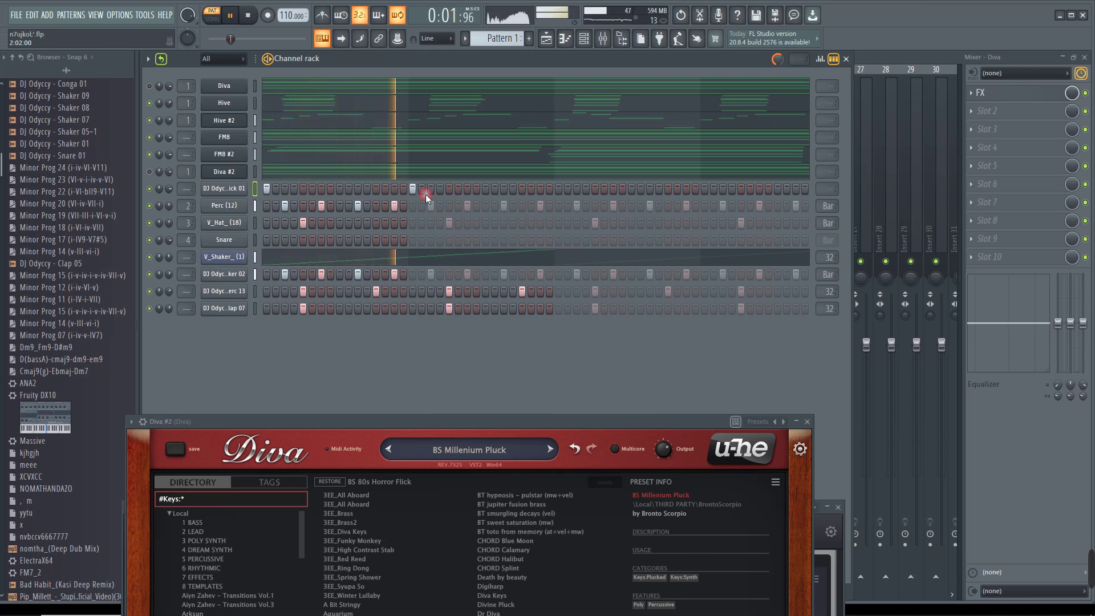
click(557, 192)
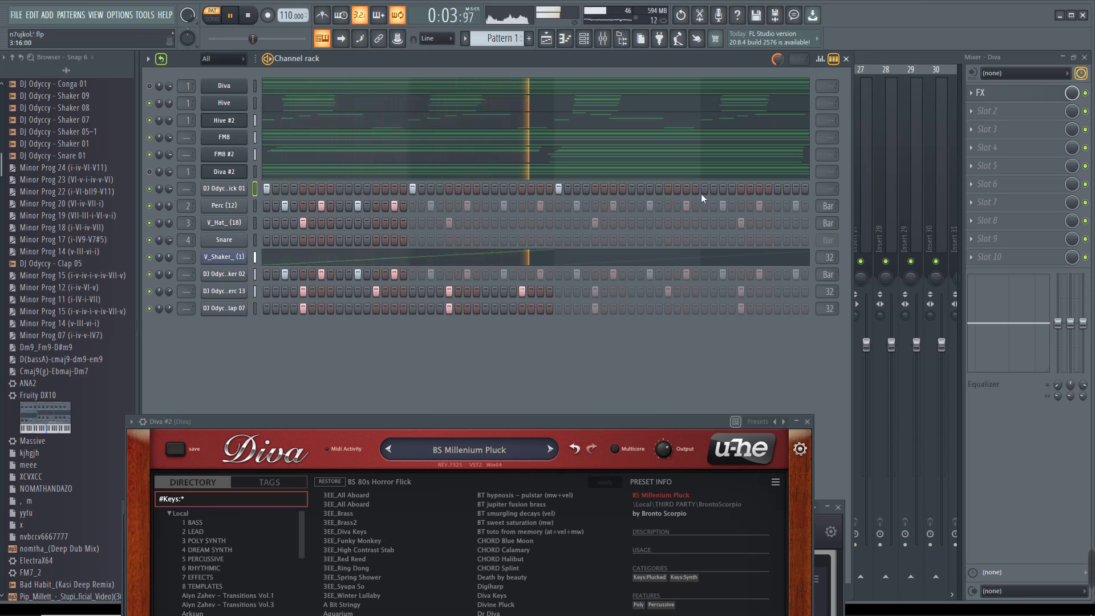
click(768, 188)
click(786, 189)
click(795, 188)
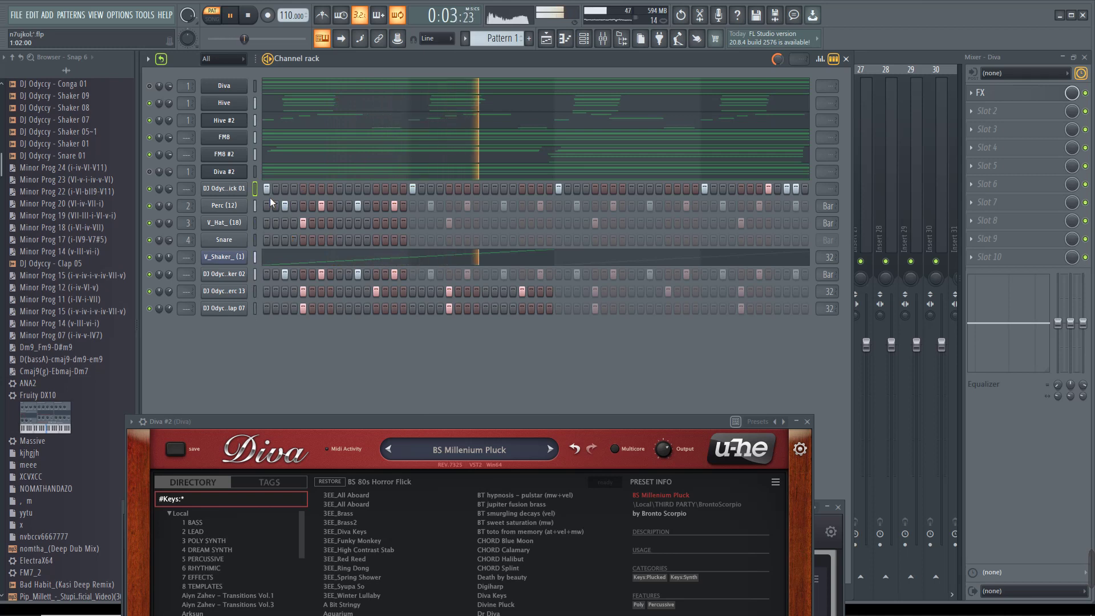
Step: Inspect the Kick 01 channel's levels and miscellaneous settings and close its window
click(224, 188)
click(85, 95)
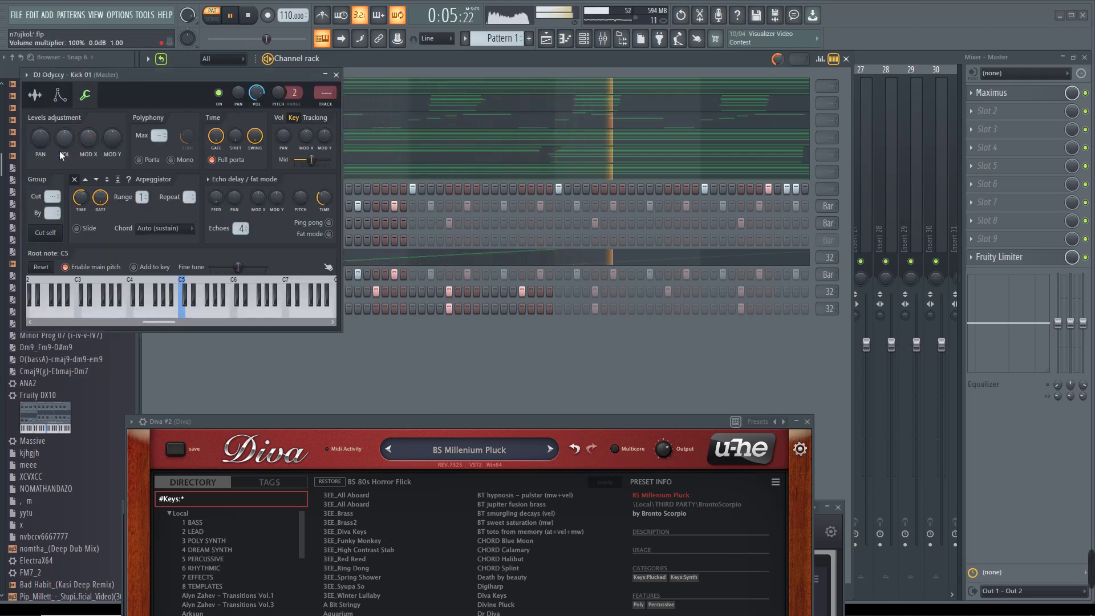
click(222, 190)
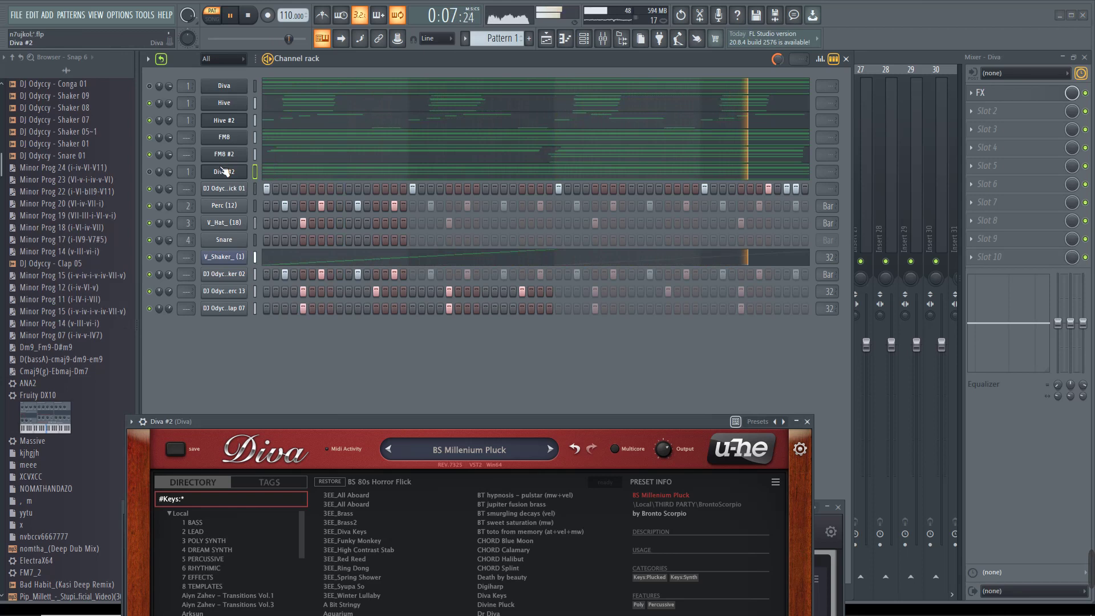
click(222, 191)
click(336, 77)
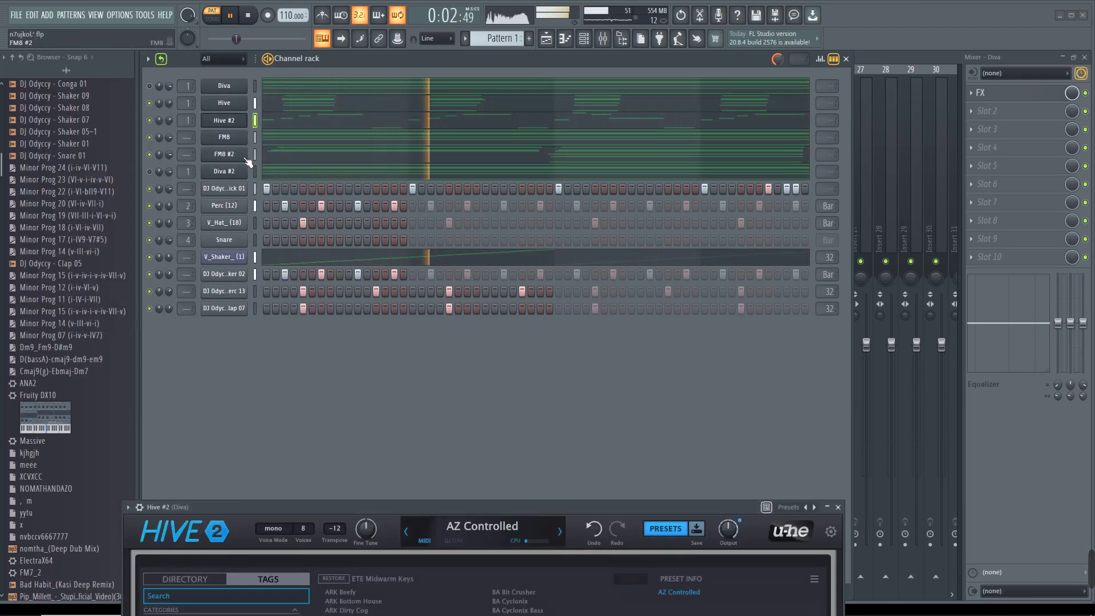
Step: Review the Hive #2 notes, audition AZ Dirty 808 Boom, AZ Grit Bass and AZ Moogufat, load BA Alpha Juno 2 and close Hive #2
click(268, 120)
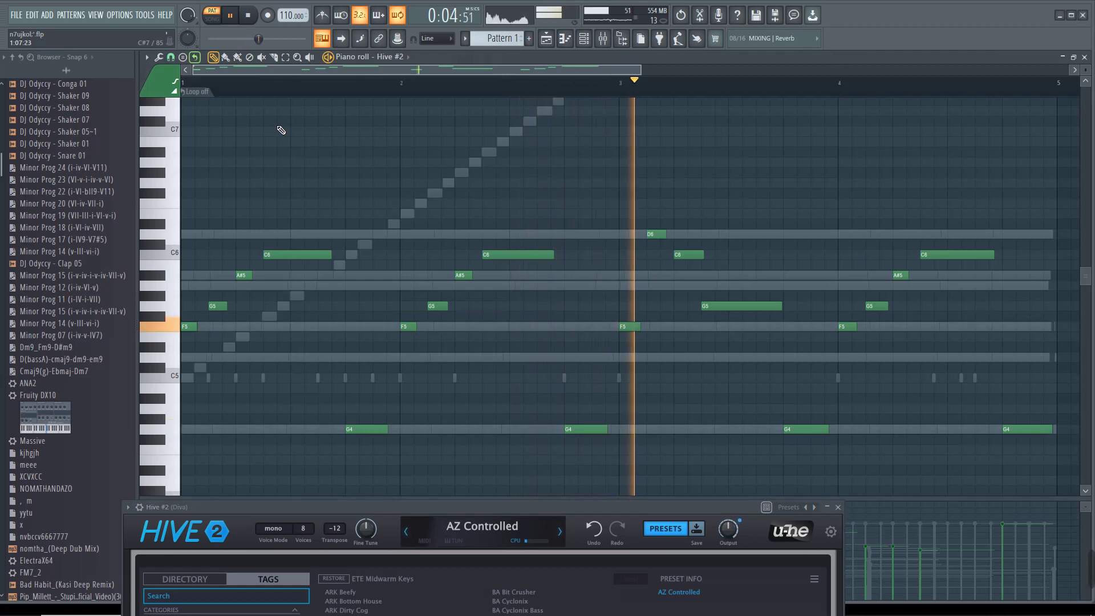
scroll(285, 131, down, 2)
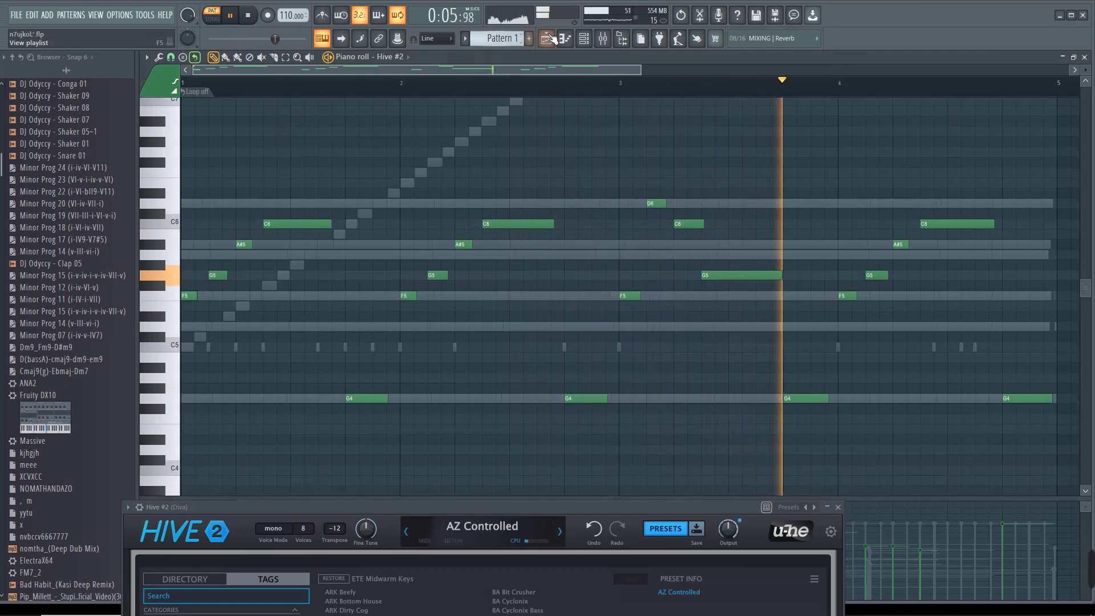
click(584, 38)
click(243, 121)
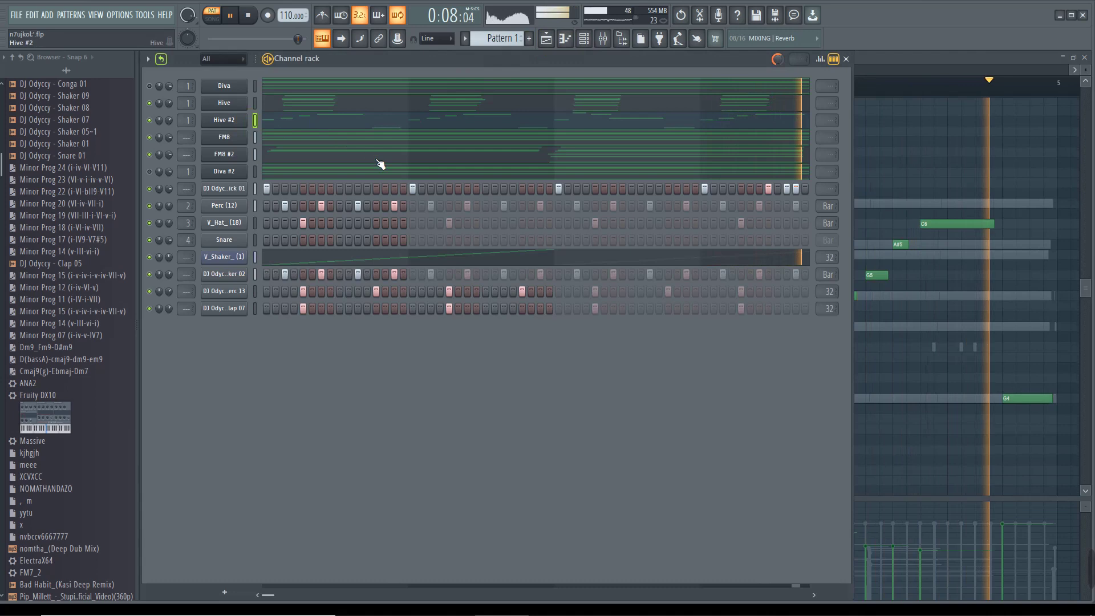
drag(451, 507, 397, 84)
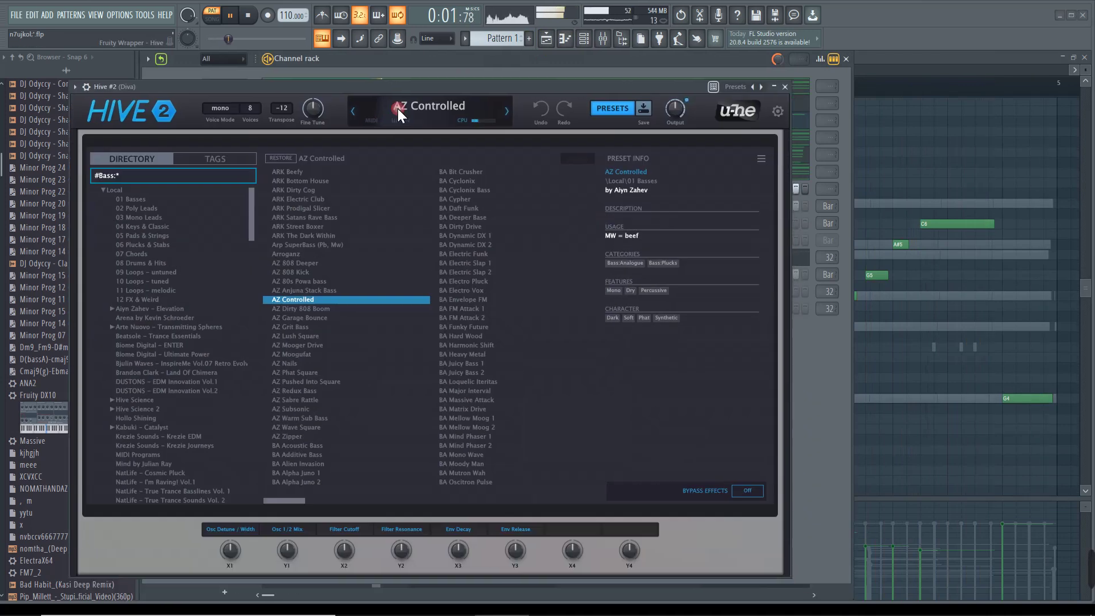
click(314, 309)
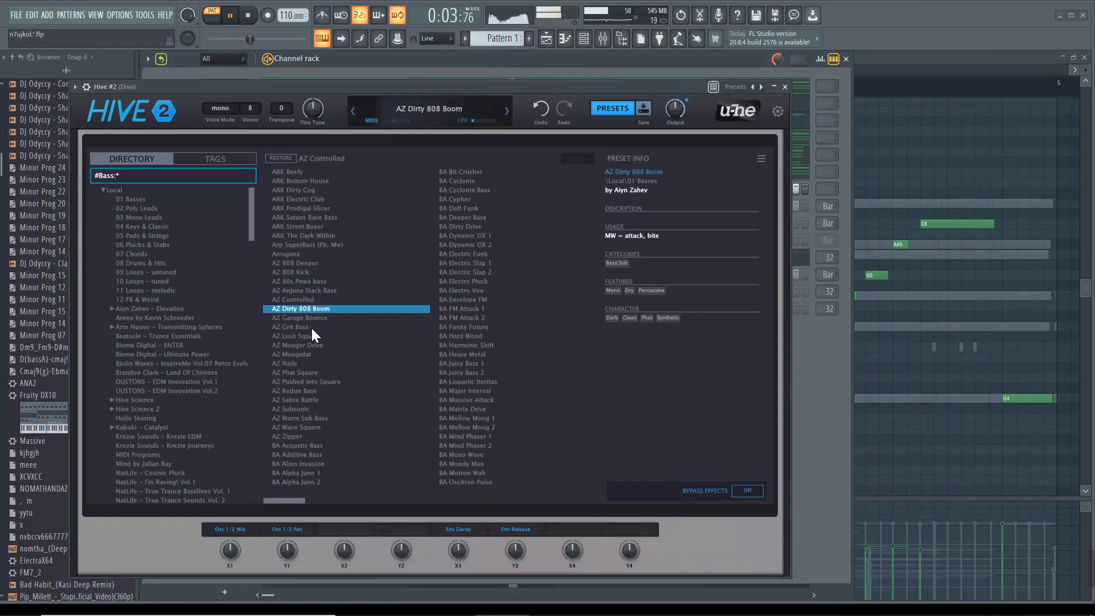
click(311, 327)
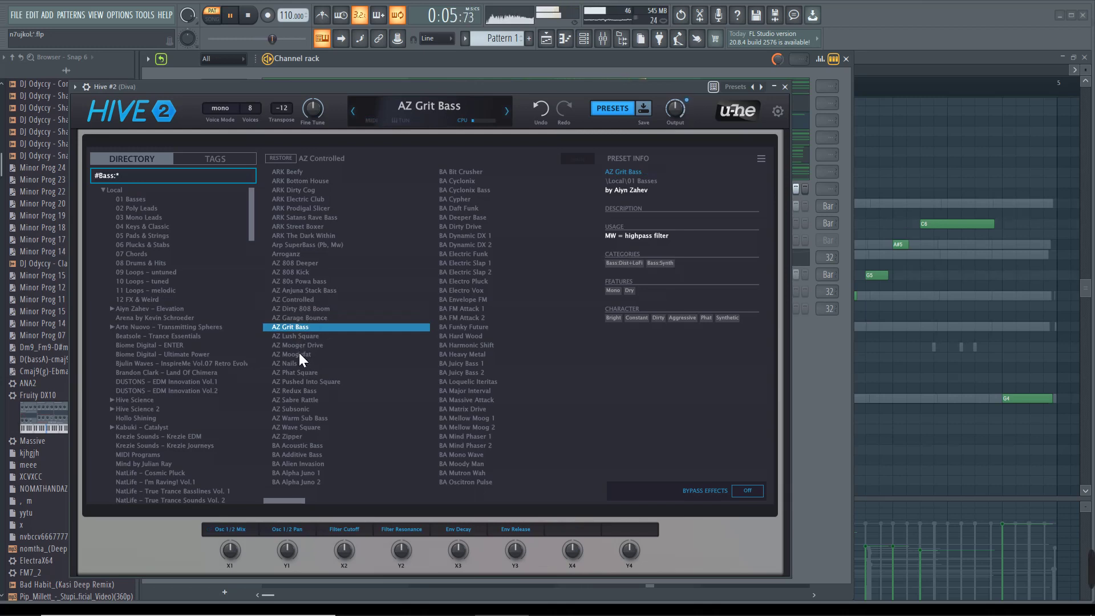
click(299, 353)
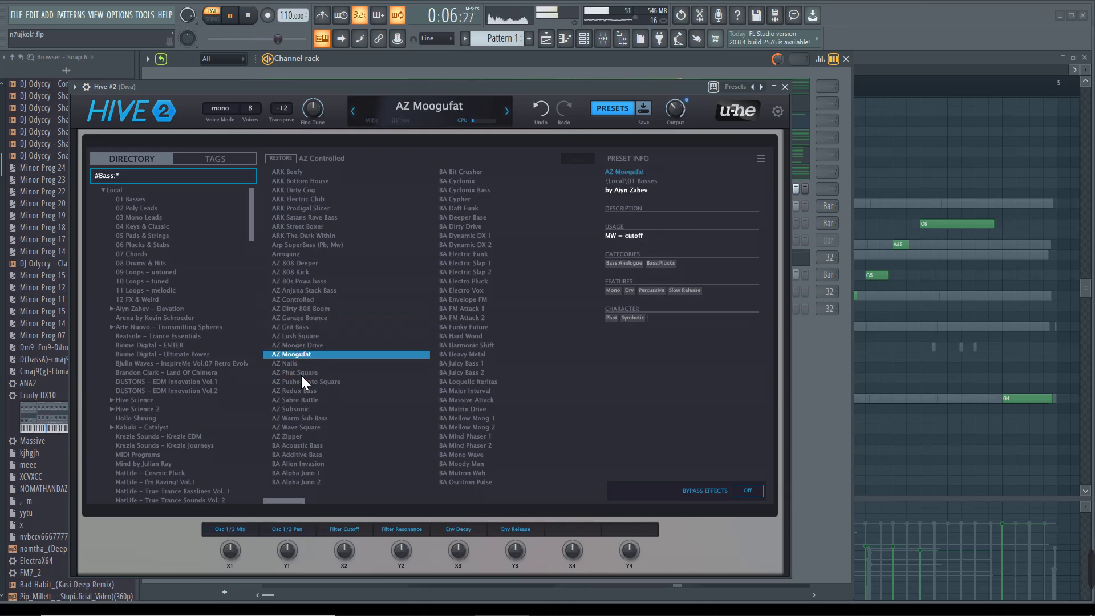
click(297, 482)
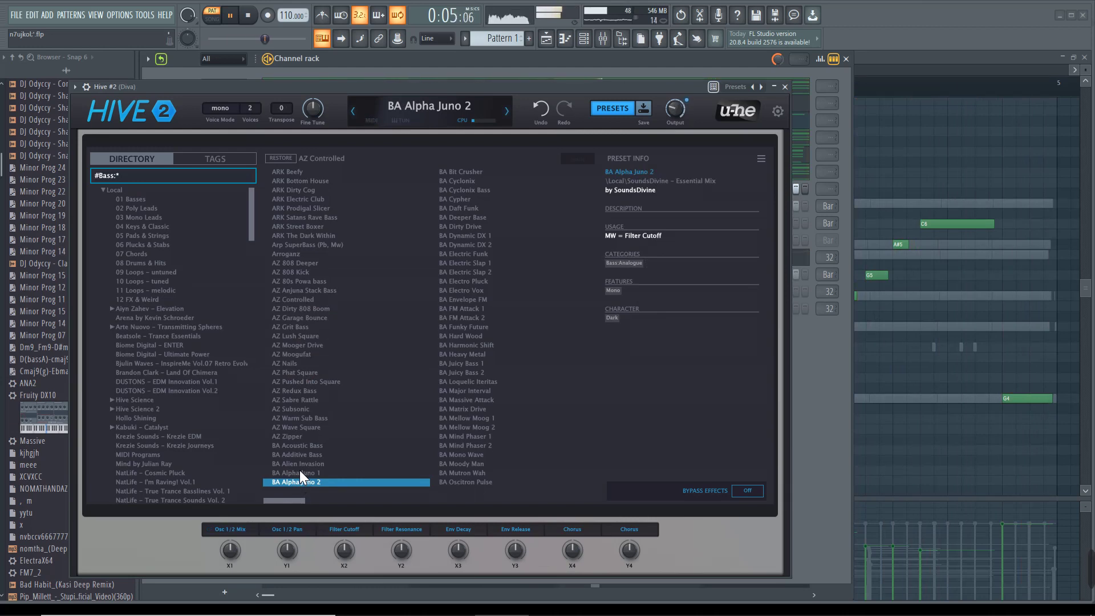
click(785, 87)
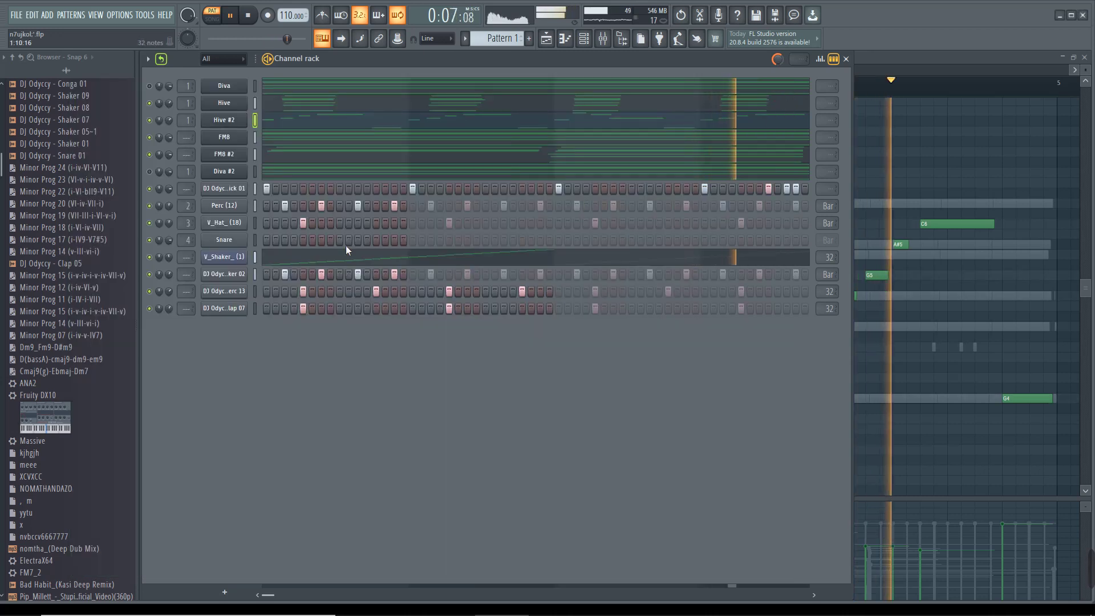
Step: Add kick hits on steps 7, 23, 28, 31, 39 and 45 of the DJ Odyccy - Kick 01 channel
click(332, 193)
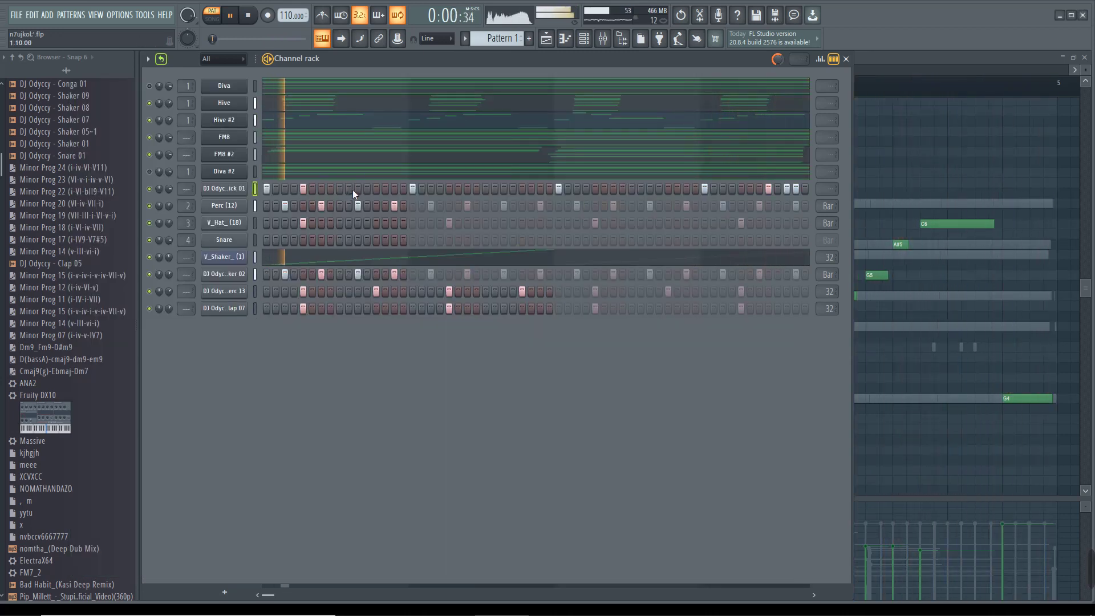
click(303, 189)
click(321, 189)
click(467, 189)
click(512, 189)
click(539, 188)
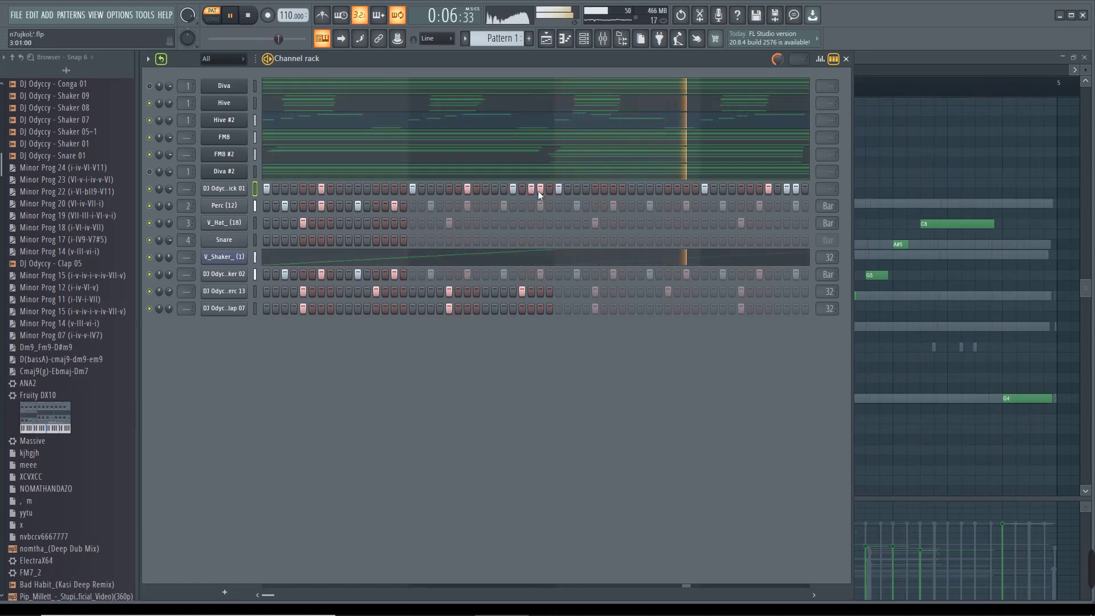
click(612, 188)
click(665, 189)
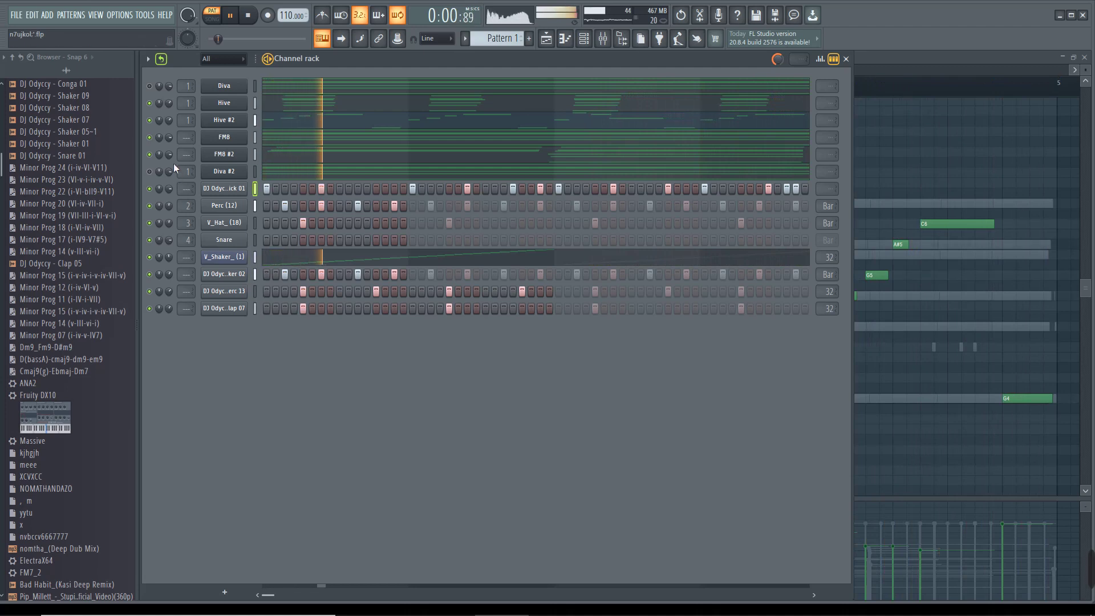
Step: Audition the muted Diva channel briefly, mute it again and clone it twice
click(150, 86)
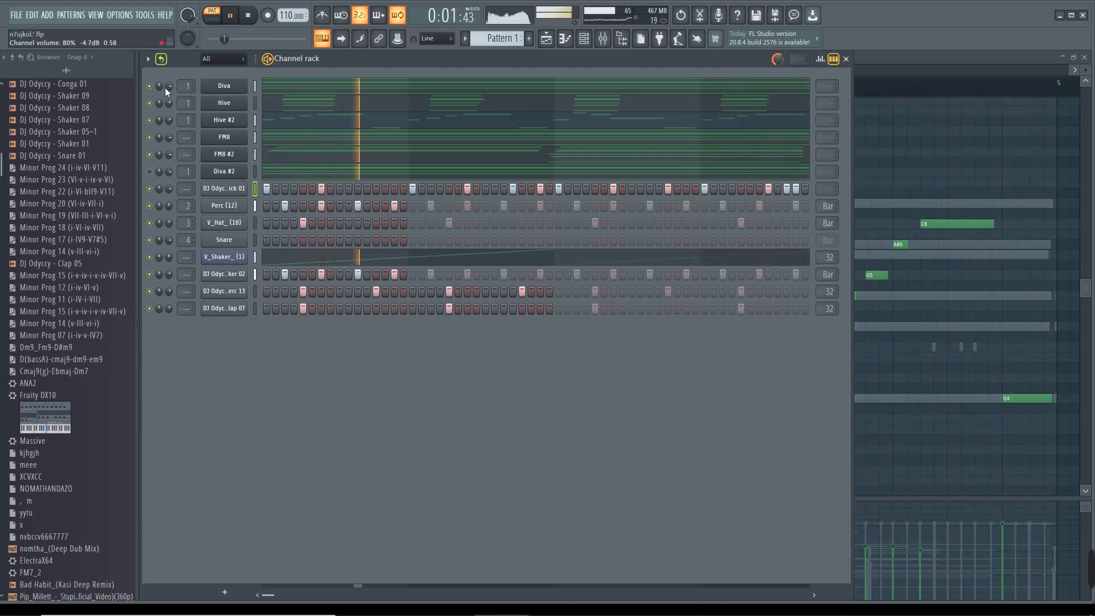
click(150, 85)
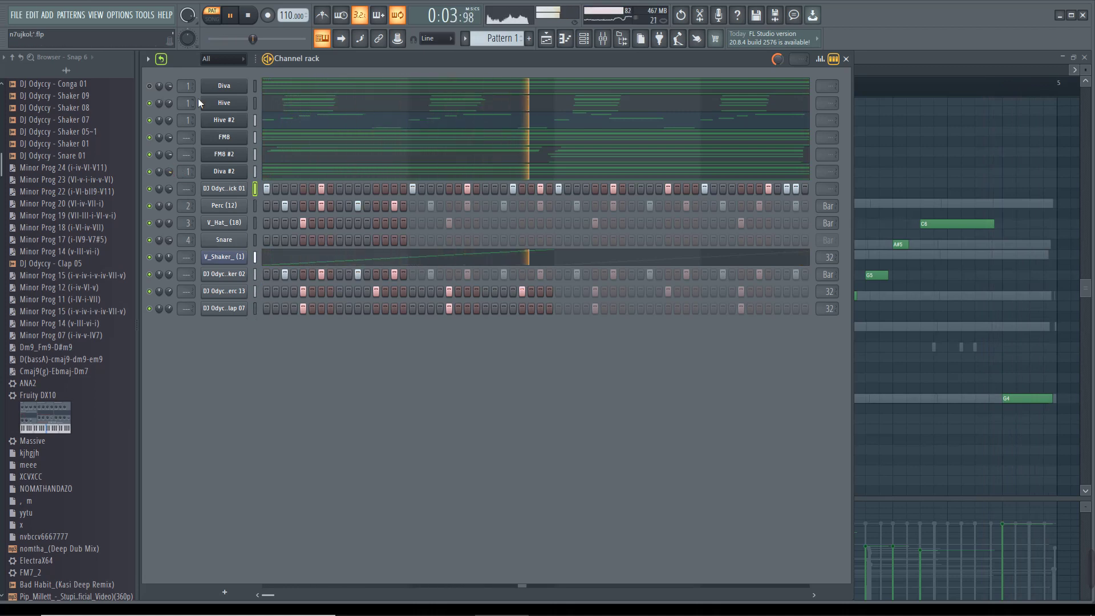
right_click(237, 90)
click(295, 185)
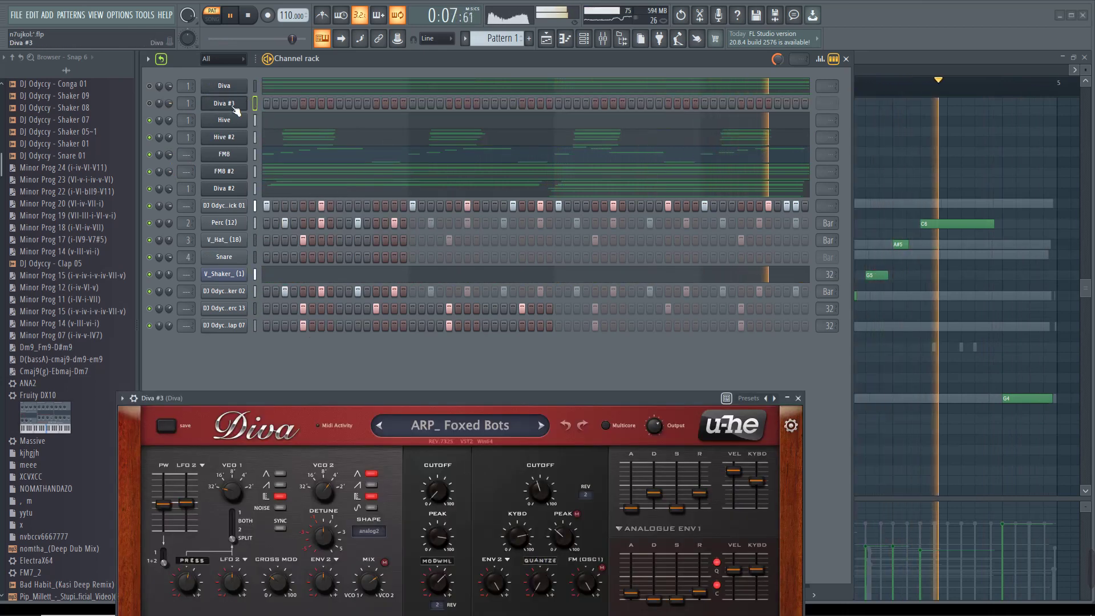
right_click(235, 109)
click(279, 202)
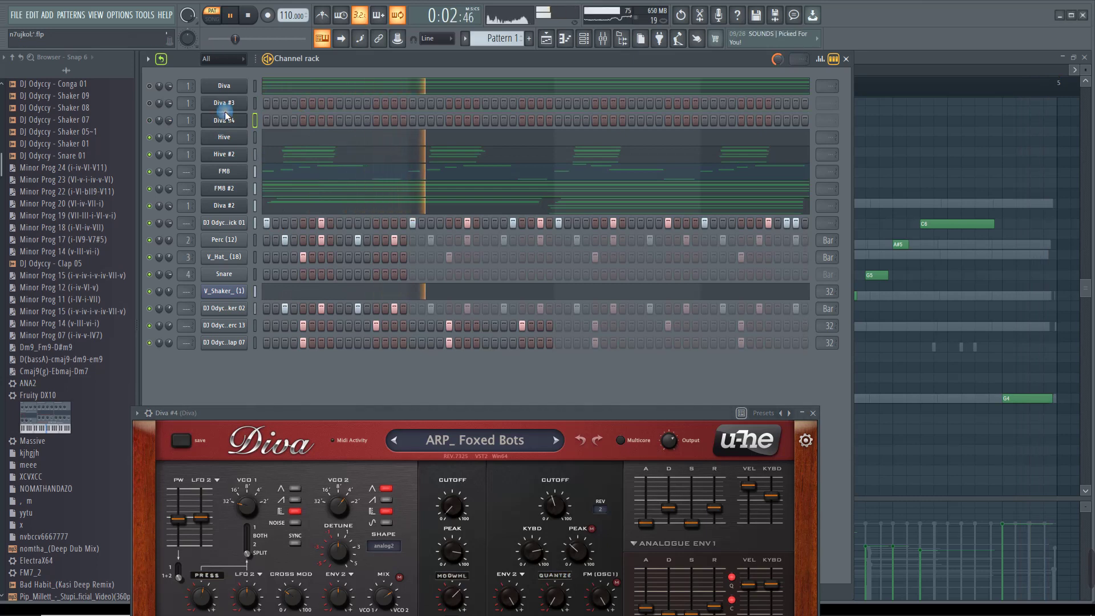
Step: Delete the cloned Diva #3 and Diva #4 channels from the channel rack
right_click(225, 109)
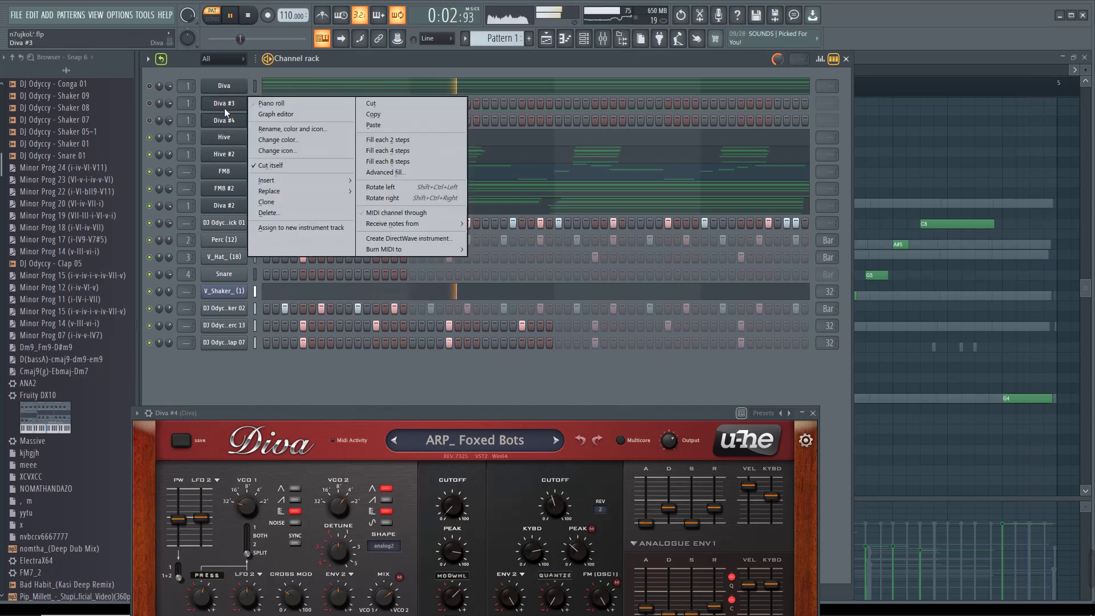
click(285, 213)
click(603, 351)
right_click(224, 103)
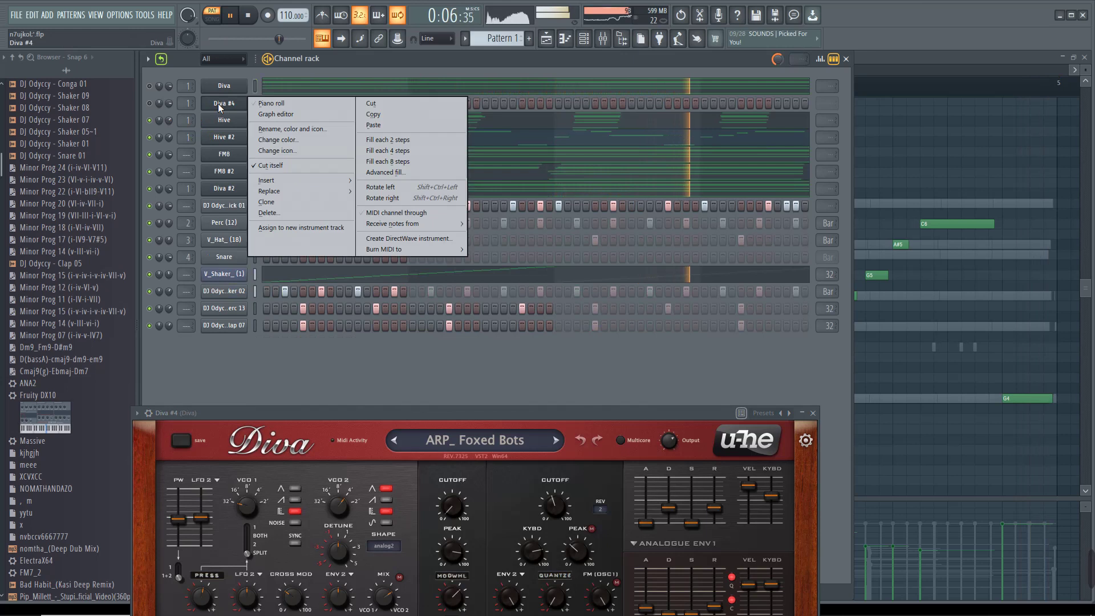
click(295, 220)
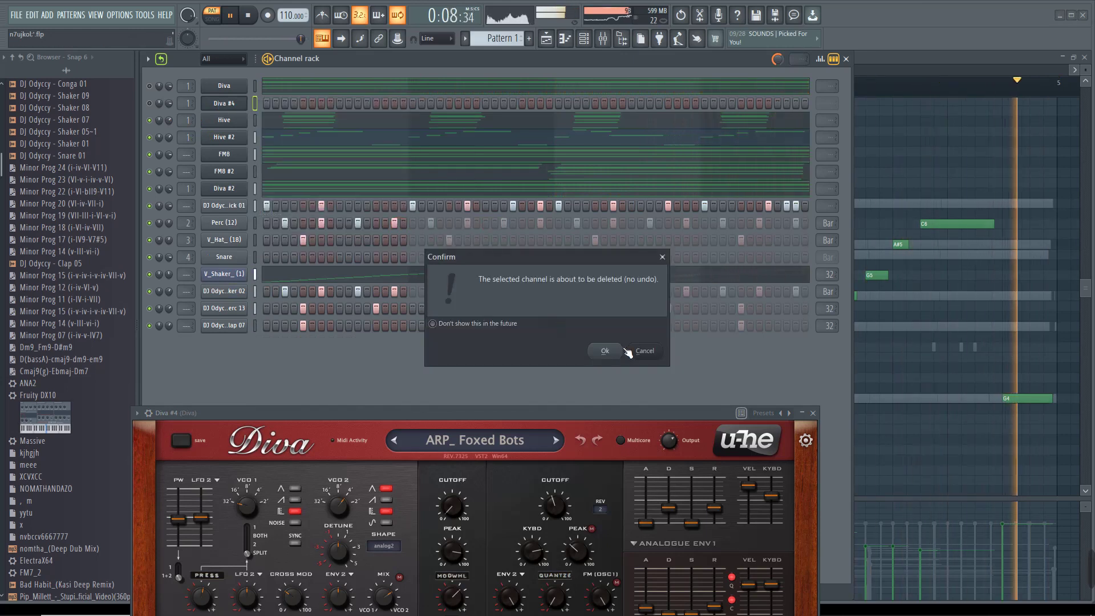
click(604, 349)
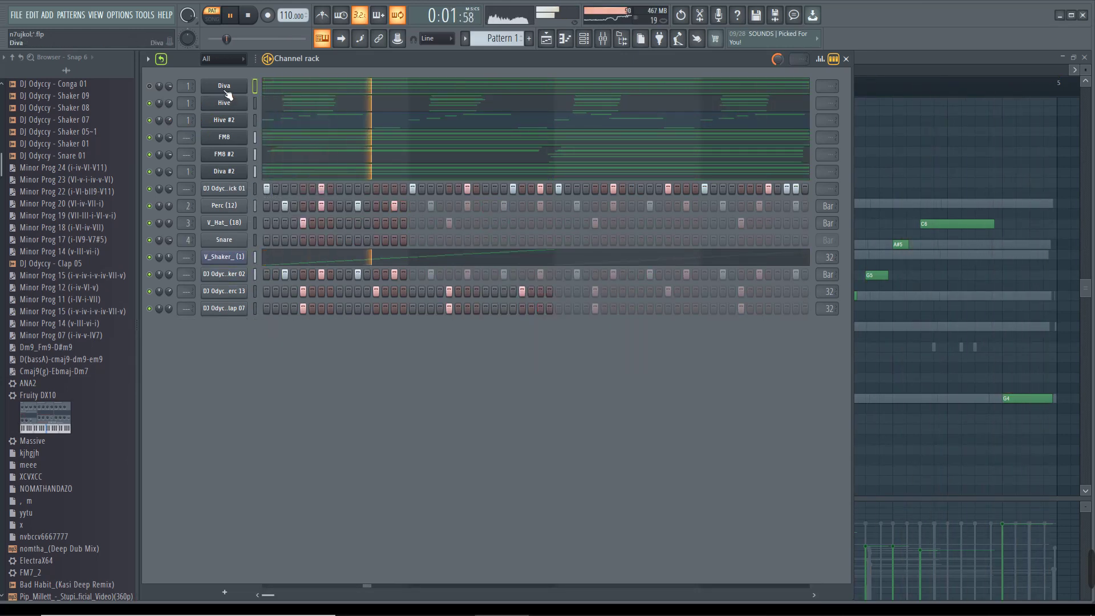
Step: Unmute the original Diva channel for a listen, delete it and adjust the Hive #2 channel volume slightly
click(150, 86)
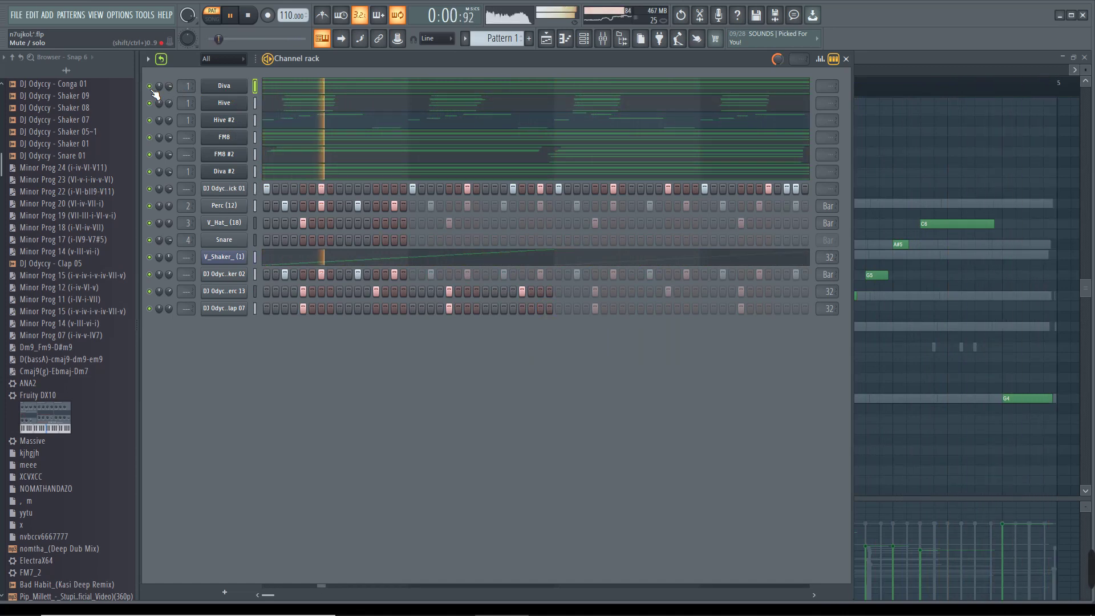
right_click(214, 90)
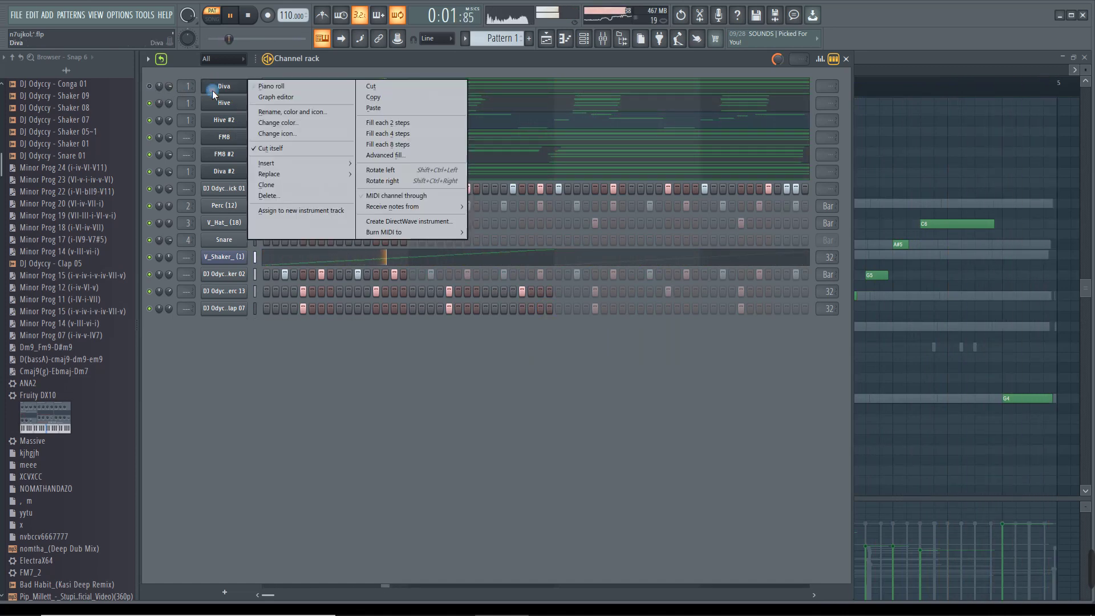
click(270, 197)
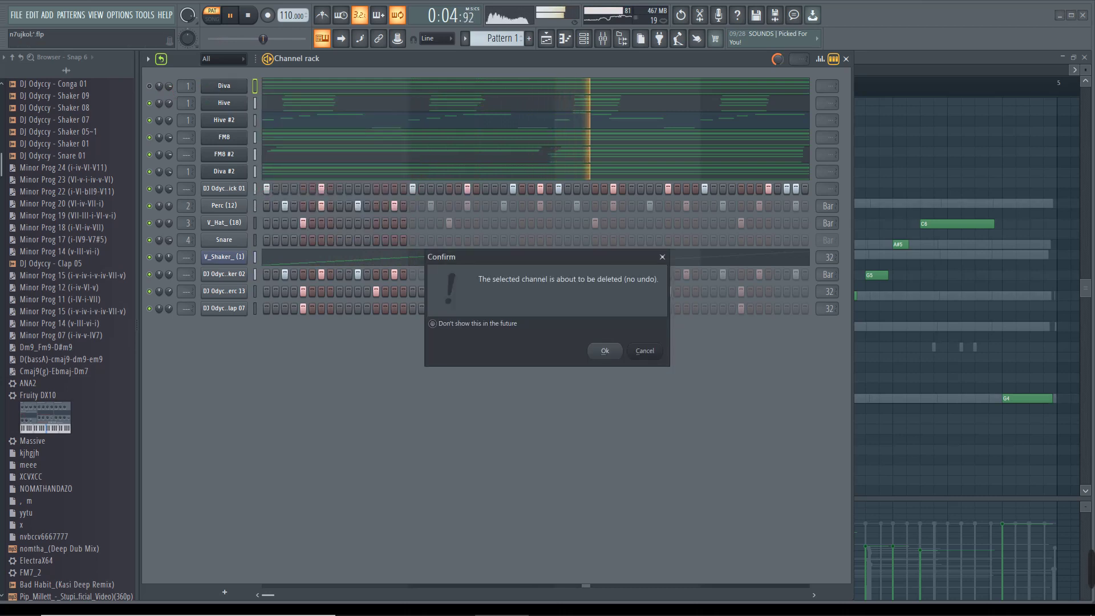
click(604, 351)
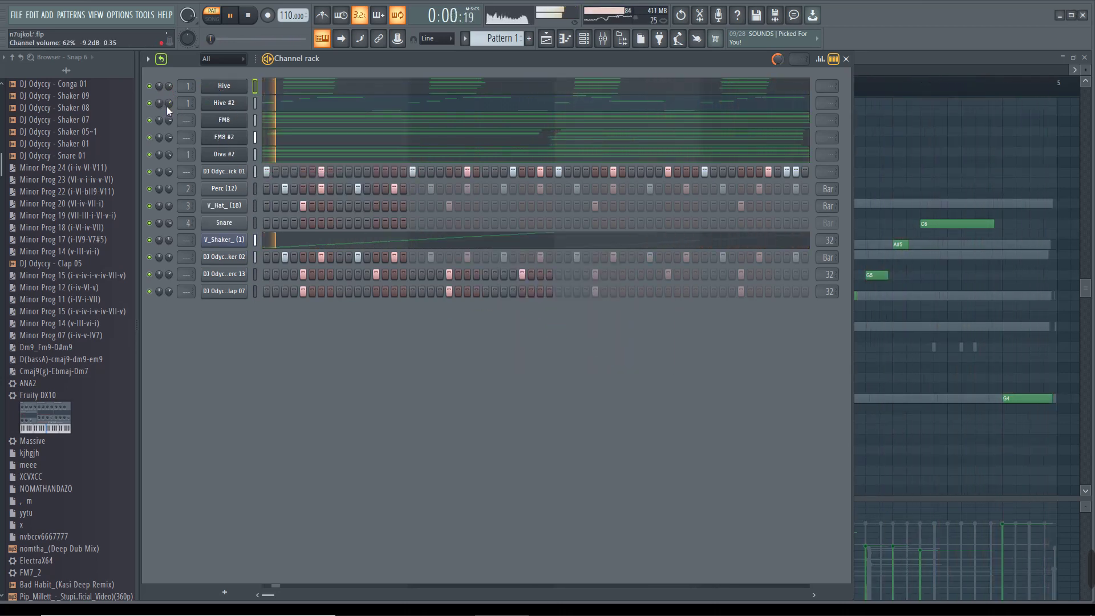
drag(168, 104, 169, 99)
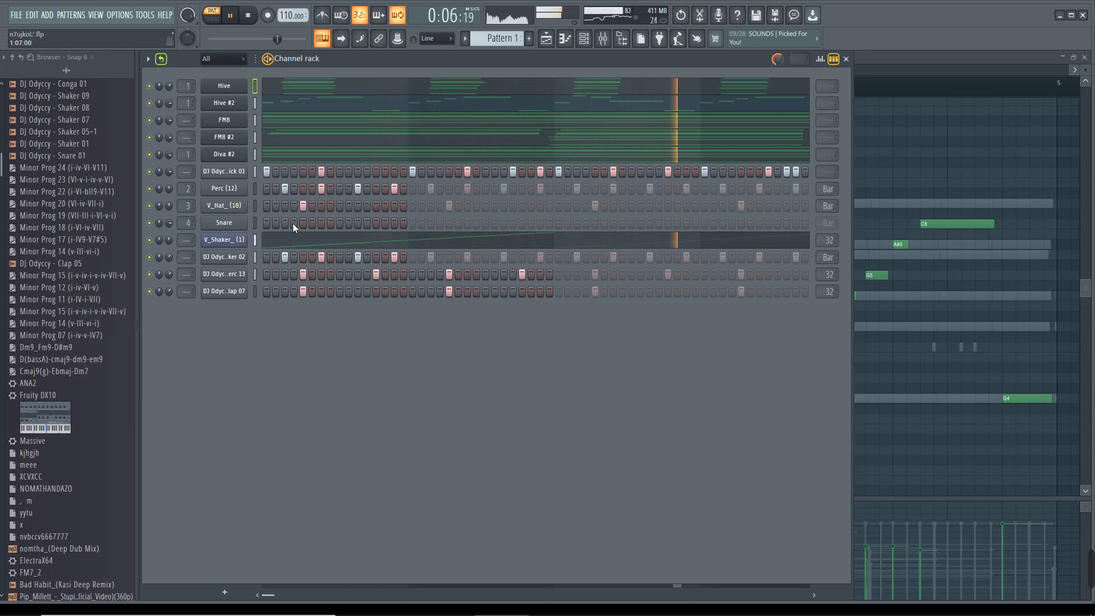
Step: Find the Rm017A-EQ Rimshot sample in the browser and add it as a new channel below Clap 07
scroll(109, 285, down, 6)
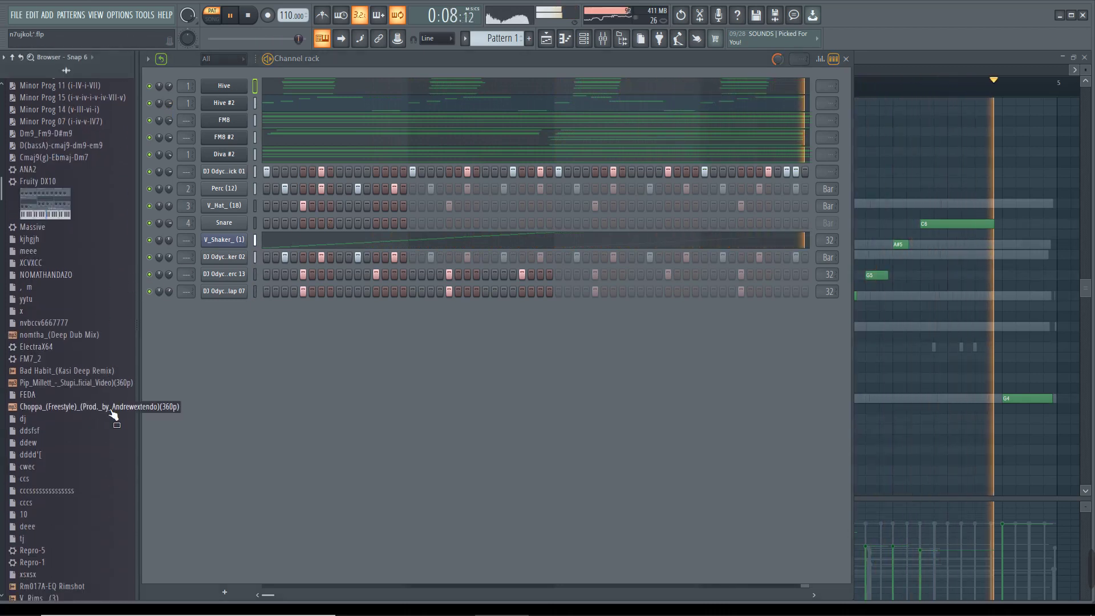
click(54, 369)
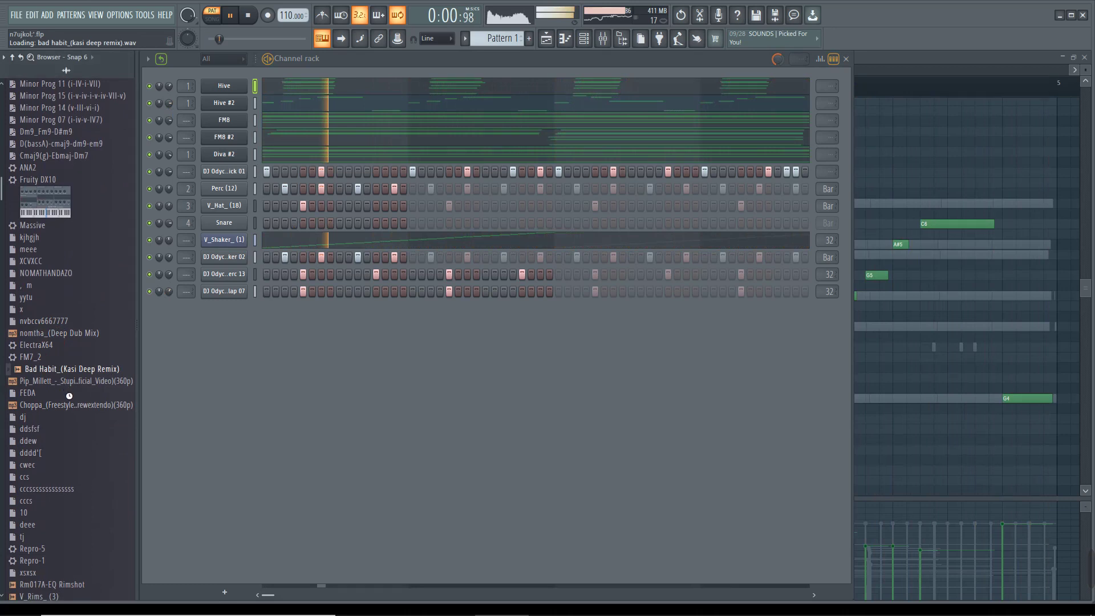
scroll(69, 395, down, 10)
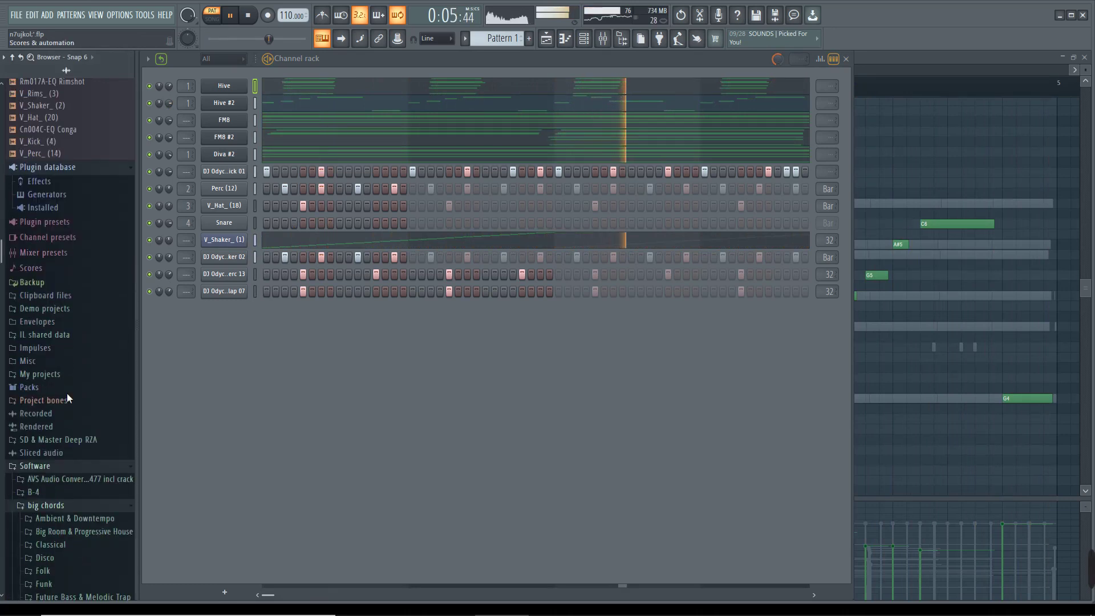
drag(55, 225, 286, 347)
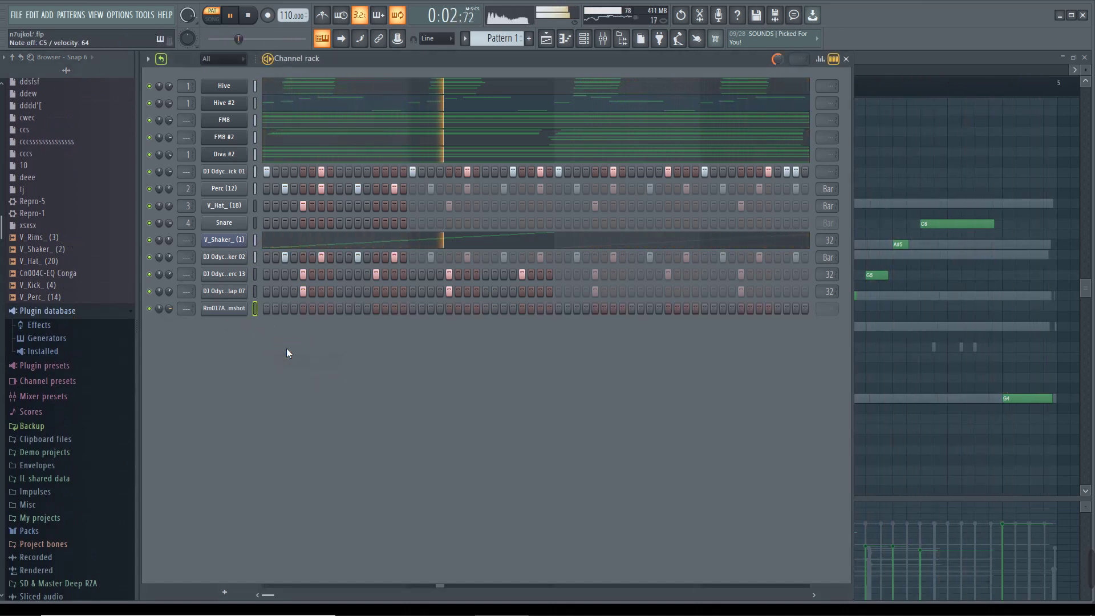
Step: Record live C5 hits twice per bar across four bars on the Rimshot channel and check them in the piano roll
key(r)
key(z)
key(z)
key(z)
key(z)
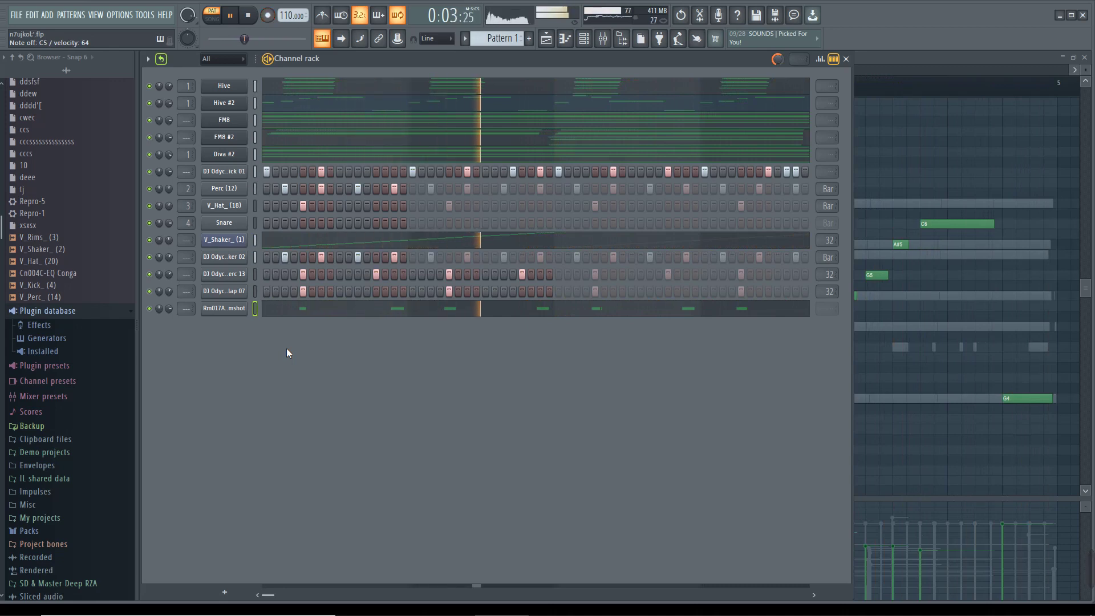
click(342, 311)
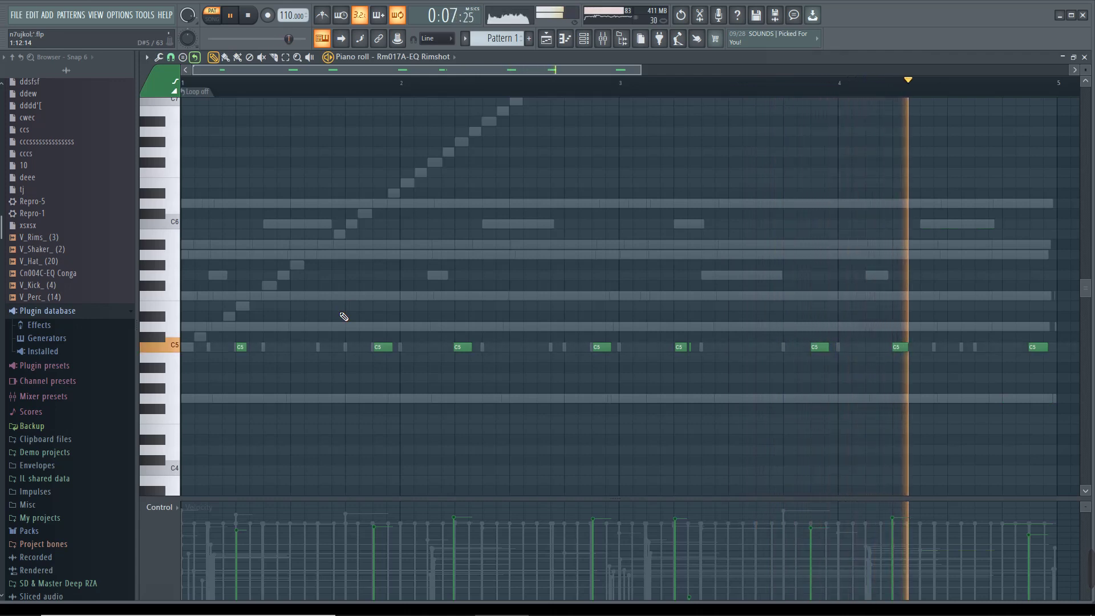
key(F7)
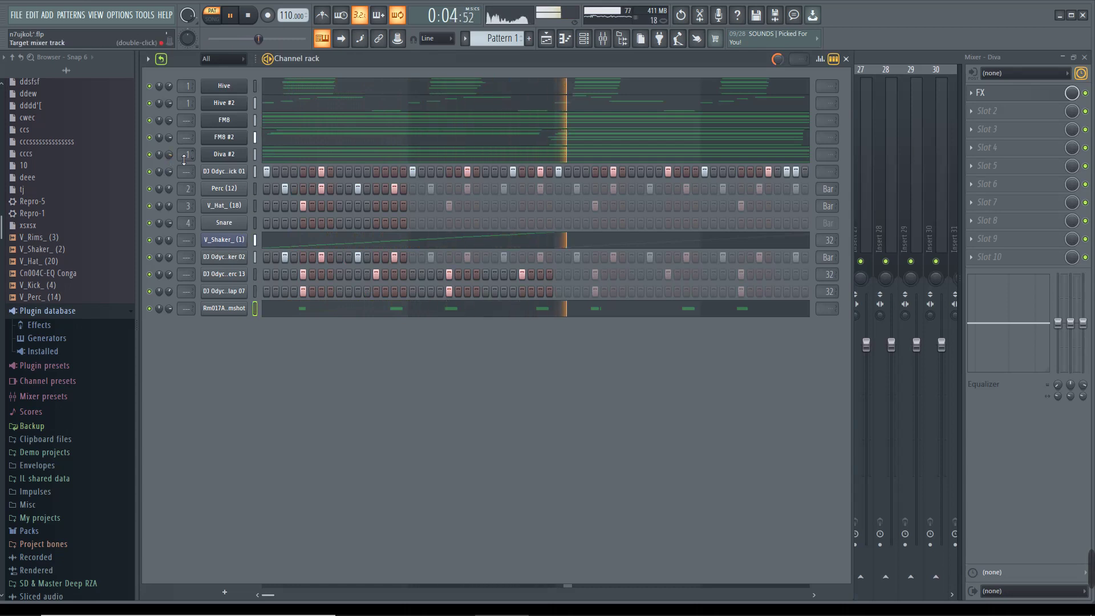
Step: Open Diva #2's main synth page and adjust the filter cutoff with controller linking enabled
click(224, 154)
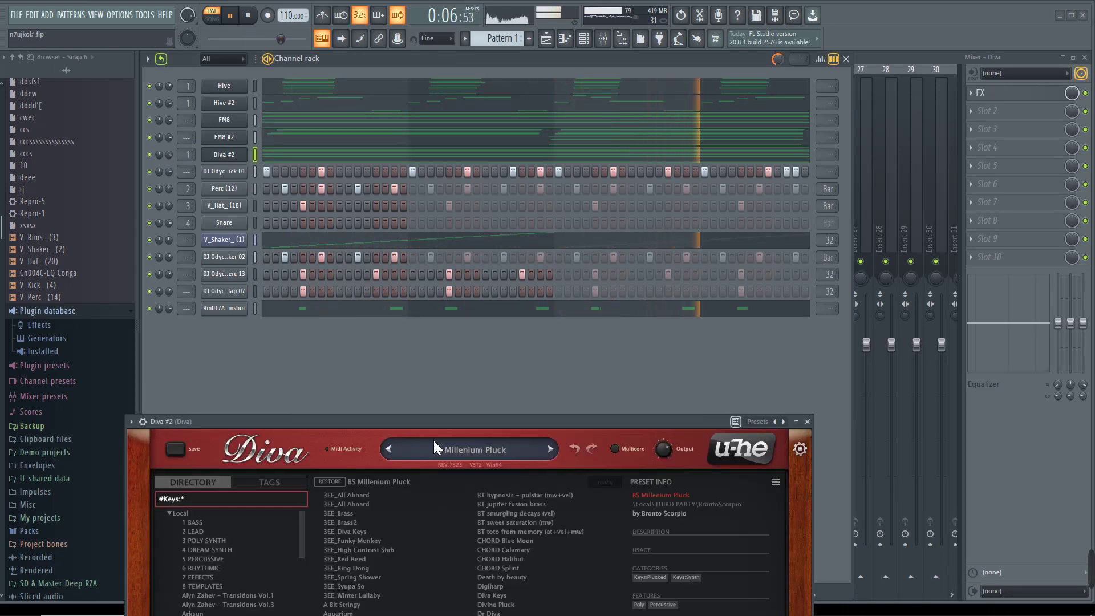
click(618, 551)
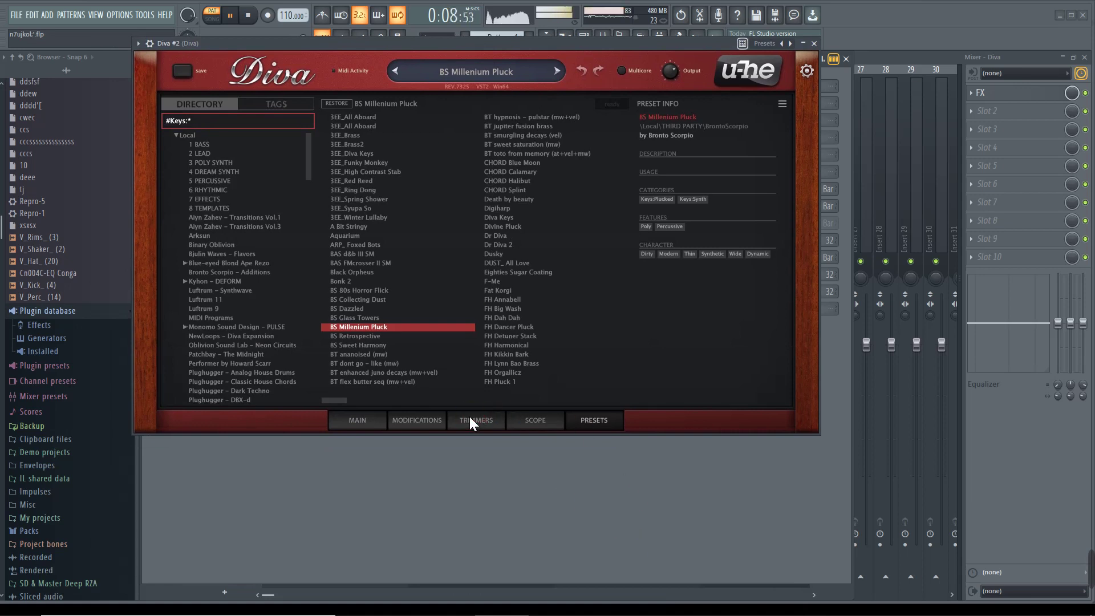
click(380, 430)
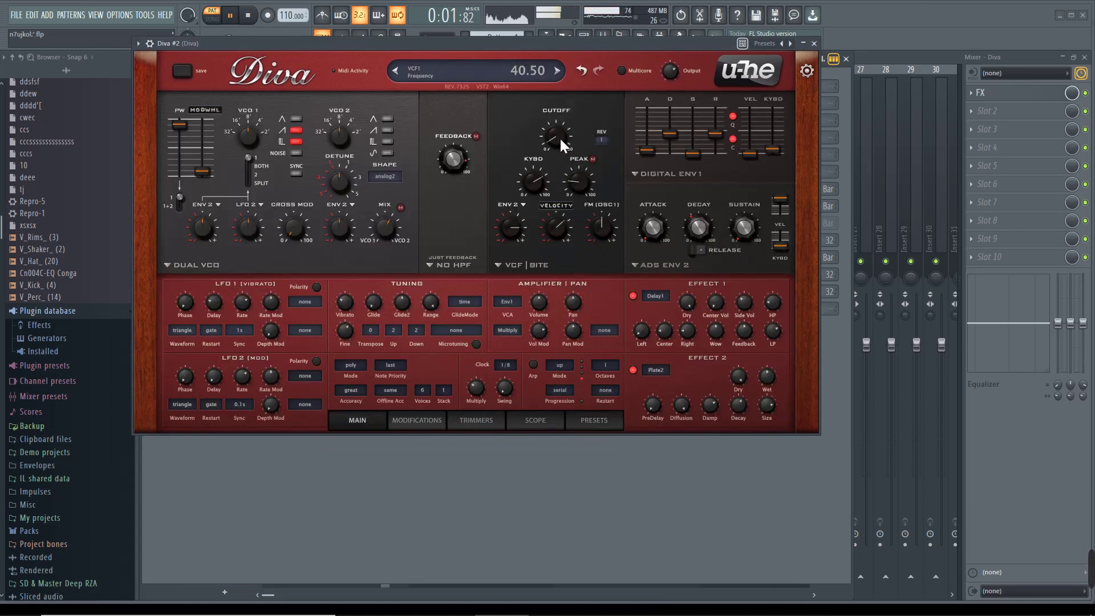
click(540, 212)
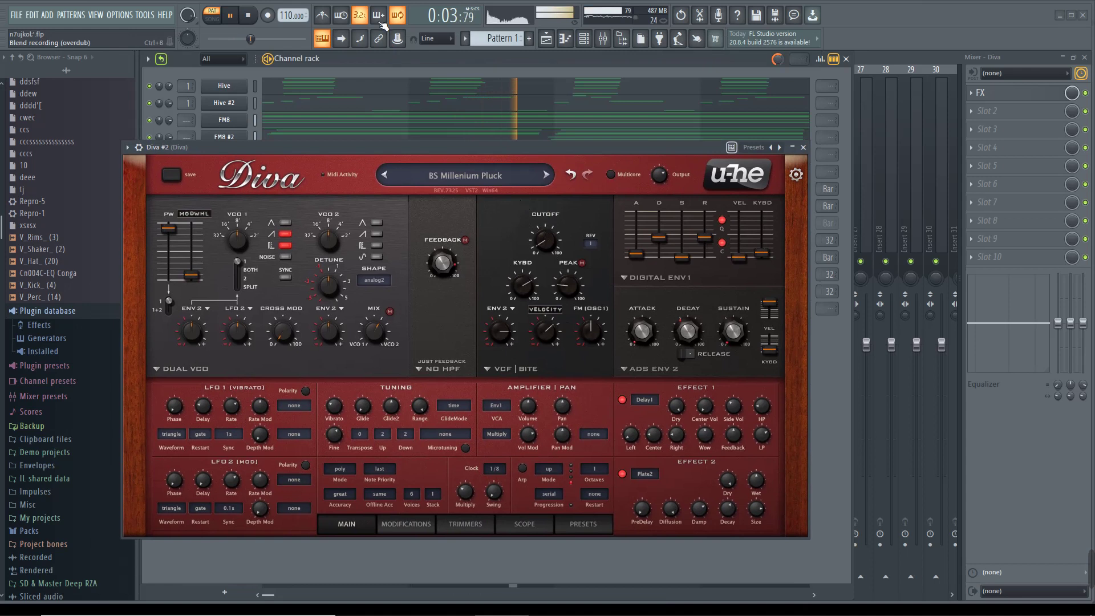
mouse_move(538, 232)
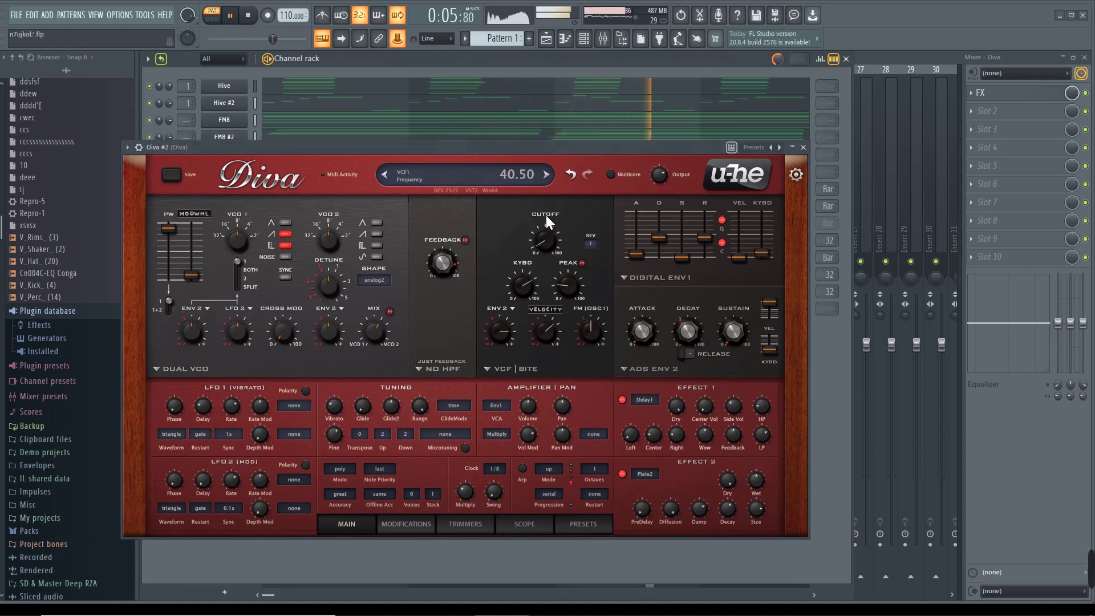
drag(543, 235, 546, 228)
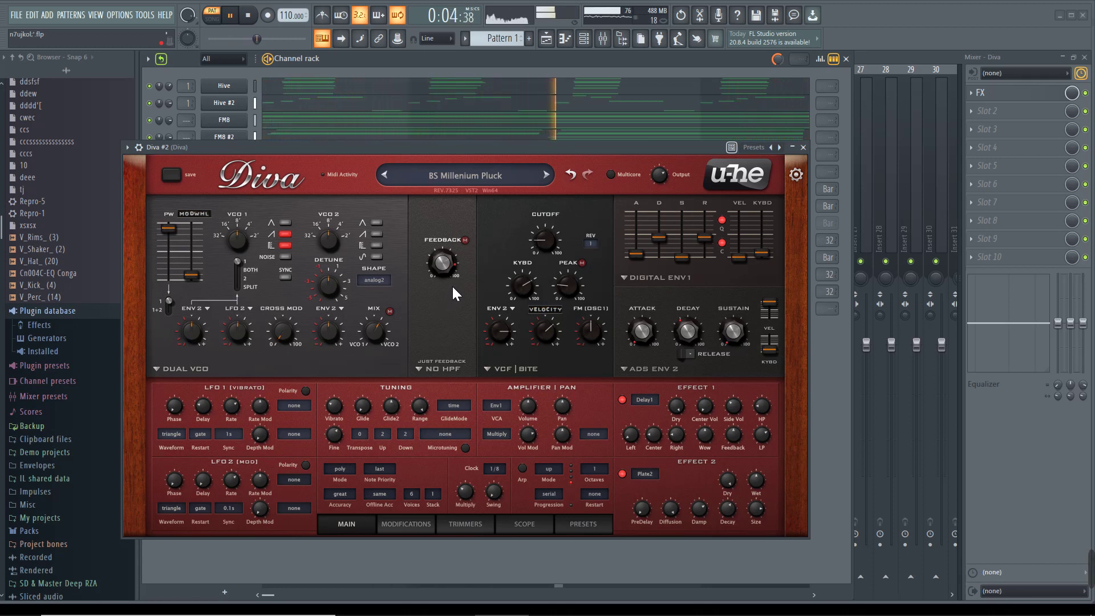
Step: Lower Diva #2's VCF1 feedback to about 80.5
mouse_move(454, 283)
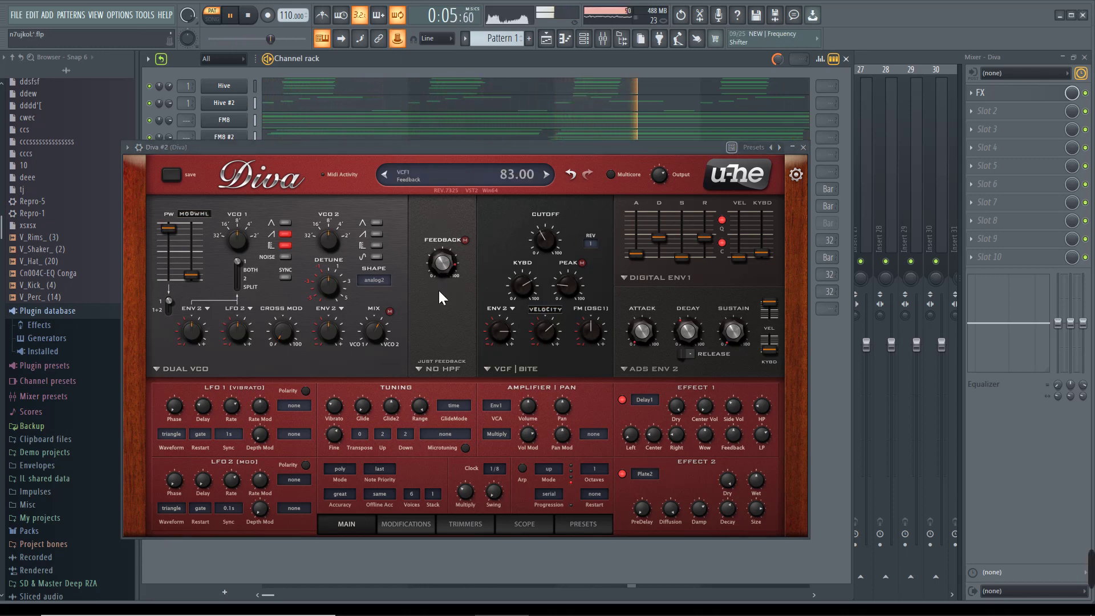
scroll(443, 272, down, 5)
scroll(442, 269, up, 3)
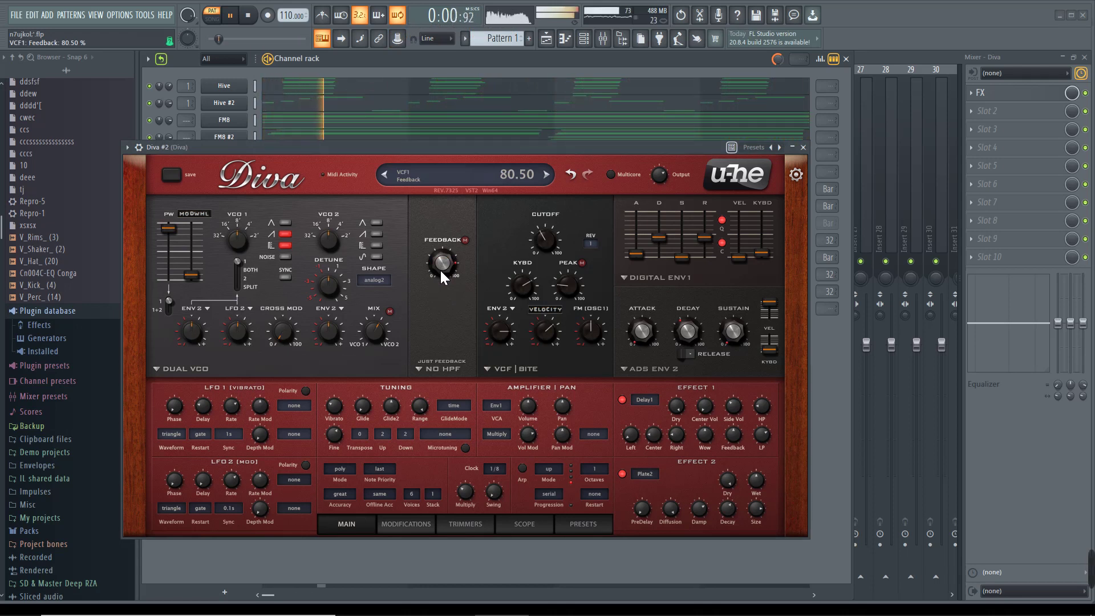
scroll(446, 262, up, 2)
scroll(446, 263, down, 2)
scroll(446, 262, up, 1)
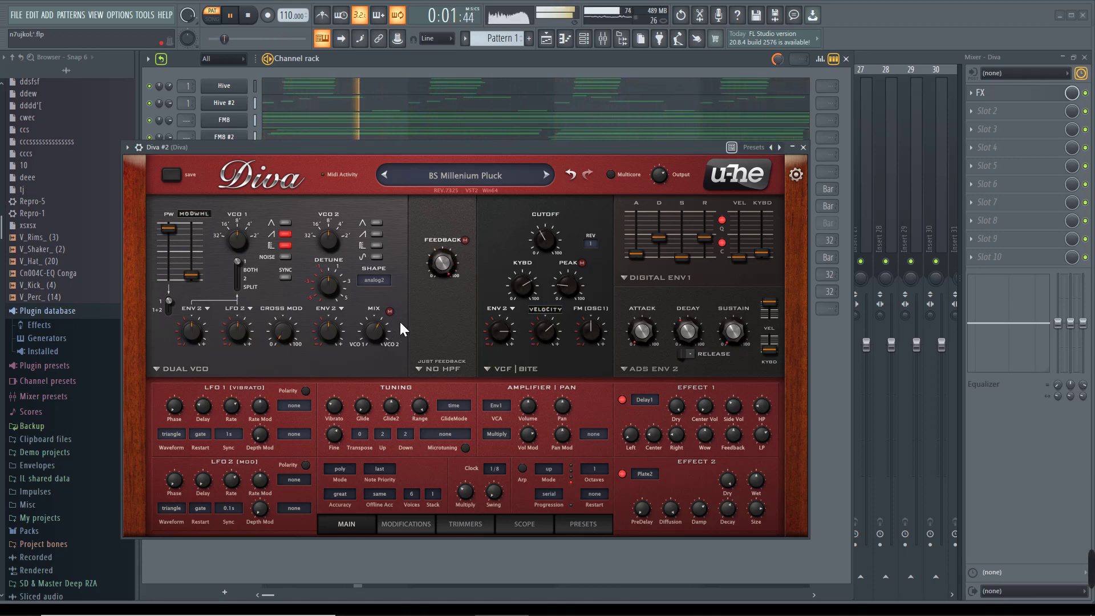
Step: Set Diva #2's oscillator mix to 59
mouse_move(370, 323)
mouse_move(349, 279)
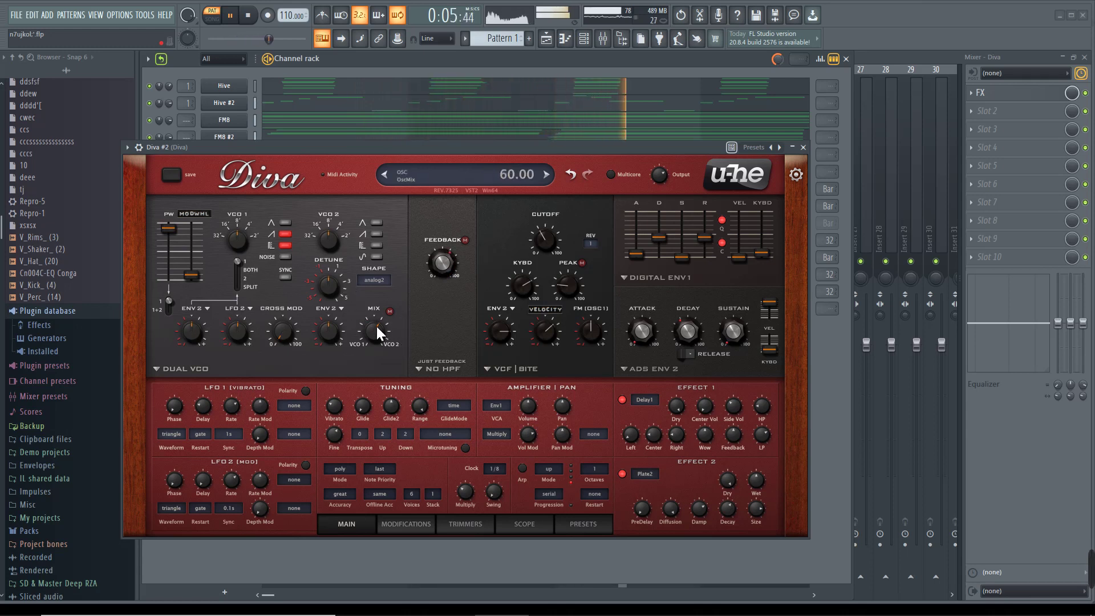
drag(369, 325, 368, 328)
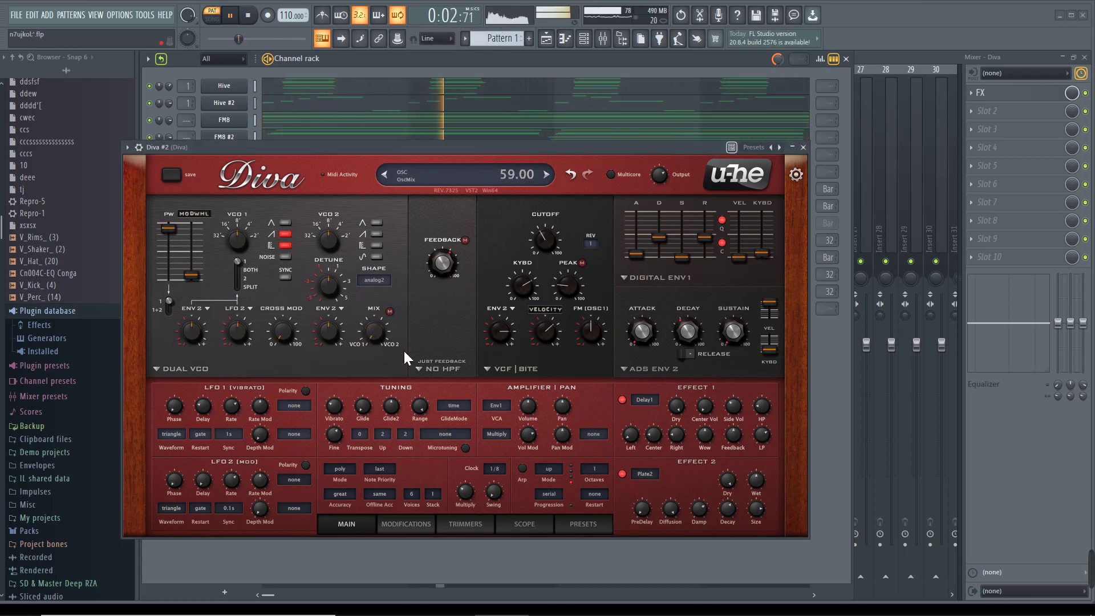
mouse_move(494, 341)
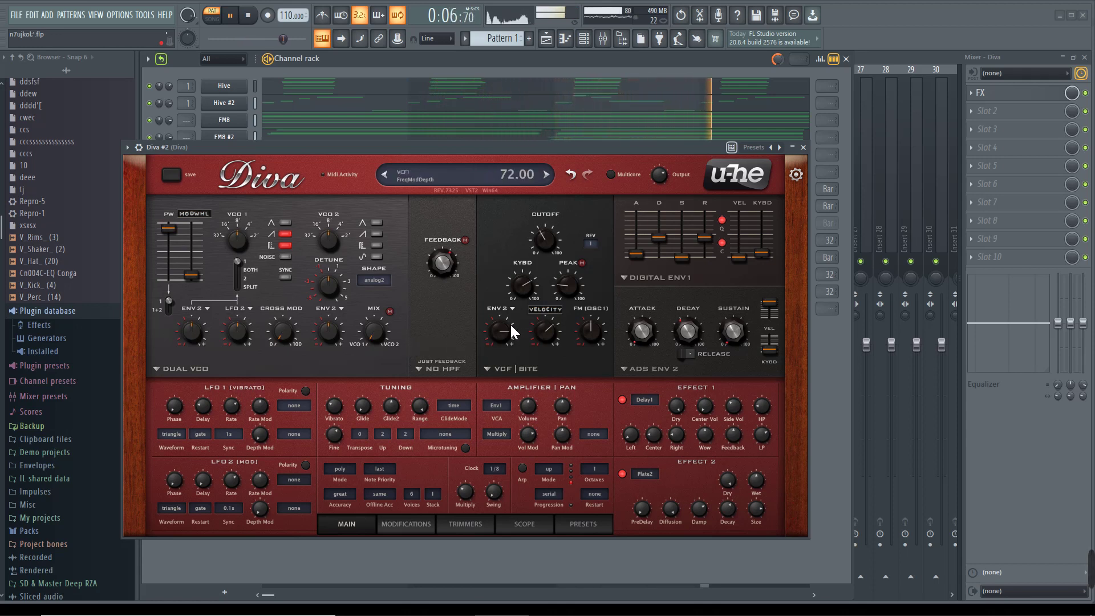
Step: Set Diva #2's VCF1 envelope 2 depth to 40, key follow to 70, filter FM to 2 and resonance to 22.5
mouse_move(526, 297)
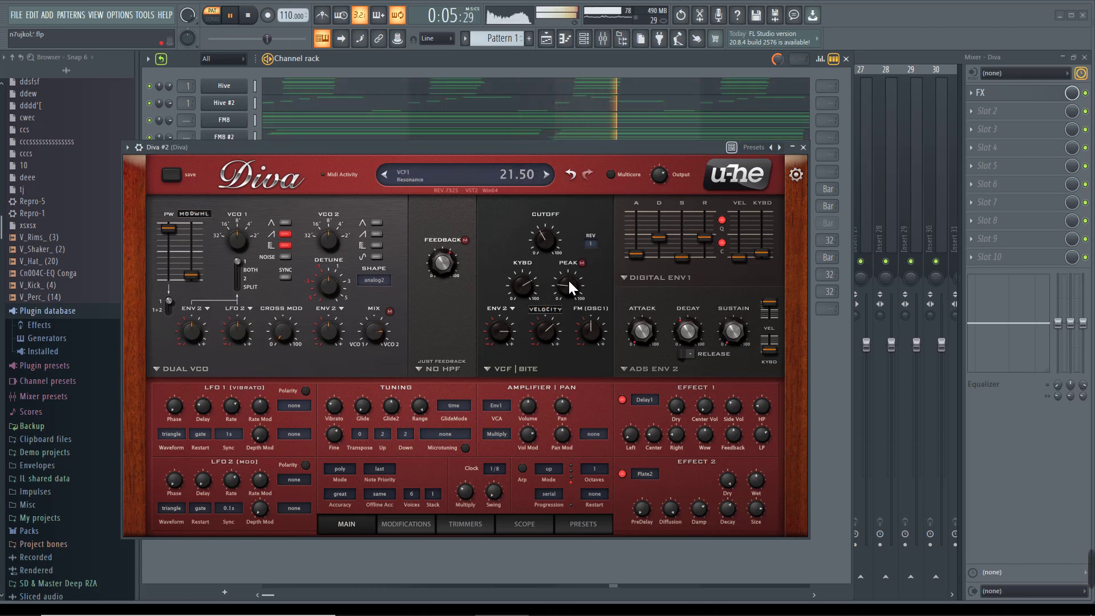
mouse_move(505, 332)
mouse_down()
mouse_move(502, 357)
mouse_move(508, 316)
mouse_move(538, 327)
mouse_move(506, 334)
mouse_up()
drag(586, 328, 590, 319)
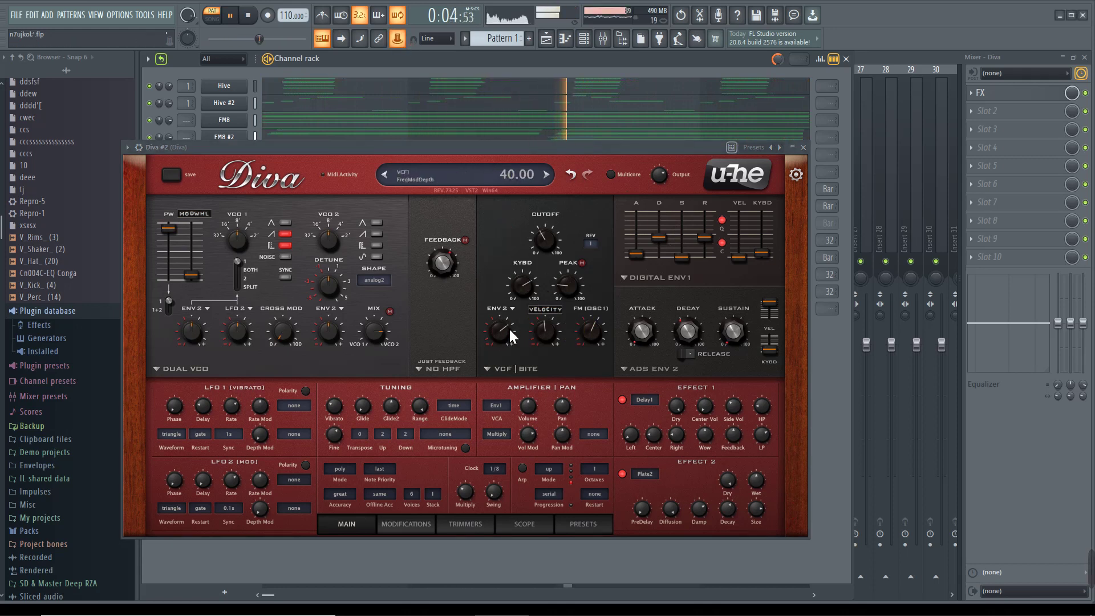
drag(544, 330, 584, 333)
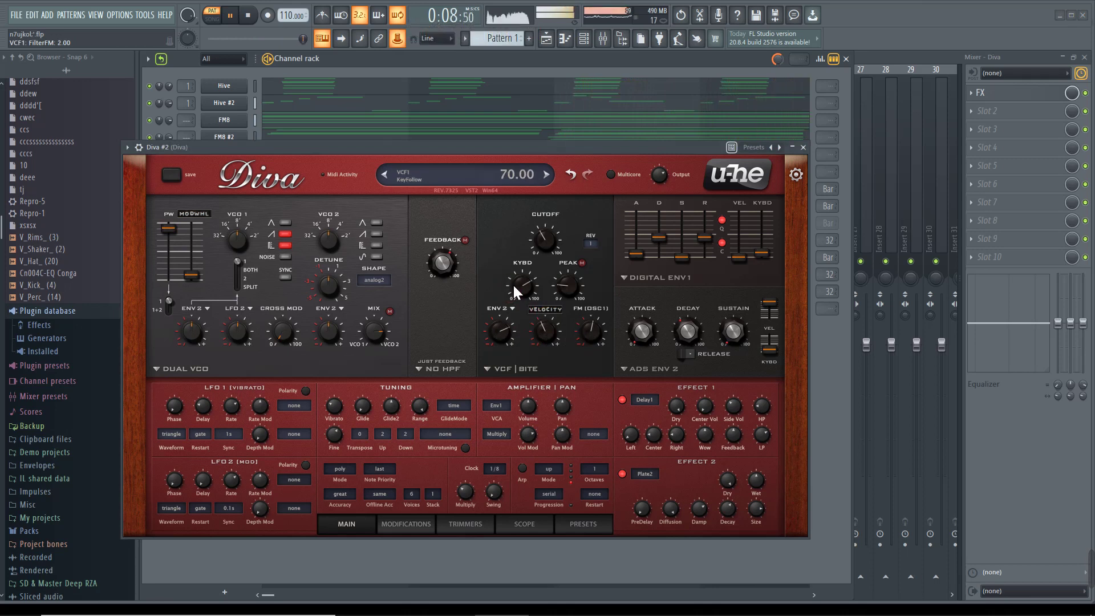
drag(567, 286, 574, 288)
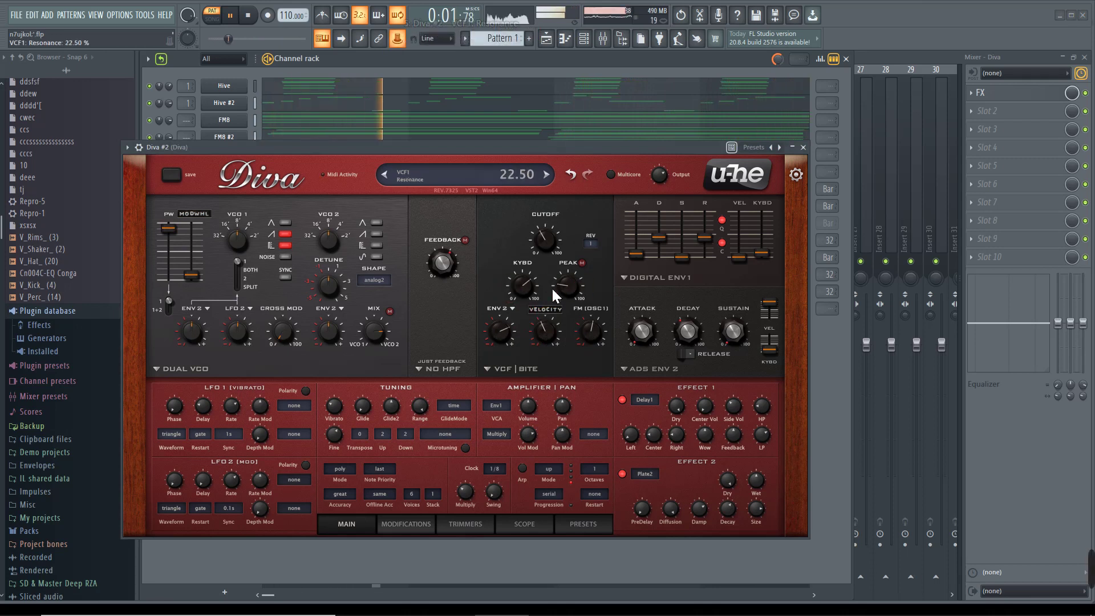
Step: Link Diva #2's VCF1 resonance to a MIDI controller with auto detect, and minimise the plugin window
key(ctrl+j)
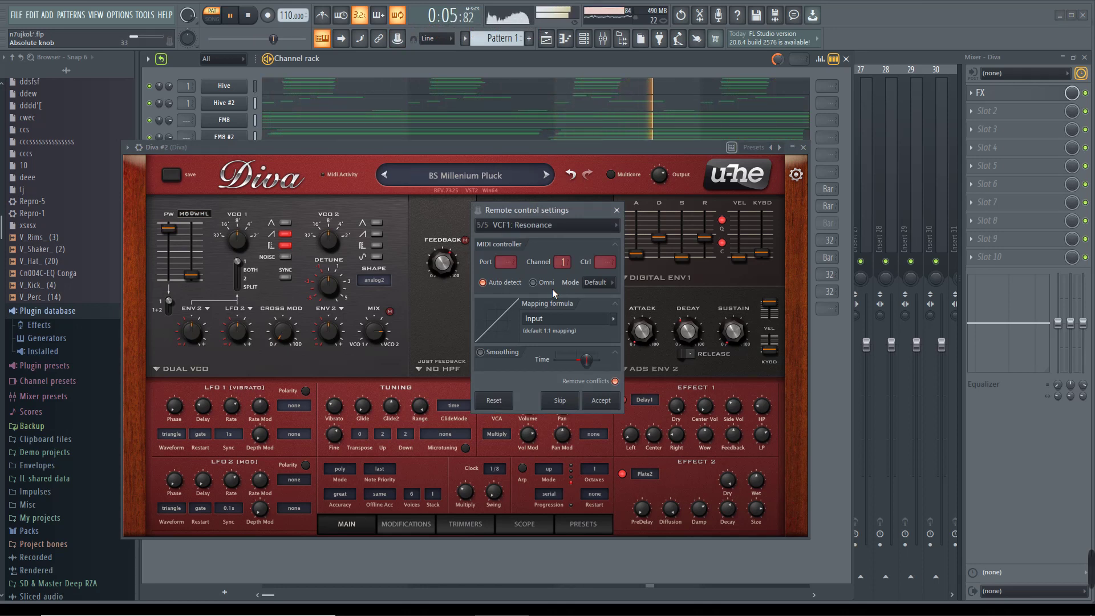
key(Return)
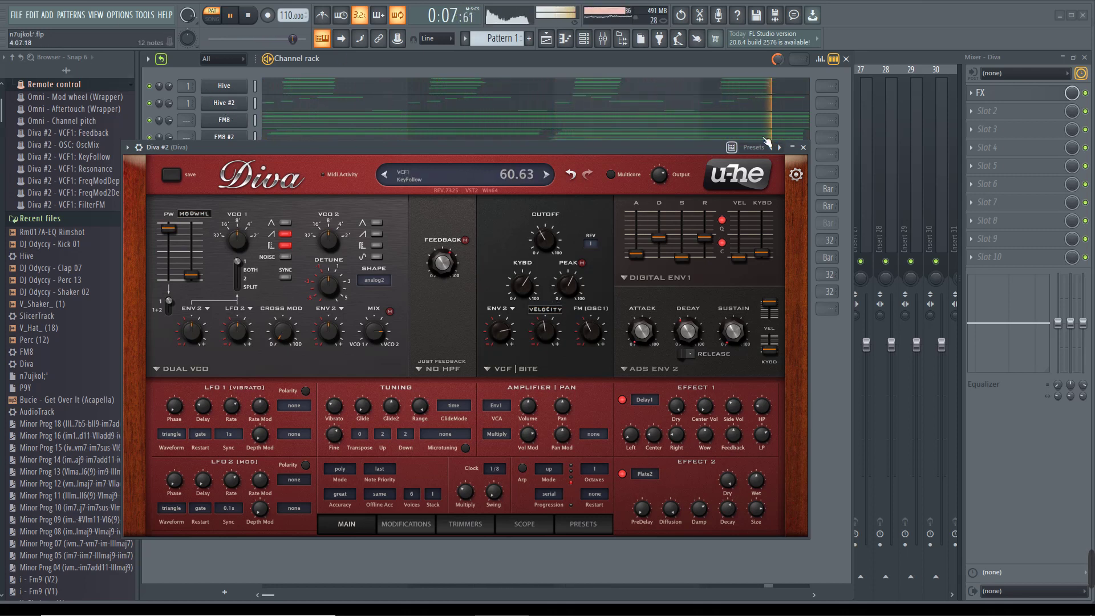
click(792, 147)
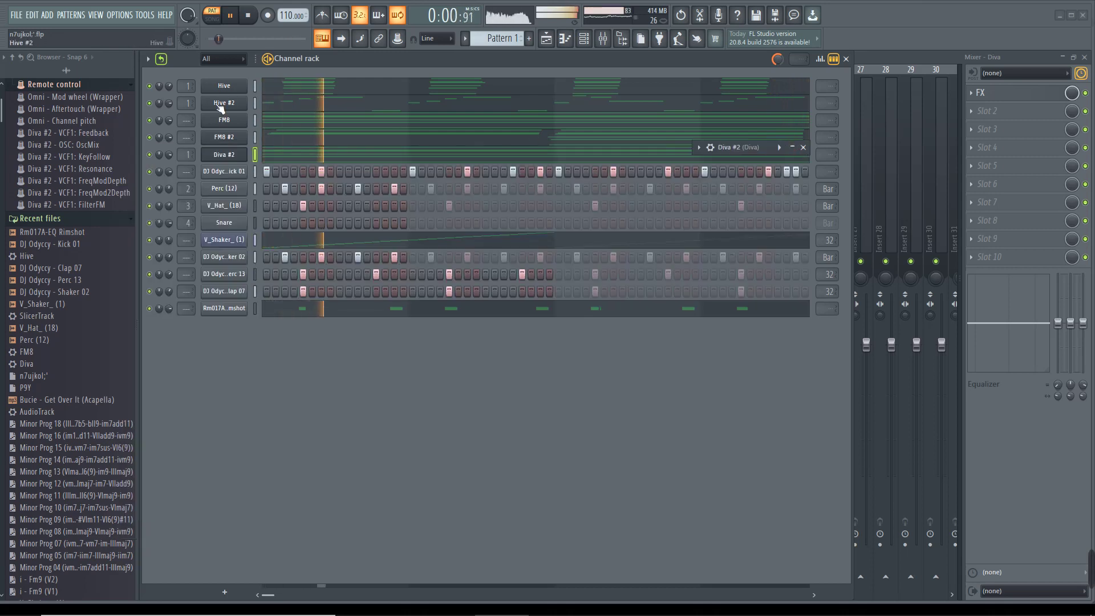
Step: Check the recorded Hive #2 melody in the piano roll and undo the recording to empty the channel
click(271, 106)
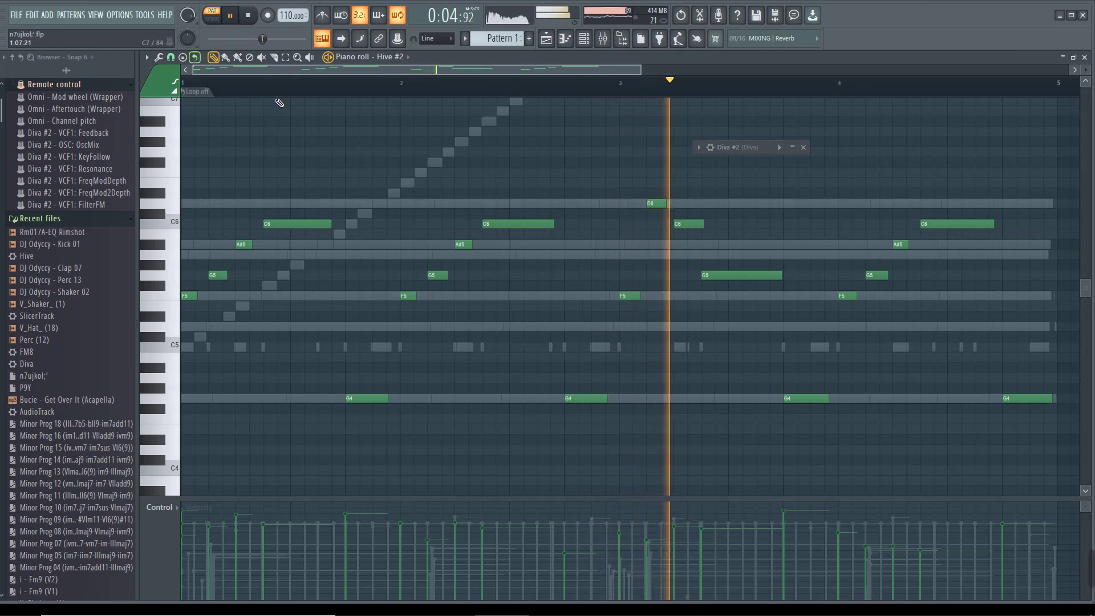
key(ctrl+z)
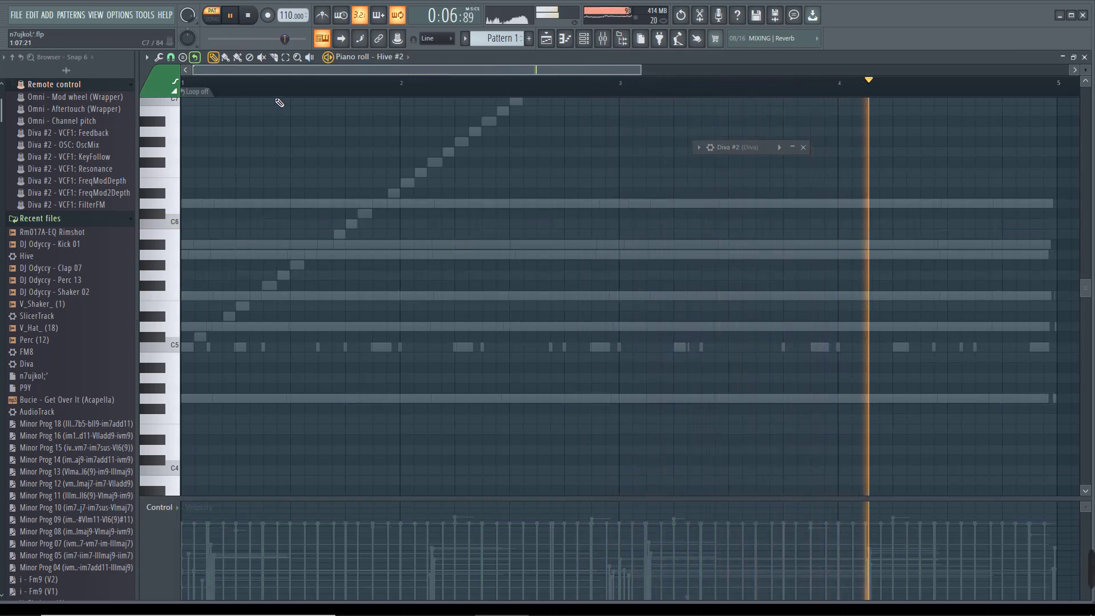
key(F7)
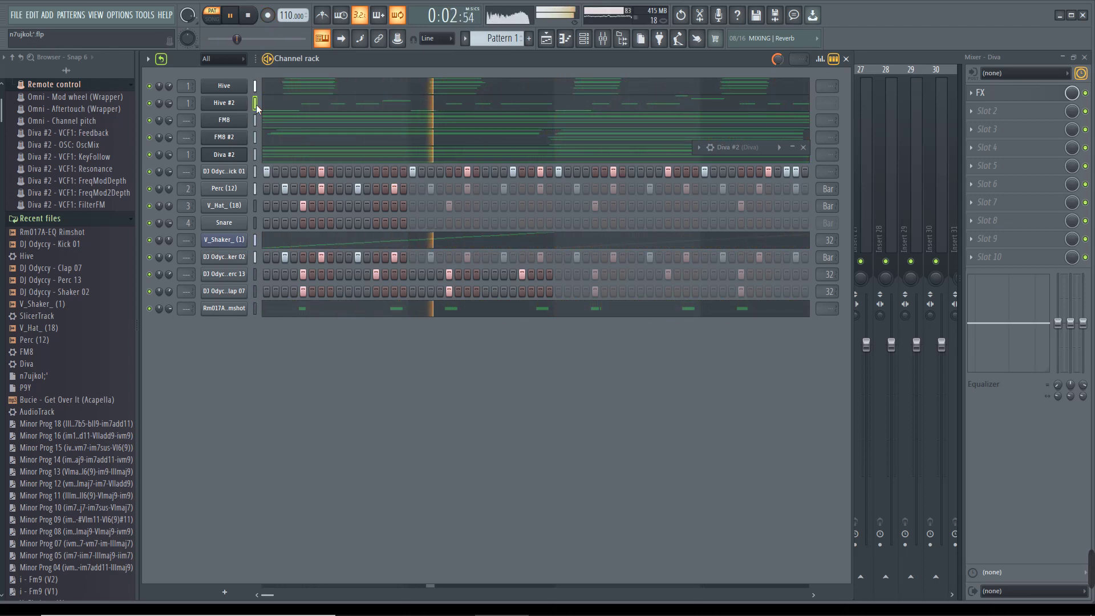
Step: In Hive #2's new recording, delete the A#5 and G5 notes around the end of bar 3 and add a G4 at bar 4
click(287, 107)
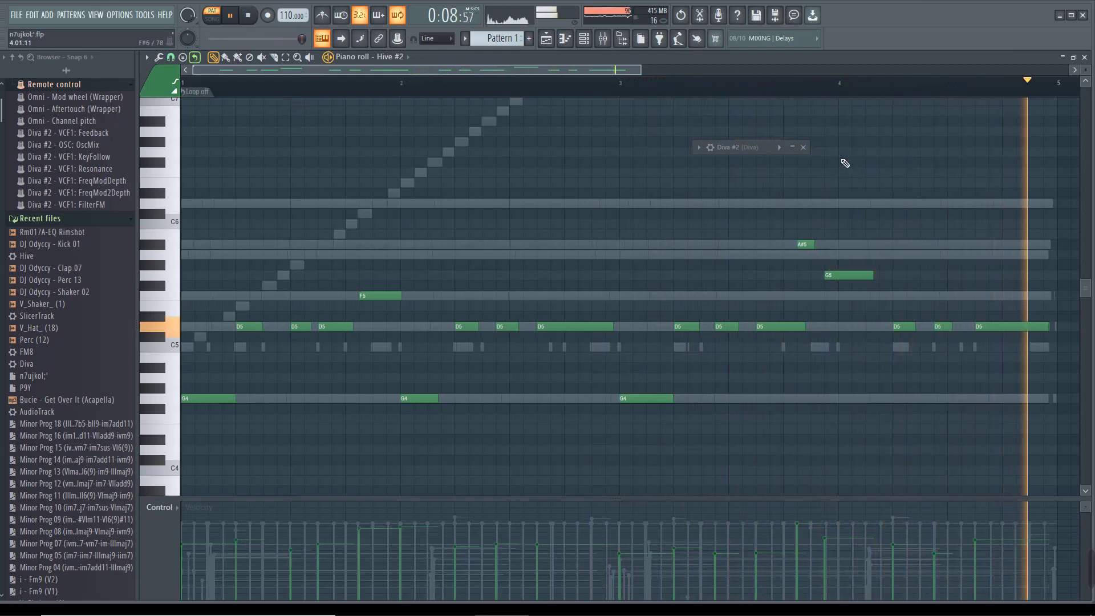
click(803, 147)
right_click(849, 274)
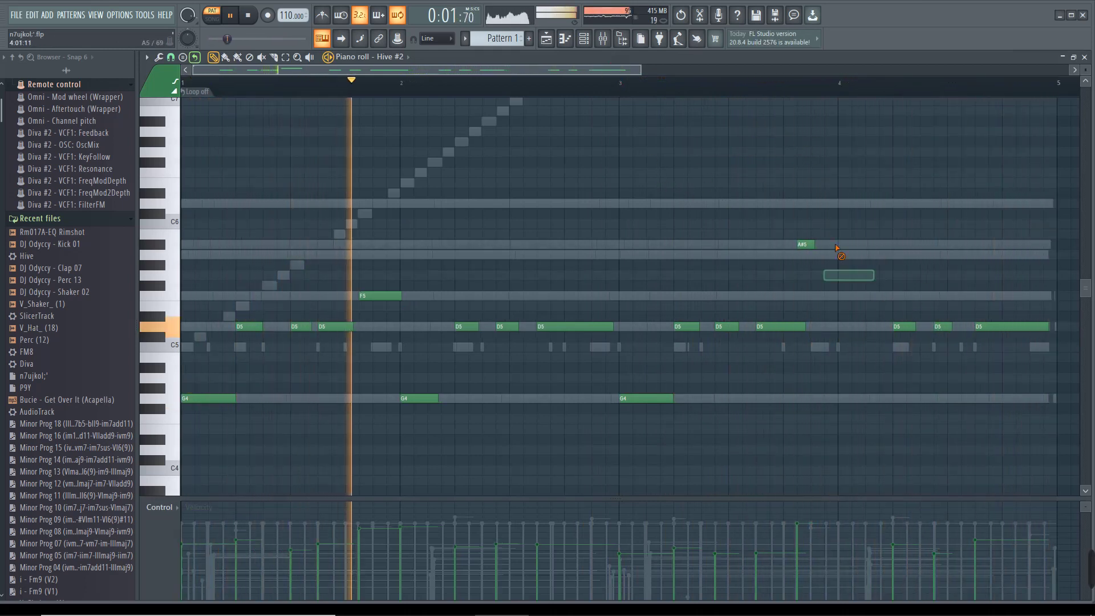
right_click(804, 245)
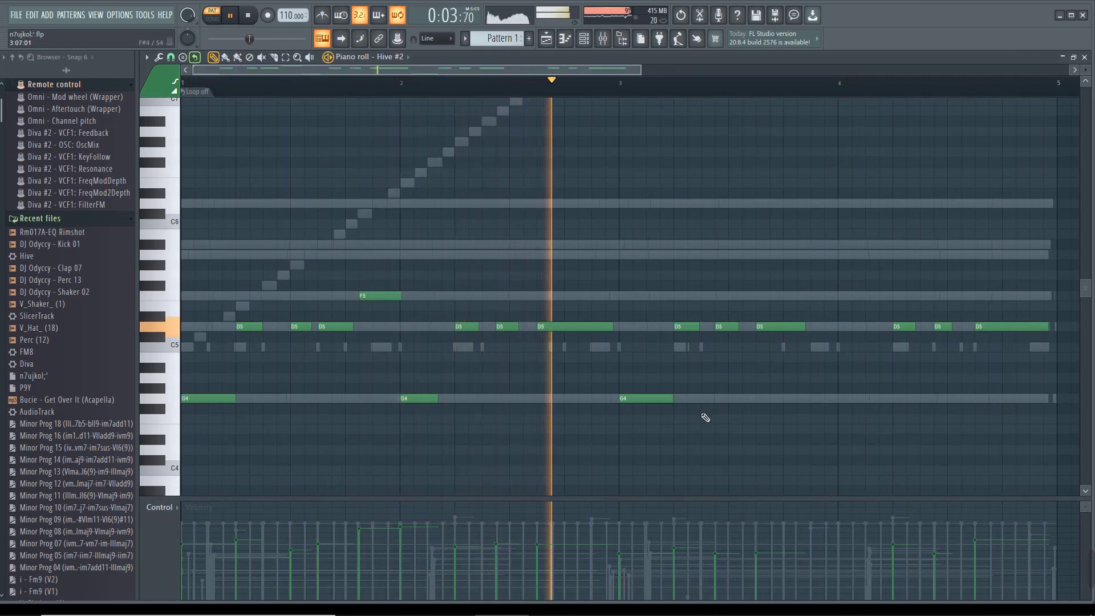
click(858, 401)
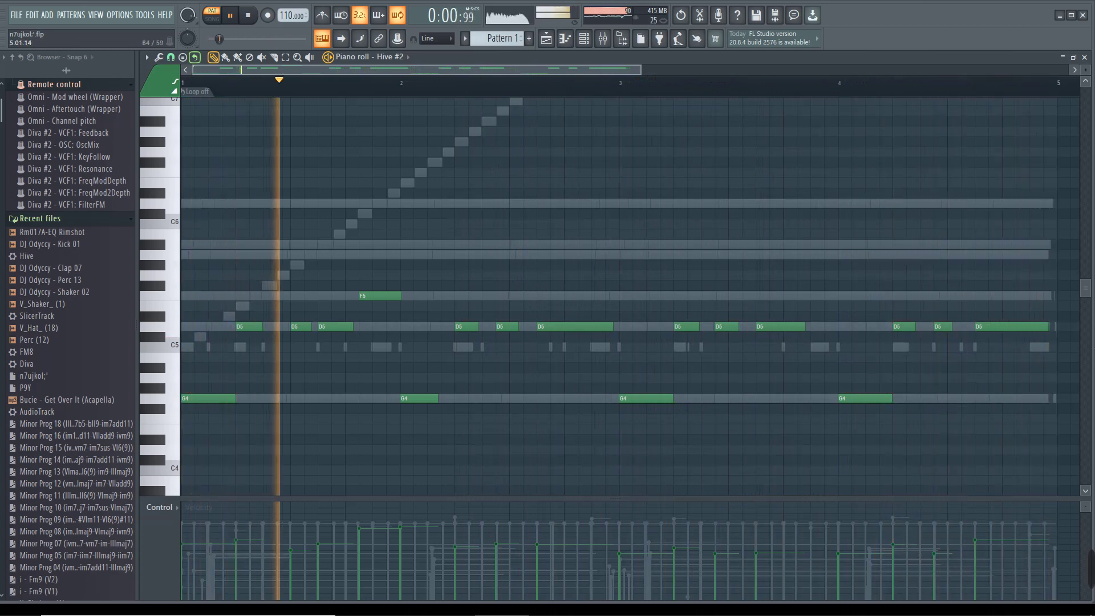
Step: Shorten the last D5 in bar 4 and add short F5 and A5 notes after it
drag(1045, 332, 993, 332)
click(1006, 296)
click(1033, 255)
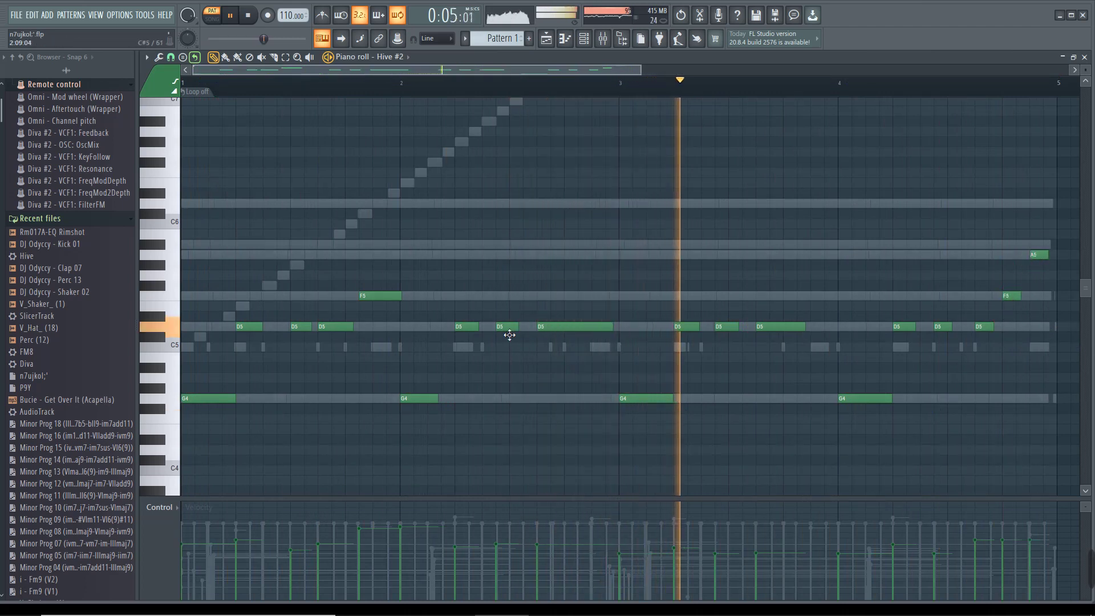
Step: Replace the closing D5 and F5 in bar 1 with a single D5 about five steps long
drag(381, 296, 387, 333)
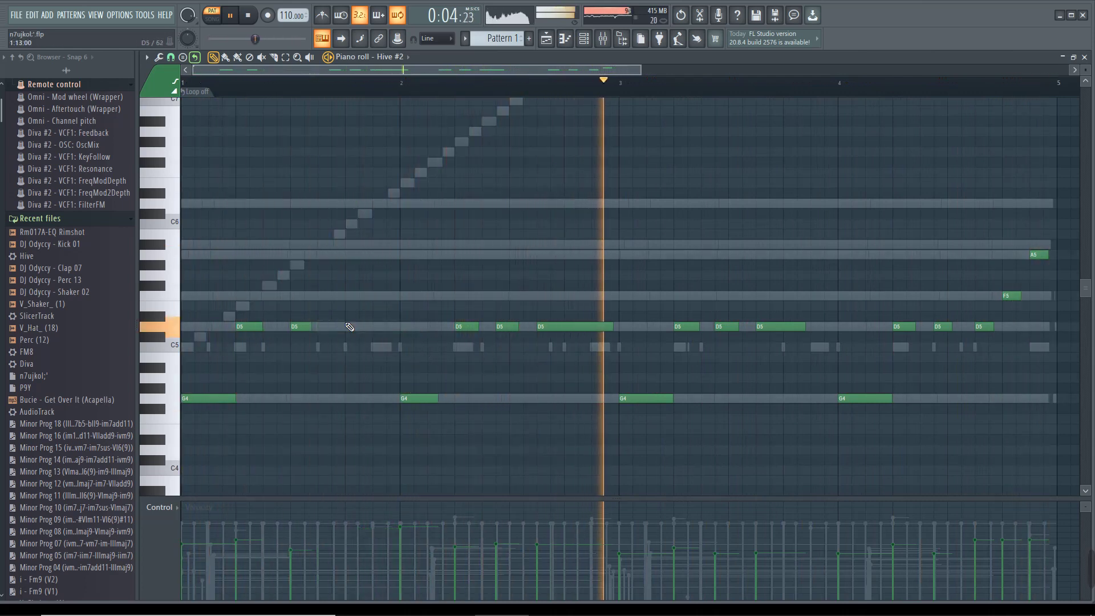
drag(371, 330, 344, 334)
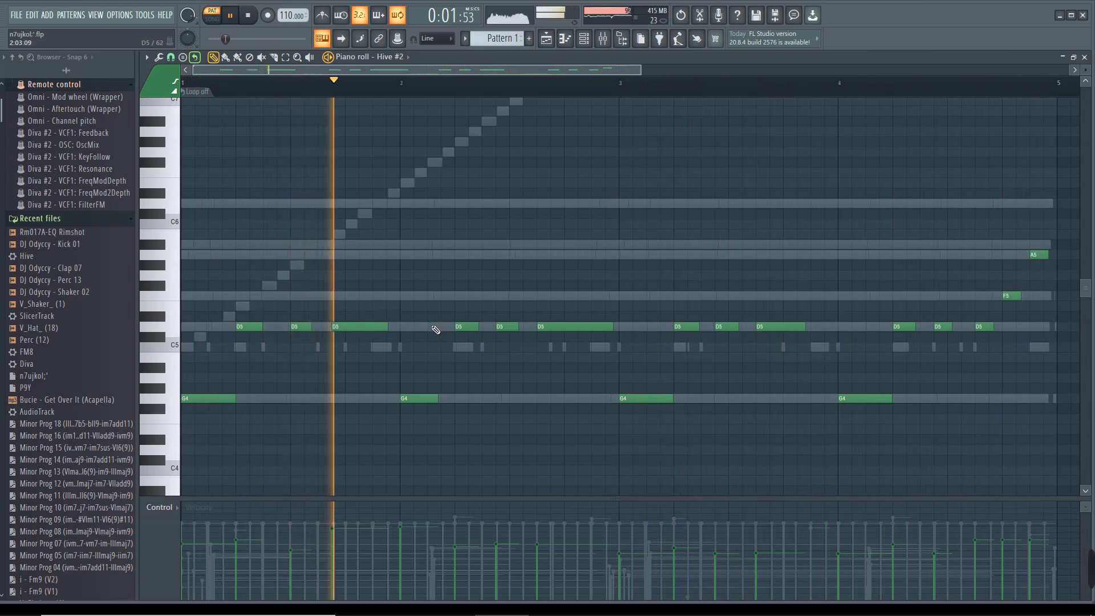
drag(349, 327, 392, 330)
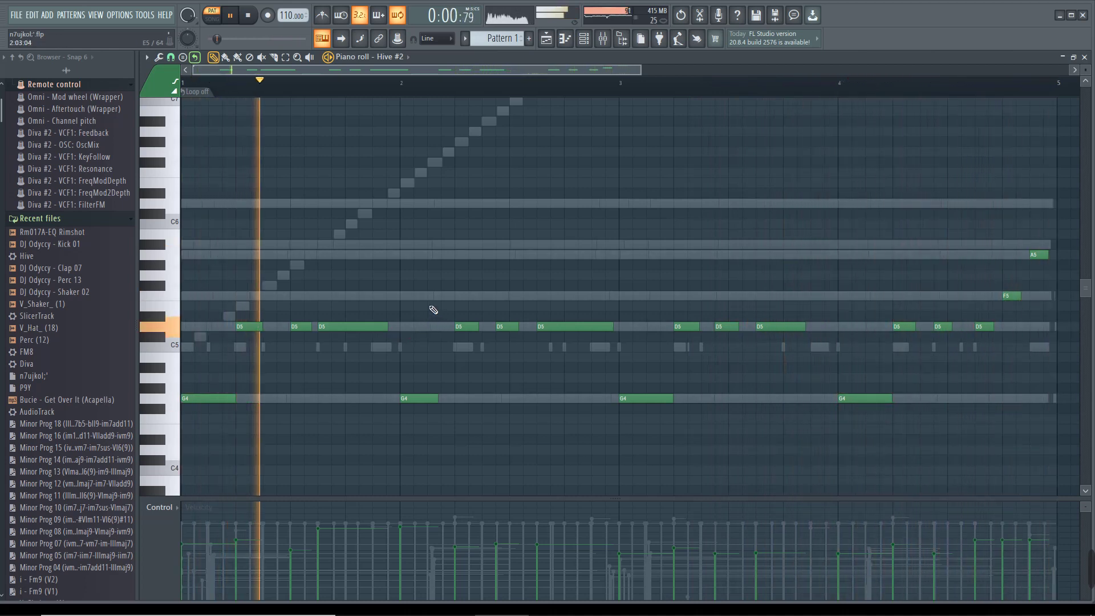
Step: Open Hive #2's preset browser and audition bass presets BA Bit Crusher, BA Cyclonix, BA Cyclonix Bass, BA Cypher and BA Dynamic DX 1
click(583, 38)
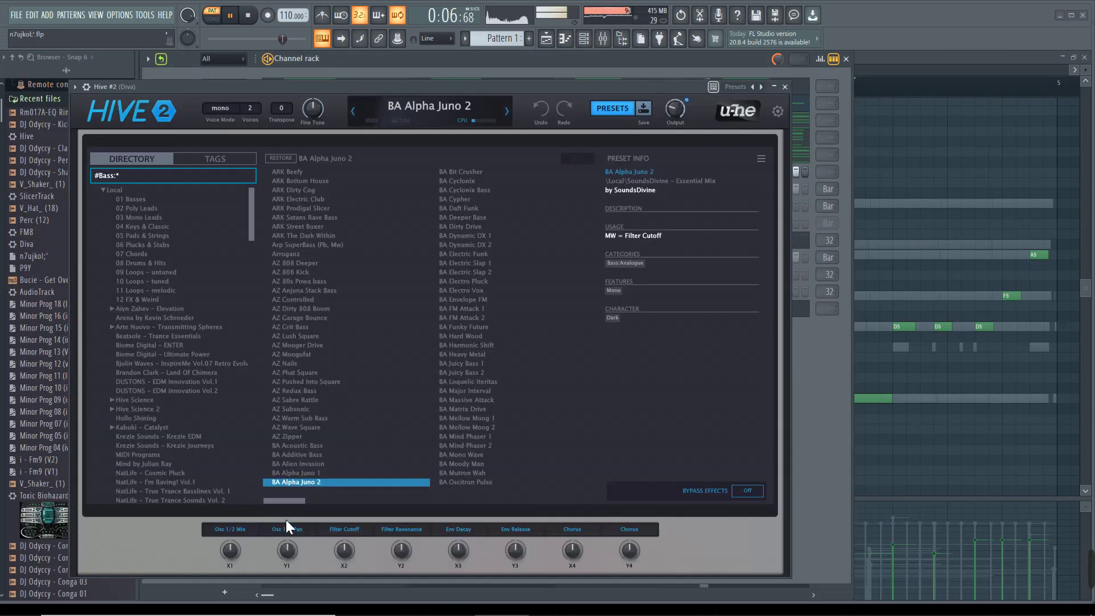
click(450, 172)
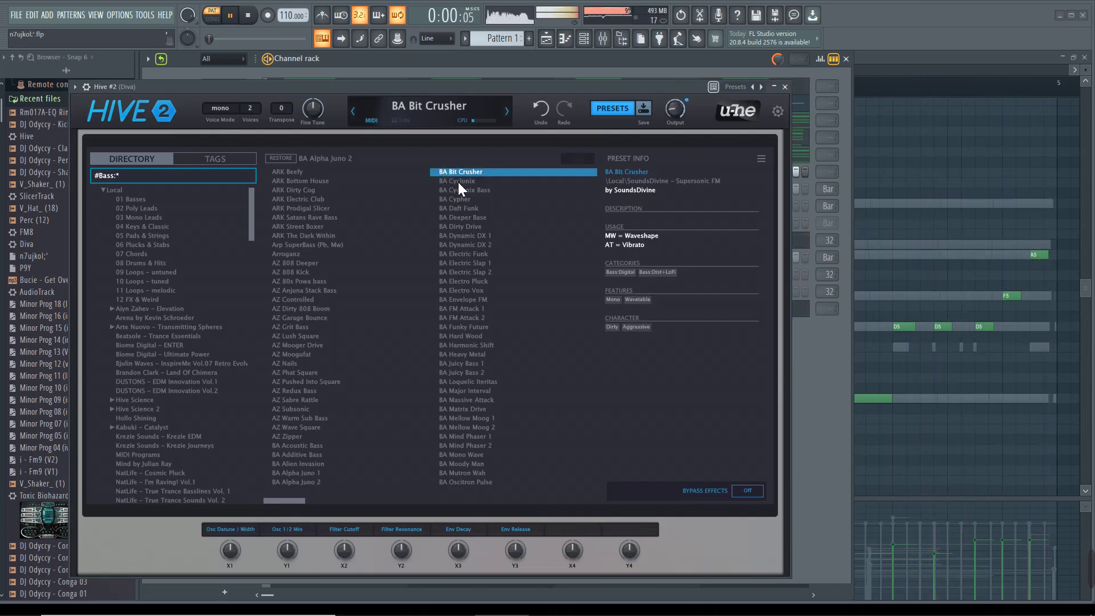
click(459, 182)
click(459, 193)
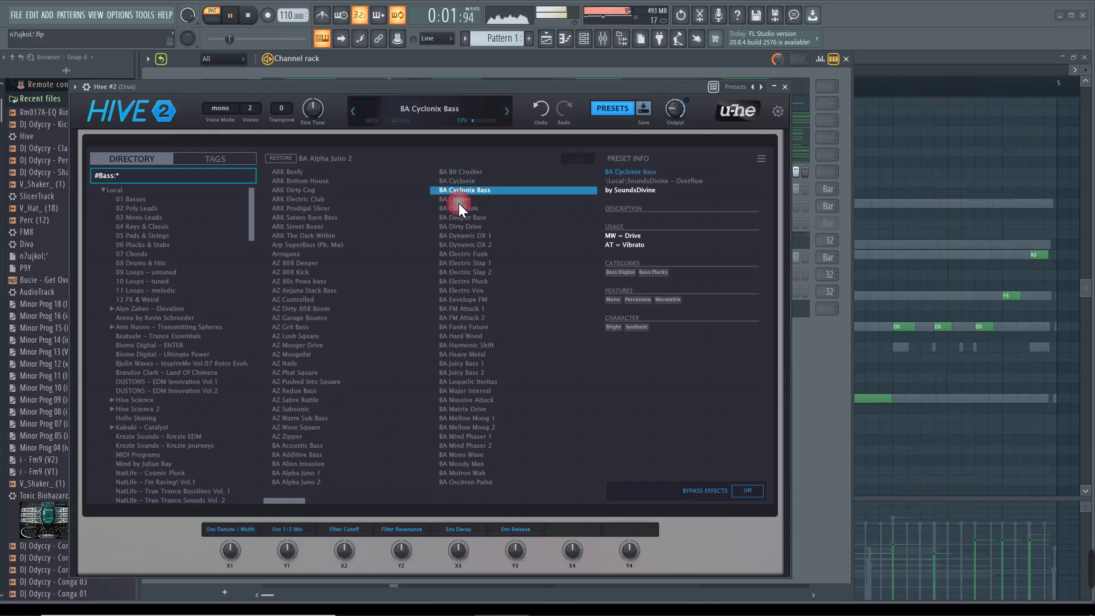
click(459, 201)
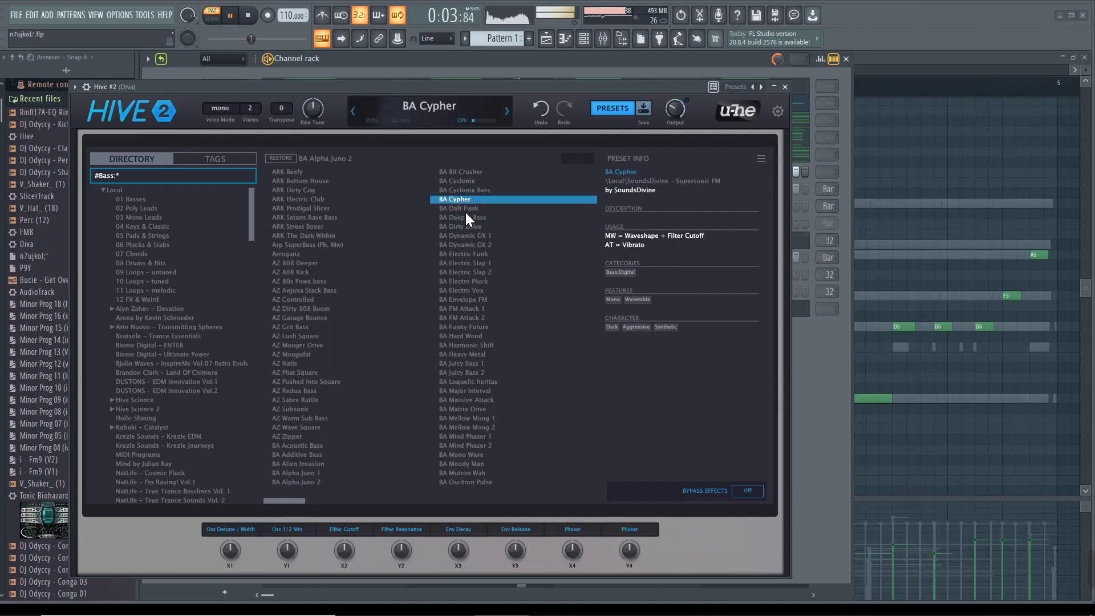
click(469, 236)
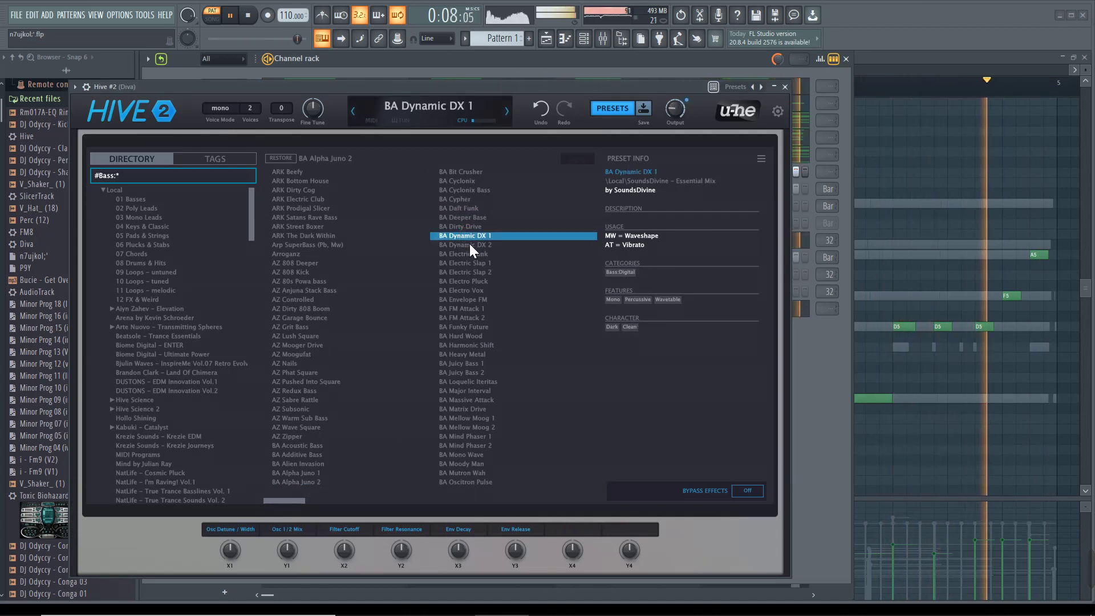
Step: Lower Hive #2's output to 48 and try presets BA Electro Vox, BA FM Attack 1, BA Mellow Moog 2, BA Mind Phaser 2 and BA Moody Man
mouse_move(686, 142)
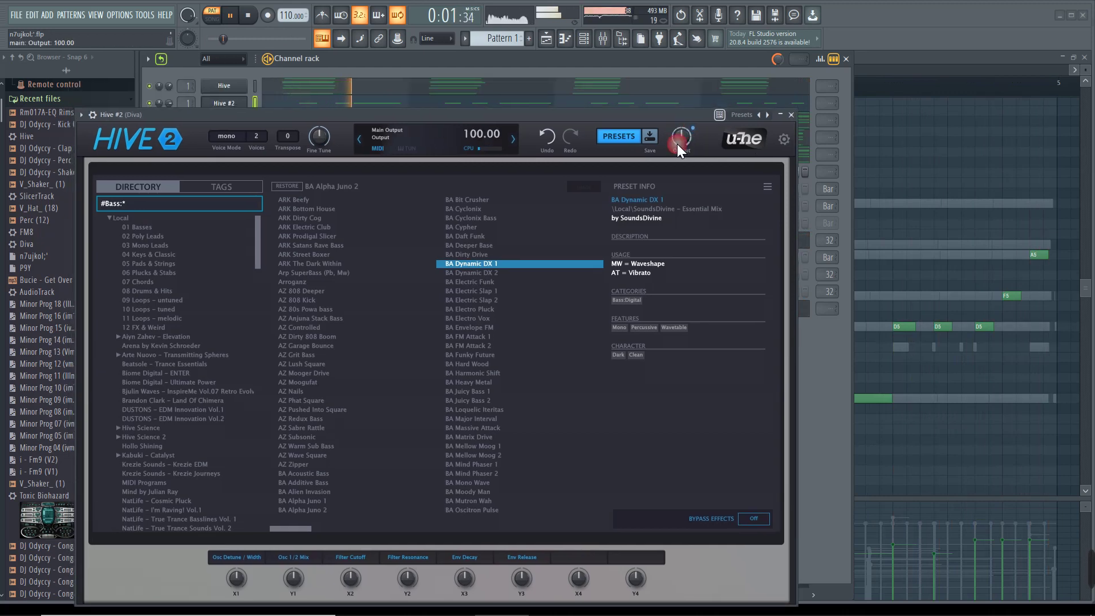
click(473, 318)
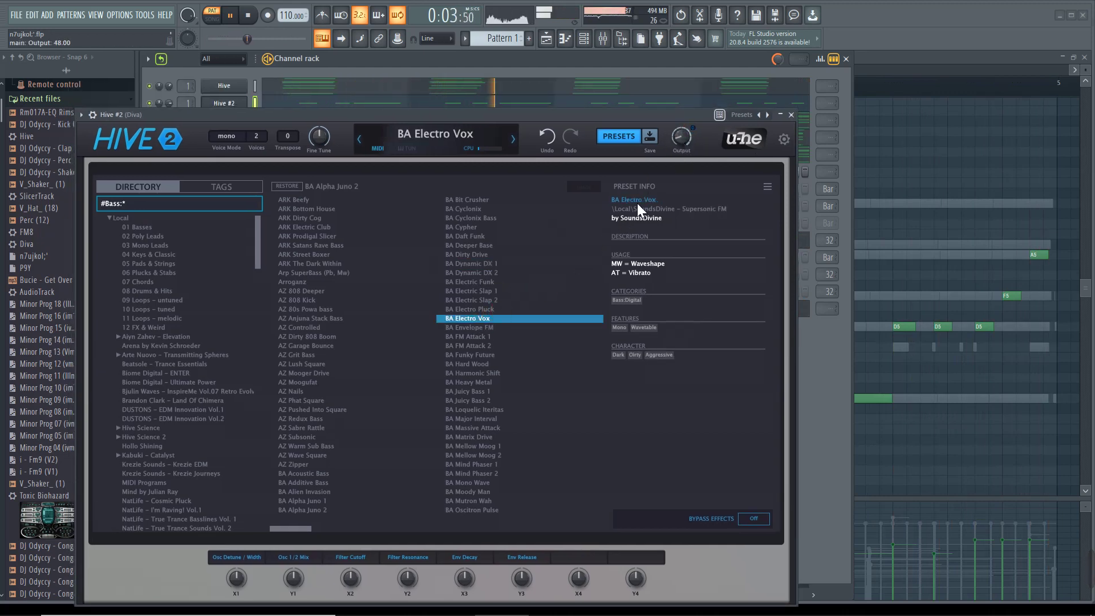
click(484, 337)
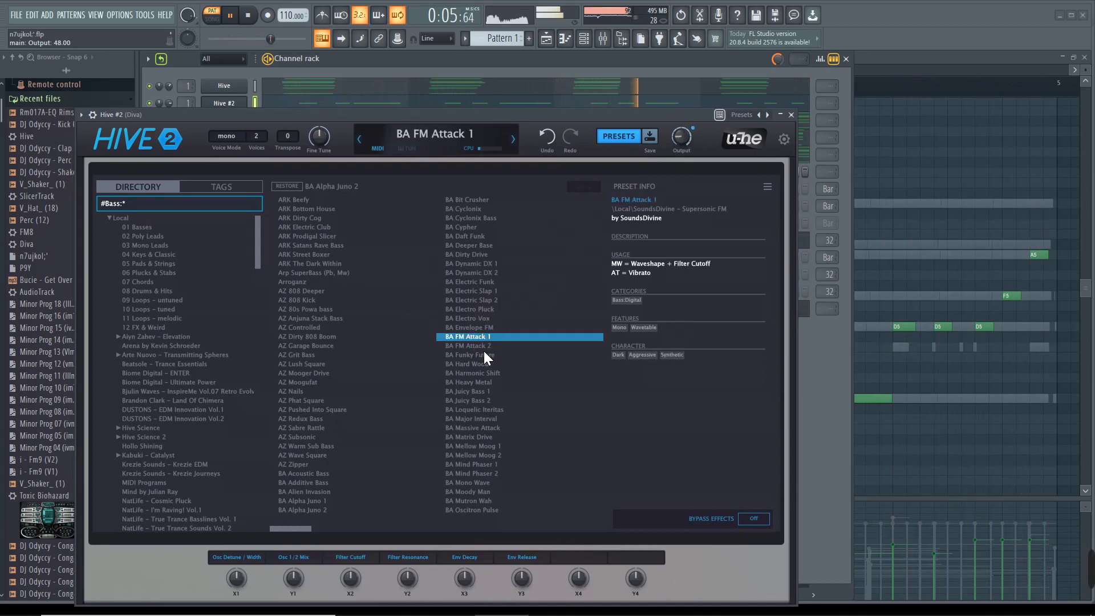
click(477, 456)
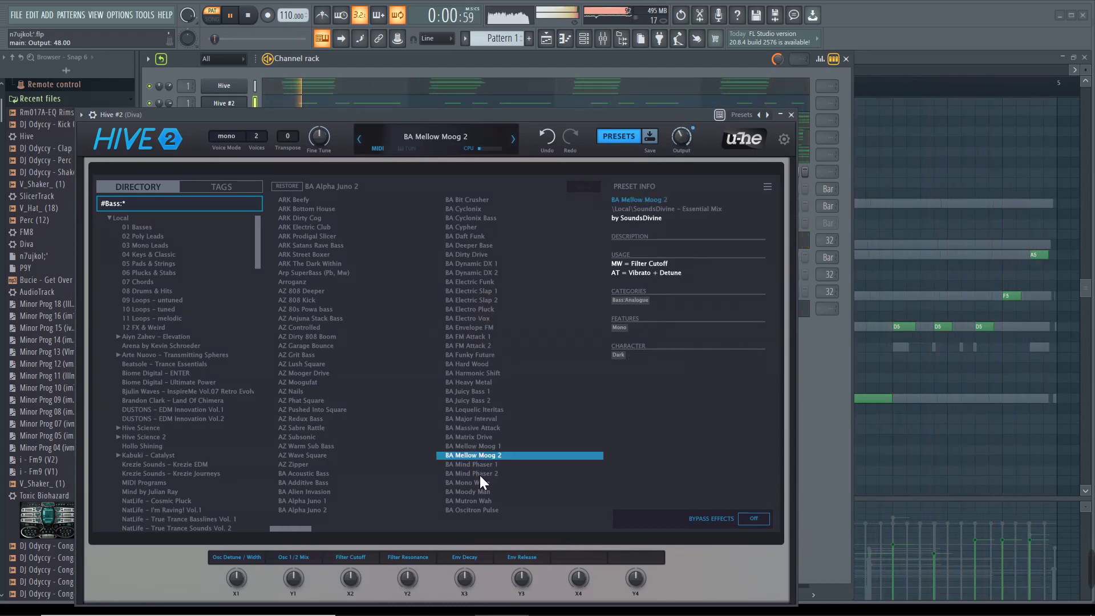
click(480, 474)
click(478, 493)
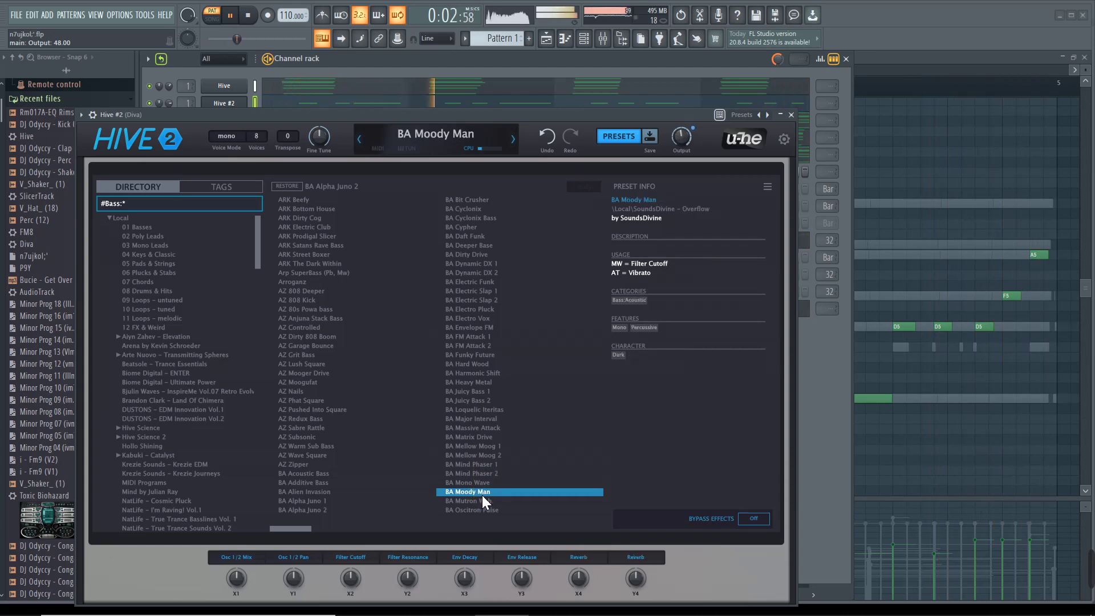
Step: Set Hive #2's output to 62 and audition further bass presets from BA Peak Resonator 2 onward, loading BA The Drop 2
drag(690, 137, 553, 225)
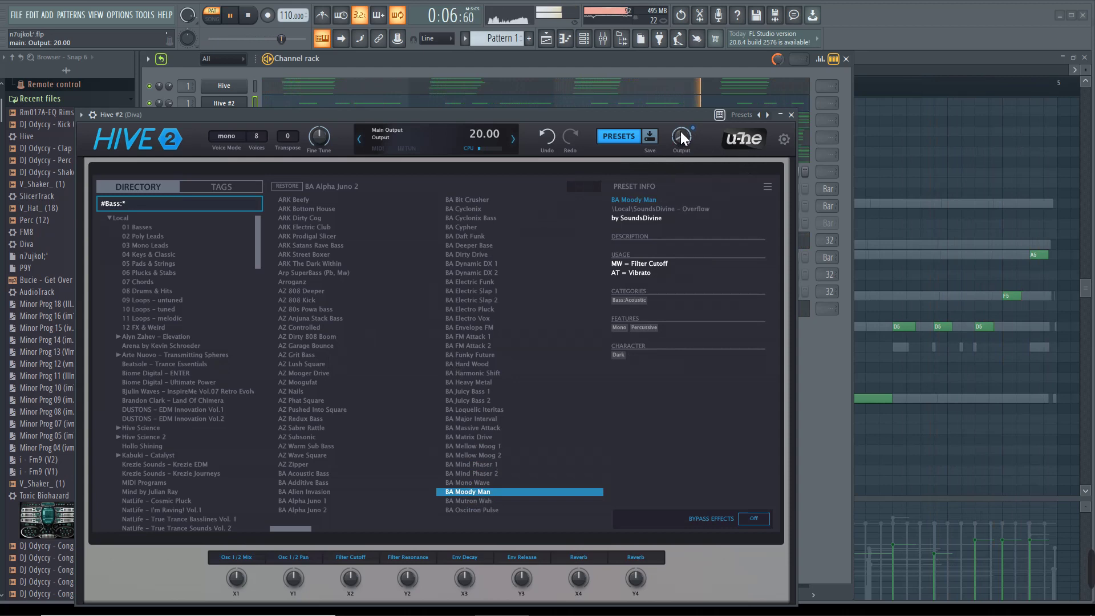
scroll(362, 322, down, 2)
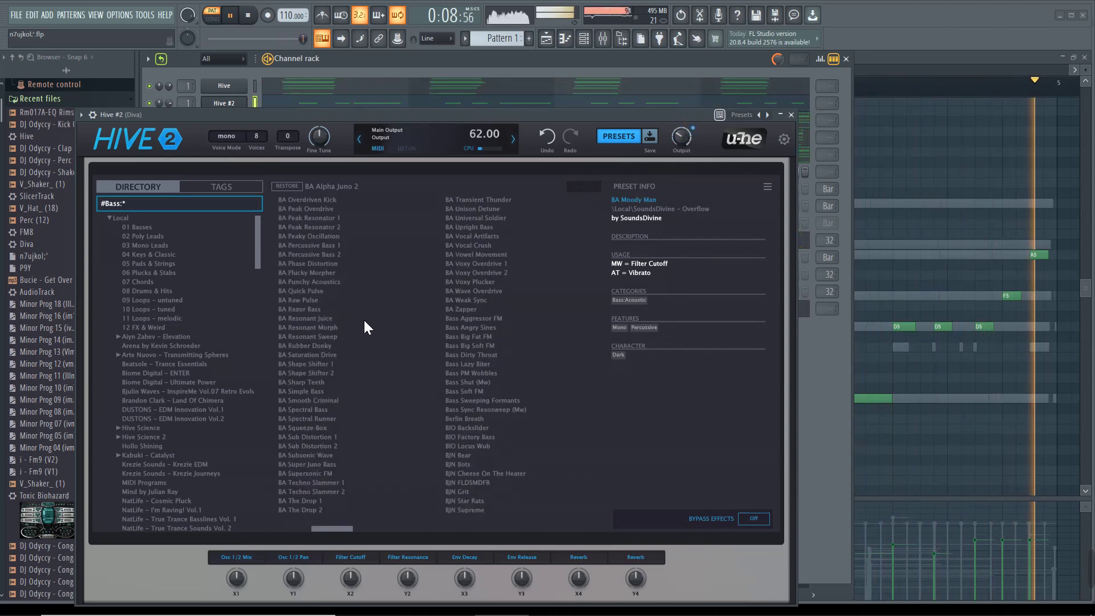
click(325, 227)
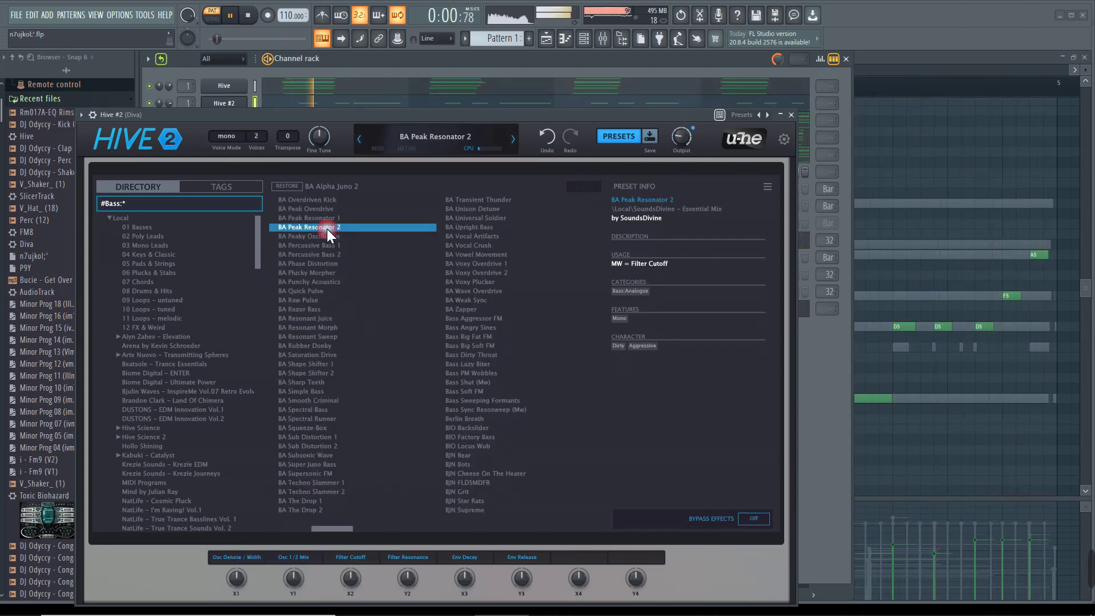
click(319, 438)
click(317, 446)
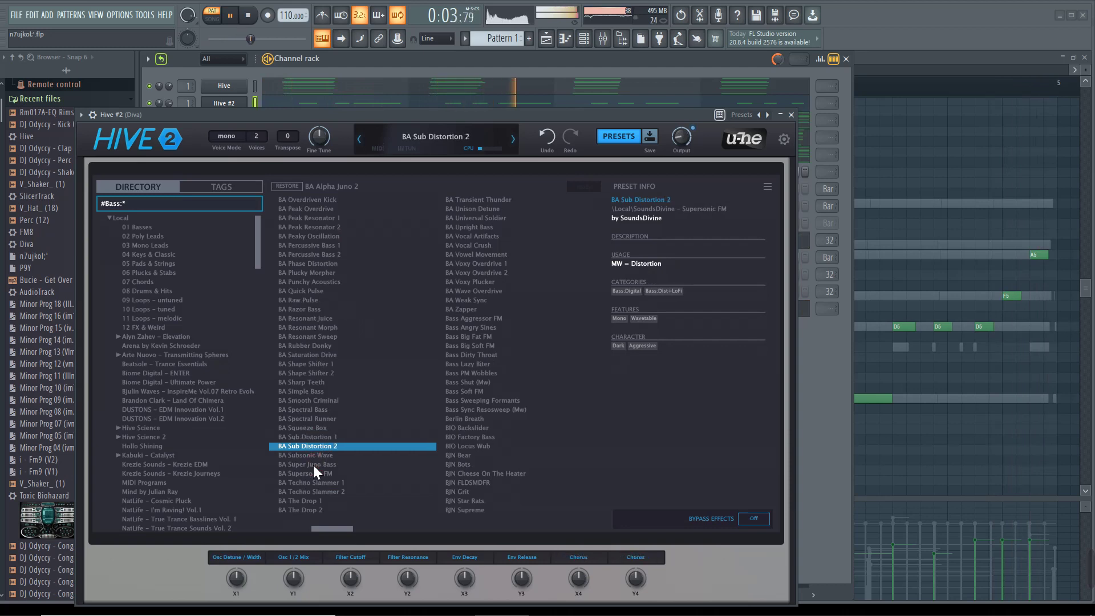
click(313, 474)
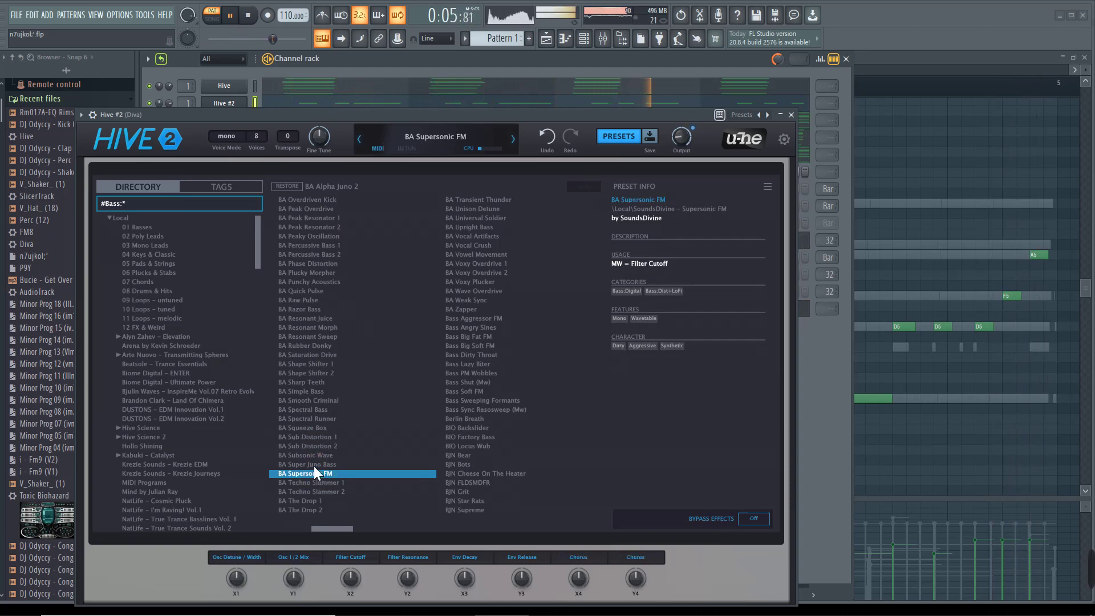
click(314, 465)
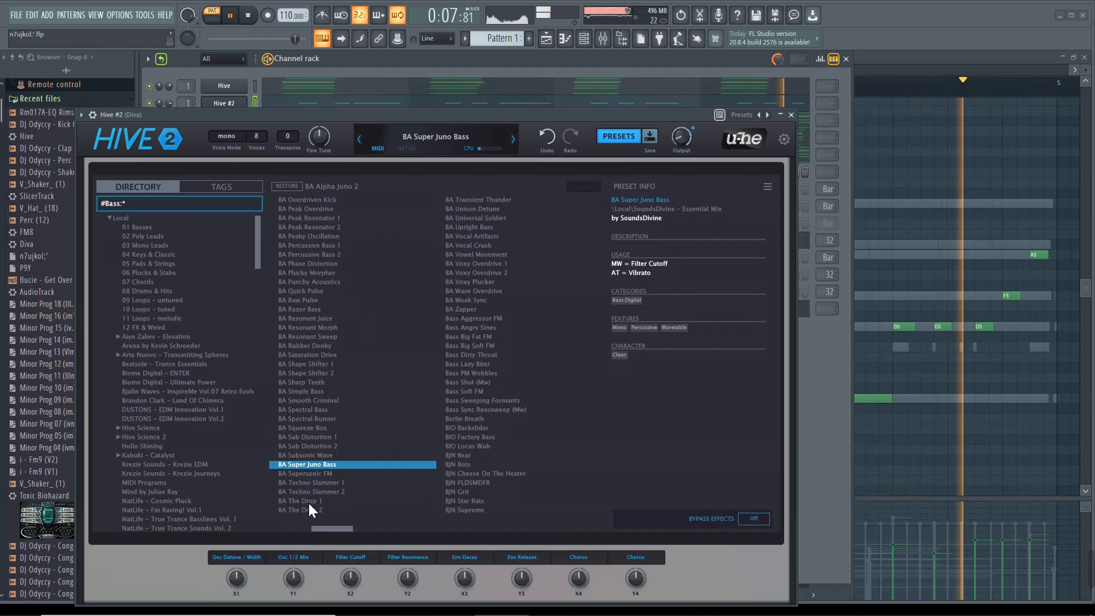
click(309, 501)
click(313, 510)
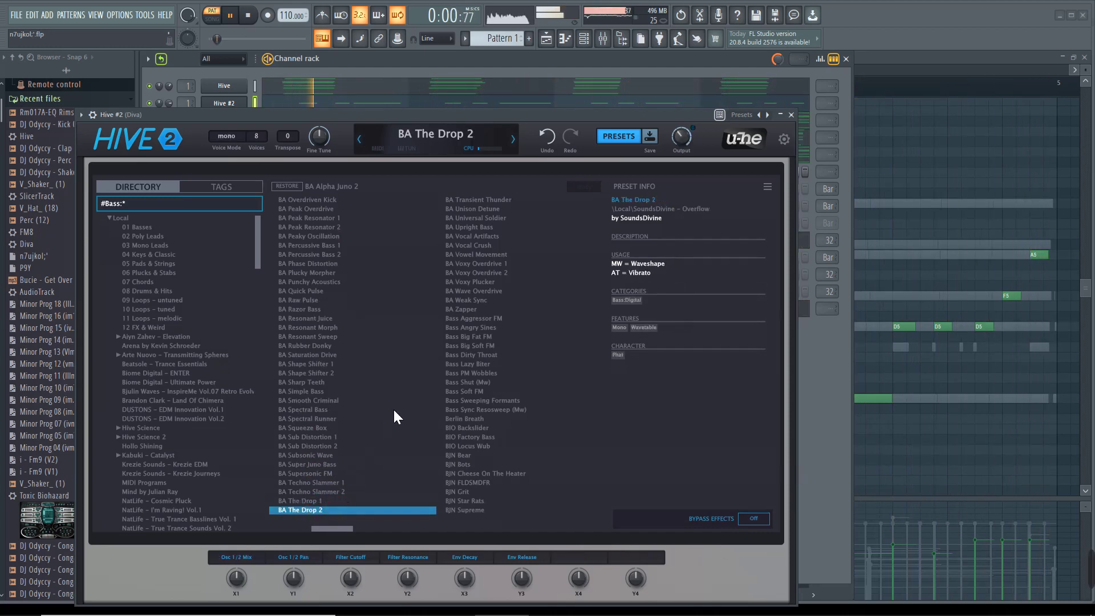
Step: Audition Hive #2 presets Bass Big Soft FM, Bass Sync Resosweep (Mw), BIO Backslider, BIO Locus Wub and BJN FLDSMDFR
click(457, 348)
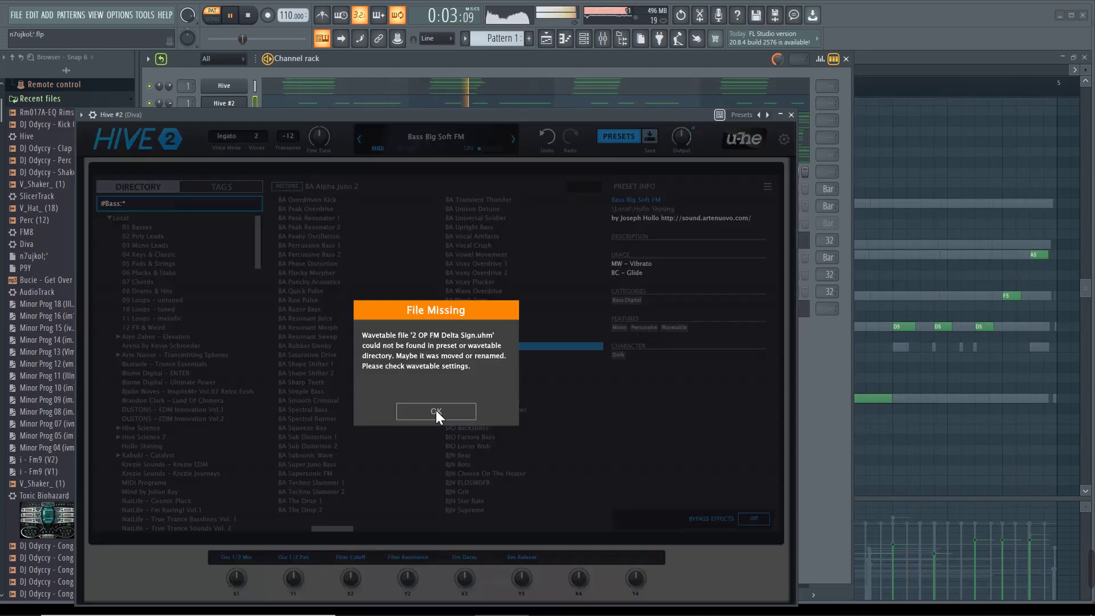
click(437, 409)
click(496, 414)
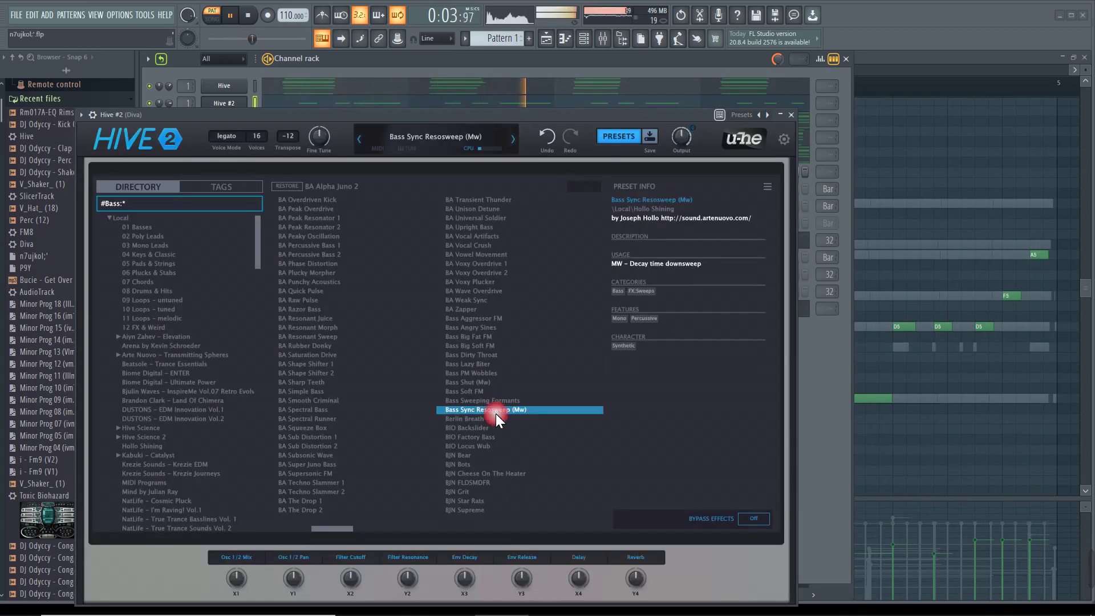
click(469, 427)
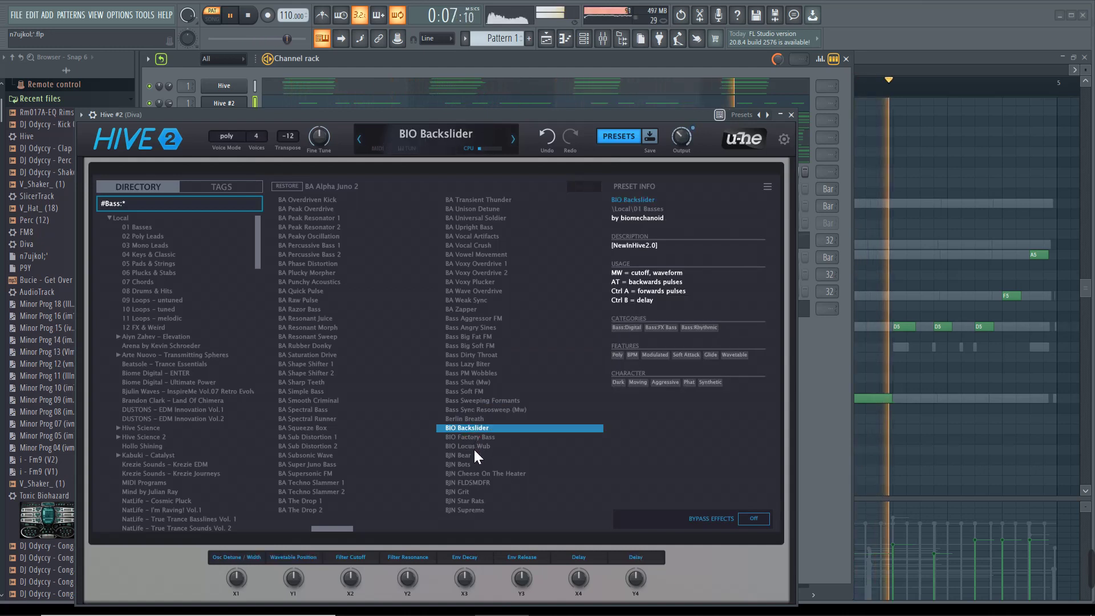
click(473, 446)
click(469, 482)
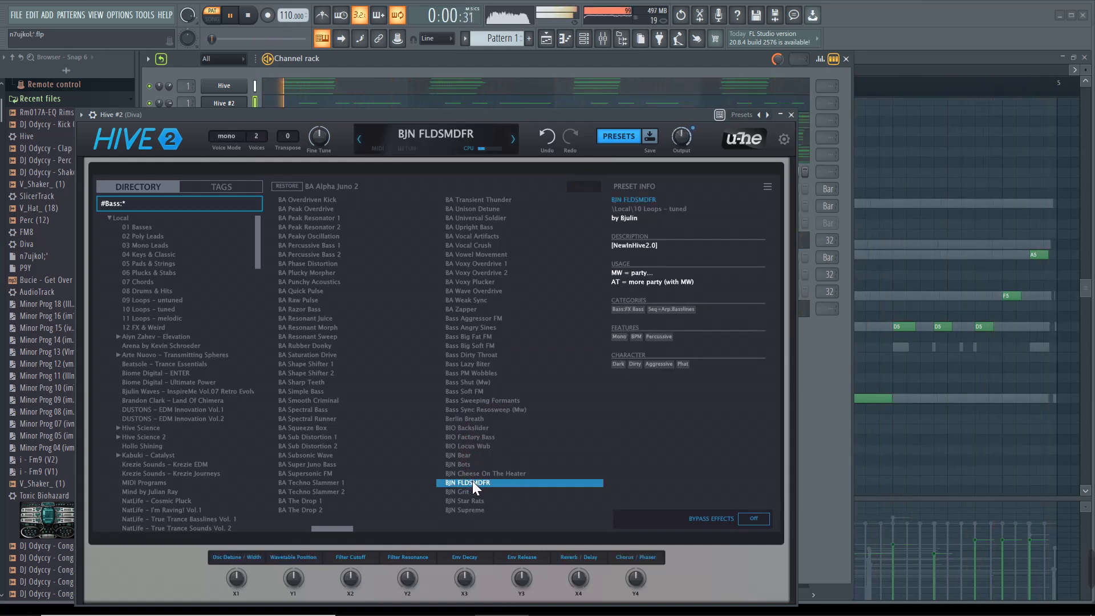
Step: Go back to earlier bass presets and try BA Massive Attack, BA Dynamic DX 2, BA Electric Slap 1, BA Mind Phaser 1 and BA Moody Man
scroll(472, 480, up, 2)
click(465, 429)
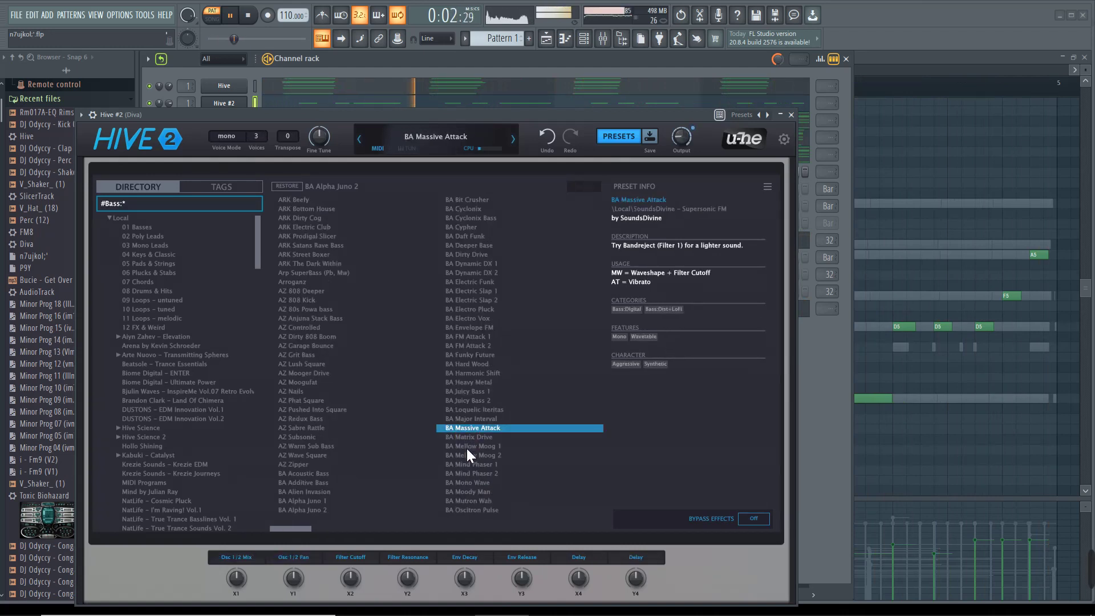
click(474, 273)
click(475, 291)
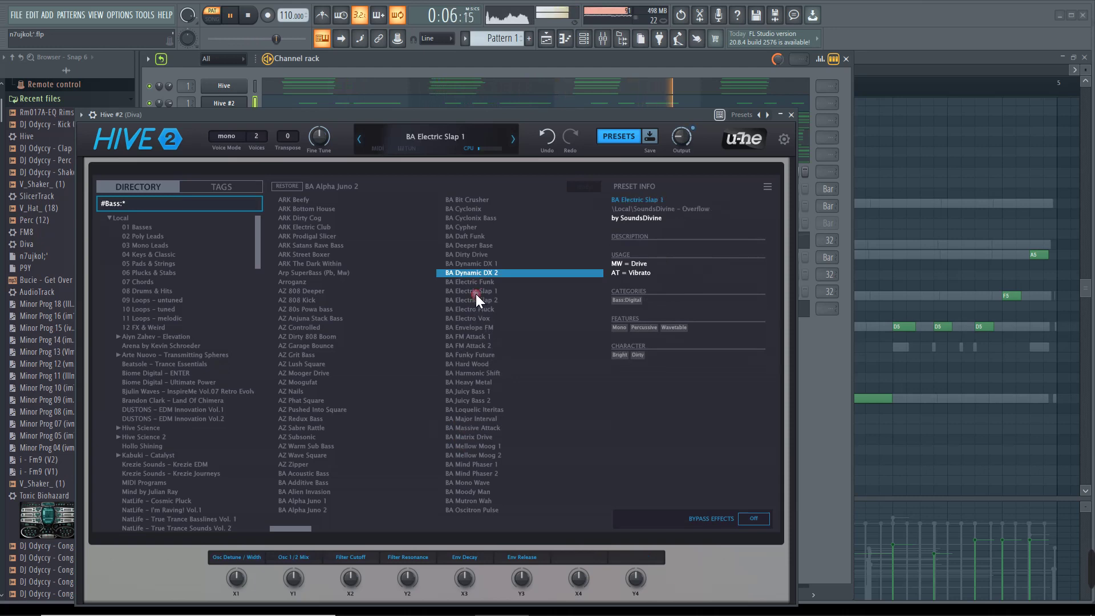
click(481, 465)
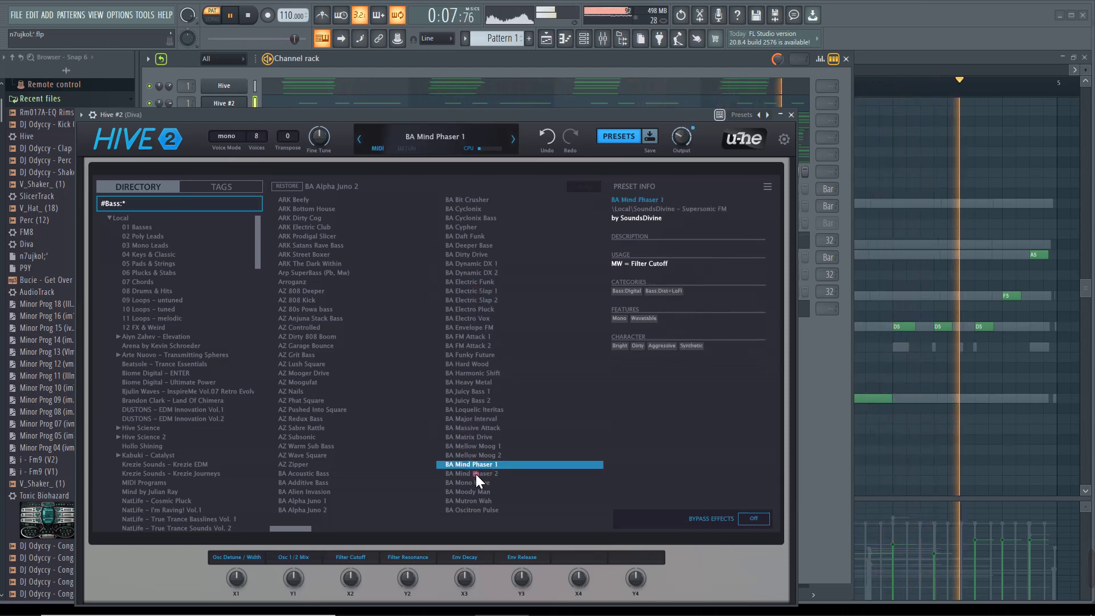
click(471, 495)
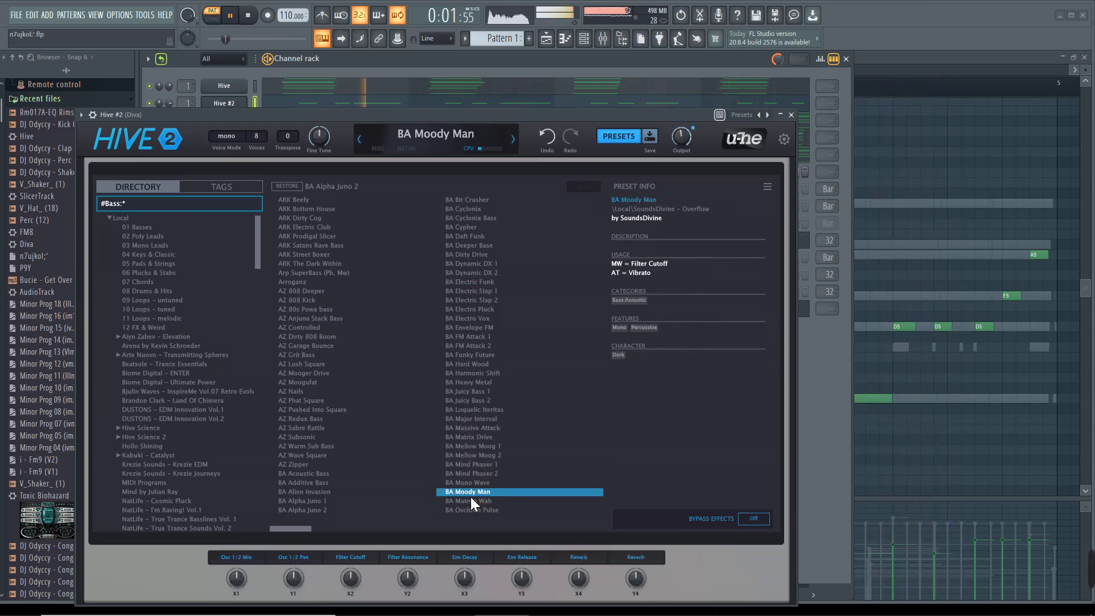
Step: Audition further Hive #2 presets, including BA Overdriven Kick, Bass Angry Sines and BA Spectral Bass
scroll(441, 522, down, 2)
click(456, 509)
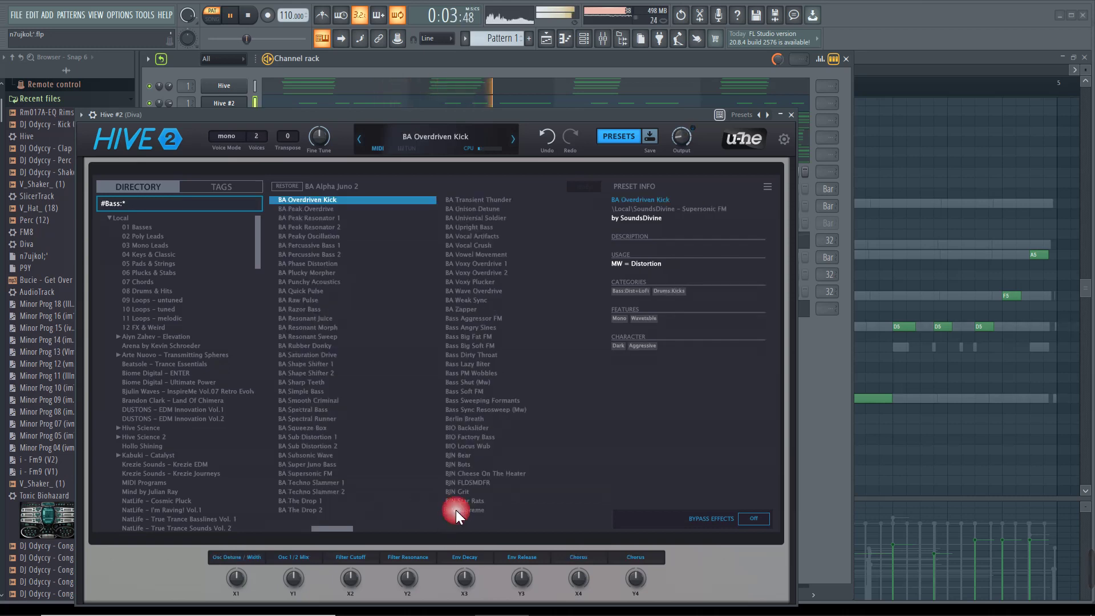
click(470, 328)
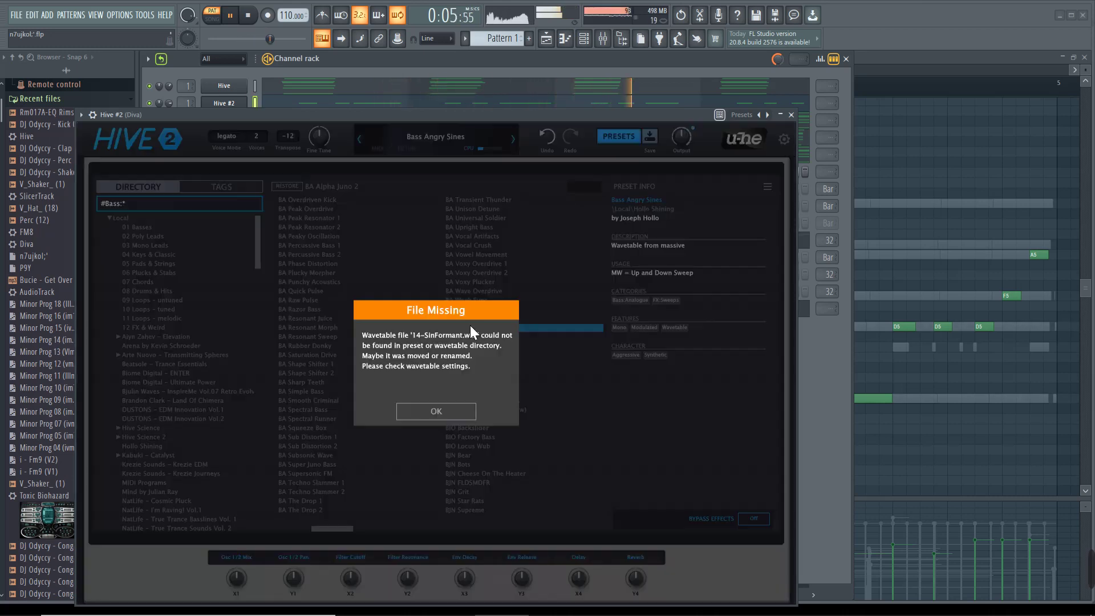
click(450, 408)
click(306, 409)
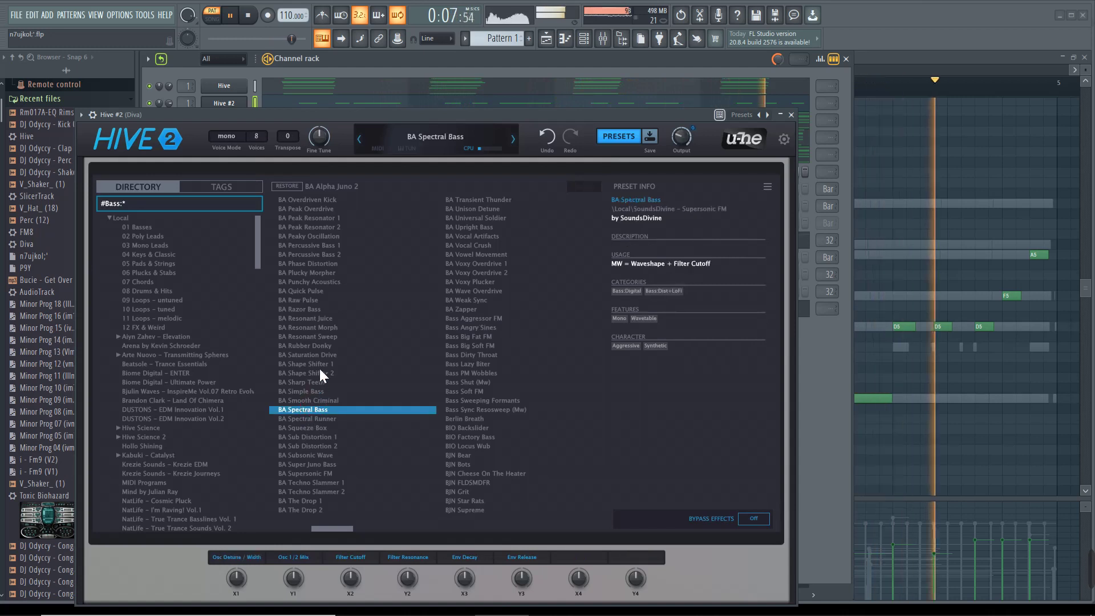
Step: Try BA Saturation Drive and BA Peaky Oscillation, load BA Percussive Bass 2 in Hive #2 and close the plugin window
click(323, 353)
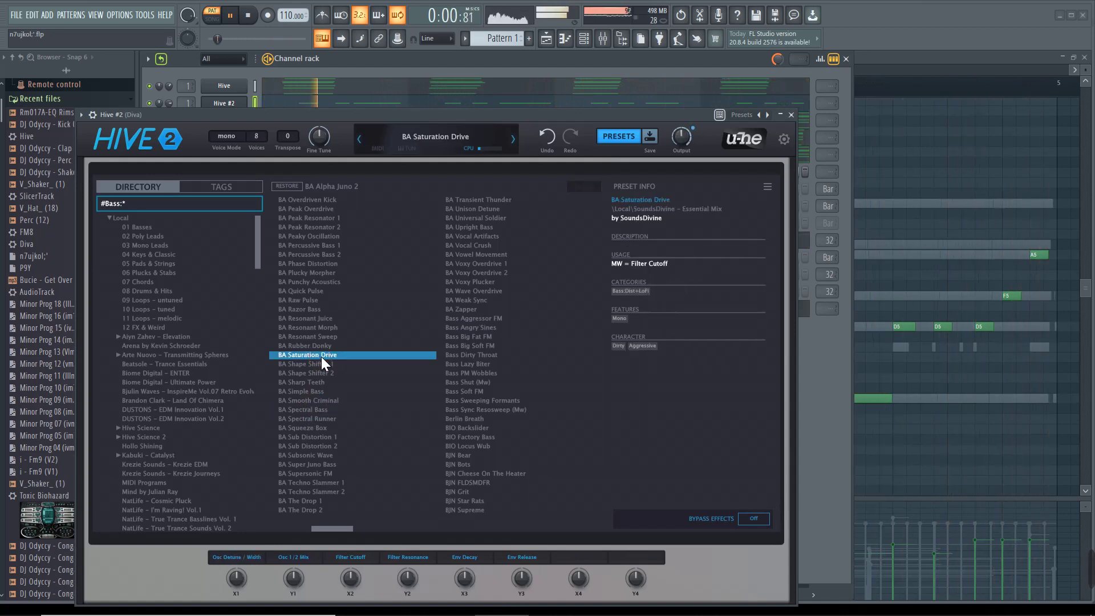
click(304, 236)
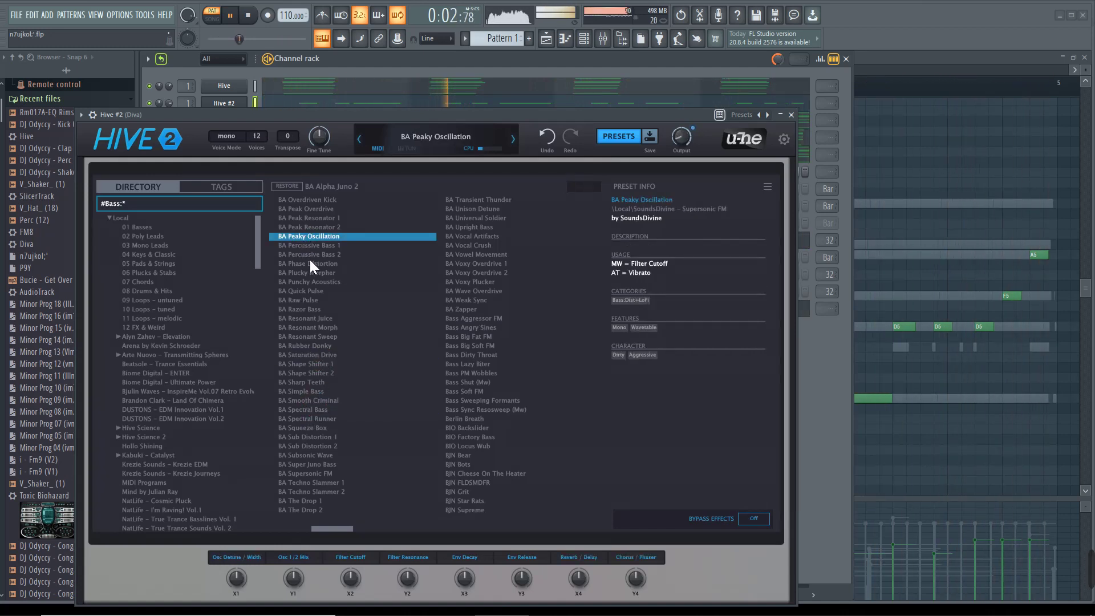
click(309, 255)
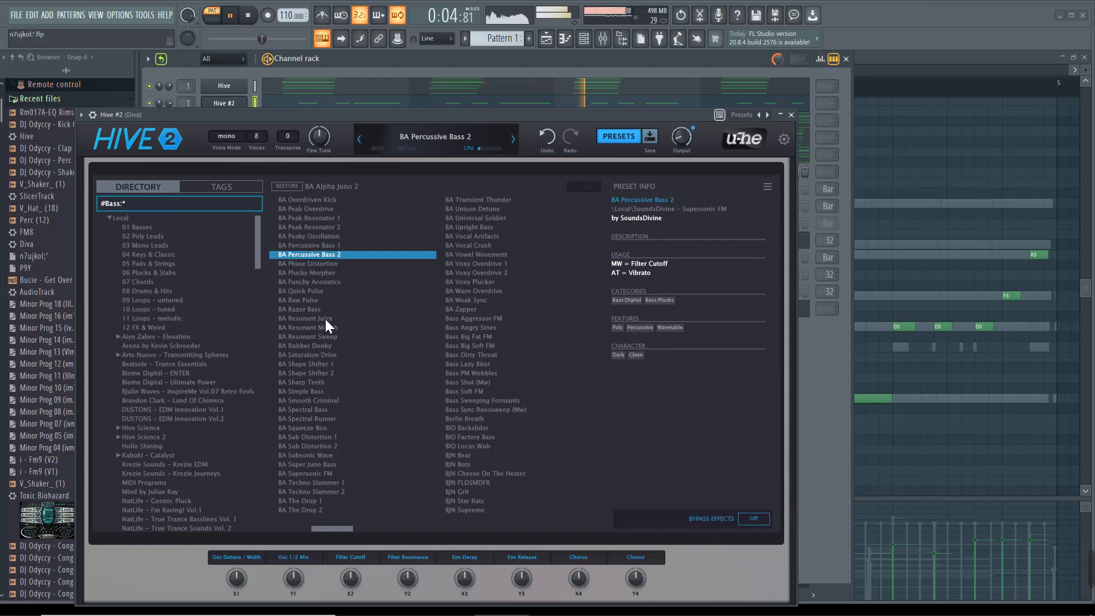
click(790, 114)
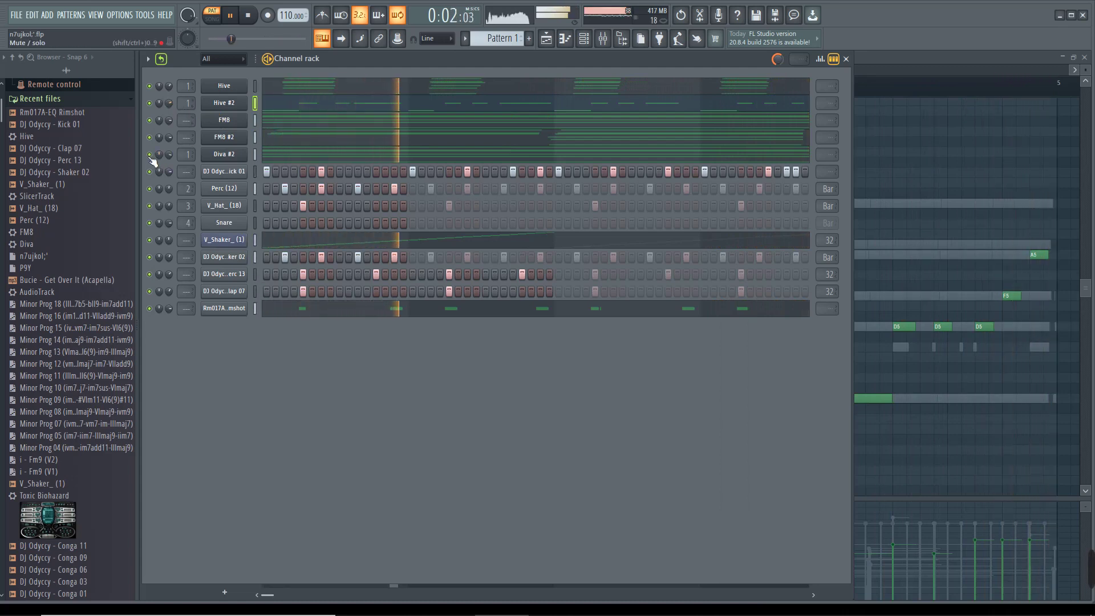
Step: Rebalance the channel volumes of Diva #2, Hive #2 and DJ Odyccy - Kick 01, setting the kick to 71%
drag(169, 154, 174, 149)
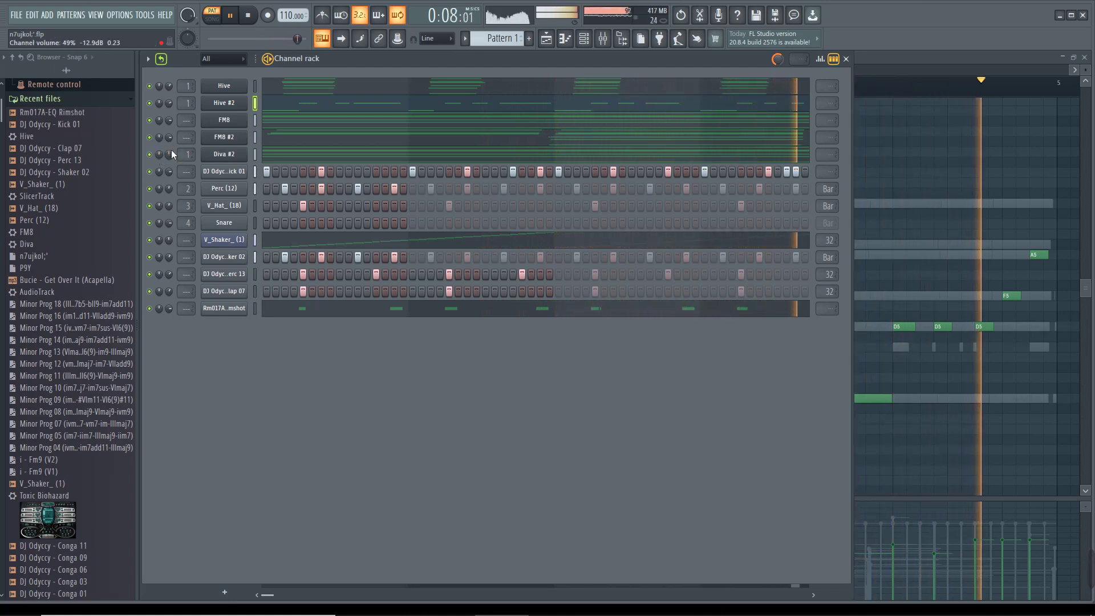
drag(167, 155, 167, 161)
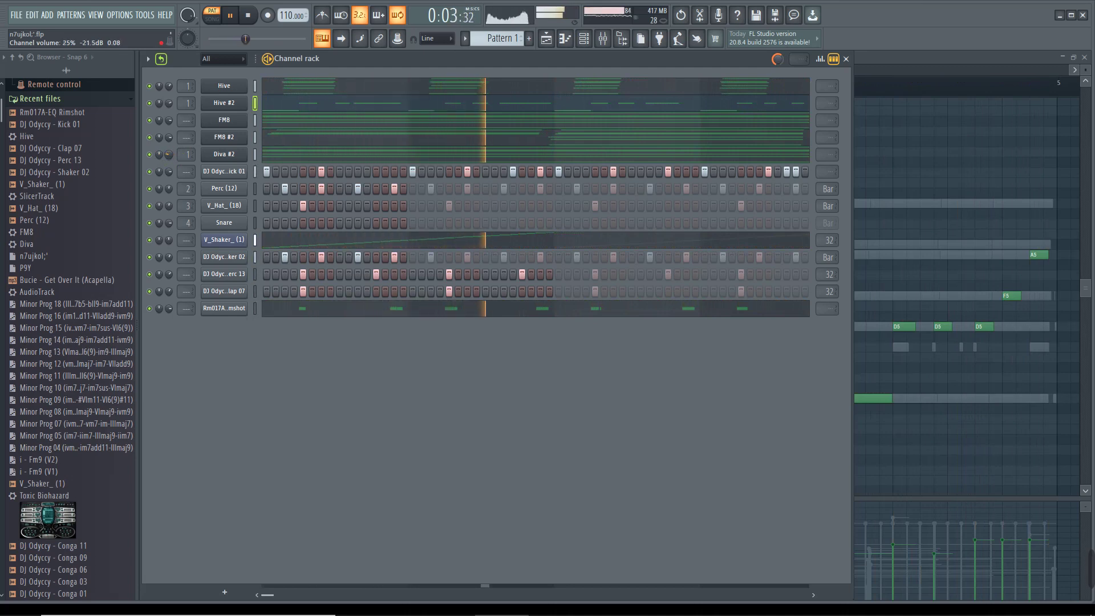
drag(168, 155, 170, 96)
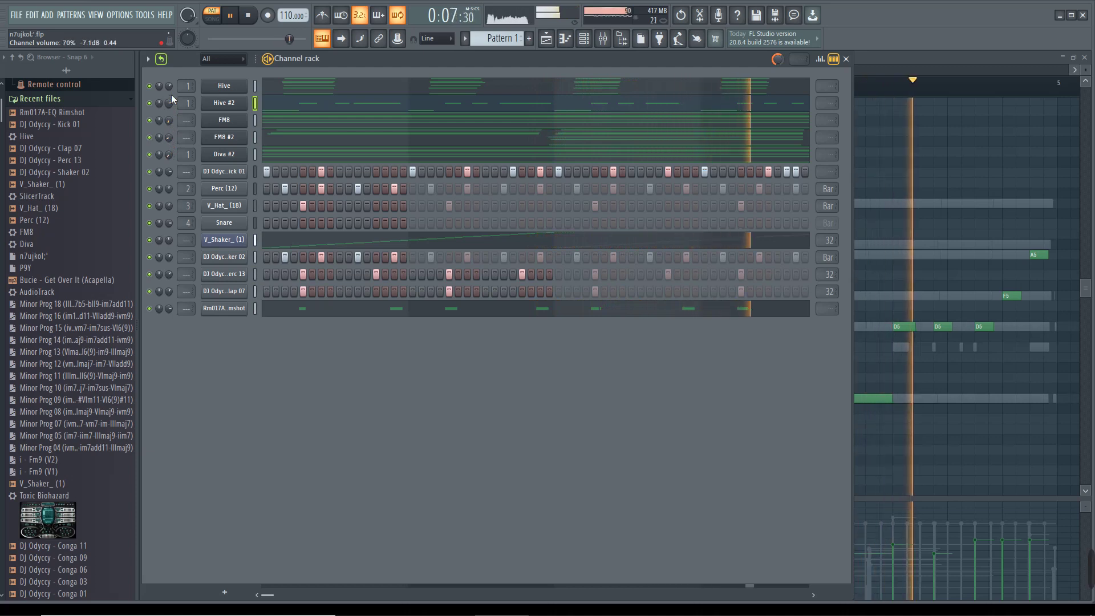
drag(169, 106, 169, 137)
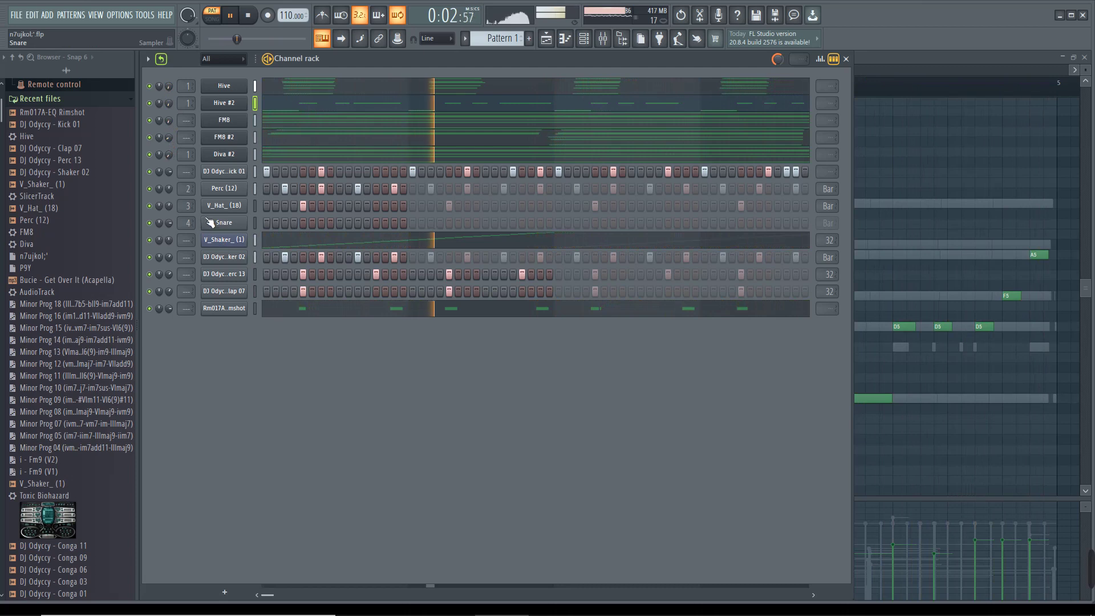
drag(171, 175, 171, 183)
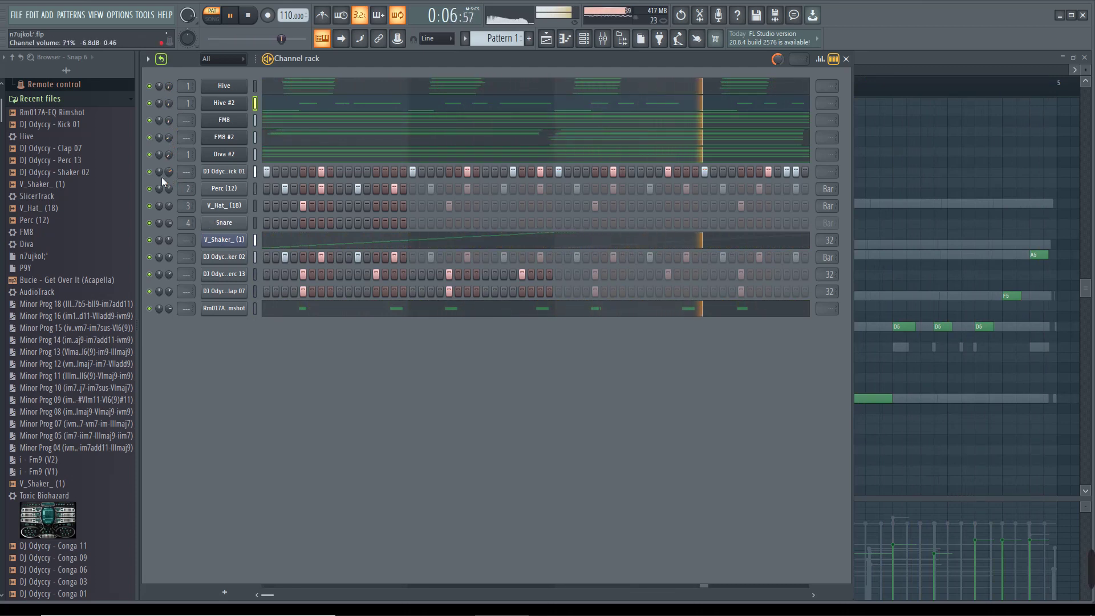
Step: Mute the drum and percussion channels from Kick 01 down to the rimshot and readjust Diva #2's volume
drag(150, 174, 151, 293)
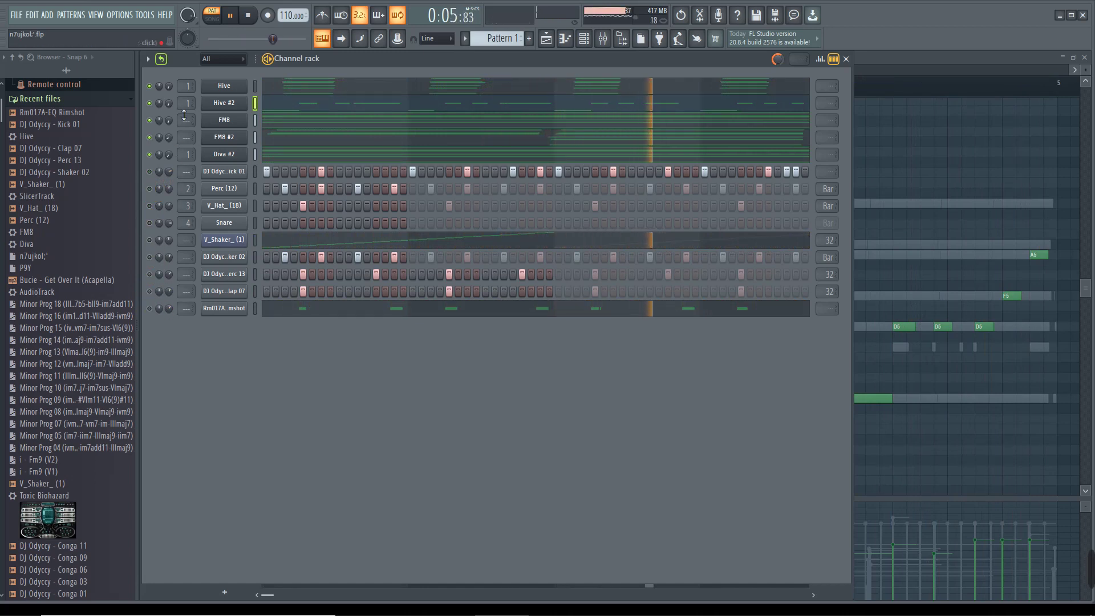
drag(169, 150, 168, 148)
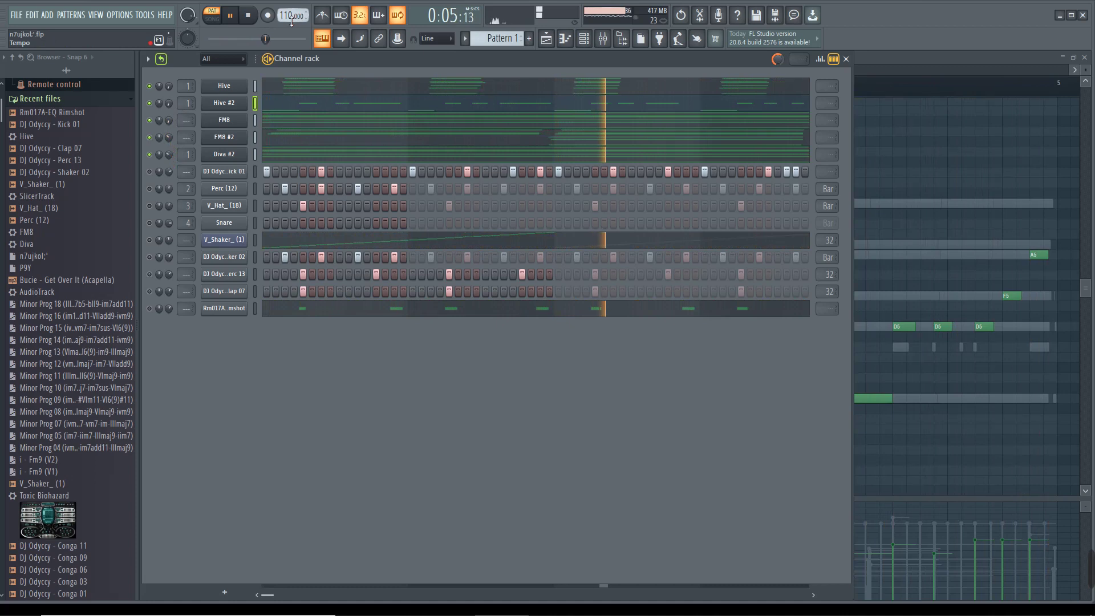
Step: Set the project tempo to 114 BPM
scroll(290, 19, up, 1)
click(562, 344)
scroll(291, 17, up, 6)
scroll(291, 17, down, 5)
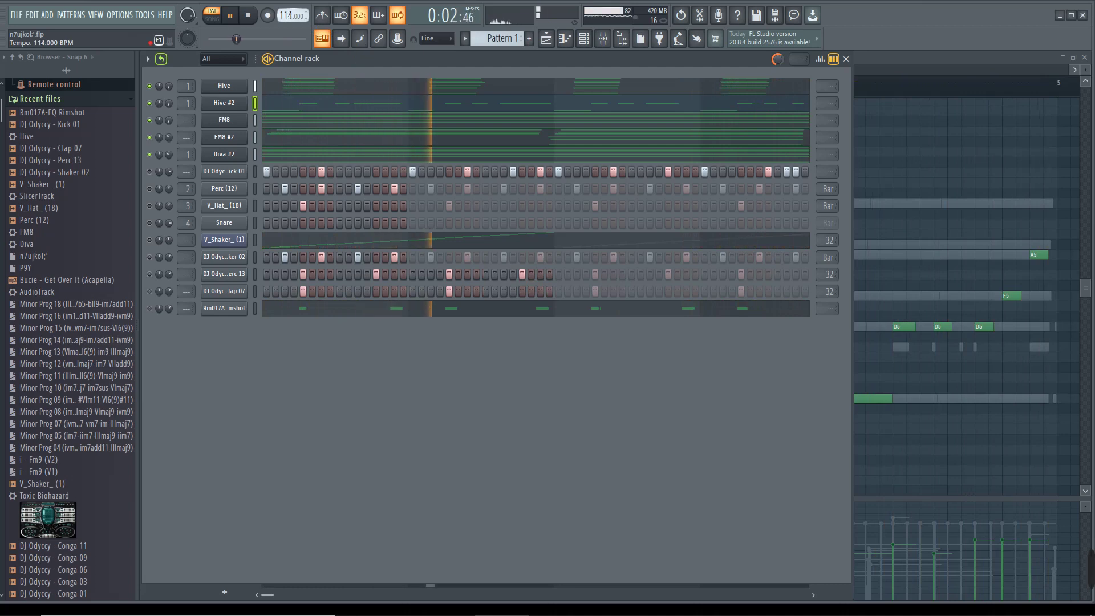
click(561, 343)
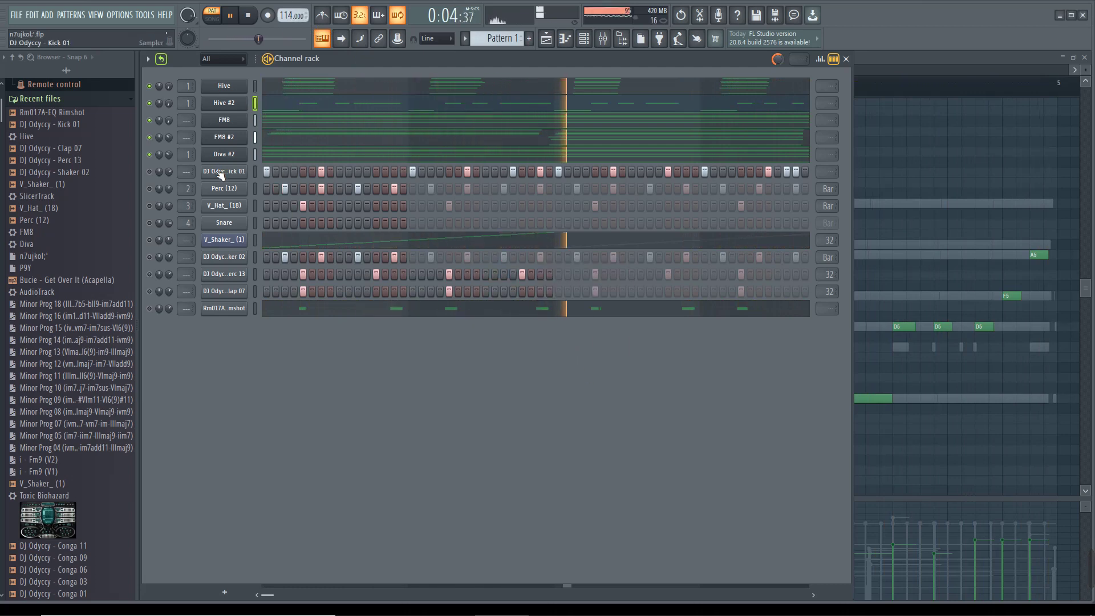
Step: Fill the Kick 01 channel with a hit every 4 steps and unmute Perc (12)
right_click(247, 170)
click(398, 221)
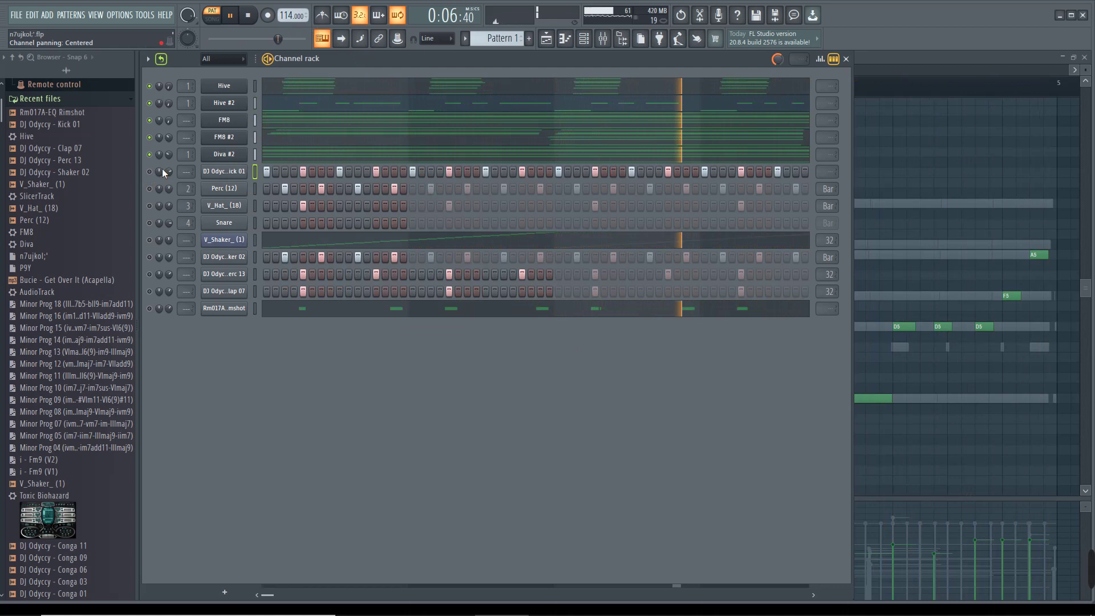
click(149, 189)
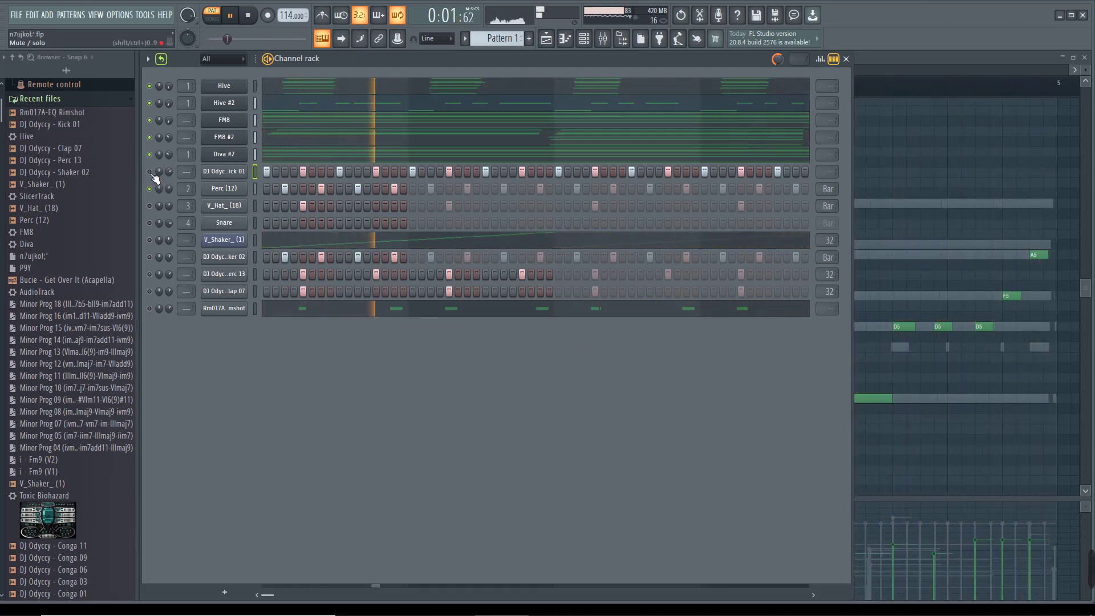
Step: Add the DJ Odyccy - Shaker 07 sample as a new channel and fill its steps across the pattern
scroll(77, 365, down, 6)
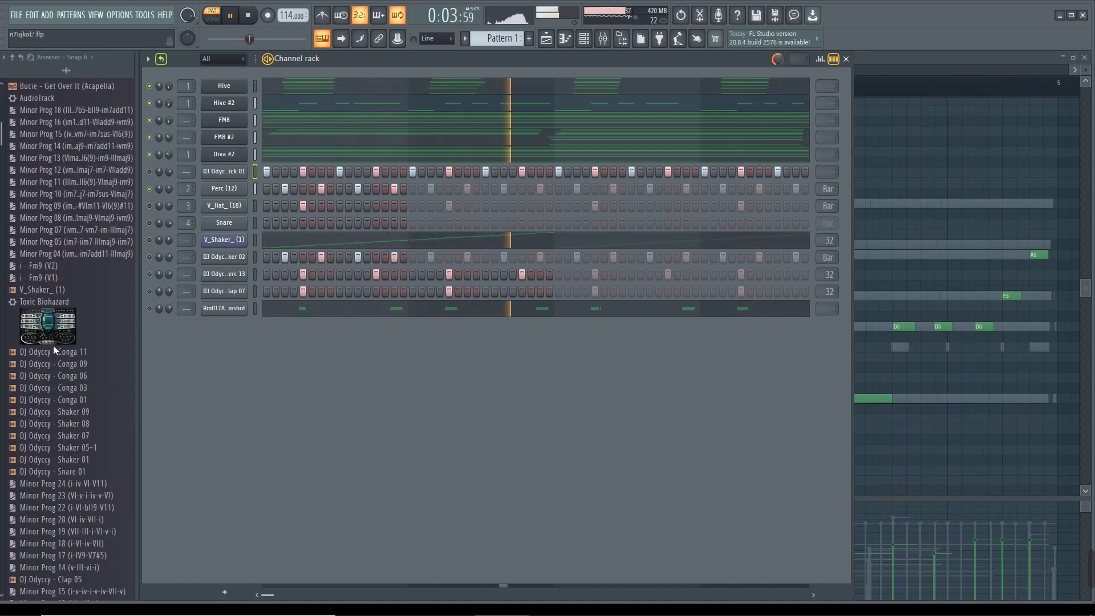
drag(80, 402, 266, 326)
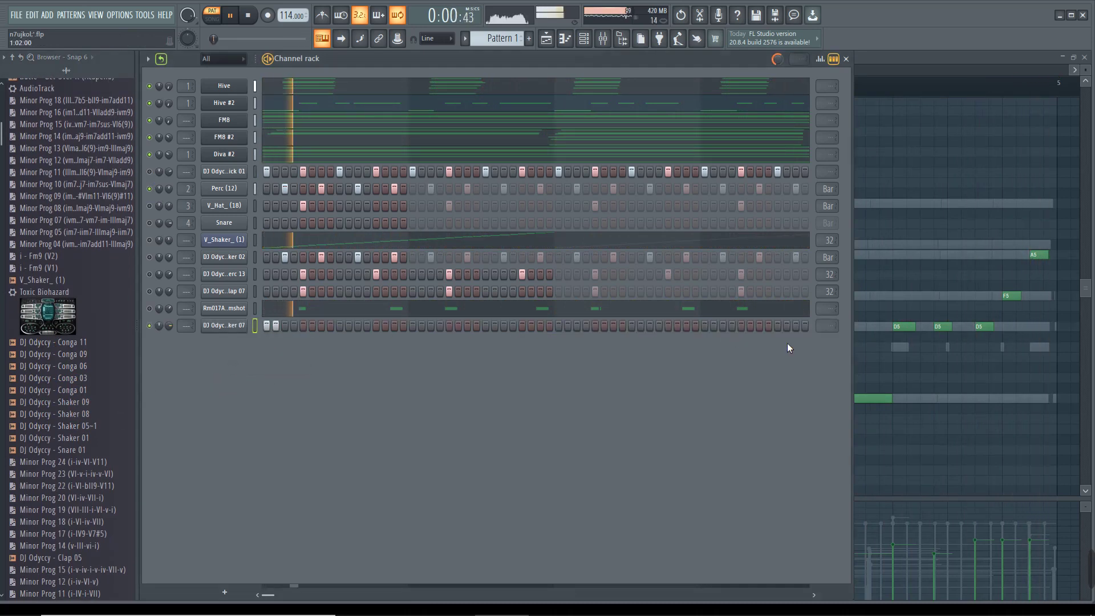
drag(786, 325, 285, 325)
Step: Set the Shaker 07 channel's loop point to 32 steps and lower its volume
drag(824, 333, 827, 333)
scroll(826, 334, up, 11)
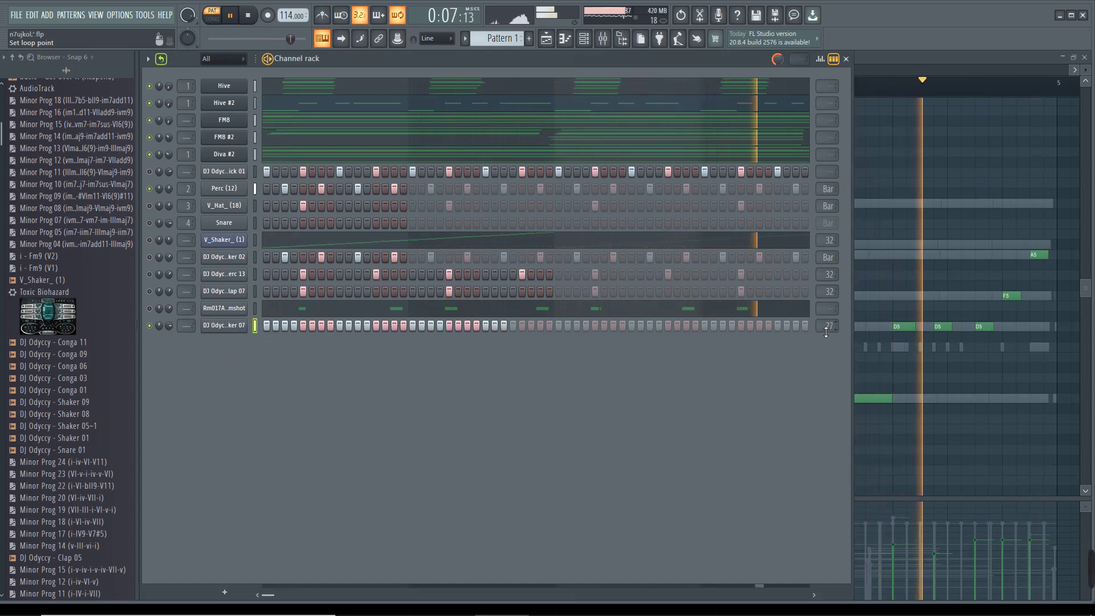
scroll(826, 334, up, 1)
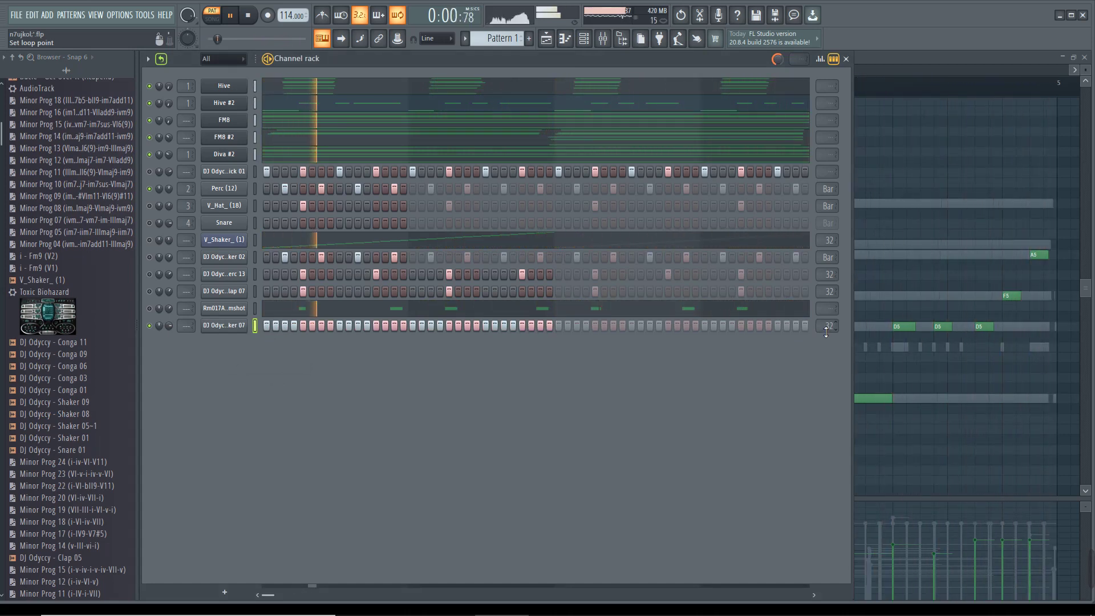
drag(169, 325, 169, 336)
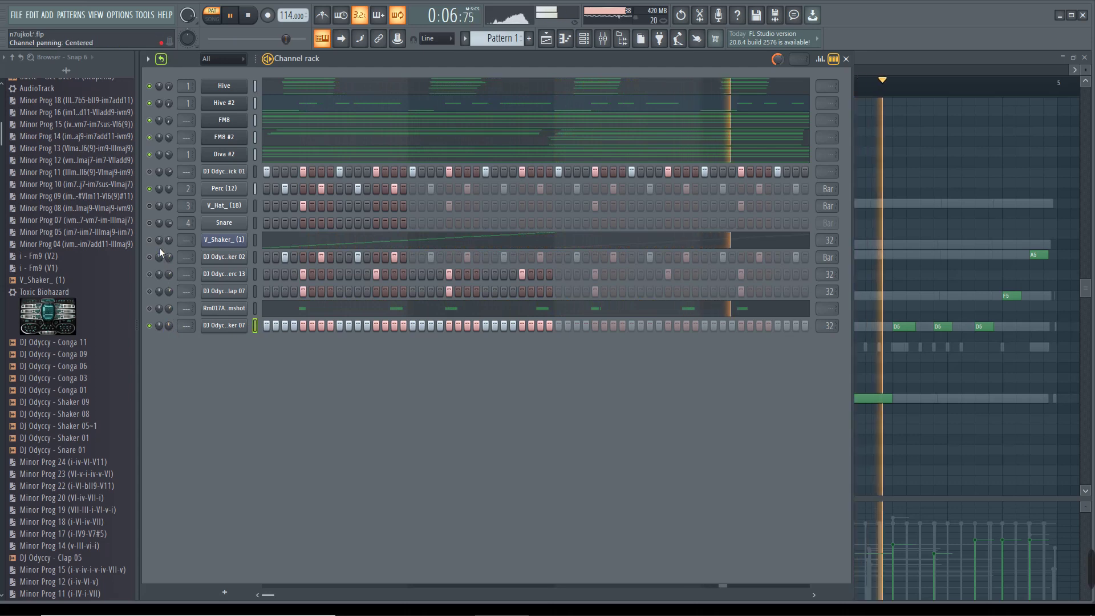
Step: Unmute Kick 01 and add extra off-beat hits in bars 1 and 2, including step 23, keeping the step 21 hit
click(150, 172)
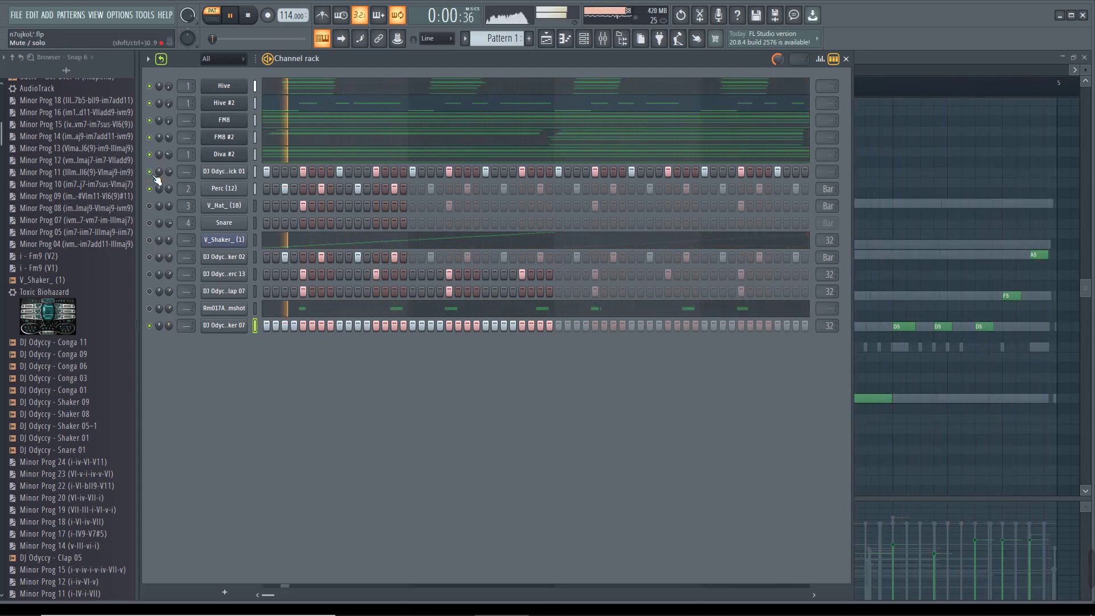
click(286, 171)
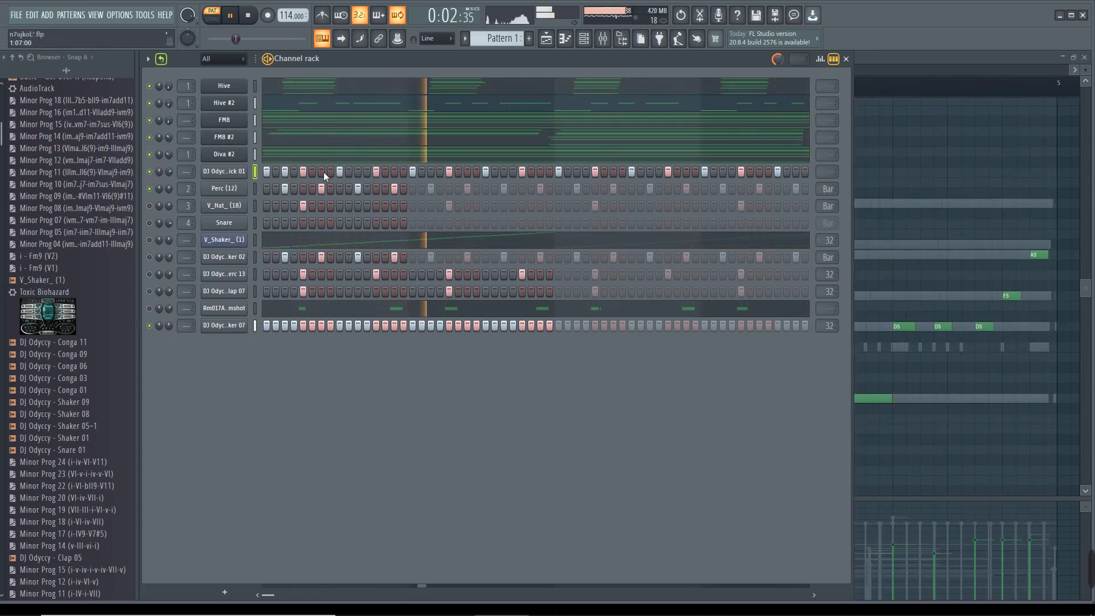
click(466, 173)
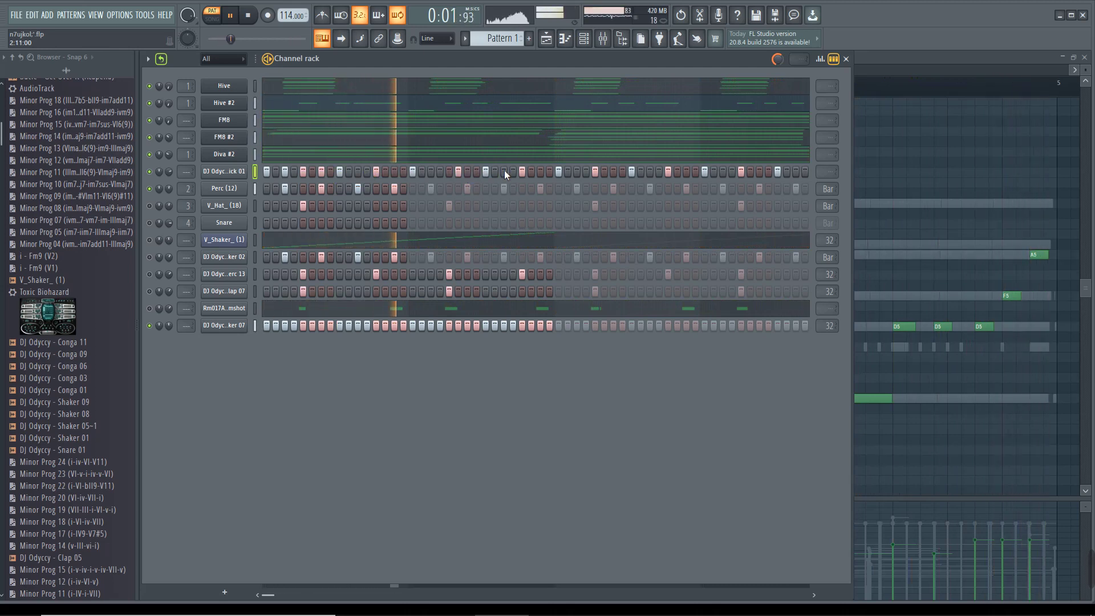
click(458, 172)
click(449, 172)
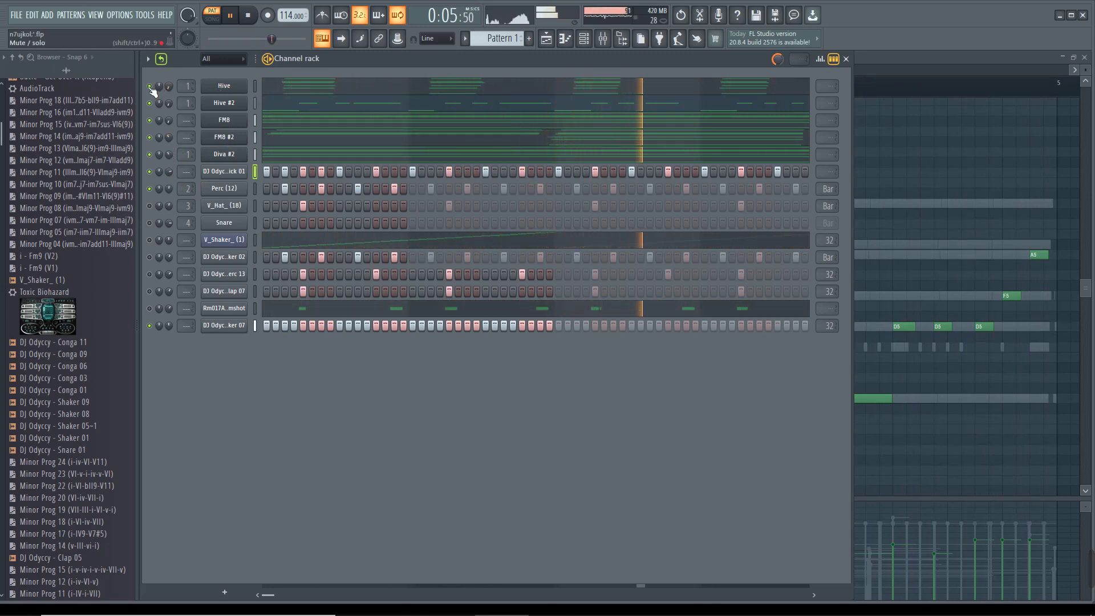
Step: Adjust the Hive channel, lower Hive #2's volume to 37% and cut all of Hive #2's notes from the pattern
drag(159, 86, 159, 74)
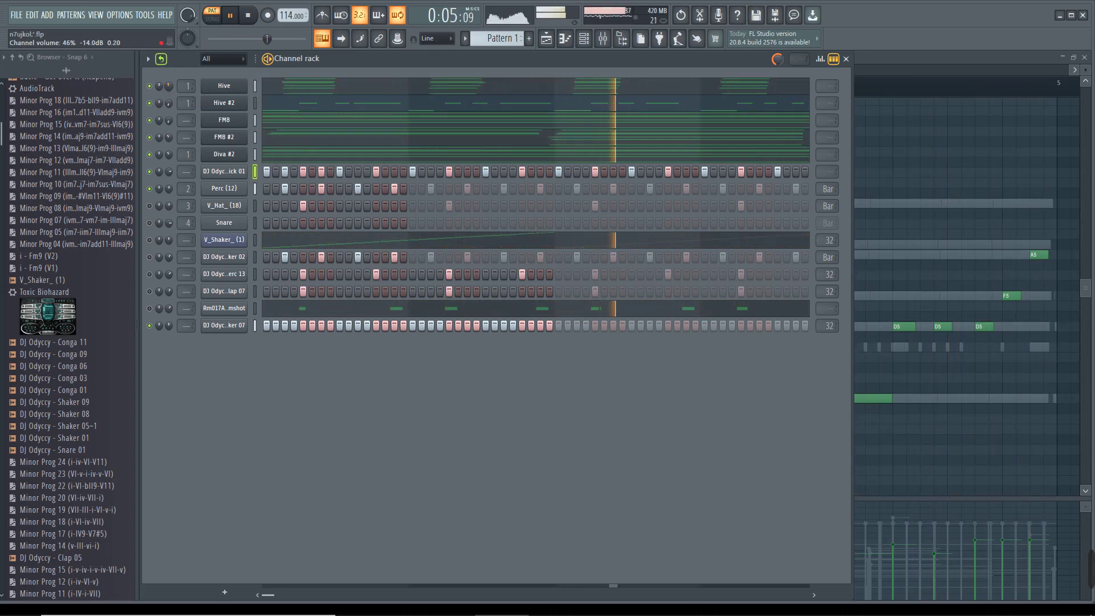
drag(168, 104, 169, 114)
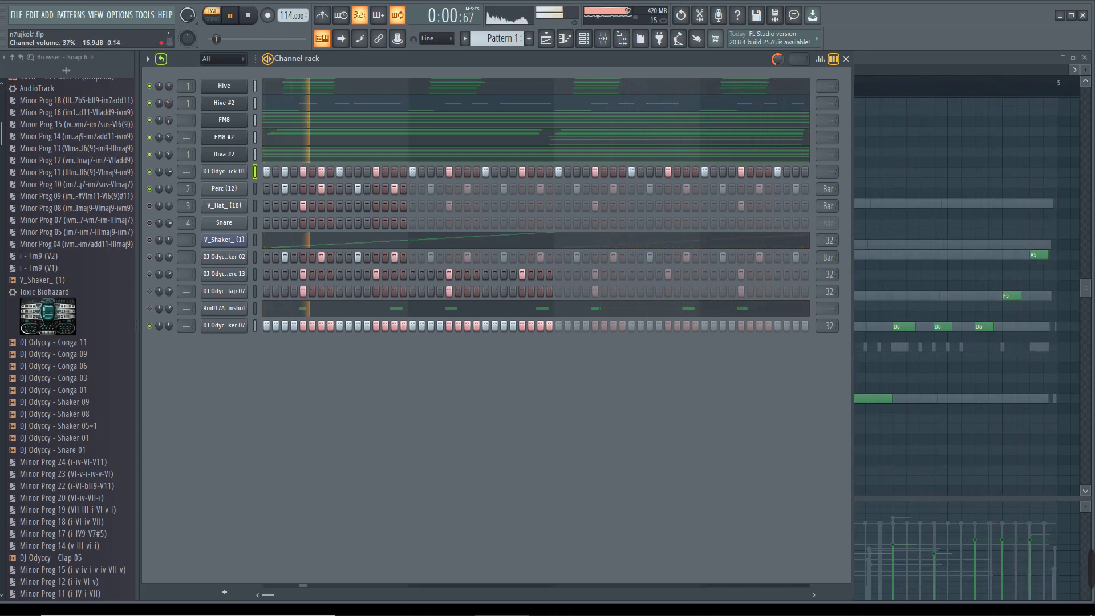
right_click(248, 105)
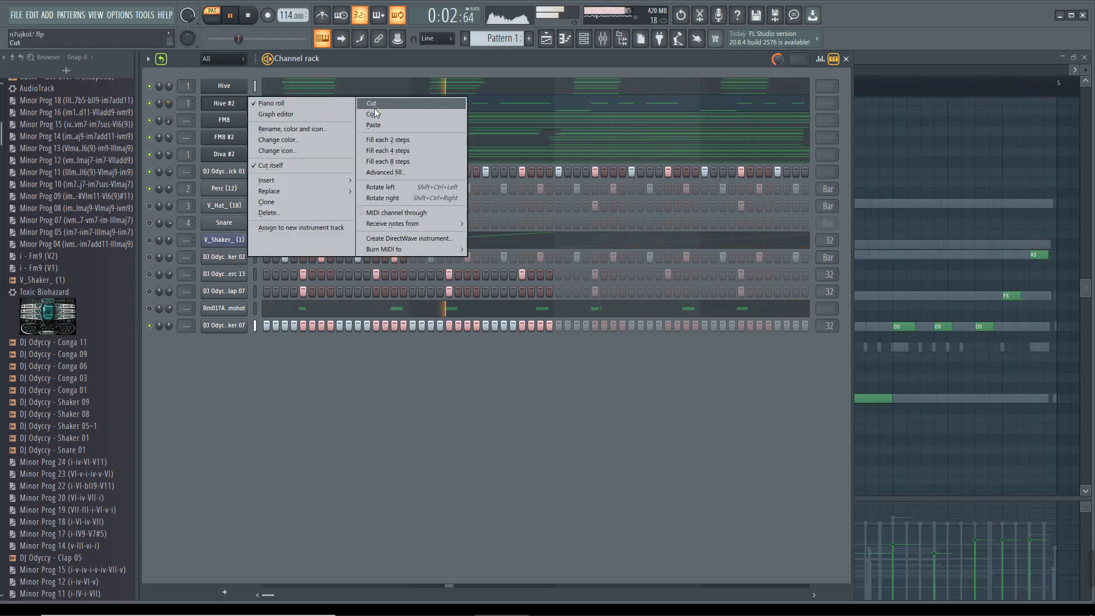
click(374, 107)
Step: Adjust the FM8 channel's volume to about 47%
drag(169, 121, 169, 165)
drag(169, 121, 168, 106)
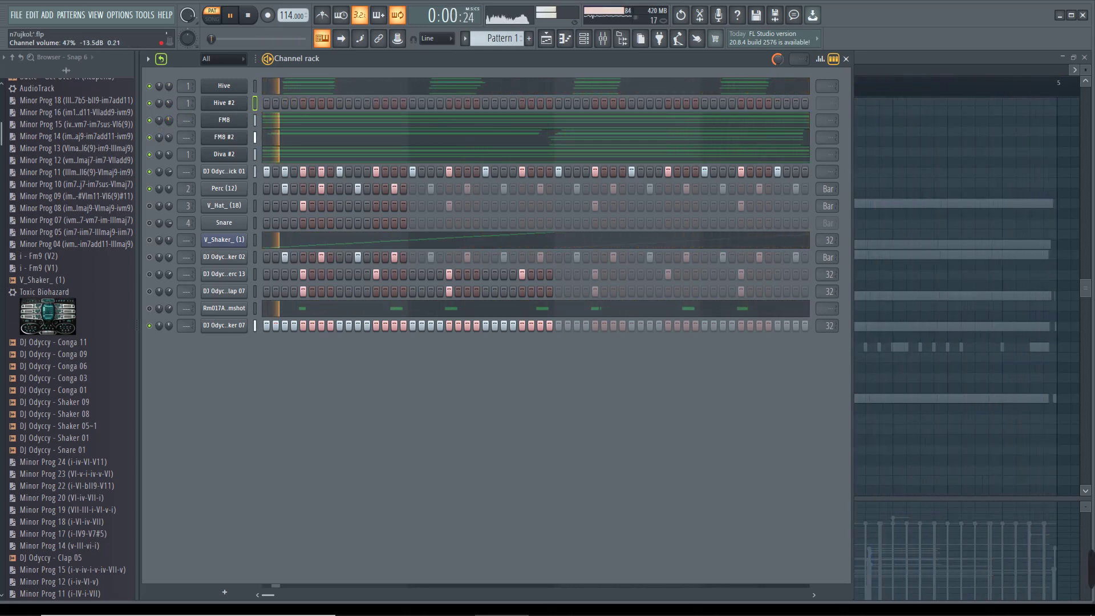
drag(169, 120, 169, 117)
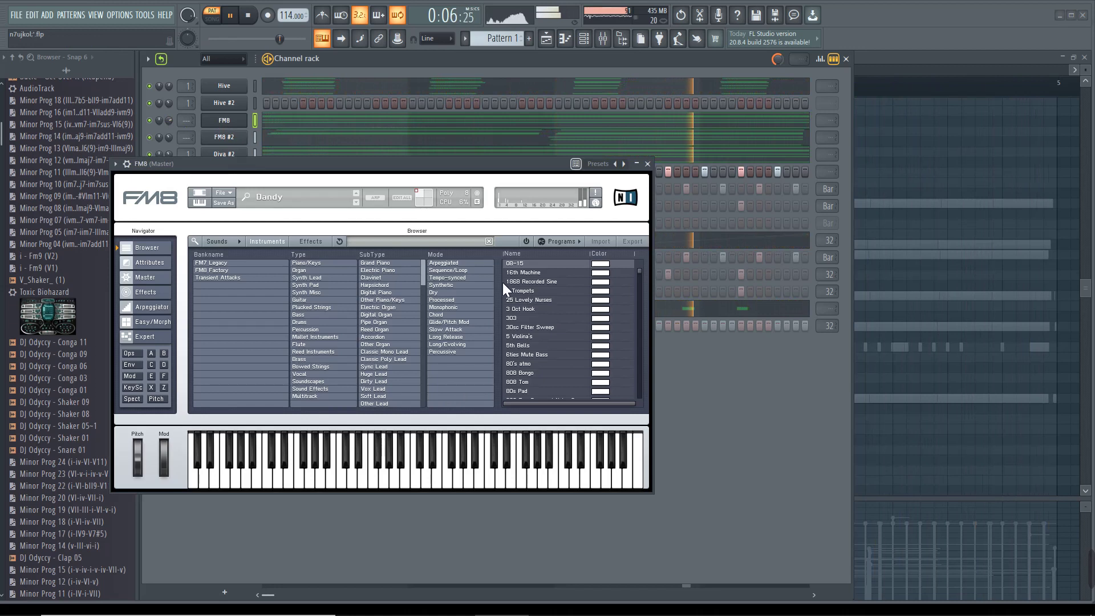
Step: Filter FM8's instruments to the Piano/Keys type and load the Asiarama preset
click(320, 264)
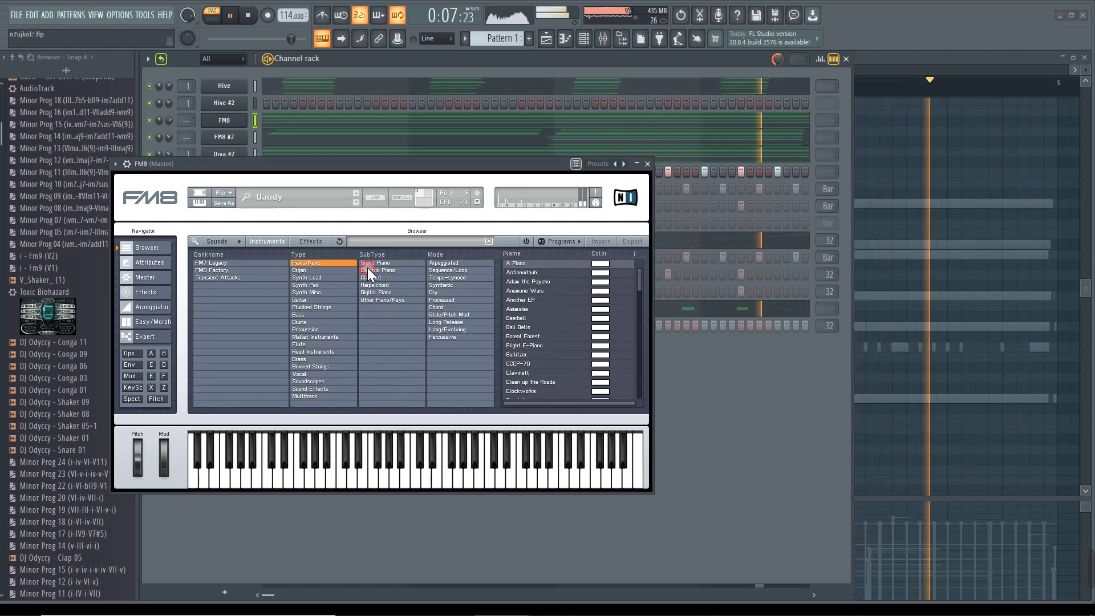
click(541, 308)
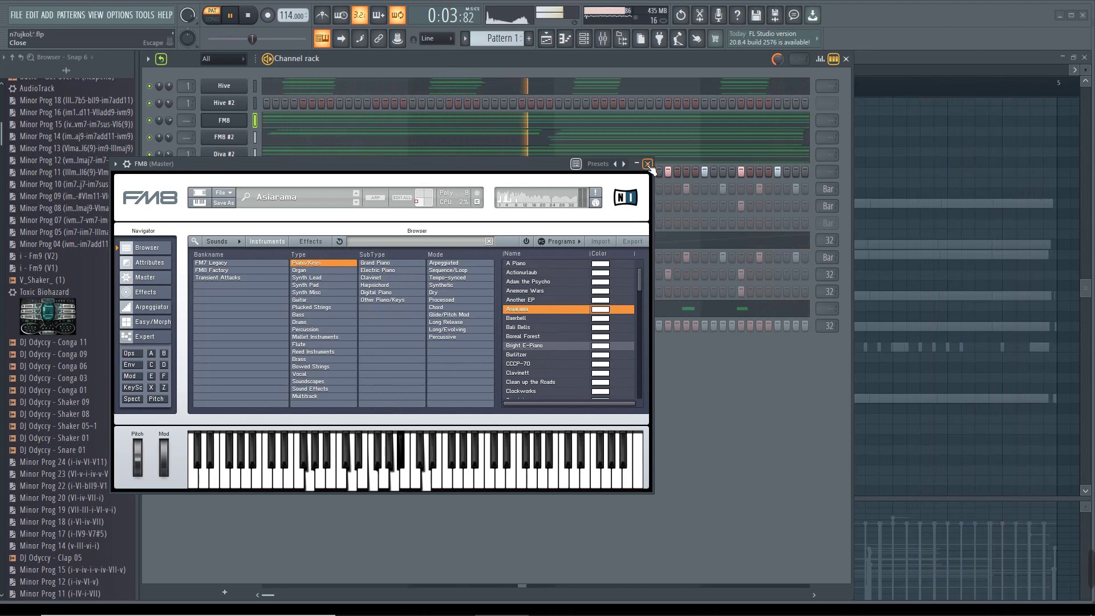
scroll(515, 378, down, 3)
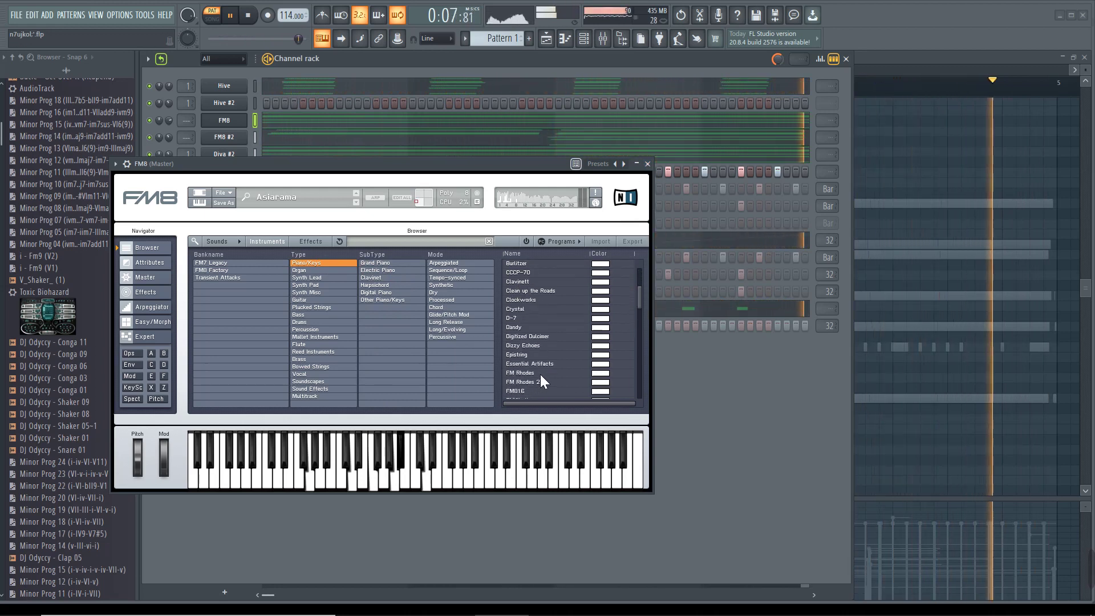
Step: Audition more Piano/Keys presets in FM8, load Piano & Shimmer and close the synth window
click(540, 374)
scroll(532, 392, down, 3)
click(531, 392)
scroll(532, 385, down, 1)
click(532, 386)
scroll(532, 385, down, 1)
scroll(532, 385, down, 1)
click(531, 374)
click(531, 382)
scroll(531, 382, down, 1)
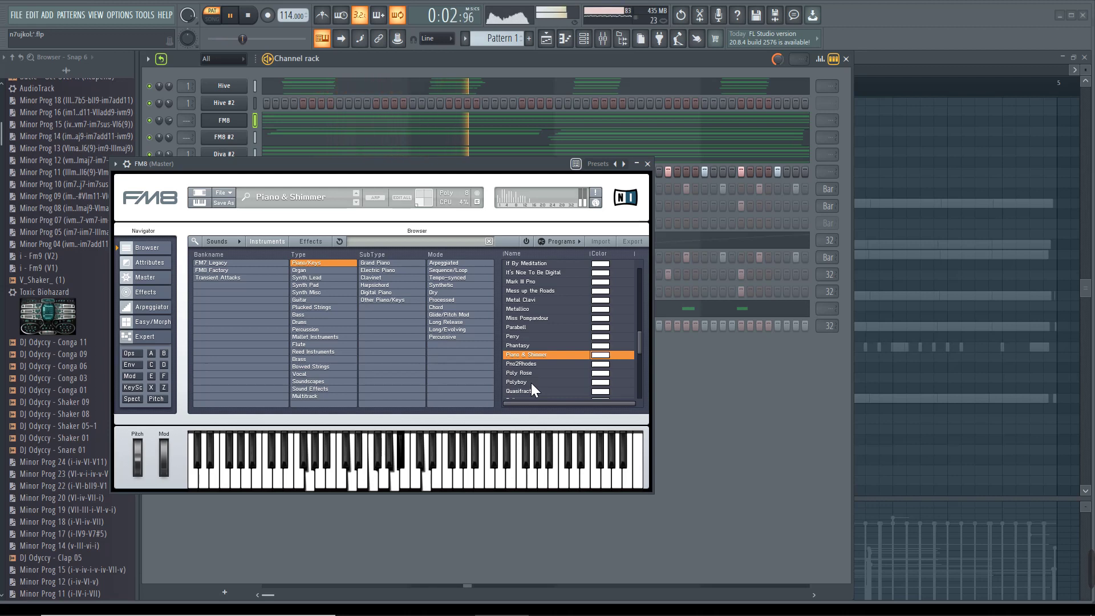
click(647, 164)
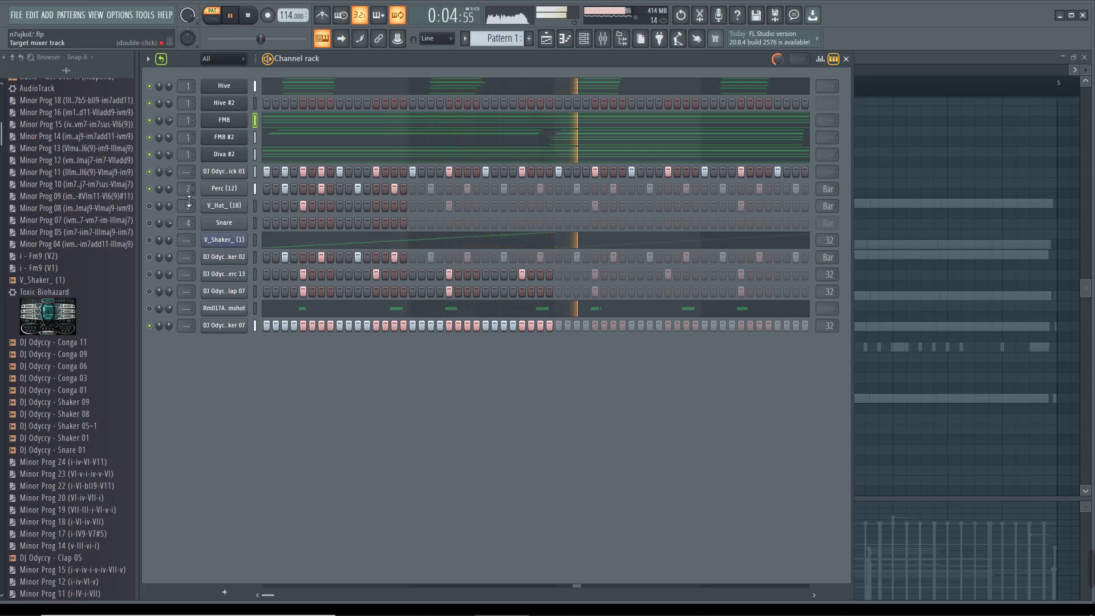
Step: Route FM8, FM8 #2 and Shaker 07 to mixer track 1, and unmute V_Shaker_ (1) at about 48% volume
scroll(188, 103, down, 1)
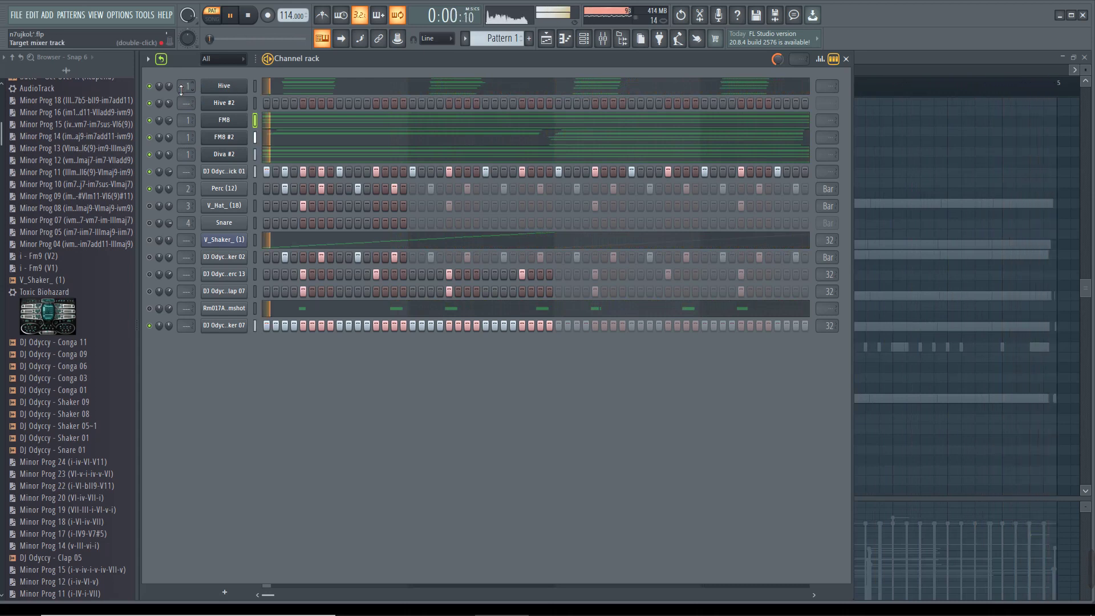
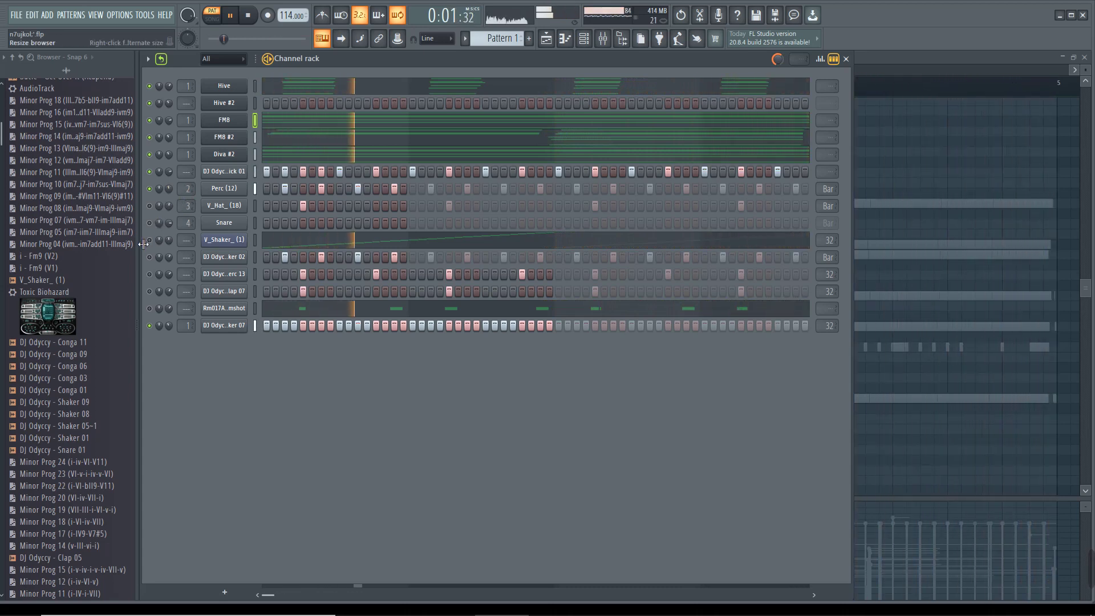
drag(169, 239, 168, 256)
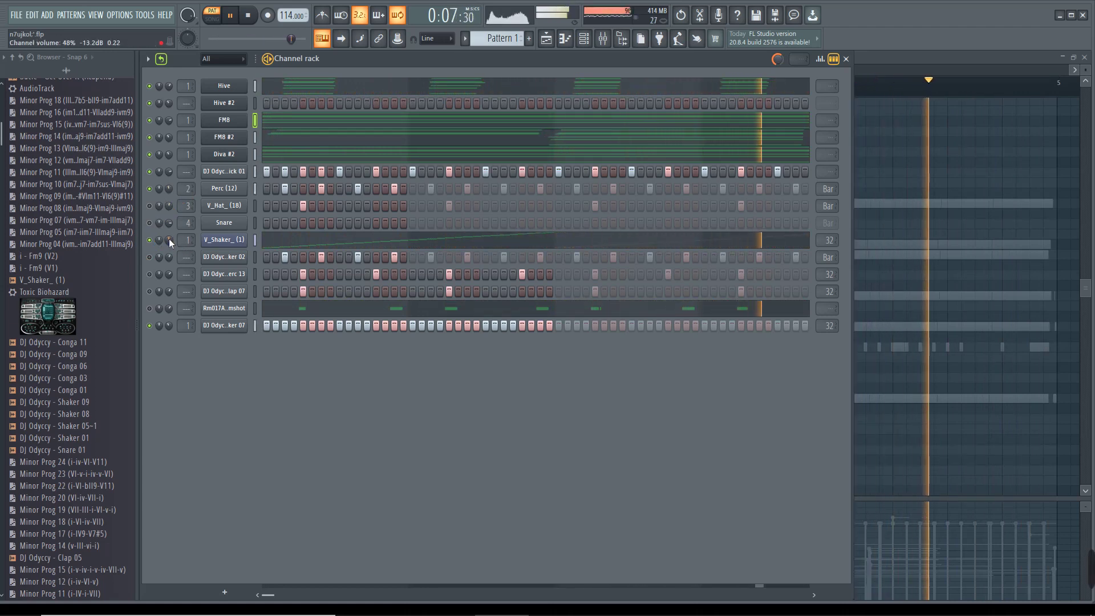
drag(184, 244, 159, 236)
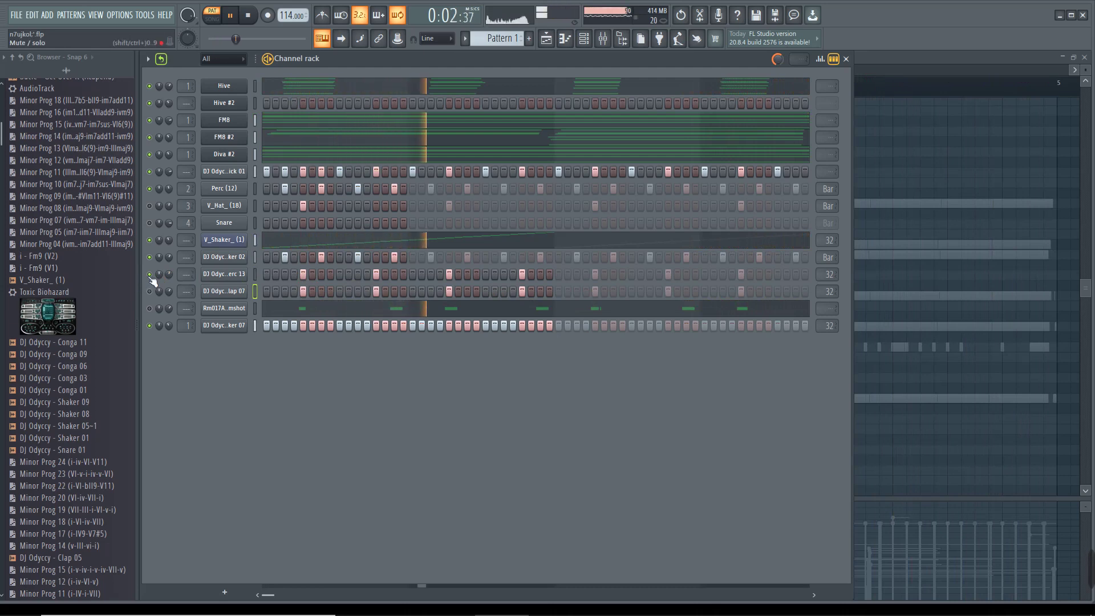
Step: Unmute the Shaker 02 and Clap 07 channels and slightly lower Clap 07's volume
scroll(166, 289, down, 3)
scroll(169, 291, up, 3)
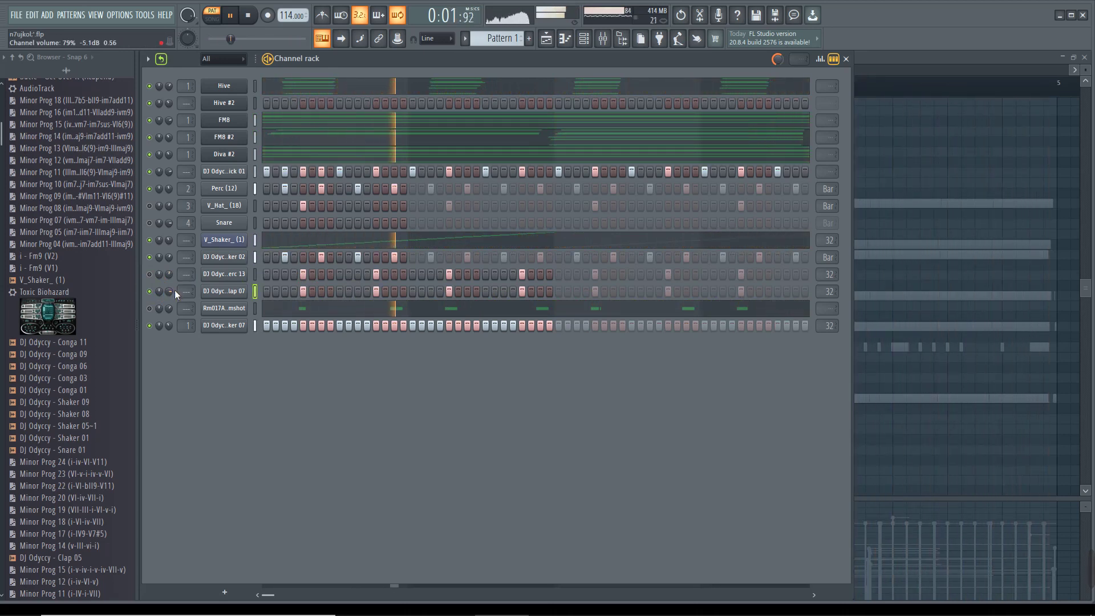
drag(170, 293, 170, 295)
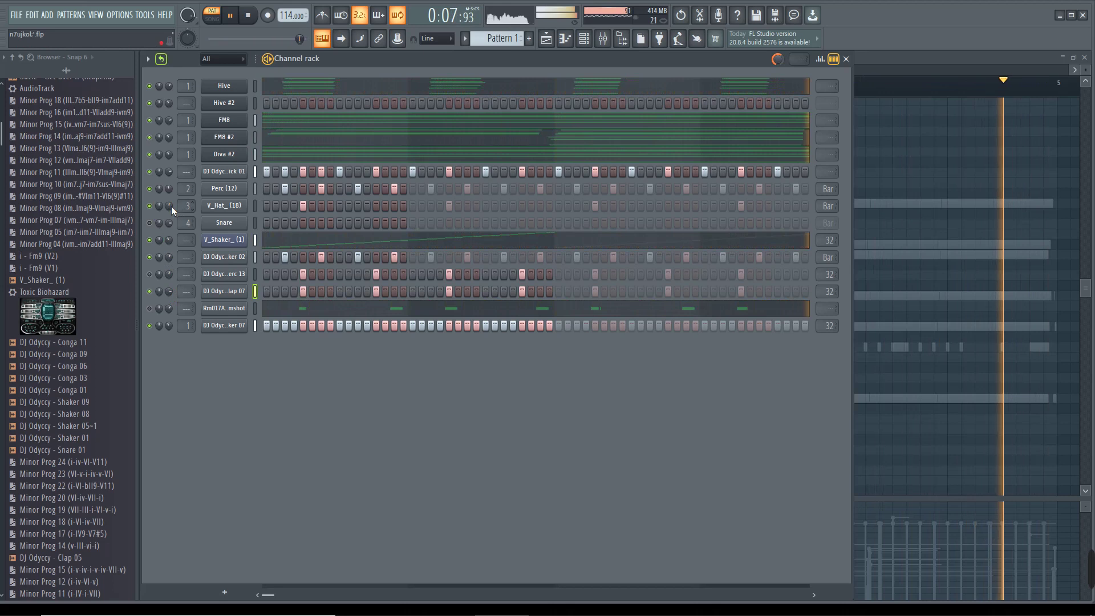
Step: Replace V_Hat_ (18)'s step 5 hit with hits on steps 3, 7, 11 and 15
click(303, 207)
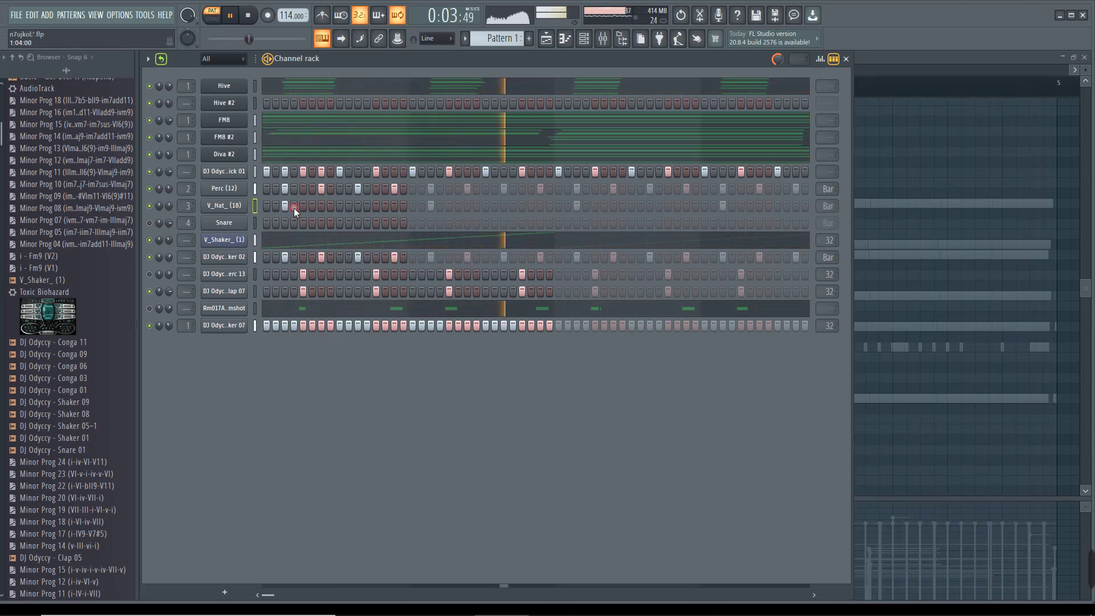
click(317, 206)
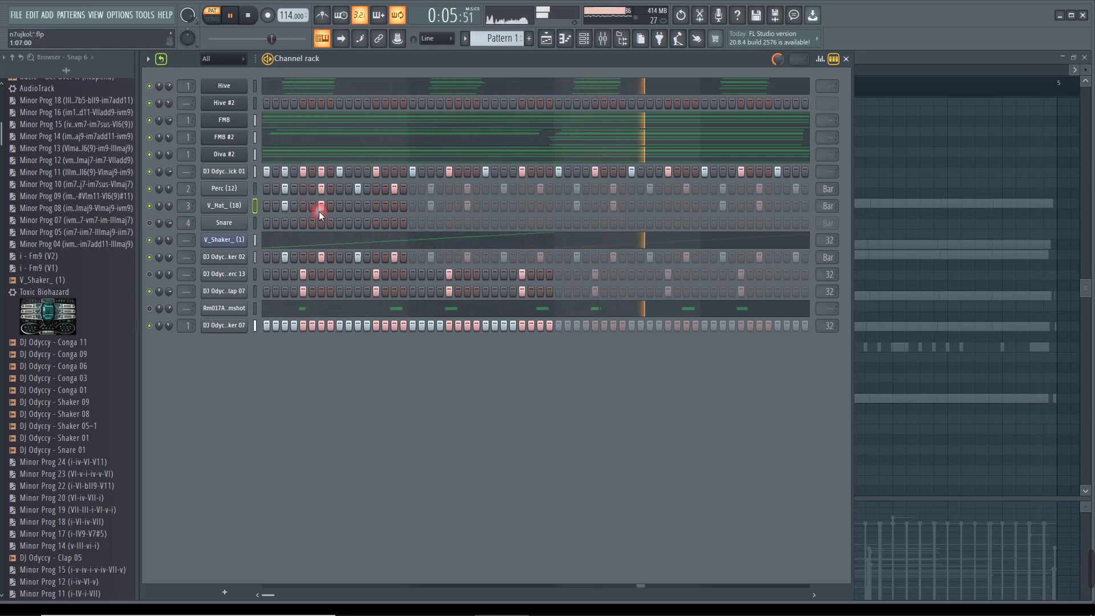
click(358, 206)
click(393, 206)
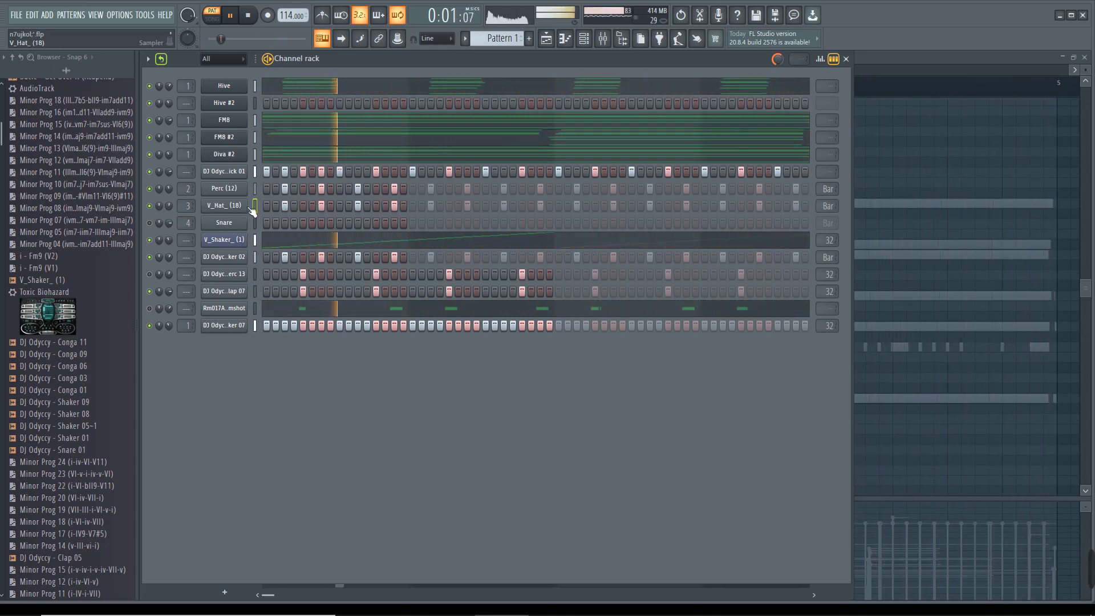
Step: Cut Shaker 07's continuous step pattern, paste it into V_Hat_ (18) and adjust the hat's volume
right_click(228, 325)
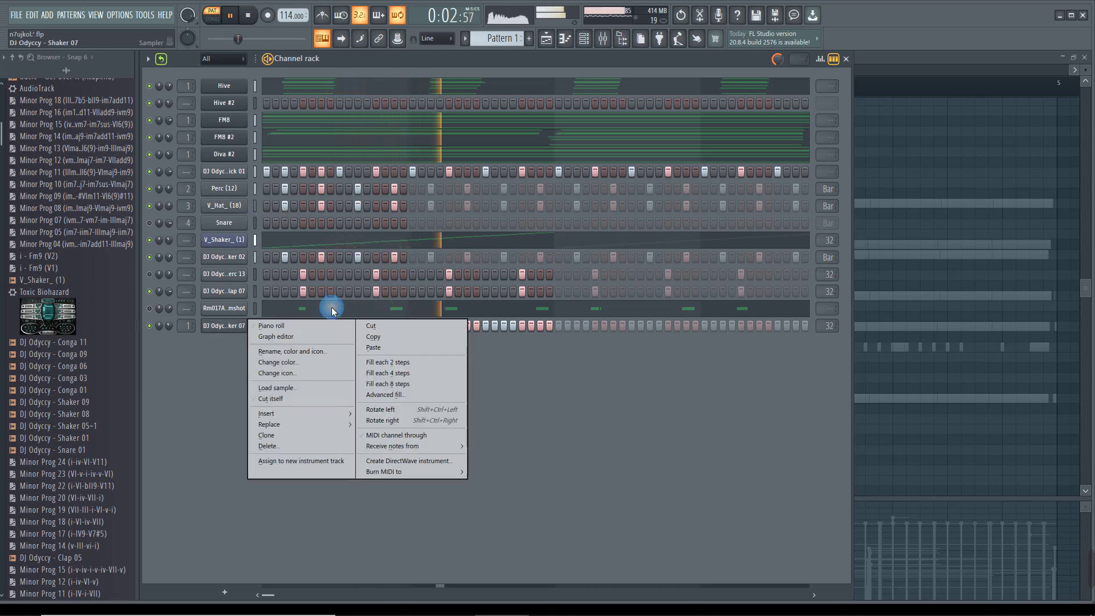
click(373, 330)
right_click(227, 207)
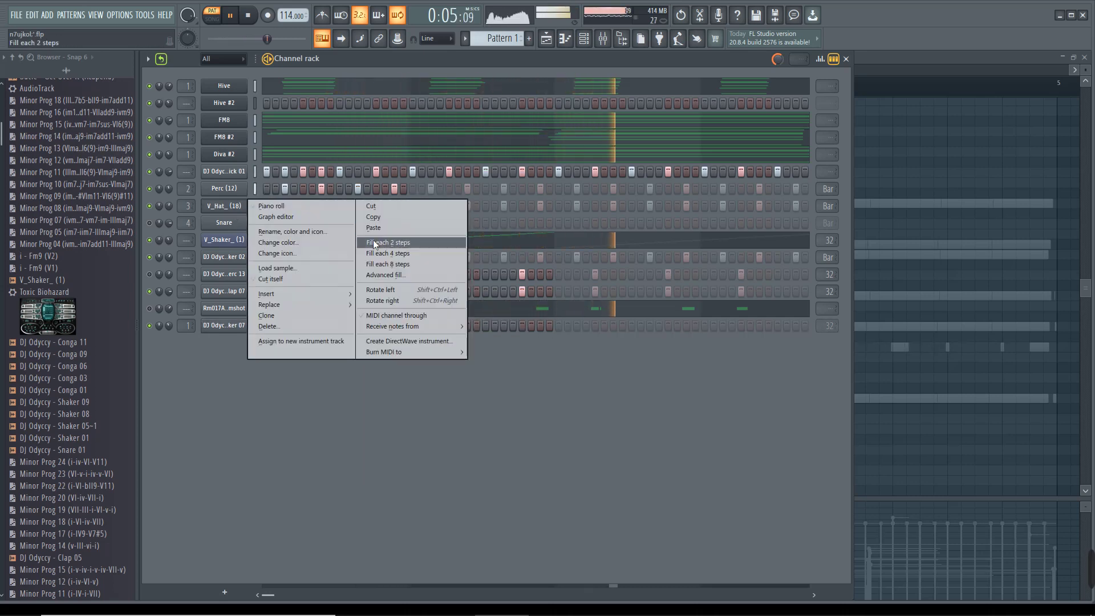
click(374, 227)
mouse_move(169, 205)
mouse_down()
mouse_move(169, 234)
mouse_move(171, 197)
mouse_up()
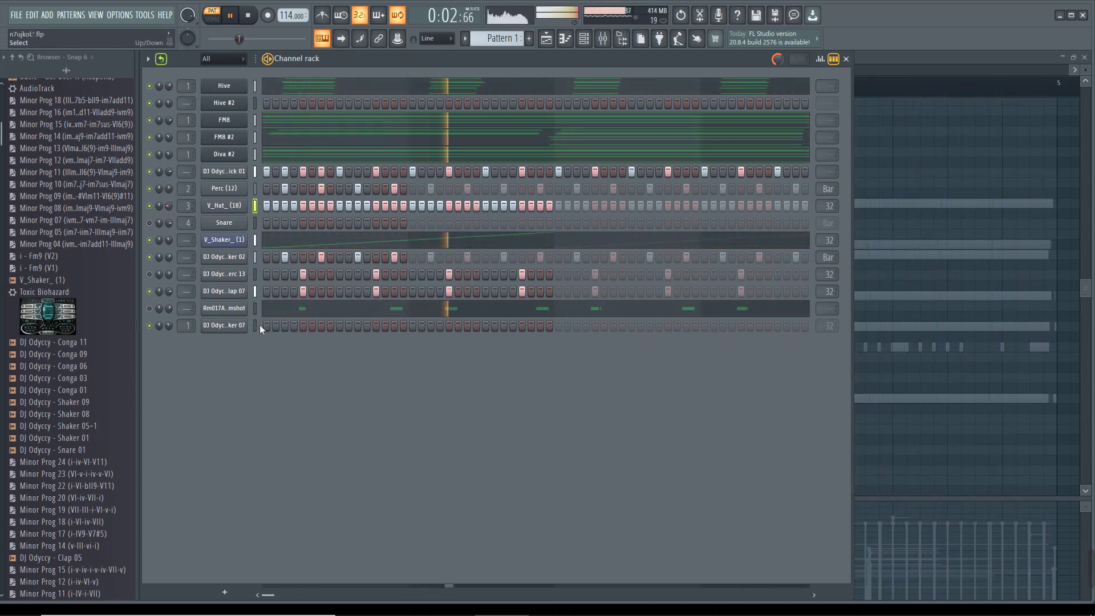
Step: Place Shaker 07 hits on steps 3, 7, 11 and 15 and set its loop length to 16 steps
click(286, 328)
click(322, 327)
click(366, 327)
click(367, 326)
click(358, 327)
click(394, 327)
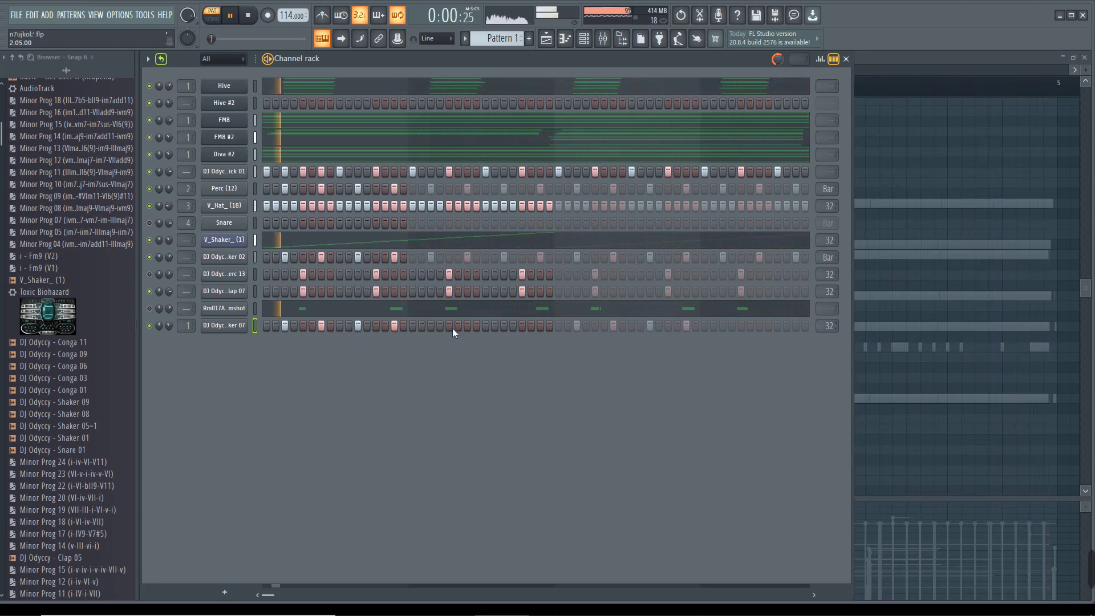
drag(829, 325, 829, 349)
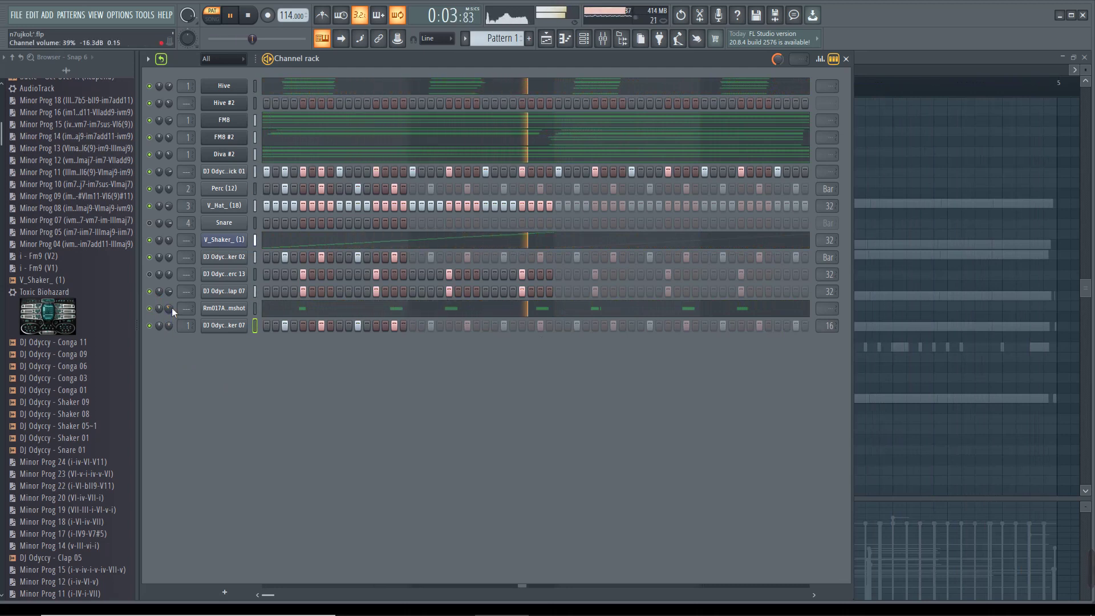
Step: Bring in the unmuted Rm017A one-shot channel at a lower volume, and turn down Hive #2
drag(169, 308, 169, 313)
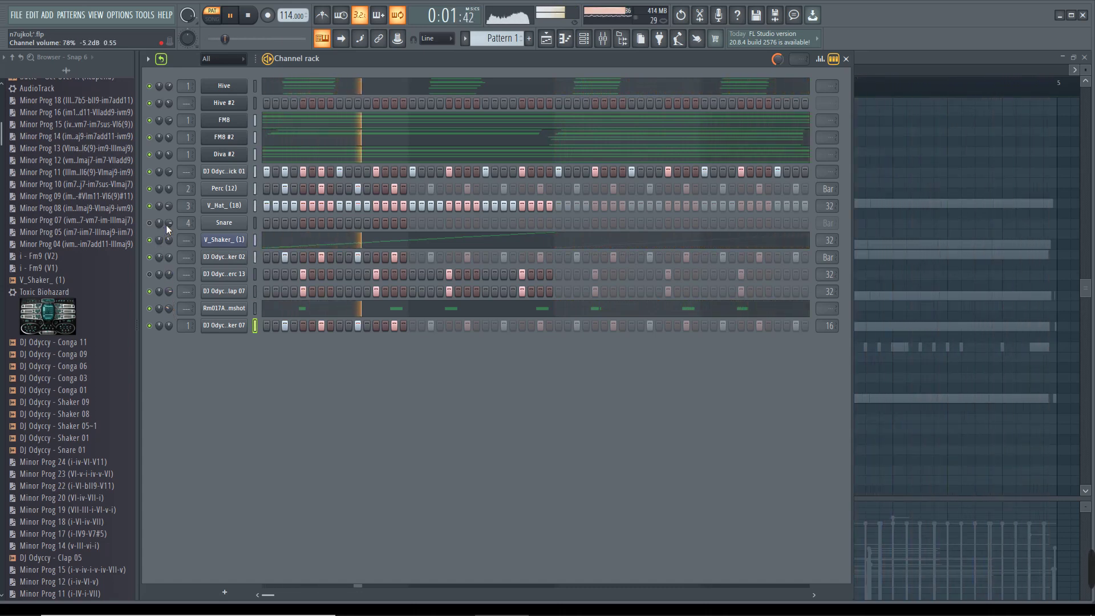
click(253, 102)
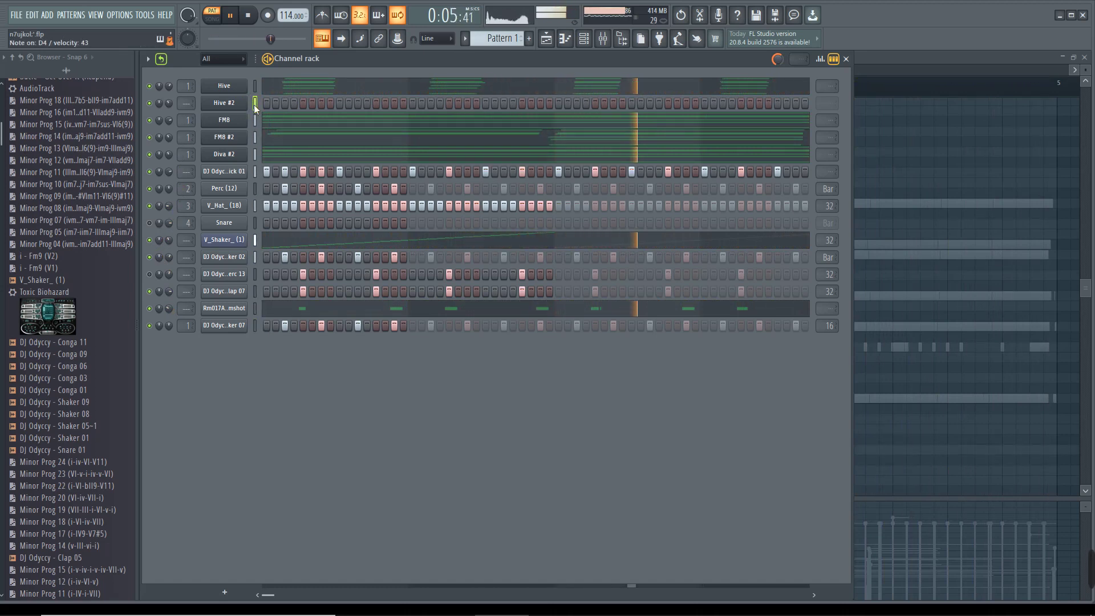
drag(169, 103, 169, 114)
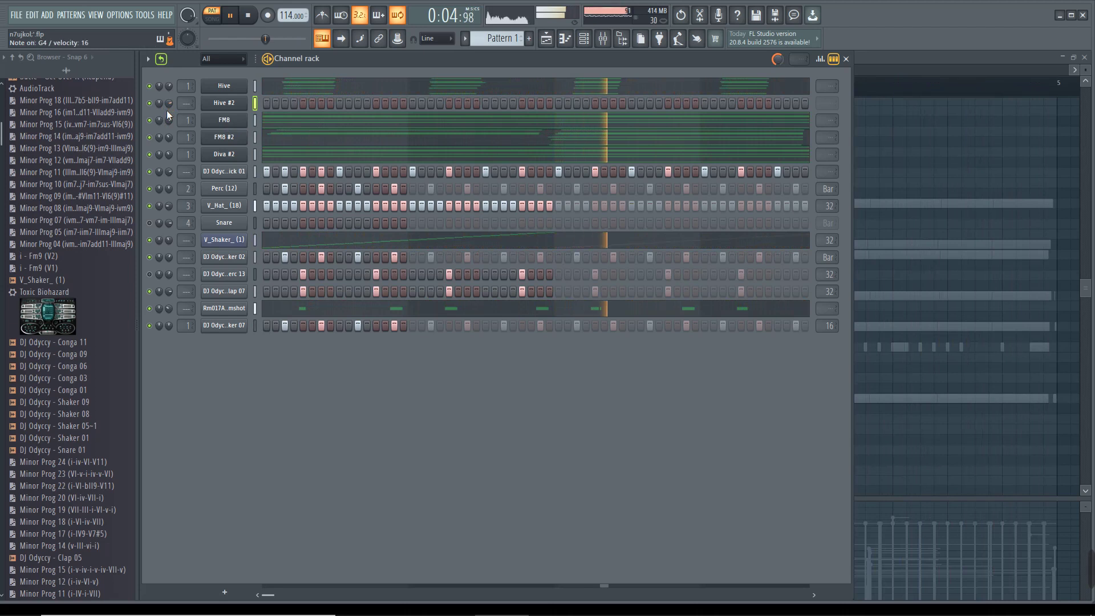
Step: Record a new Hive #2 part of repeated G4 notes with D5 and G5 accents, and open it in the piano roll
key(r)
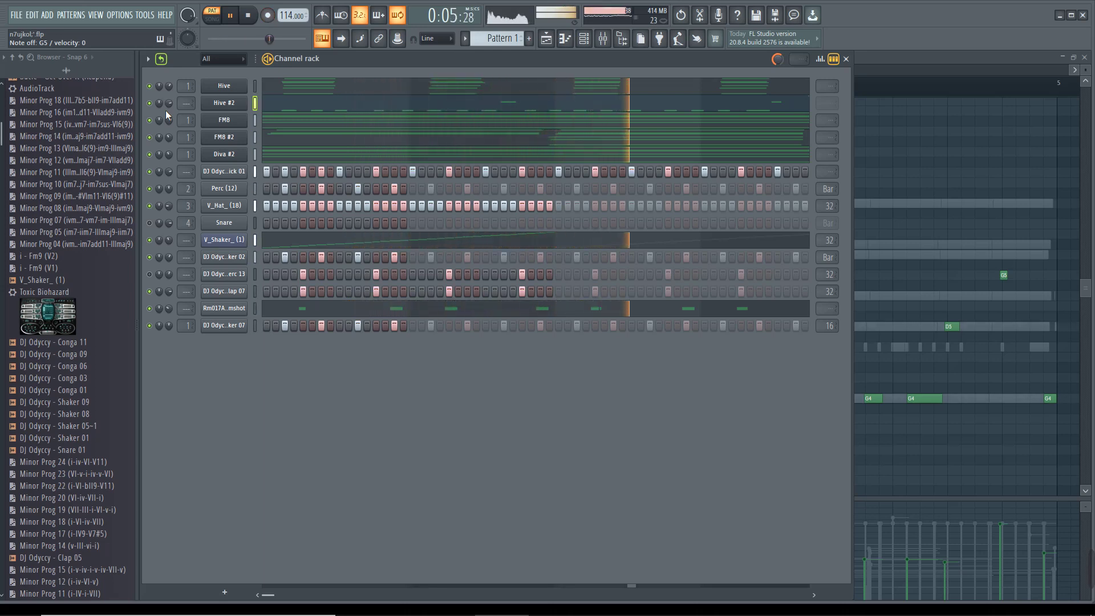
key(F9)
click(326, 107)
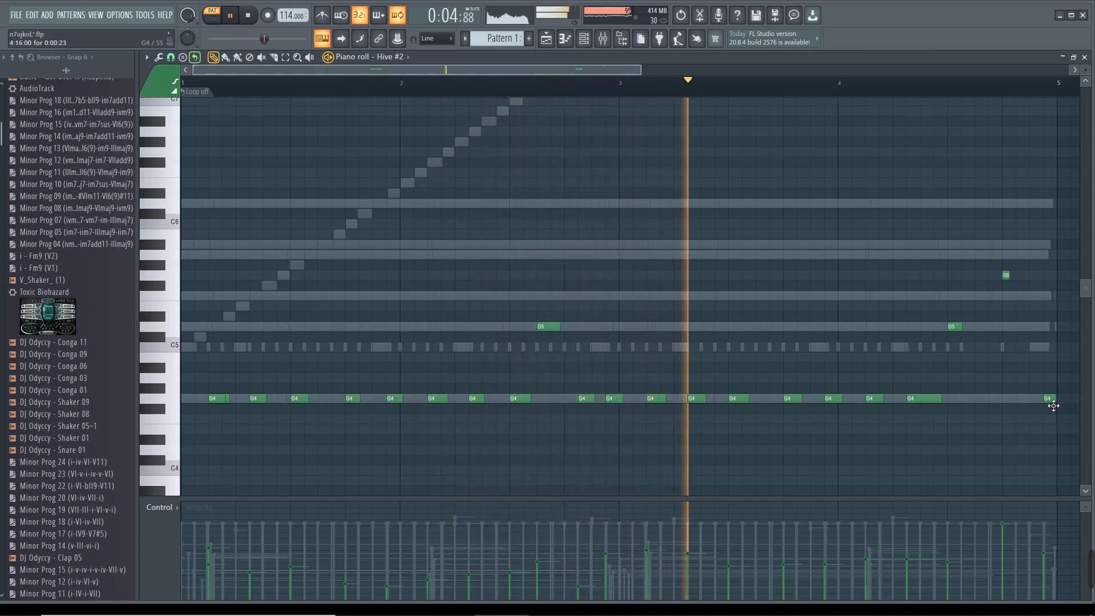
Step: Retime Hive #2's notes late in bar 2, placing D5 on step 12 and the G4 notes on steps 13 and 16
mouse_move(603, 395)
mouse_down()
mouse_move(627, 398)
mouse_move(615, 405)
mouse_up()
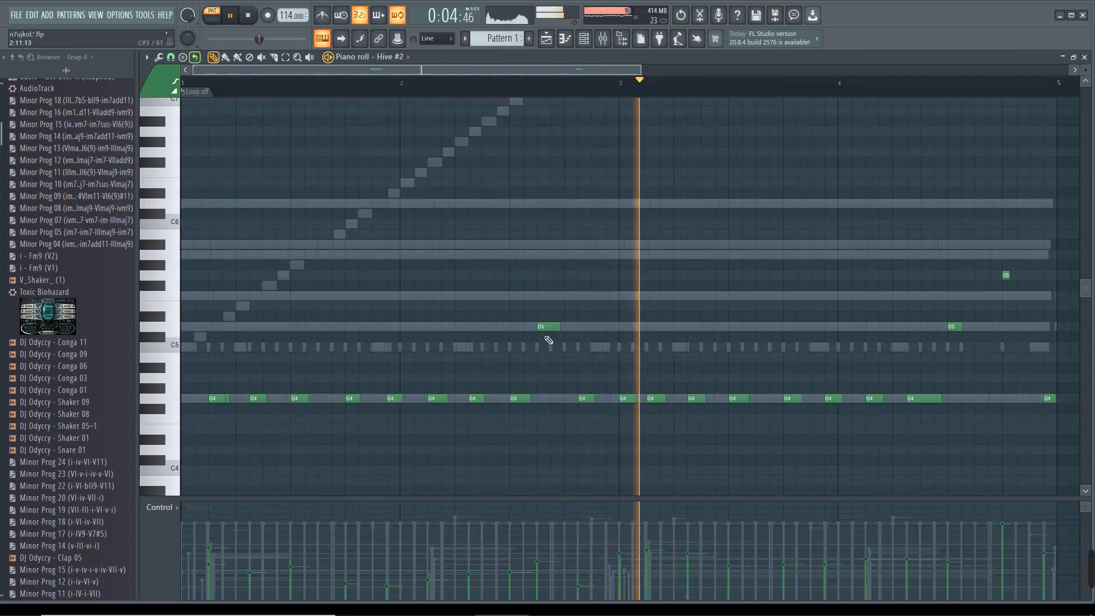
drag(544, 326, 558, 328)
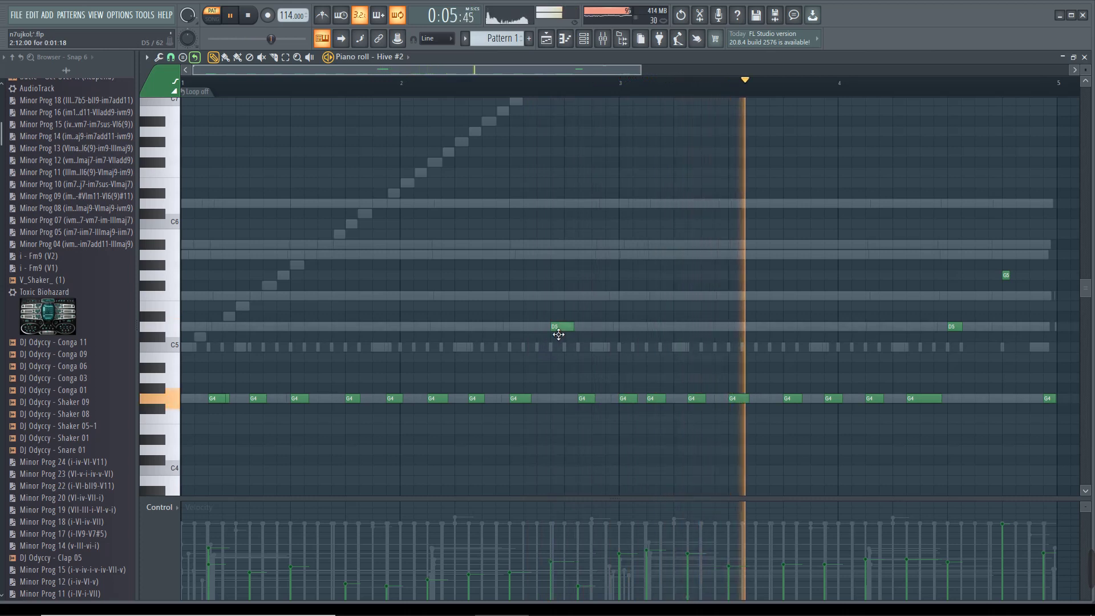
click(586, 402)
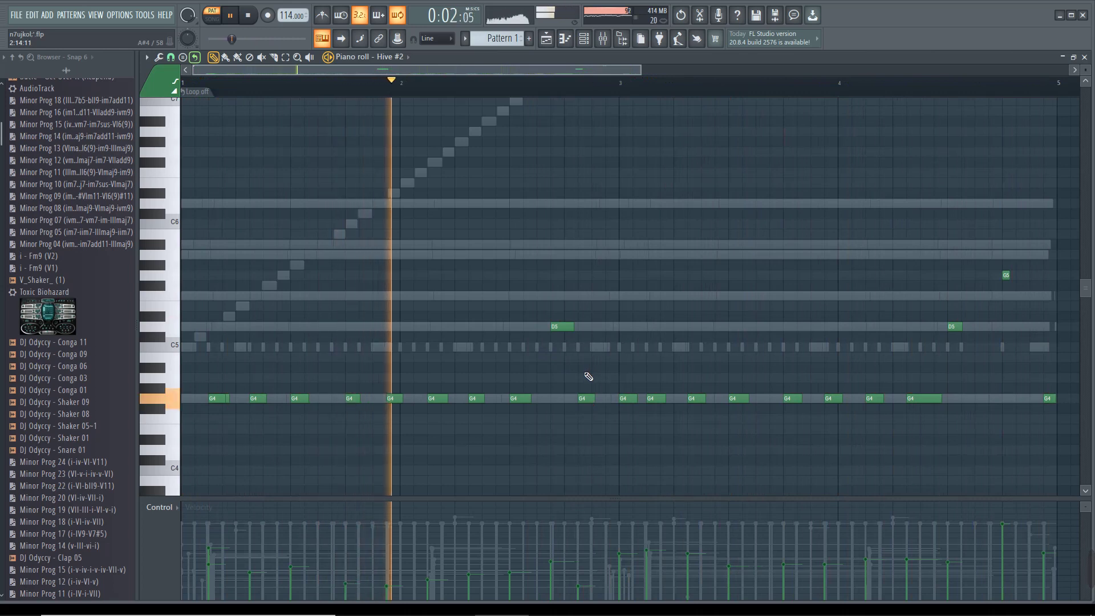
drag(587, 399, 564, 408)
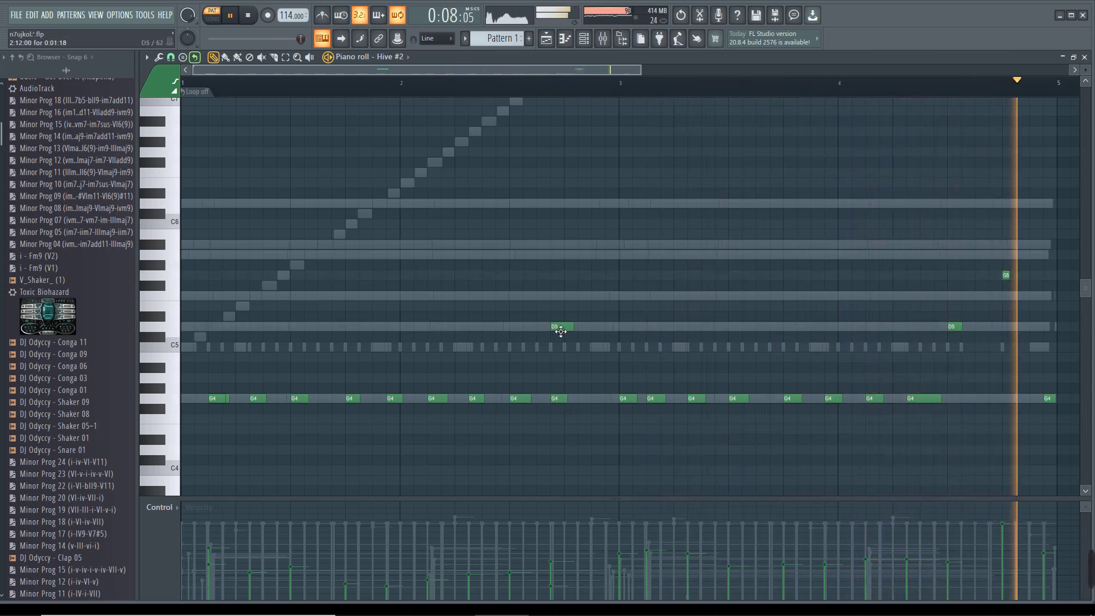
drag(558, 406, 572, 407)
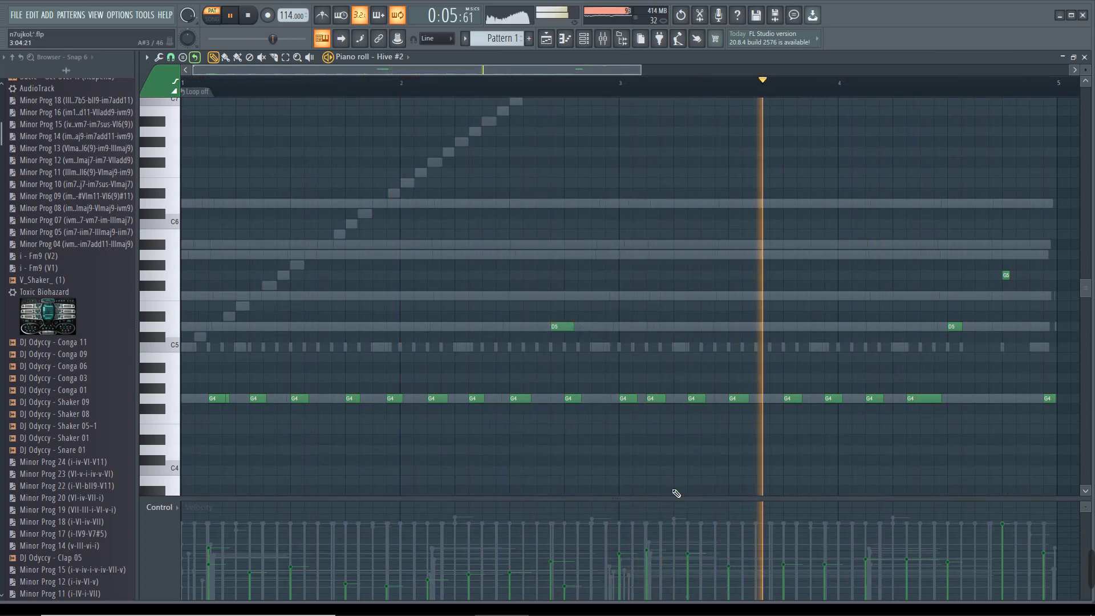
drag(633, 409, 619, 406)
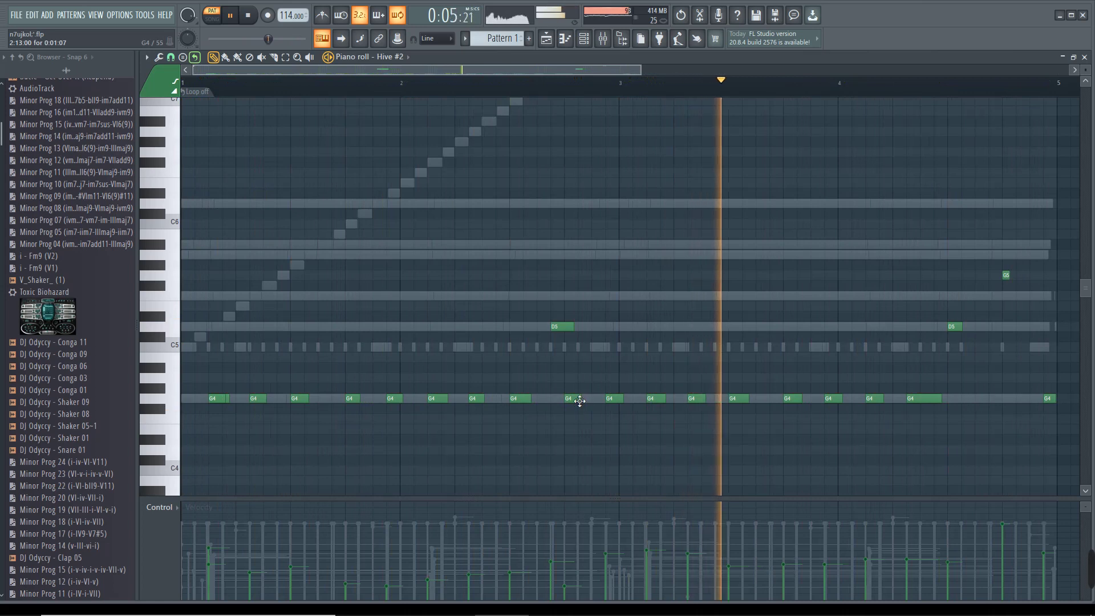
Step: Move Hive #2's D5 note in bar 2 one step earlier, to step 11
drag(559, 333, 555, 334)
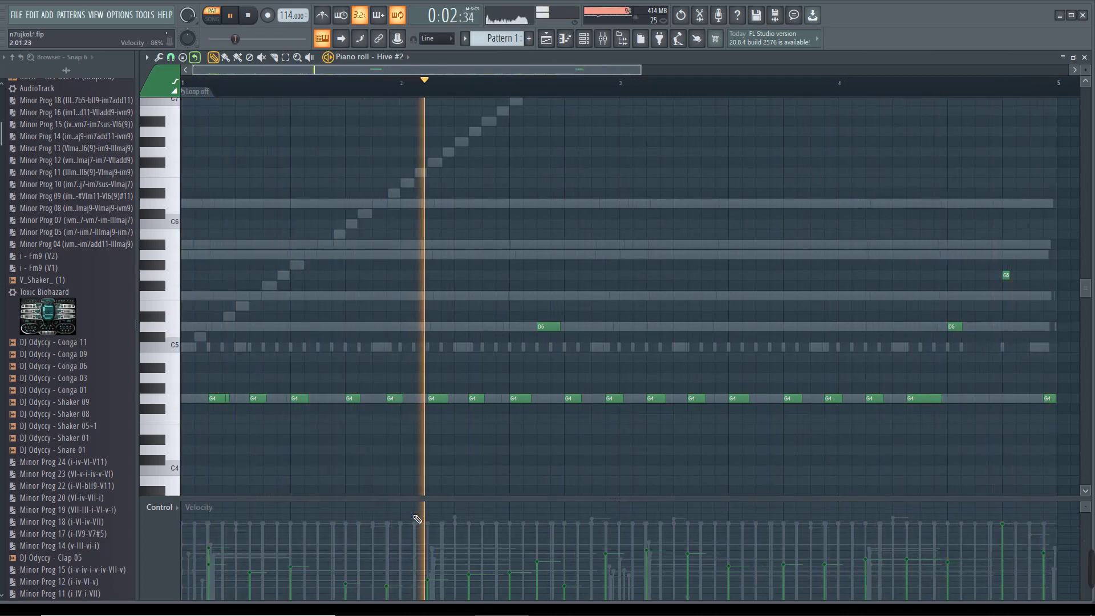
key(F6)
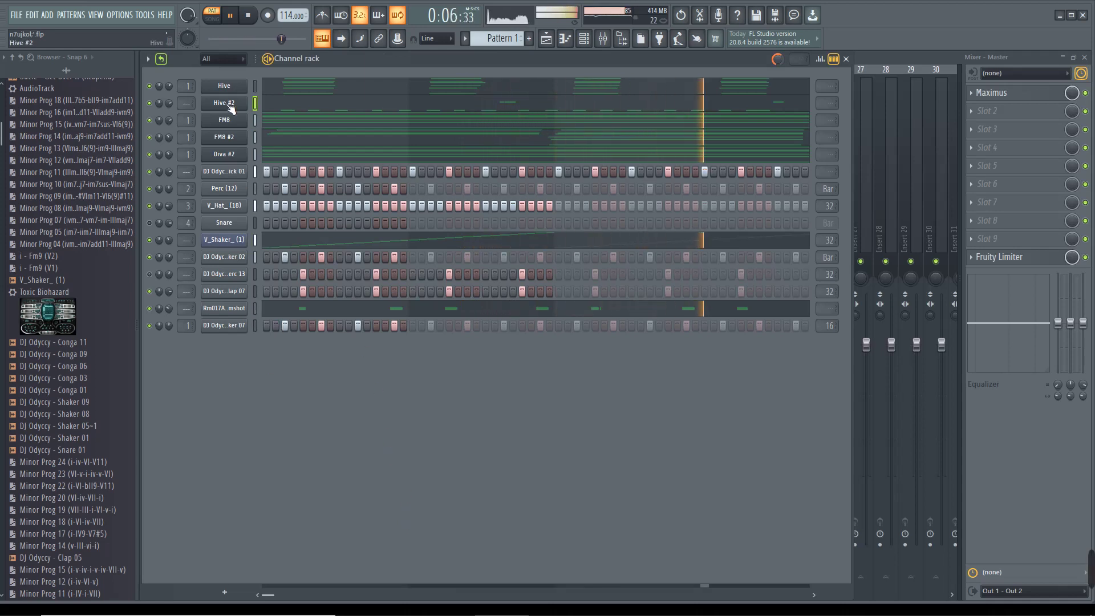
Step: Insert a GMS synth channel between FM8 and FM8 #2, and move its plugin window lower on screen
right_click(221, 141)
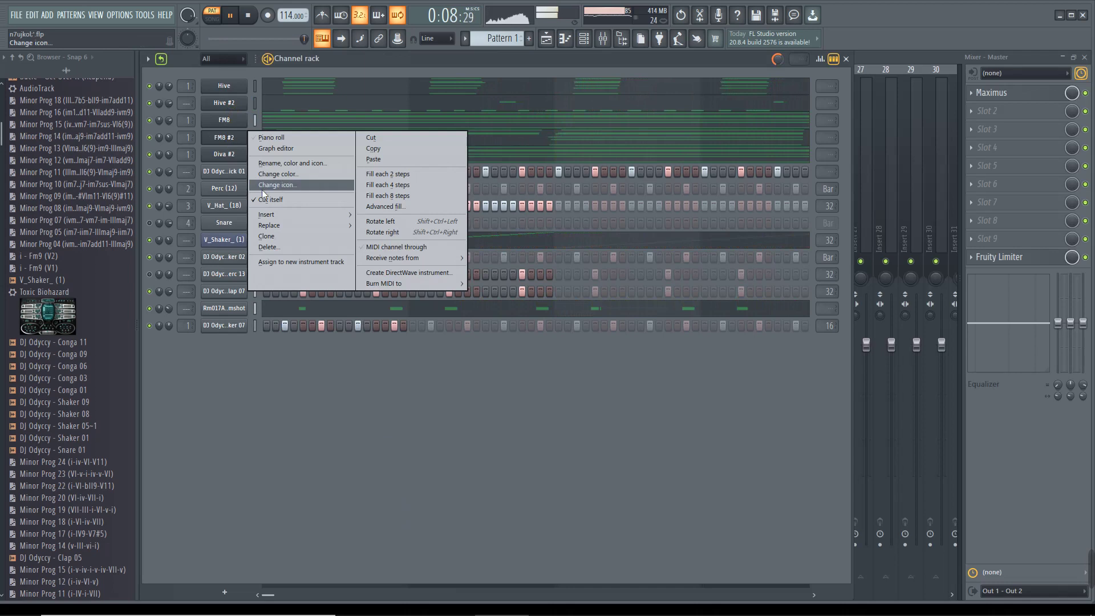
mouse_move(289, 216)
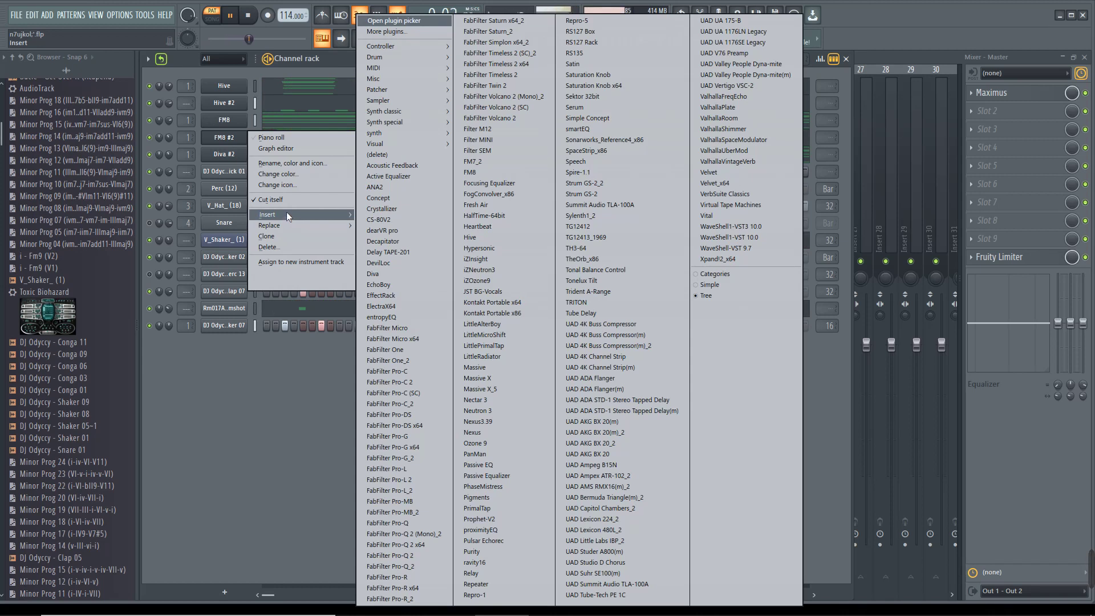
mouse_move(398, 105)
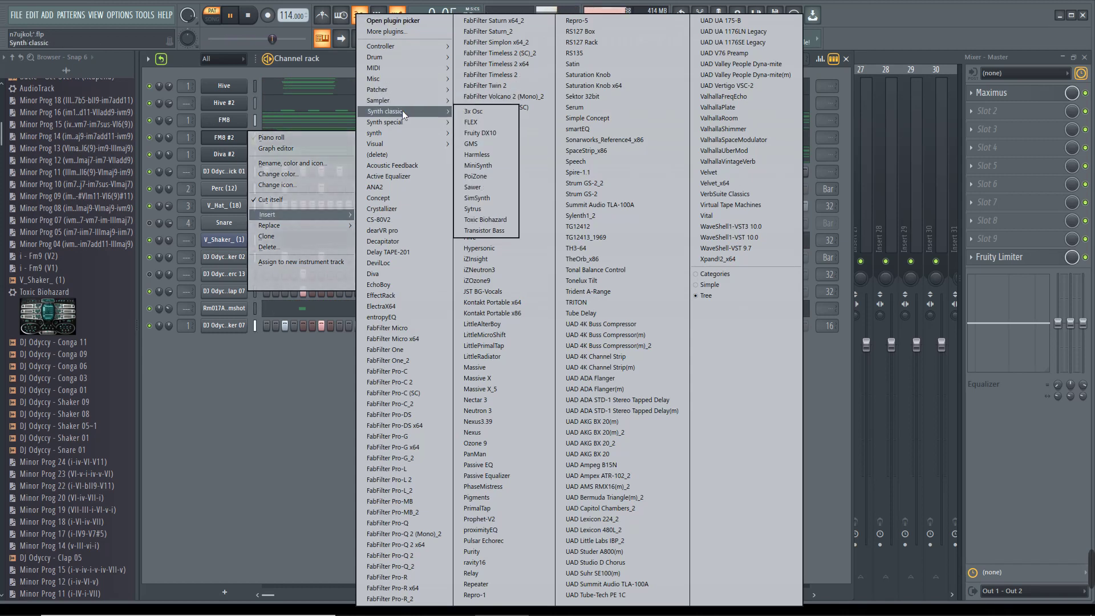
click(468, 142)
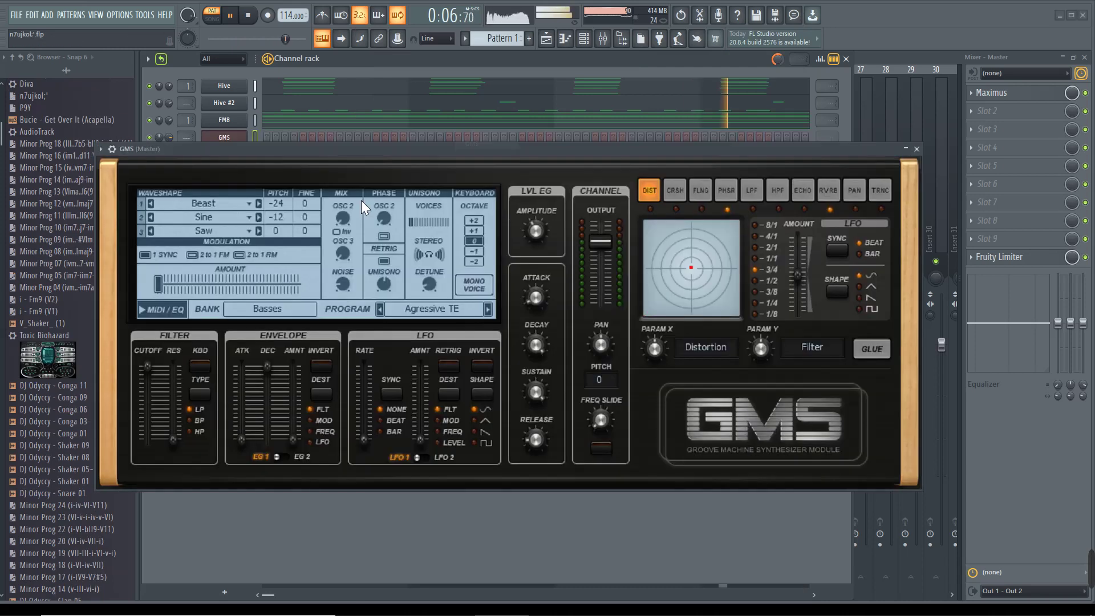
drag(615, 152, 622, 230)
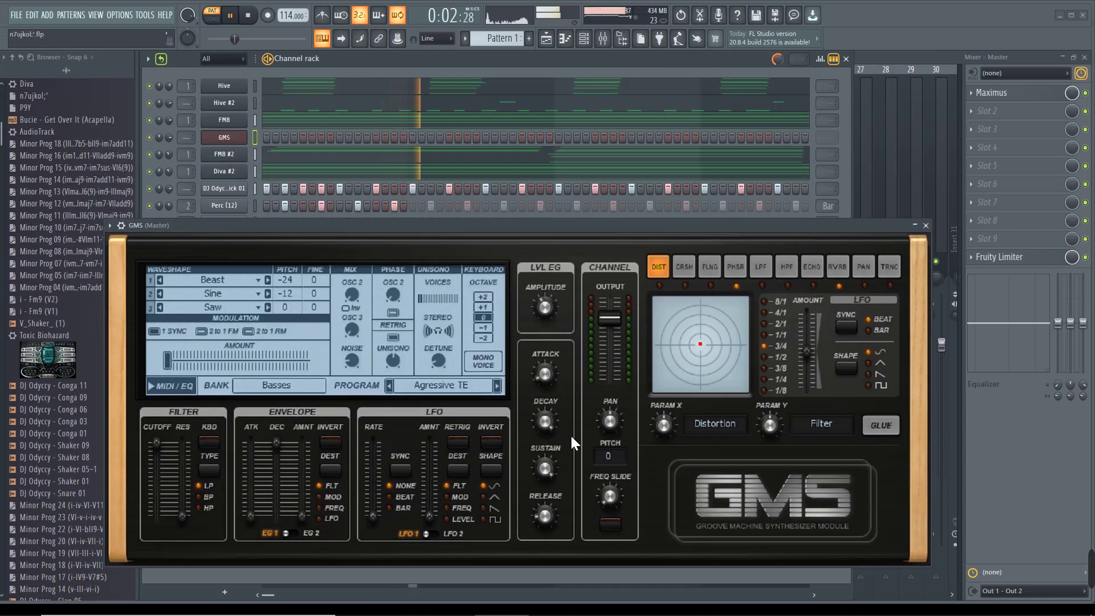
Step: Audition presets in GMS's Leads & Synths bank and load Epic Chordz TE
click(436, 386)
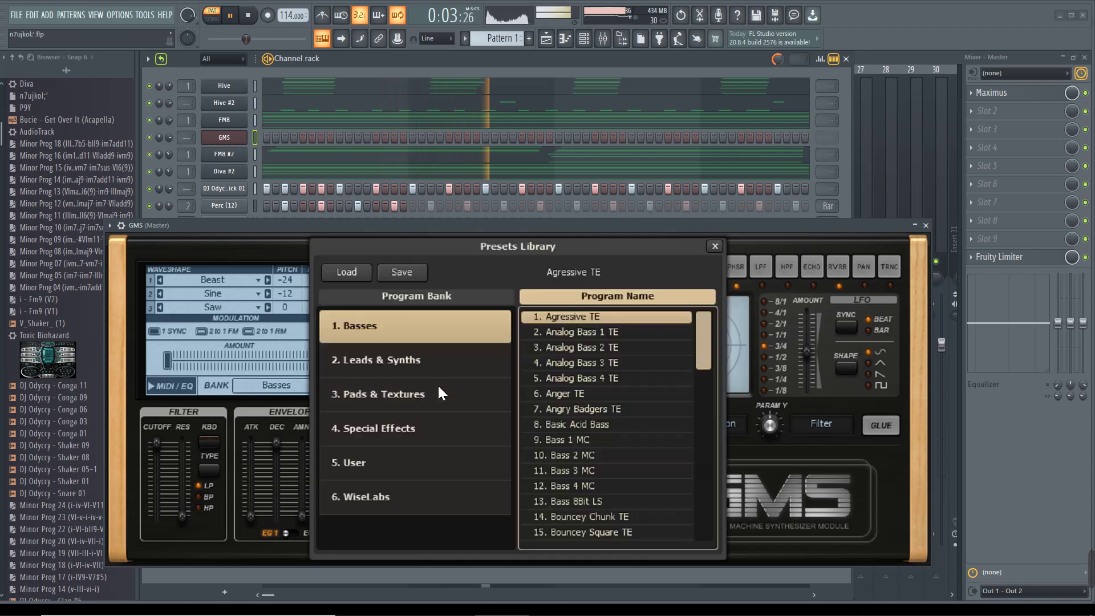
click(398, 362)
scroll(650, 419, down, 3)
click(610, 469)
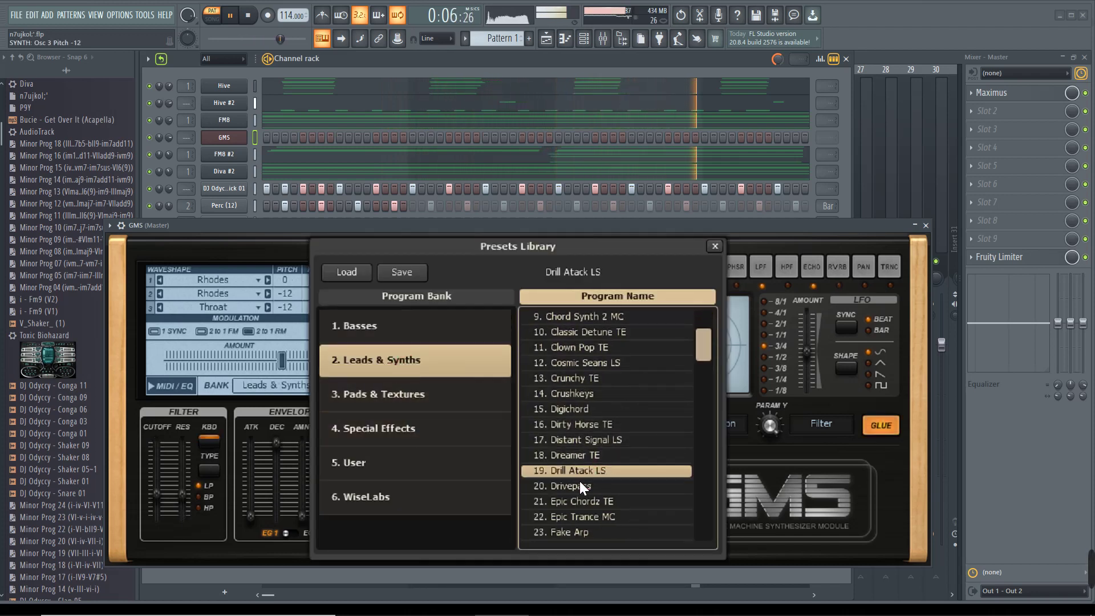
click(578, 485)
click(580, 503)
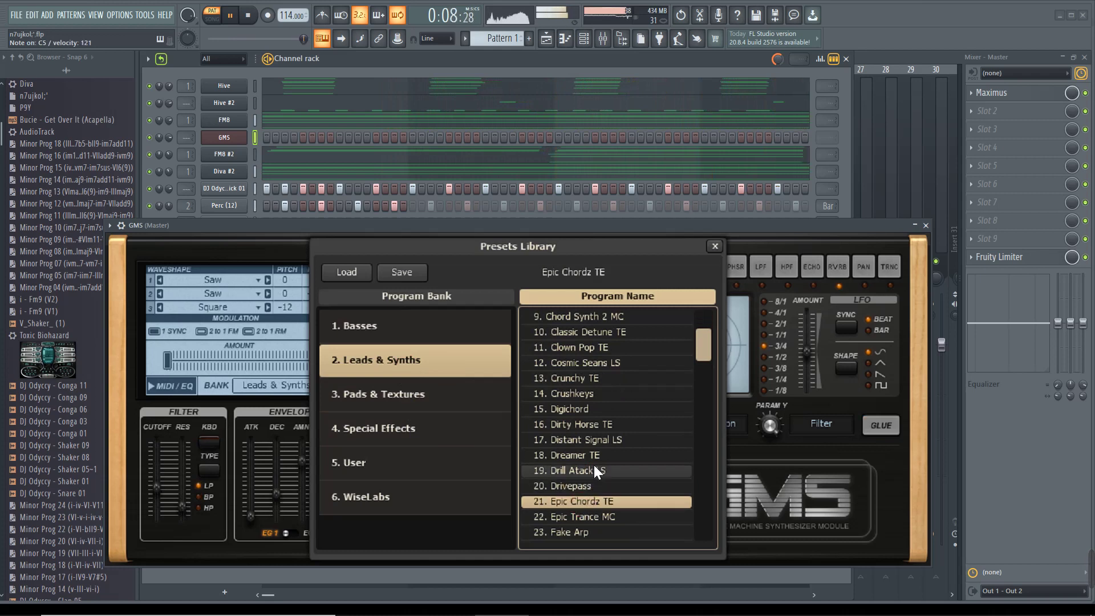
click(715, 245)
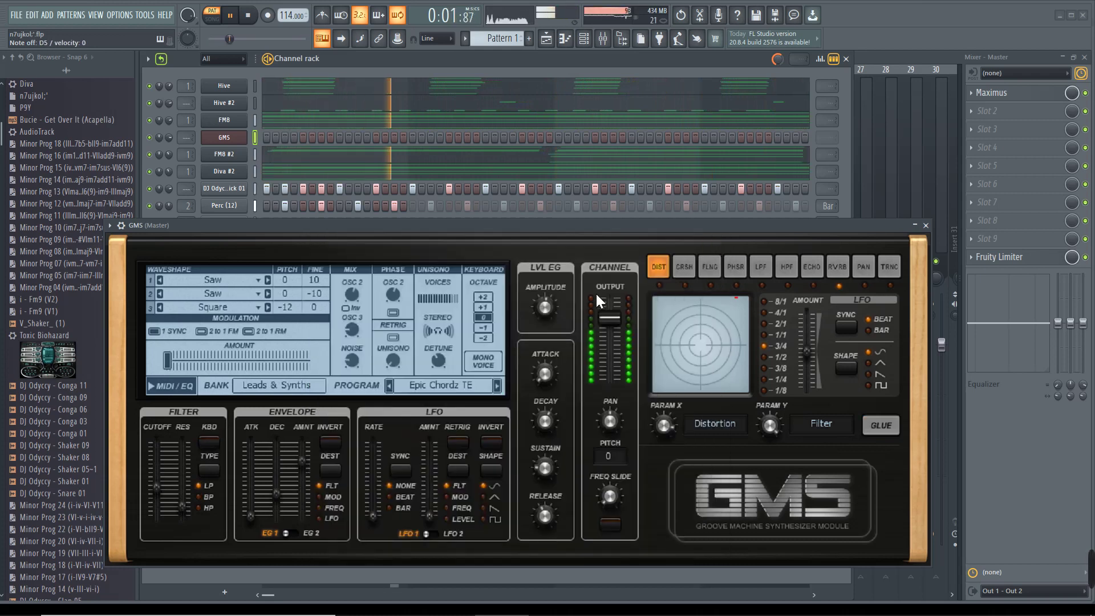
Step: Record a GMS part of held D6 and G5 notes with short D5 and G5 notes, and open it in the piano roll
click(926, 226)
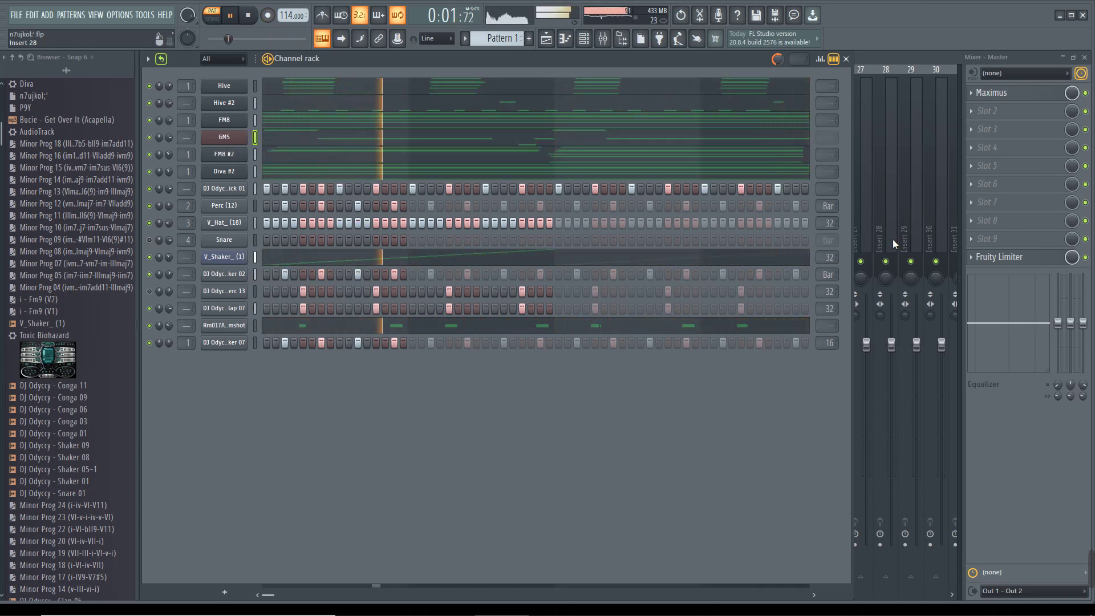
click(450, 139)
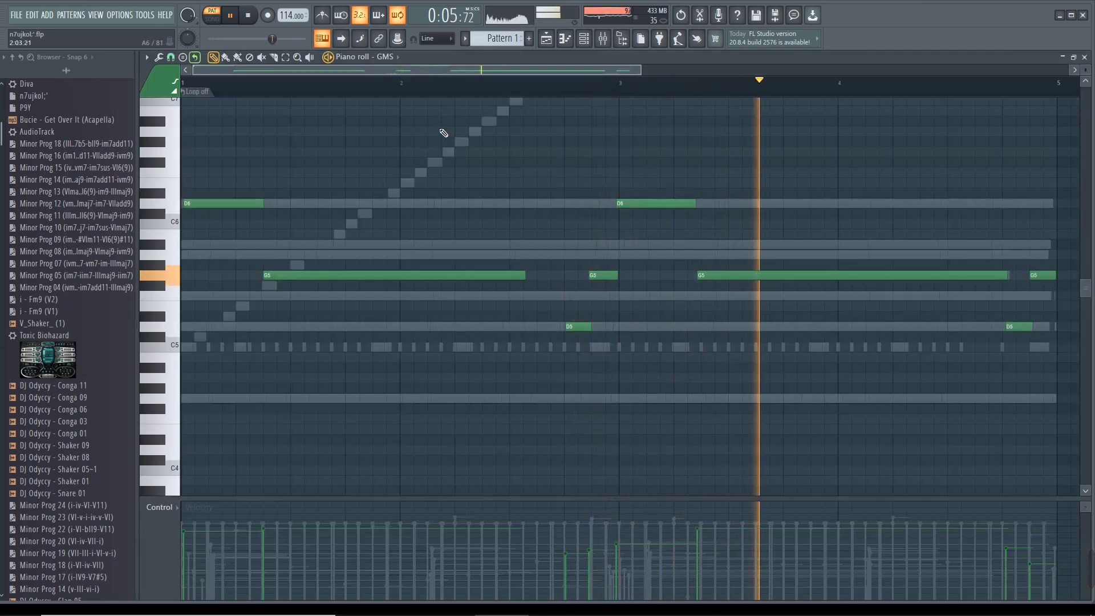
Step: Lower the Hive #2 channel's volume slightly in the channel rack
key(F7)
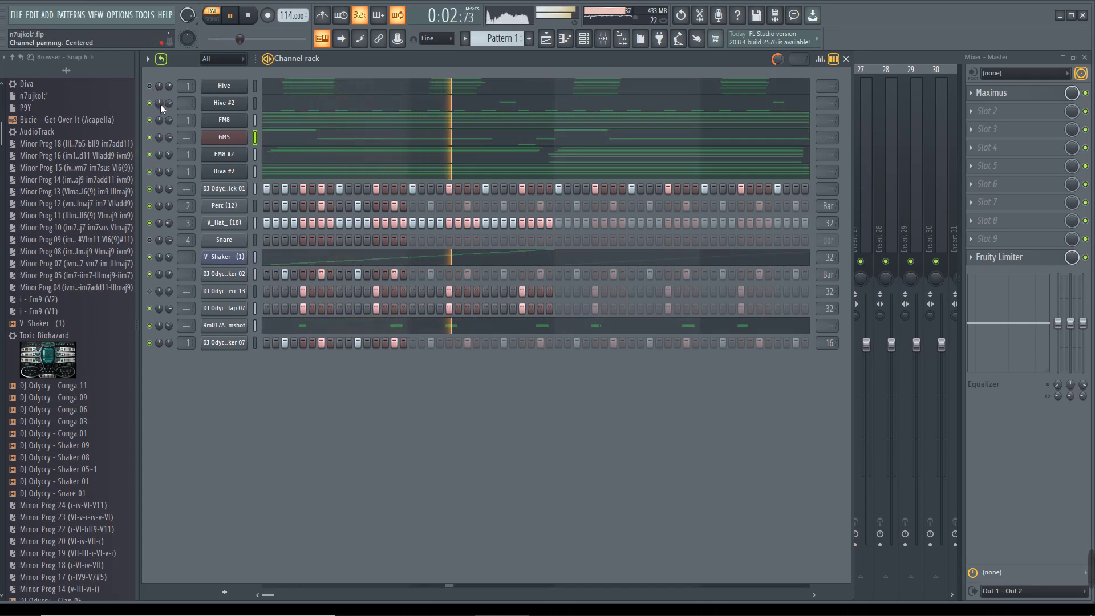
drag(168, 102, 169, 111)
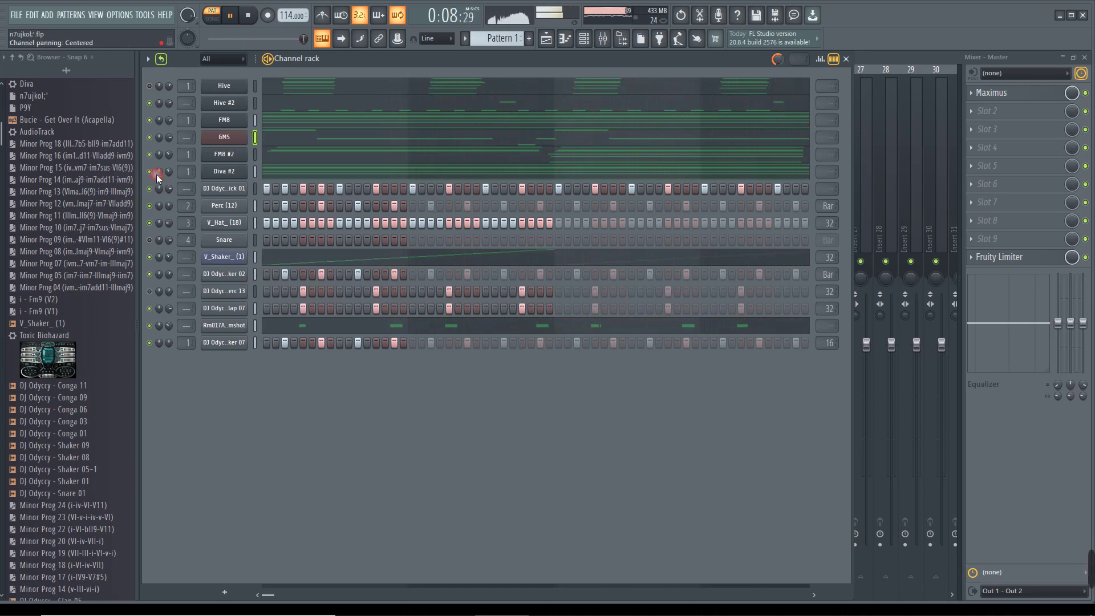
Step: Try the whole Hive #2 melody one octave lower and restore its original pitch
click(271, 106)
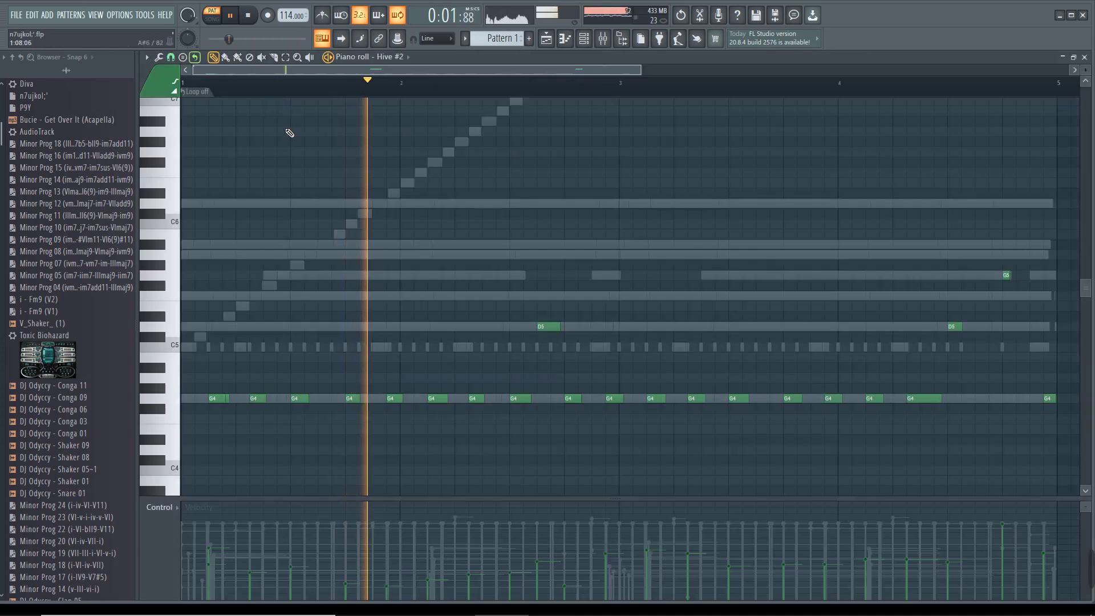
scroll(290, 183, down, 4)
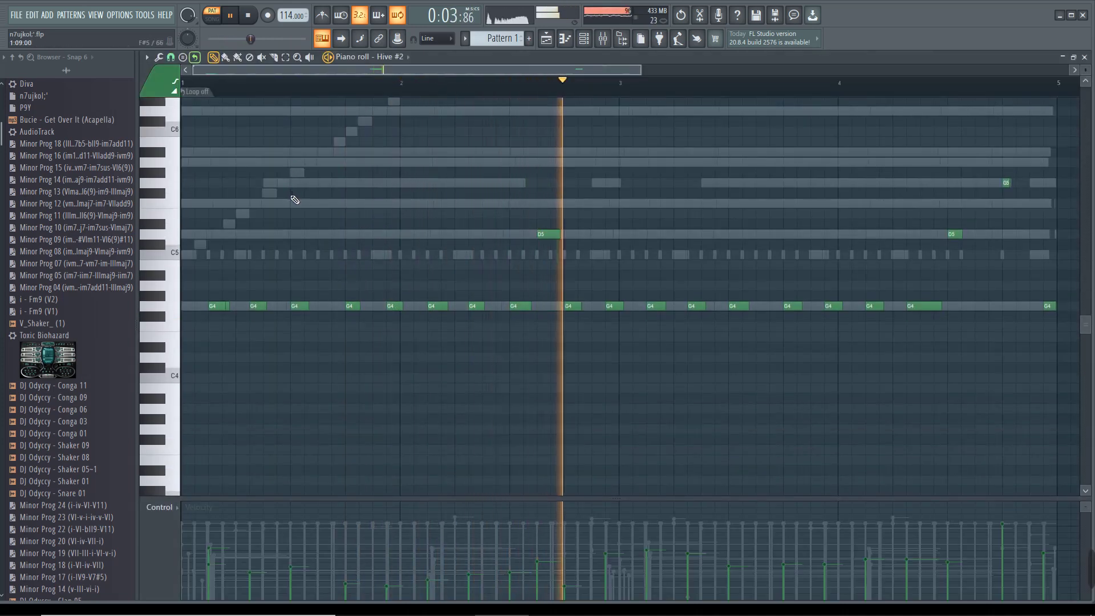
key(ctrl+Down)
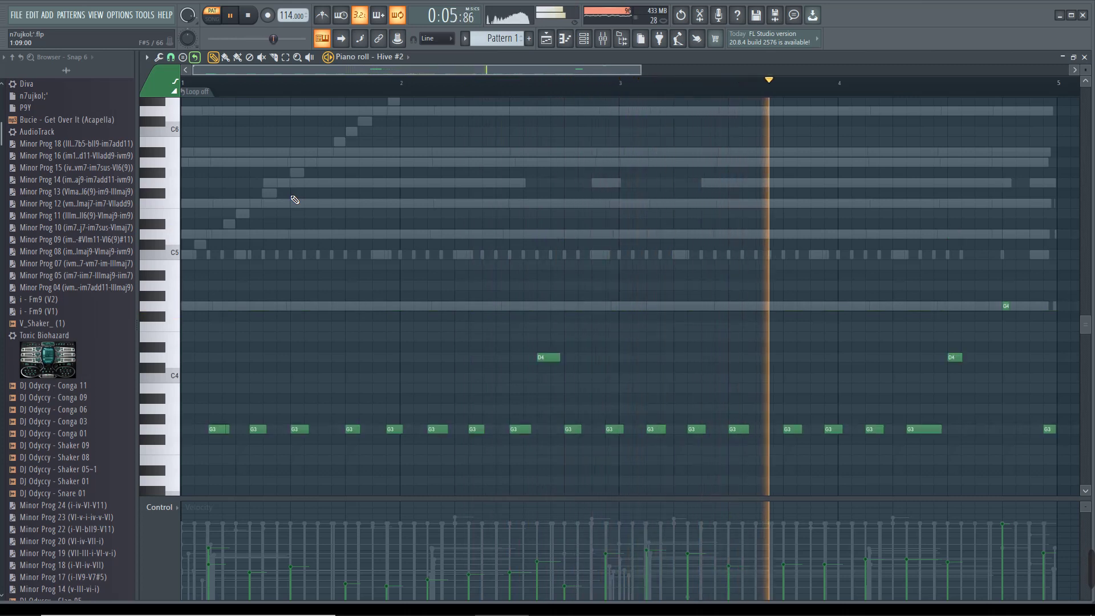
key(ctrl+Up)
key(F7)
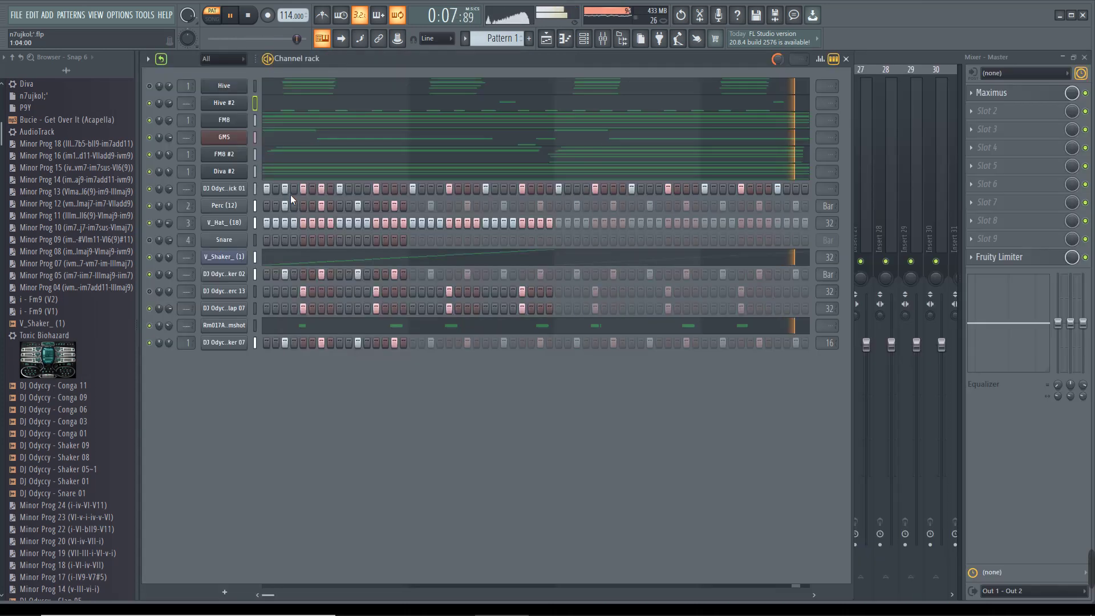
Step: Stop the pattern's playback and switch to the ApowerREC window
key(space)
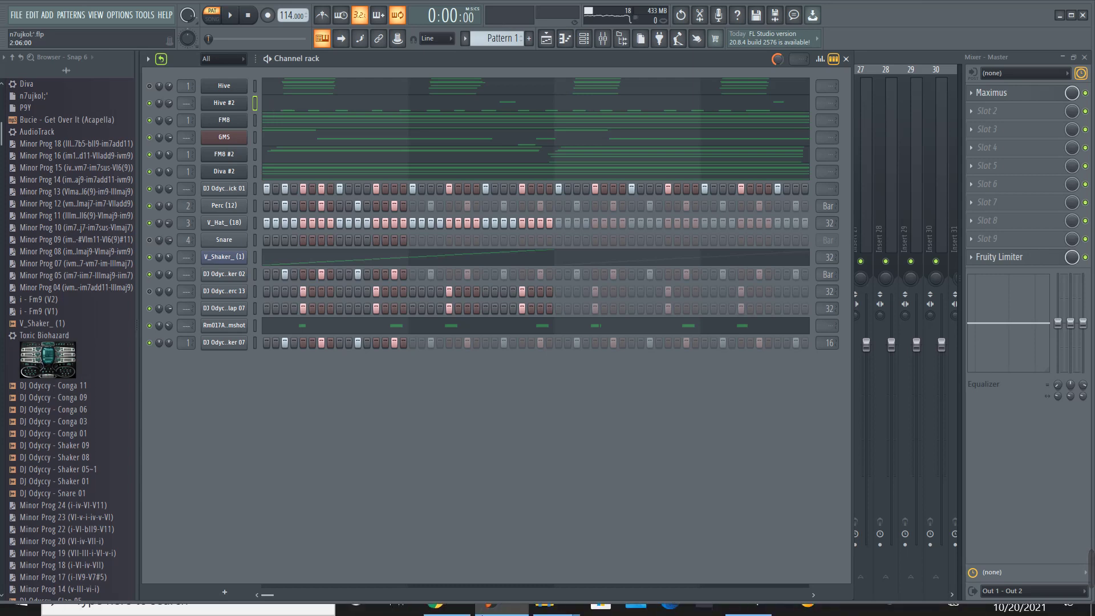
click(736, 611)
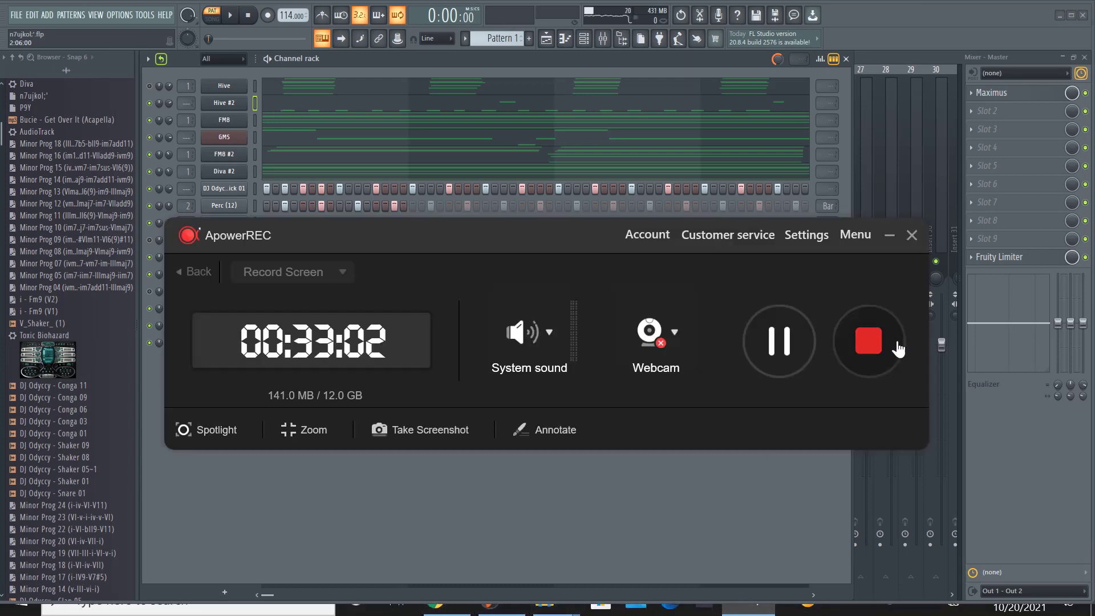